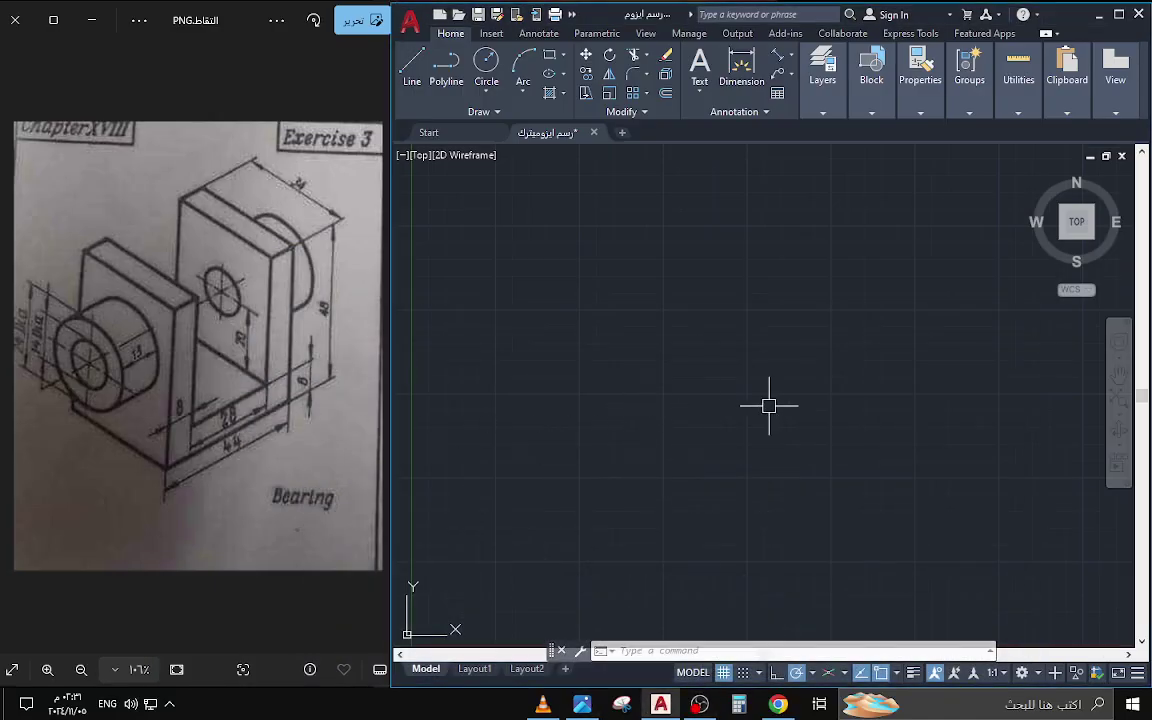
- Switch to isometric drafting and draw base edges of 44 along 210° and 34 along 150°
{"action": "left_click", "coordinate": [830, 673]}
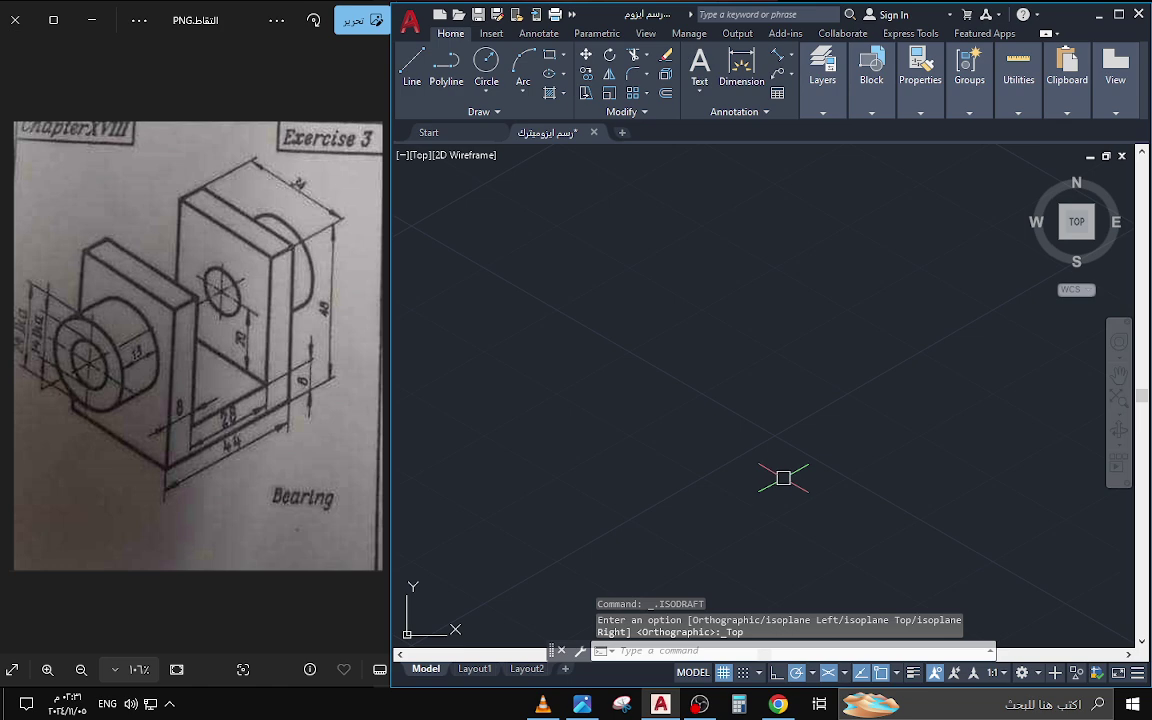
{"action": "type", "text": "1"}
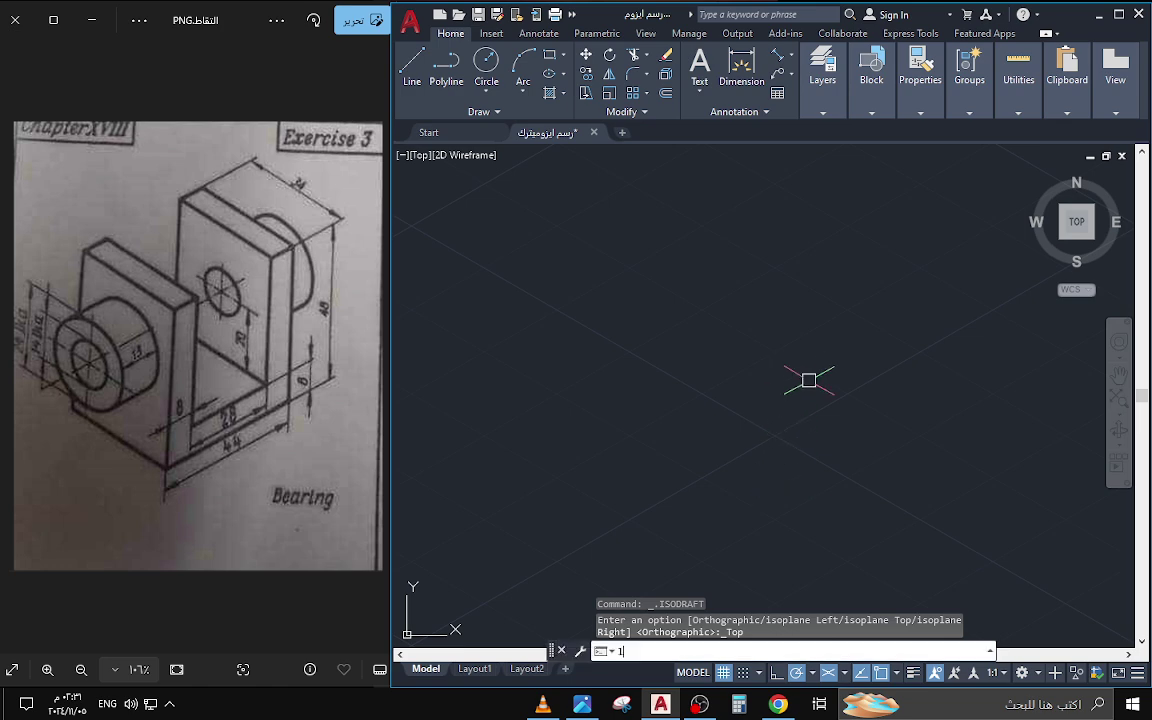
{"action": "key", "text": "Return"}
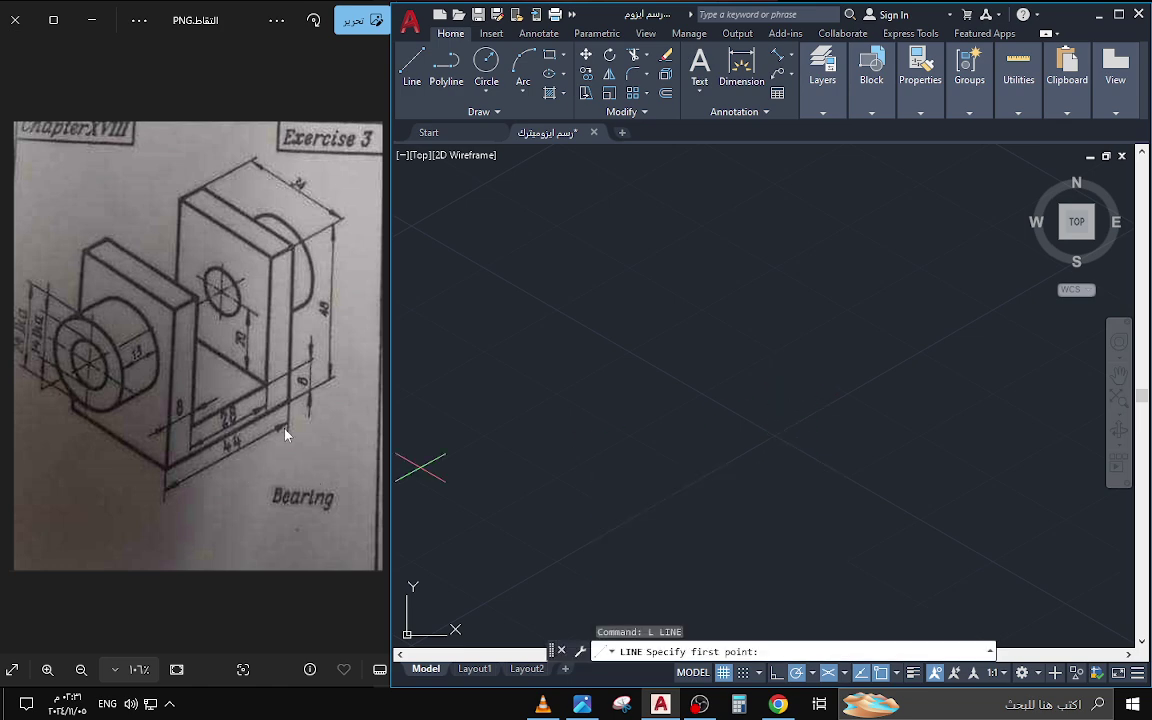
{"action": "left_click", "coordinate": [881, 432]}
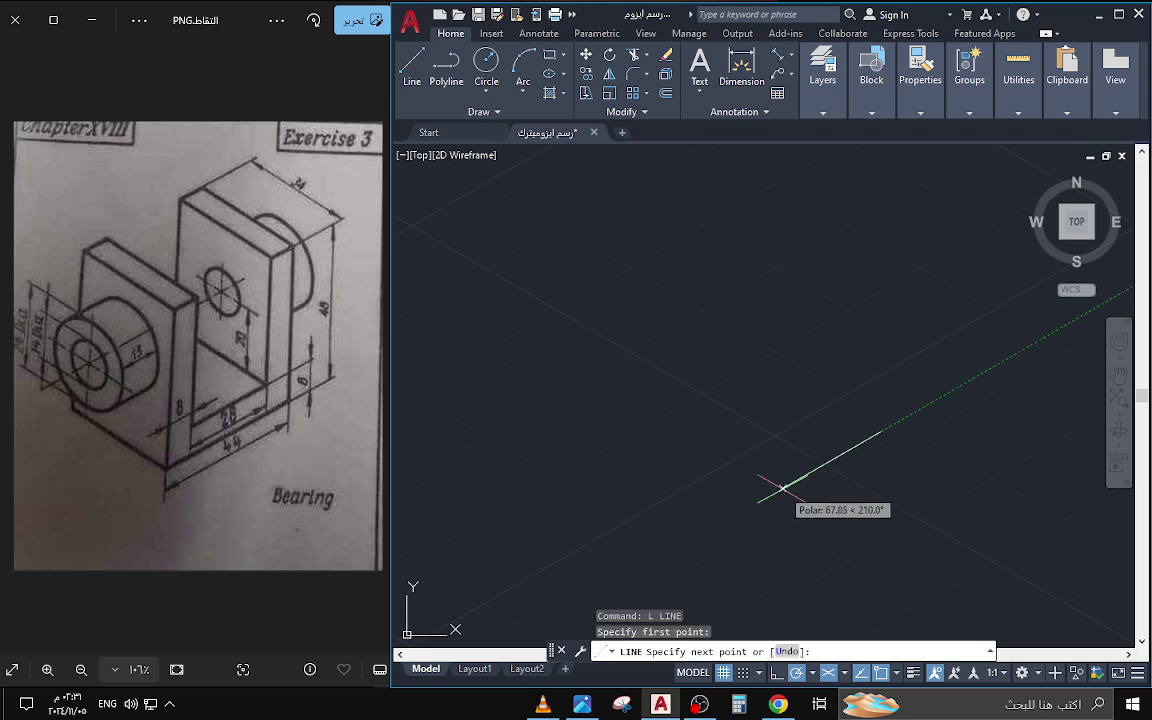
{"action": "key", "text": "F8"}
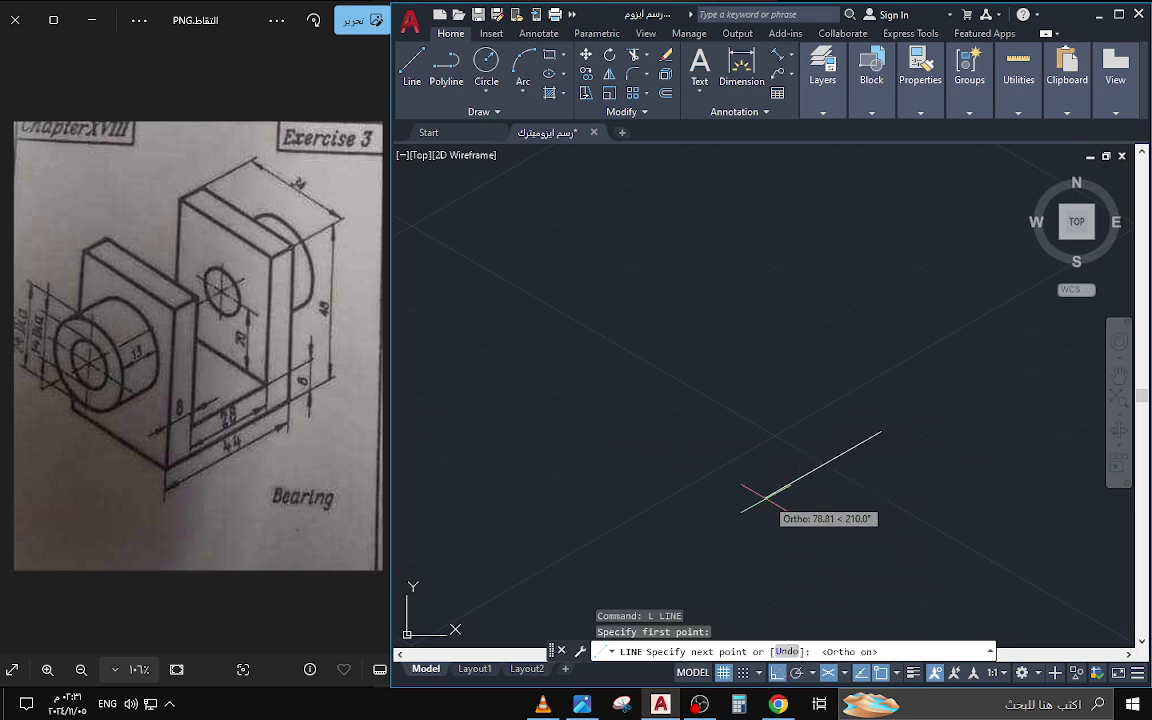
{"action": "type", "text": "44"}
{"action": "key", "text": "Return"}
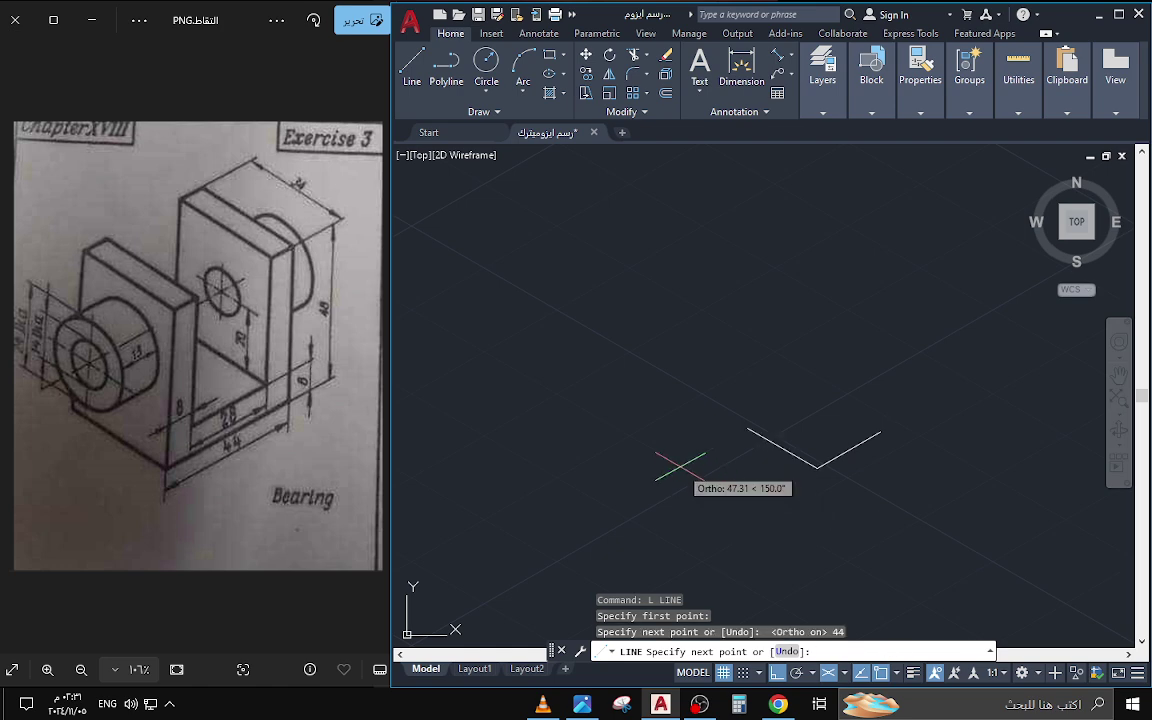
{"action": "scroll", "coordinate": [873, 464], "scroll_direction": "up", "scroll_amount": 2}
{"action": "type", "text": "34"}
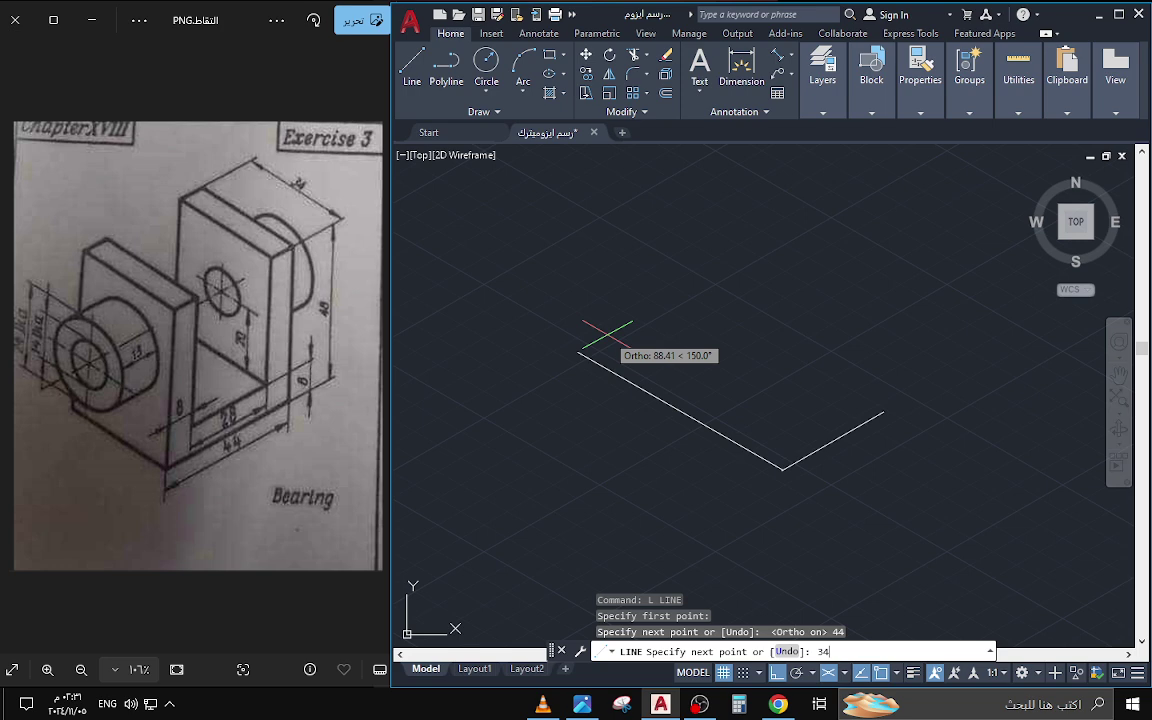
{"action": "key", "text": "Return"}
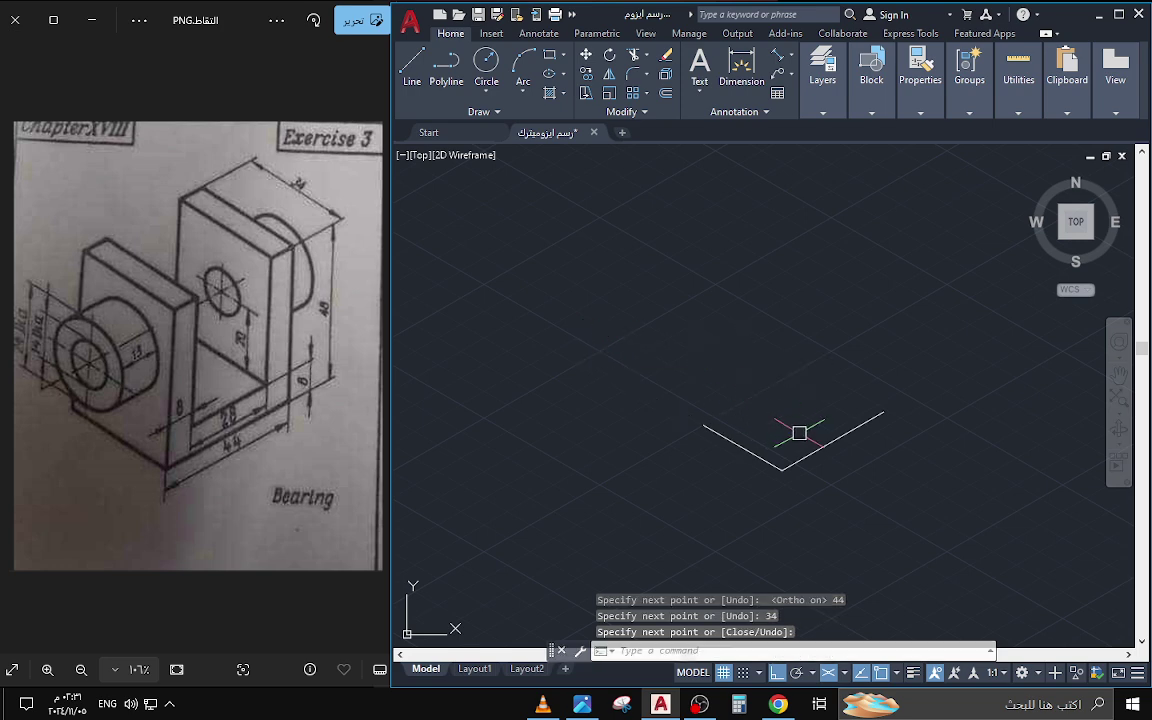
- Begin an aligned dimension on the base edges, correcting the mistyped DLI entry
{"action": "type", "text": "DLI"}
{"action": "key", "text": "BackSpace"}
{"action": "key", "text": "BackSpace"}
{"action": "key", "text": "BackSpace"}
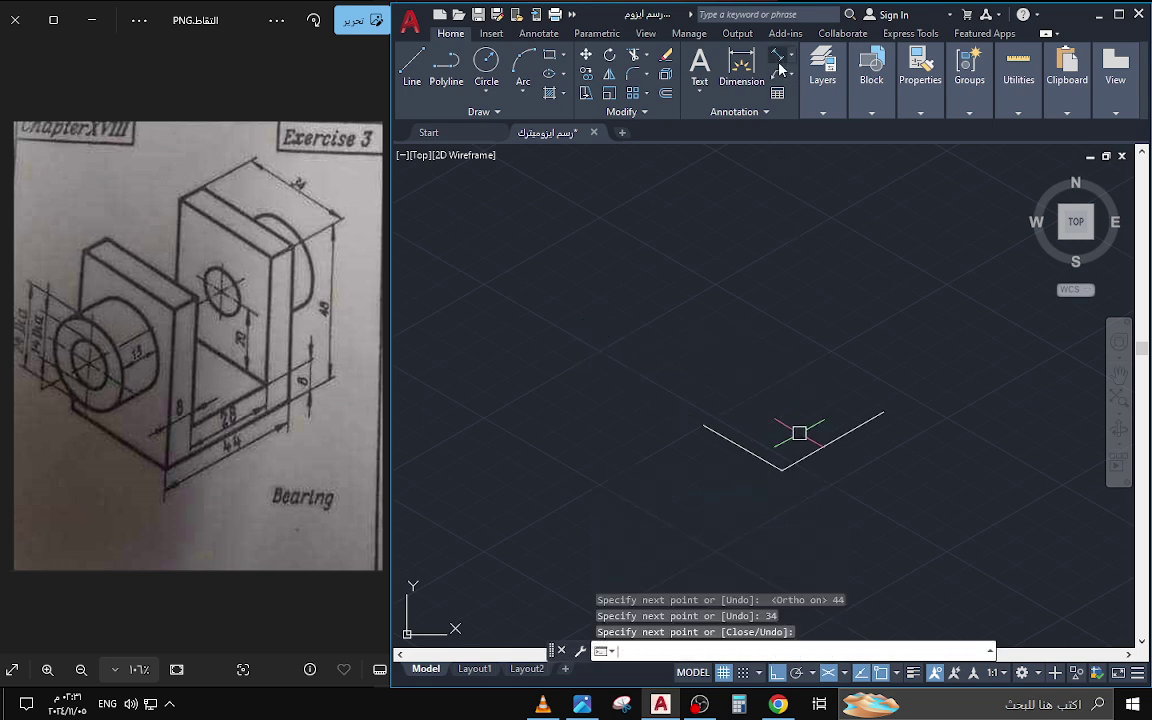
{"action": "left_click", "coordinate": [880, 403]}
- Label the two base edges with aligned dimensions of 44 and 34
{"action": "type", "text": "dal"}
{"action": "key", "text": "Return"}
{"action": "left_click", "coordinate": [884, 411]}
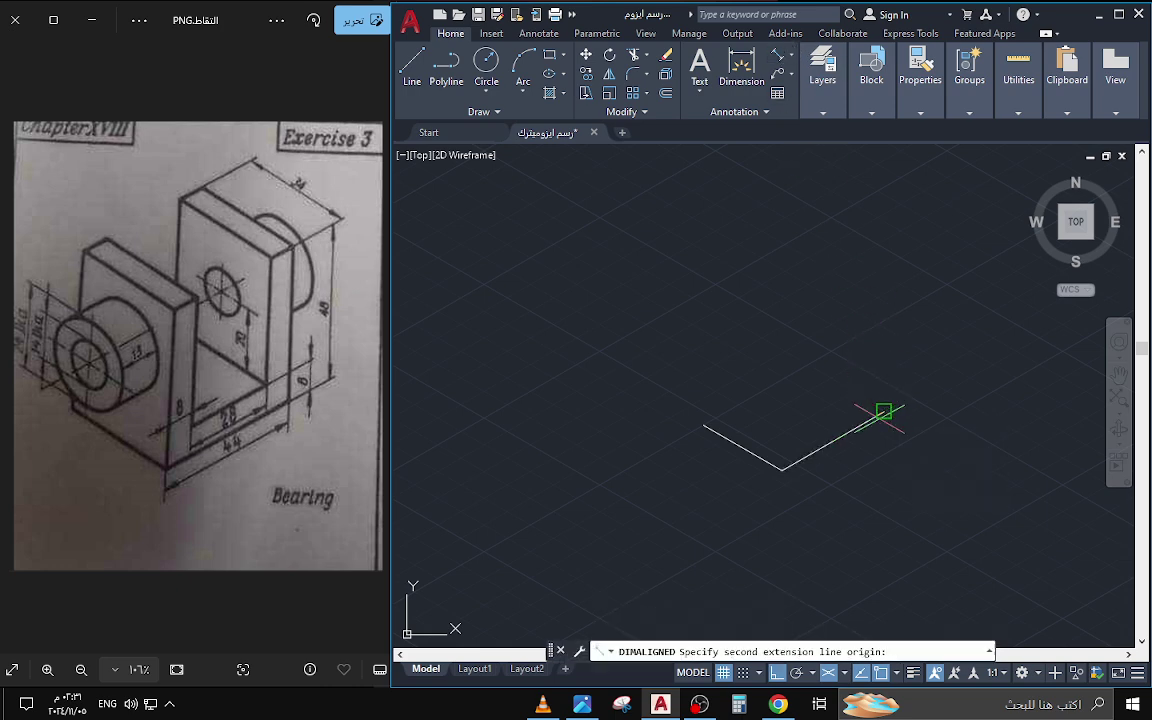
{"action": "left_click", "coordinate": [782, 470]}
{"action": "left_click", "coordinate": [808, 486]}
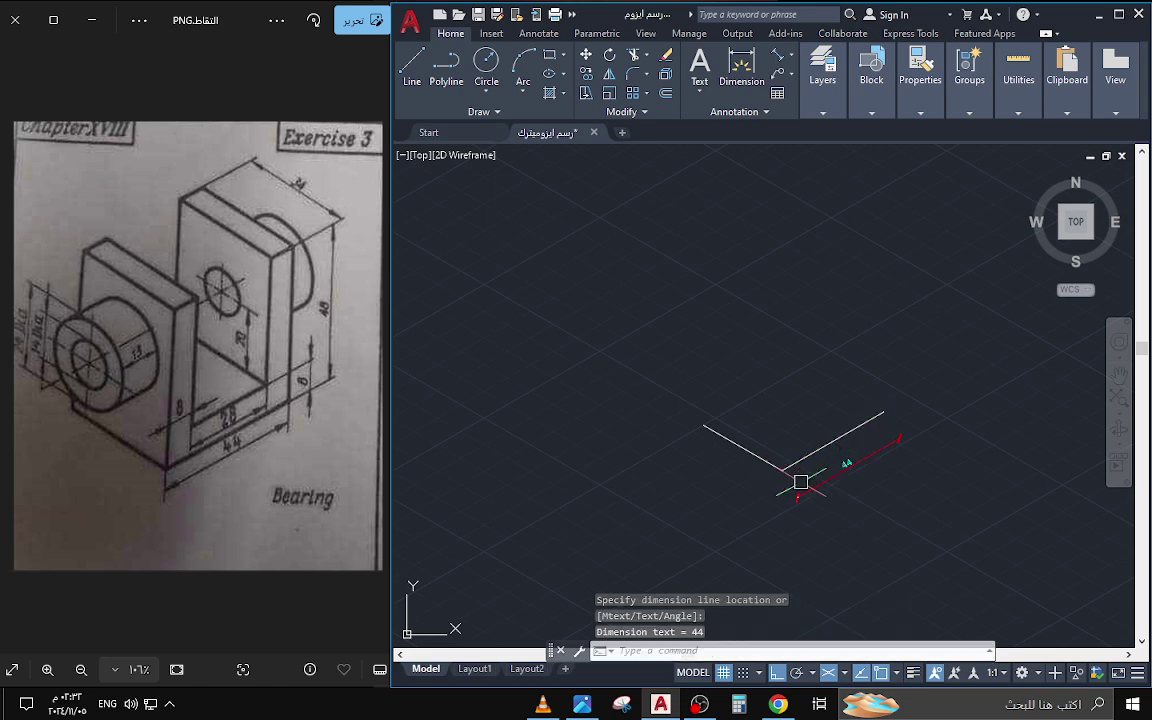
{"action": "key", "text": "Return"}
{"action": "left_click", "coordinate": [782, 470]}
{"action": "left_click", "coordinate": [729, 437]}
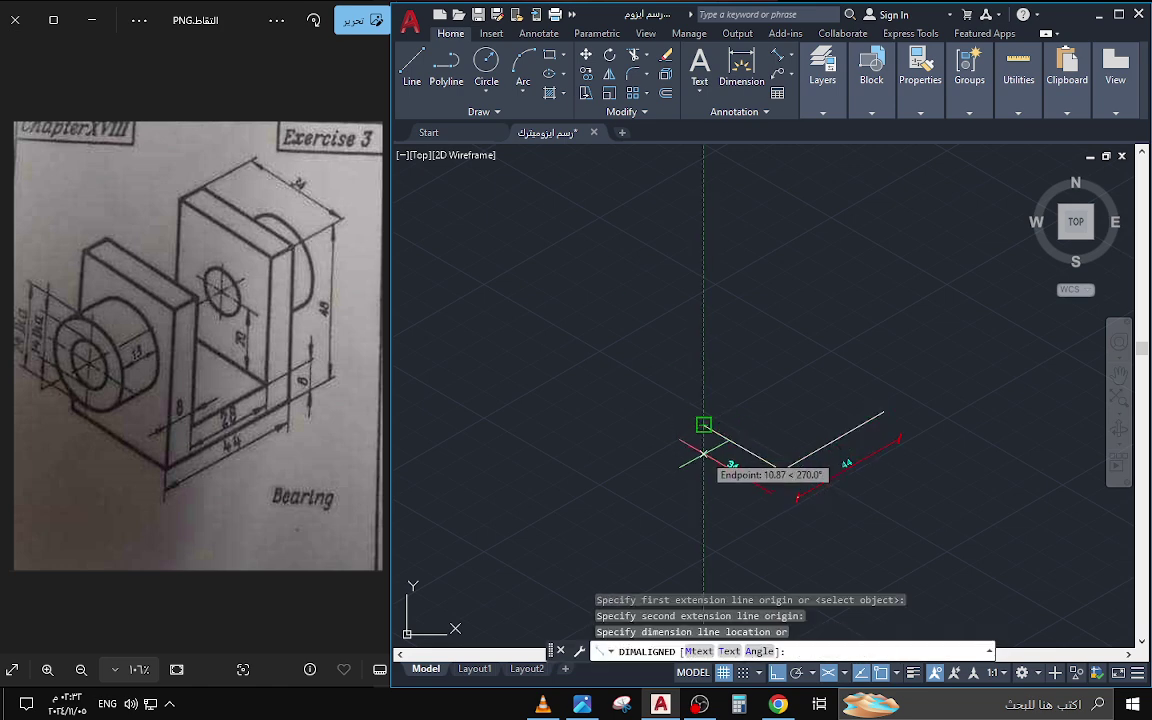
{"action": "scroll", "coordinate": [707, 455], "scroll_direction": "up", "scroll_amount": 2}
{"action": "middle_click_drag", "start_coordinate": [817, 414], "coordinate": [689, 398]}
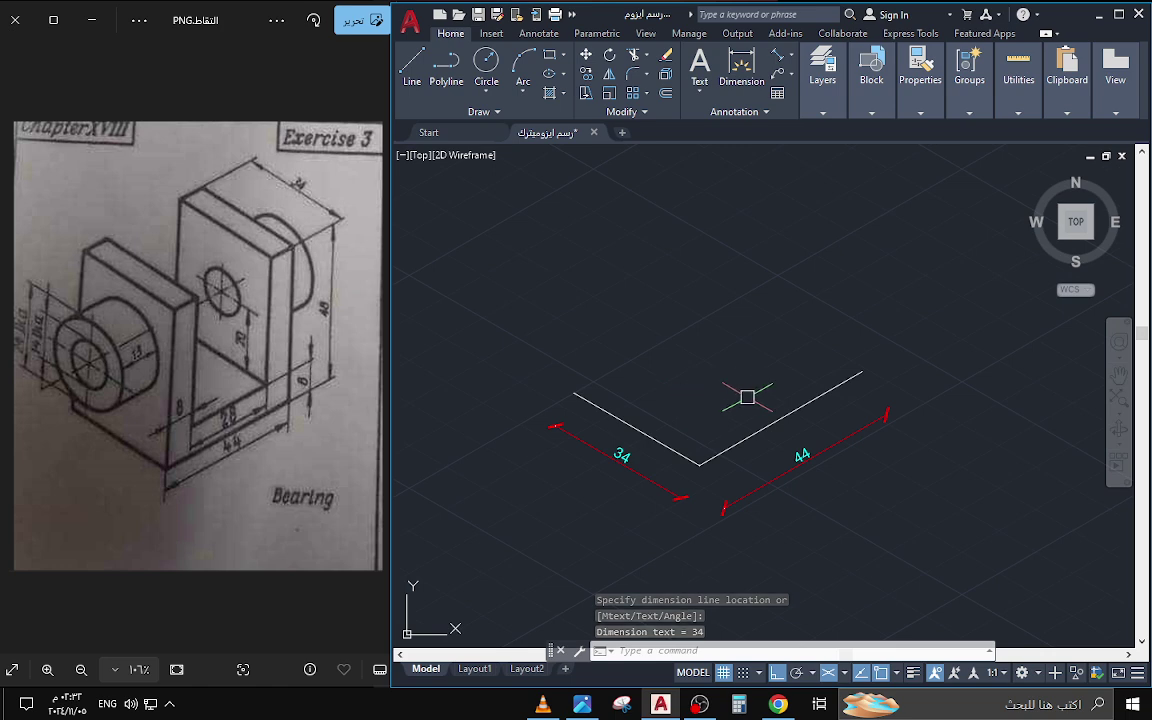
{"action": "type", "text": "co"}
{"action": "key", "text": "Return"}
- Copy the 44 edge from the front corner to the left corner
{"action": "left_click", "coordinate": [767, 424]}
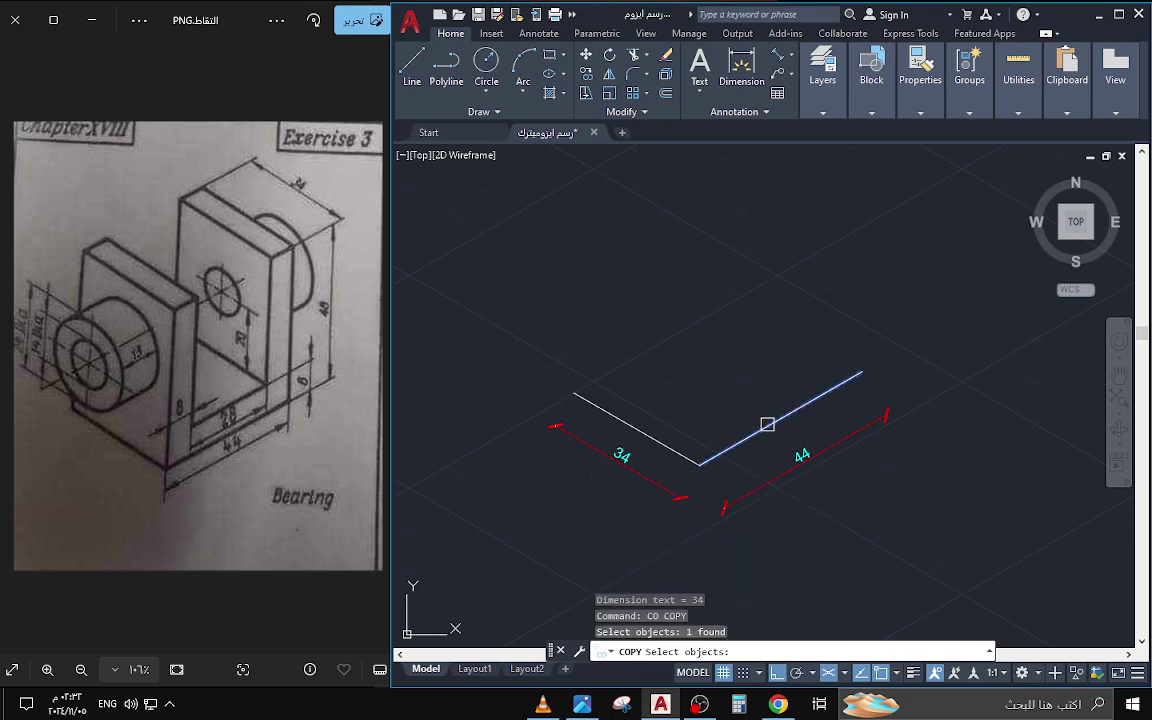
{"action": "key", "text": "Return"}
{"action": "left_click", "coordinate": [699, 463]}
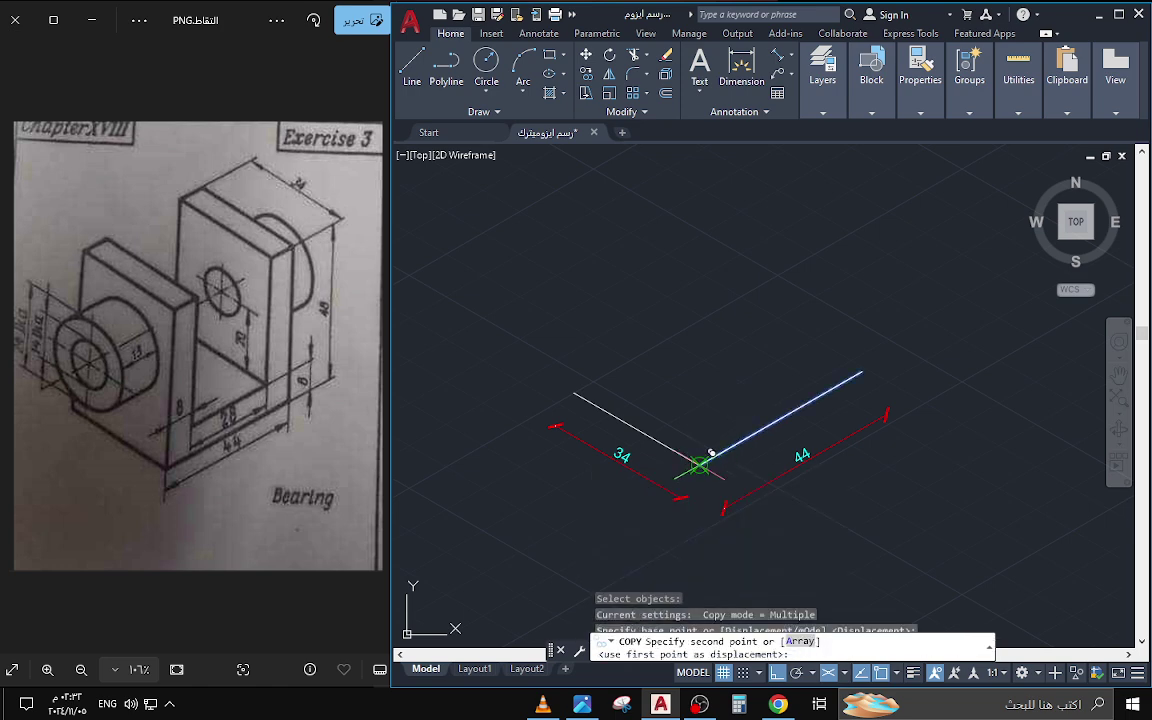
{"action": "left_click", "coordinate": [575, 392]}
{"action": "key", "text": "Return"}
- Copy the 34 edge to close the parallelogram, and turn on Polar tracking
{"action": "key", "text": "Return"}
{"action": "left_click", "coordinate": [650, 435]}
{"action": "key", "text": "Return"}
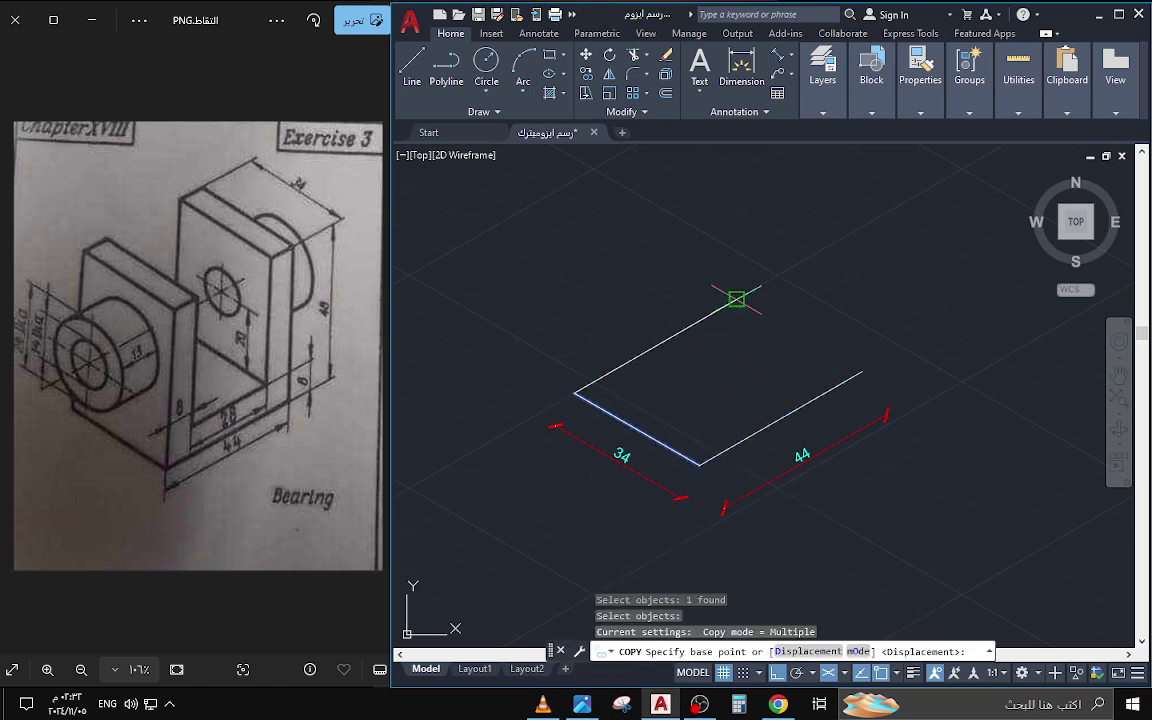
{"action": "left_click", "coordinate": [575, 392]}
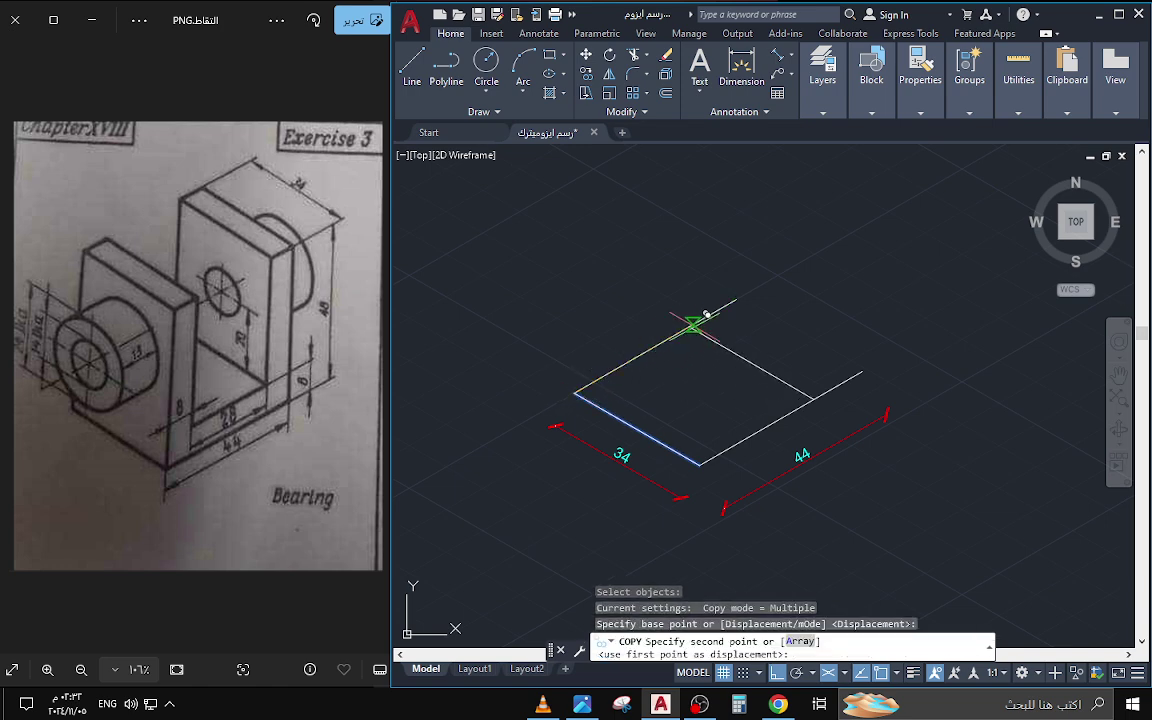
{"action": "left_click", "coordinate": [736, 299]}
{"action": "key", "text": "Escape"}
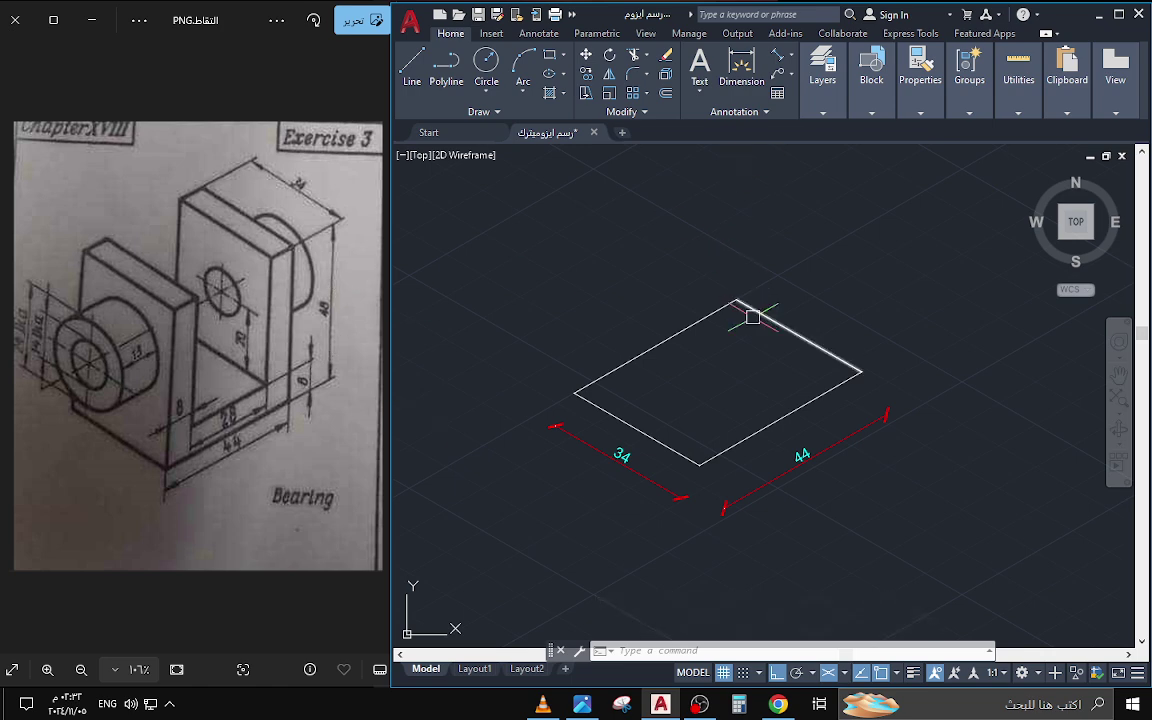
{"action": "left_click", "coordinate": [797, 673]}
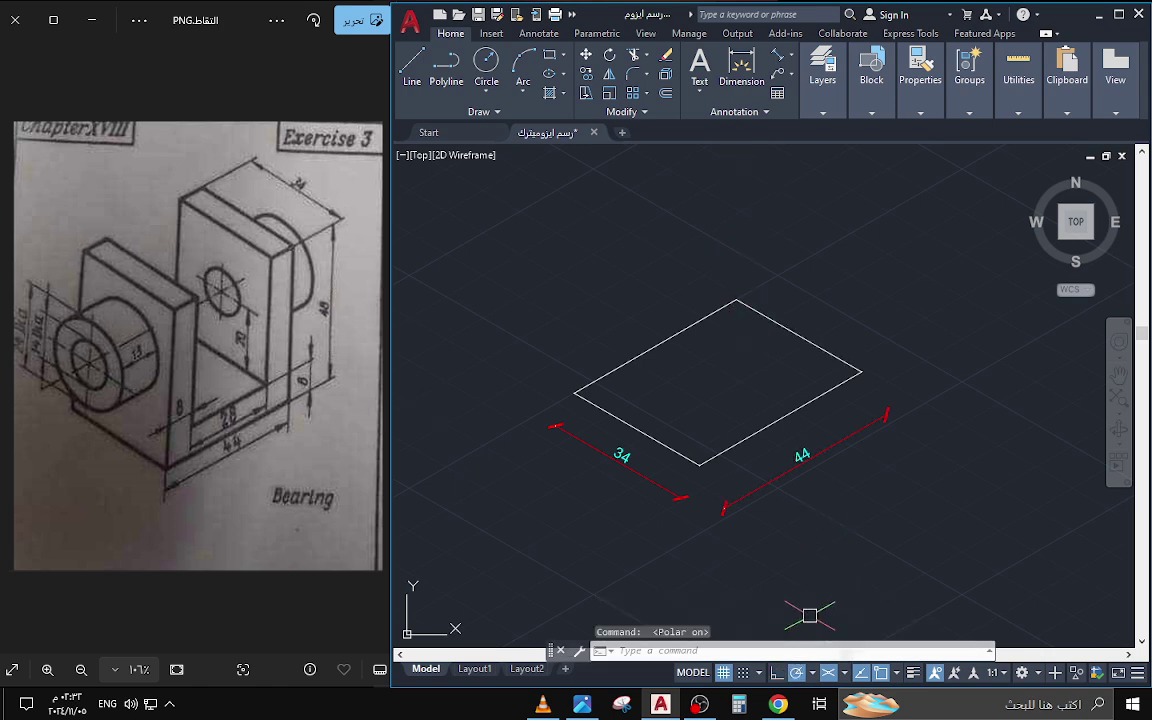
- Draw a 48-unit vertical edge up from the base's right corner
{"action": "type", "text": "l"}
{"action": "key", "text": "Return"}
{"action": "left_click", "coordinate": [861, 372]}
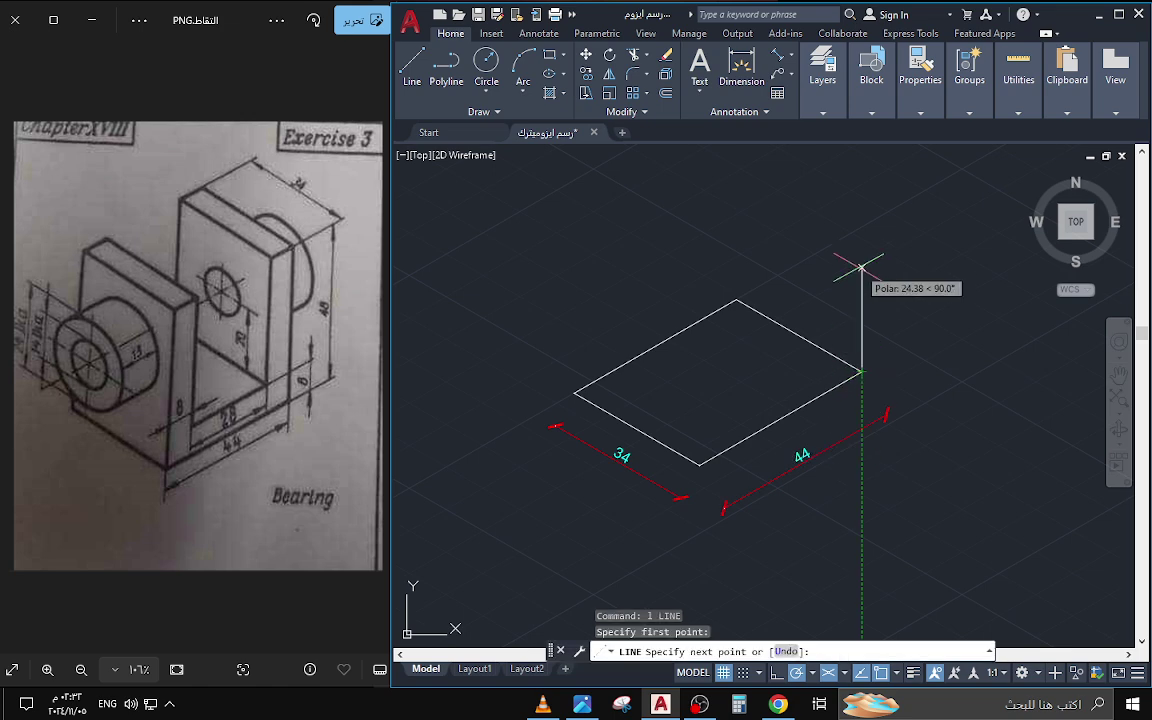
{"action": "key", "text": "Return"}
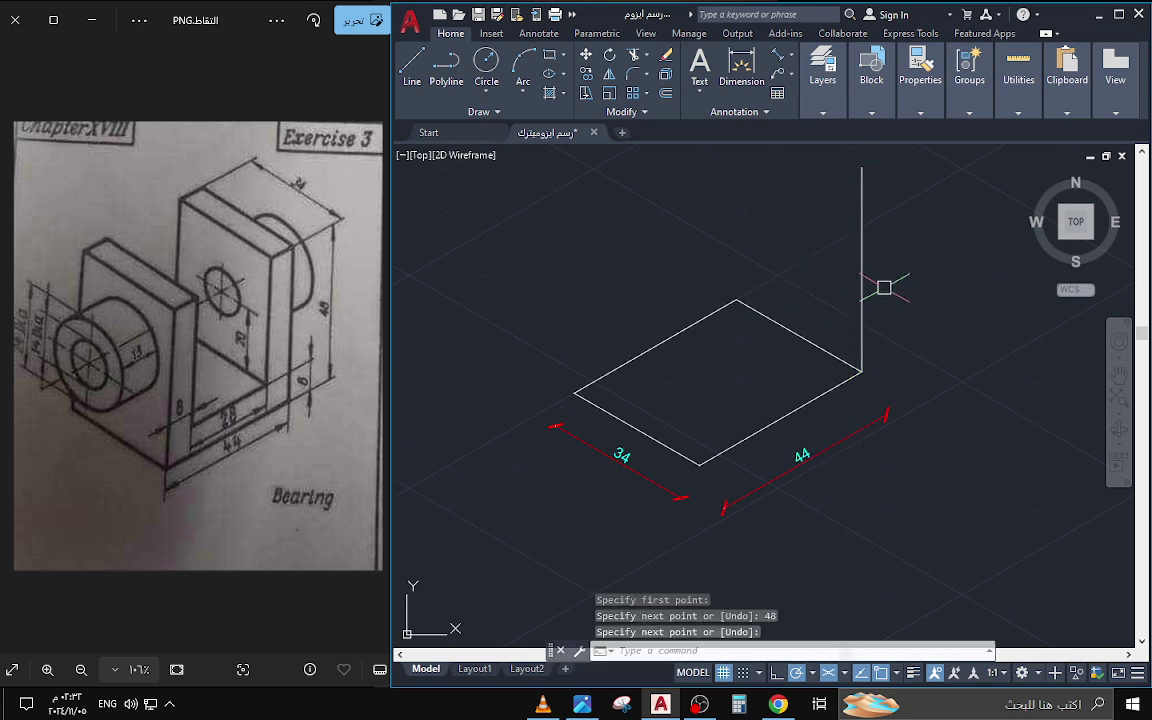
{"action": "scroll", "coordinate": [881, 288], "scroll_direction": "down", "scroll_amount": 2}
{"action": "middle_click_drag", "start_coordinate": [882, 288], "coordinate": [822, 318]}
{"action": "key", "text": "Escape"}
- Copy the vertical edge to the top, left and front corners, and dock the command line
{"action": "type", "text": "co"}
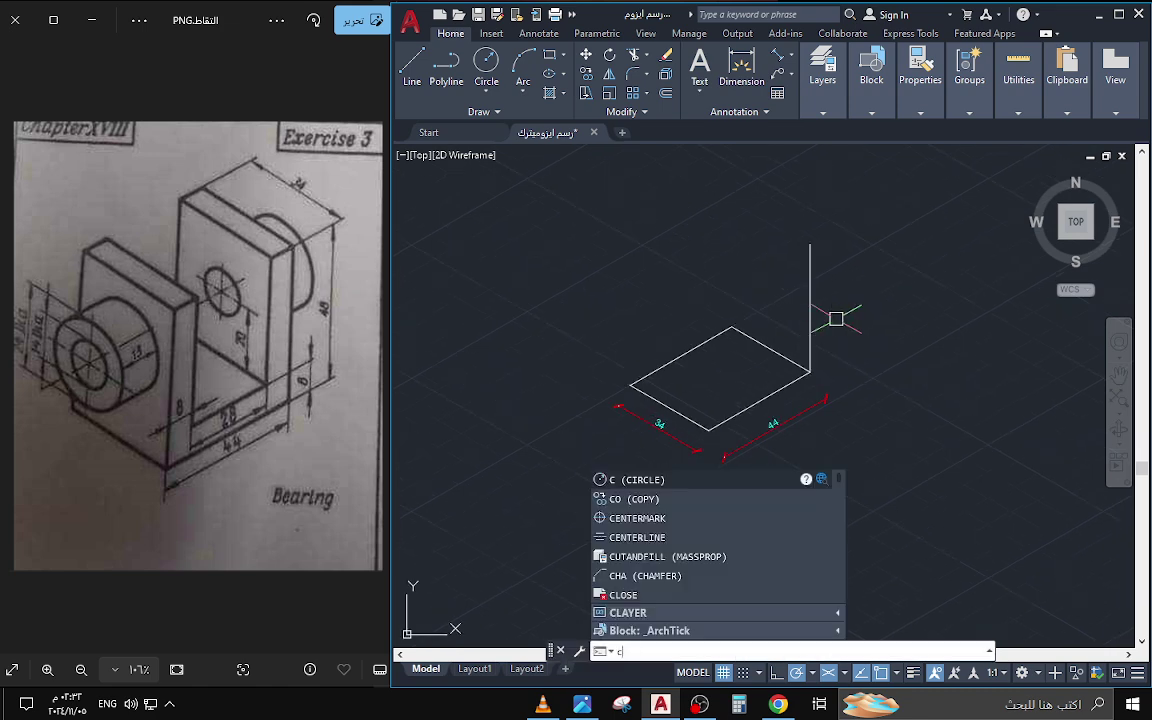
{"action": "key", "text": "Return"}
{"action": "left_click", "coordinate": [817, 315]}
{"action": "left_click", "coordinate": [810, 316]}
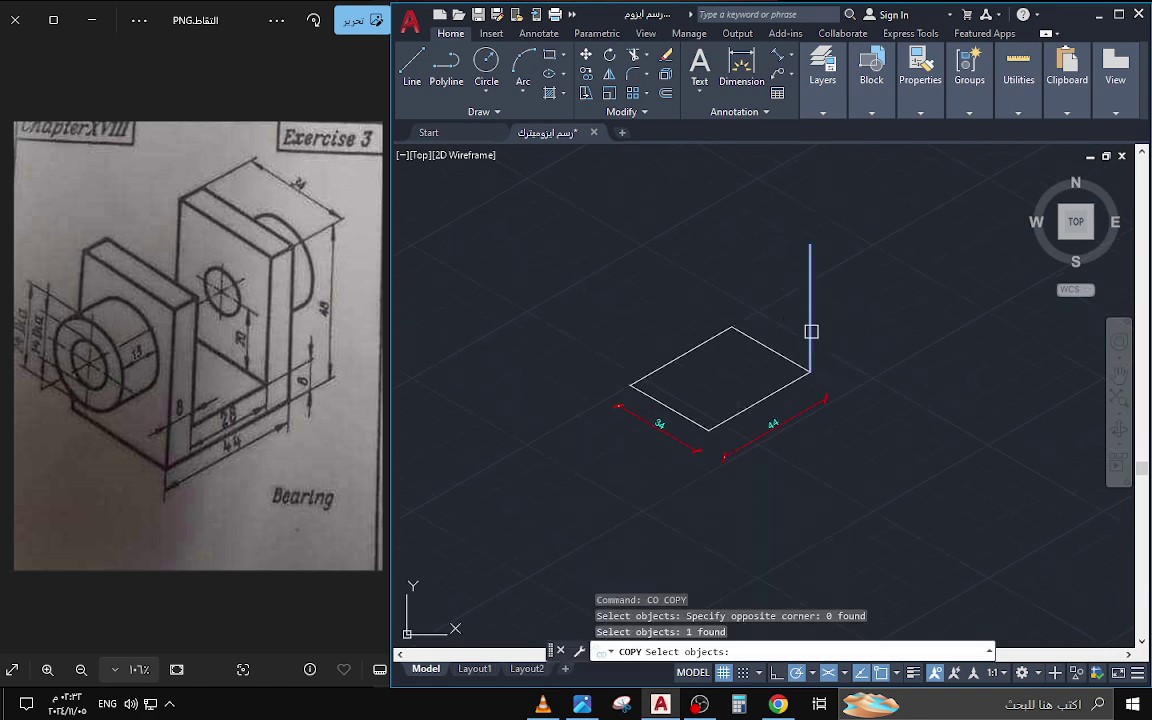
{"action": "key", "text": "Return"}
{"action": "left_click", "coordinate": [810, 372]}
{"action": "left_click", "coordinate": [731, 327]}
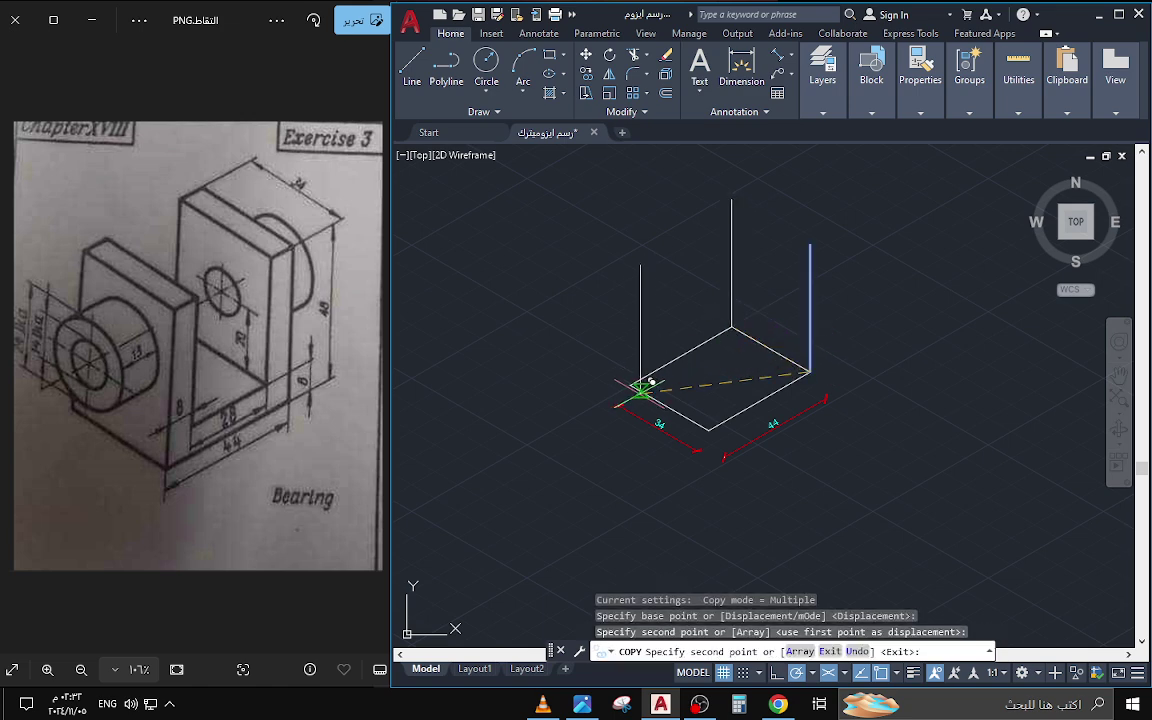
{"action": "left_click", "coordinate": [630, 384]}
{"action": "left_click", "coordinate": [709, 430]}
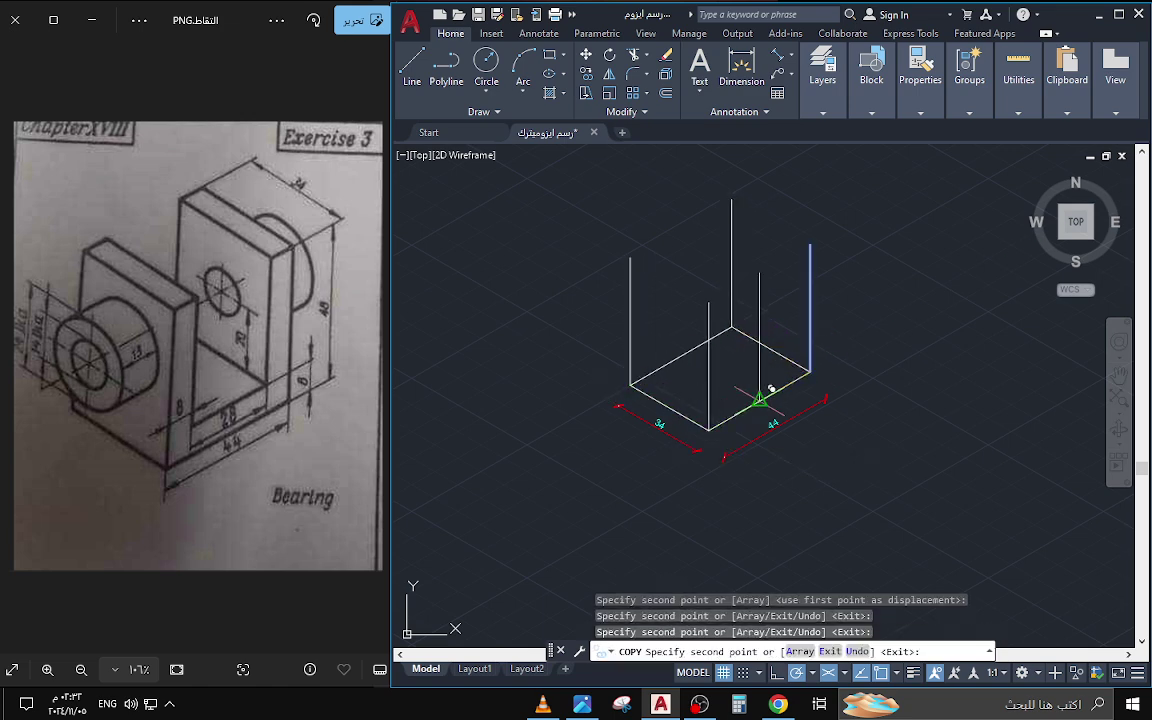
{"action": "key", "text": "Escape"}
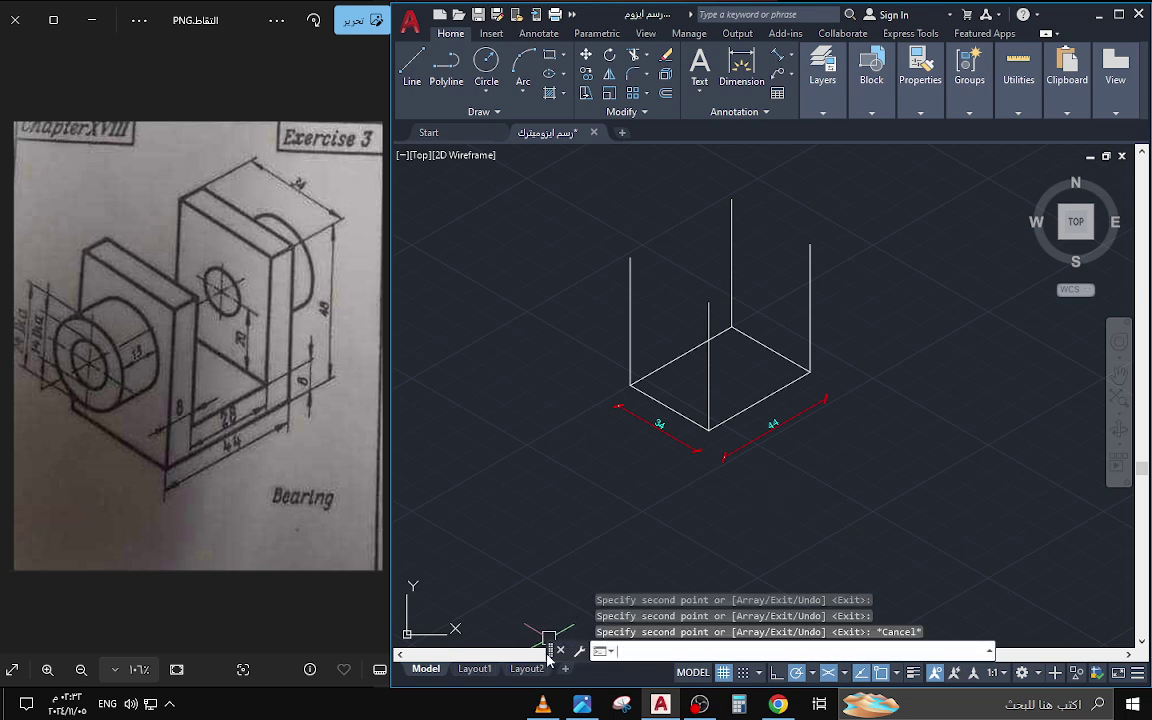
{"action": "left_click_drag", "start_coordinate": [548, 650], "coordinate": [640, 655]}
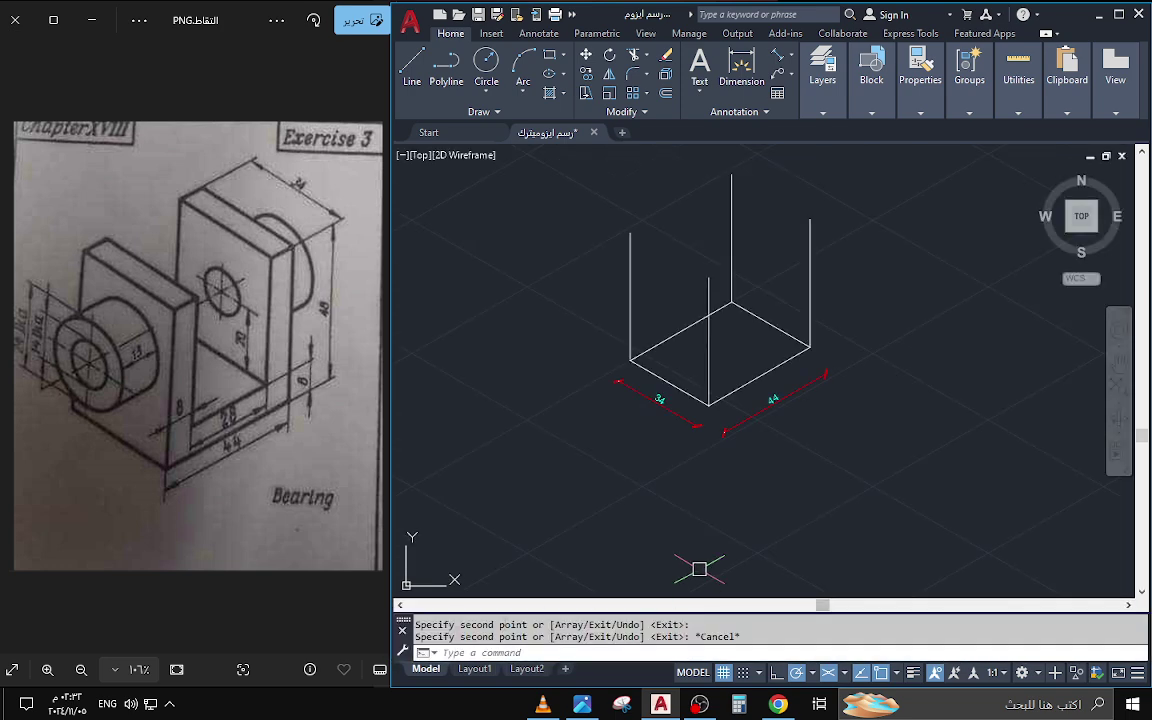
{"action": "middle_click_drag", "start_coordinate": [737, 365], "coordinate": [704, 433]}
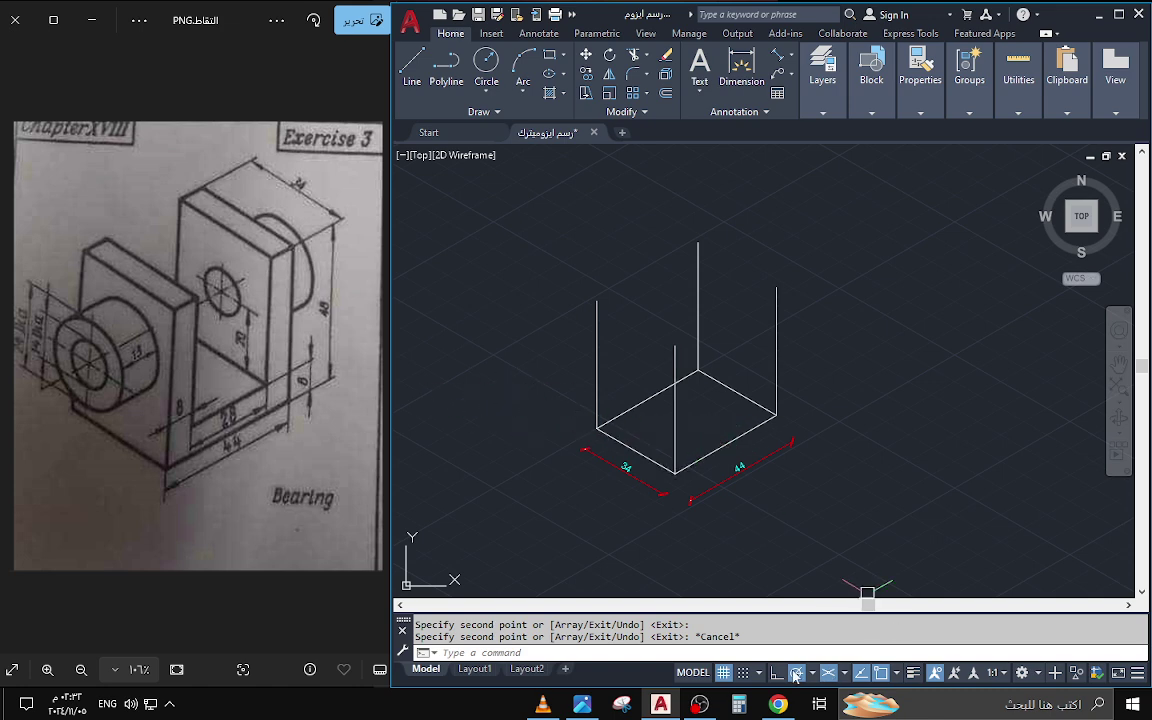
- Draw a top edge joining the left and front vertical edges
{"action": "type", "text": "l"}
{"action": "key", "text": "Return"}
{"action": "left_click", "coordinate": [597, 300]}
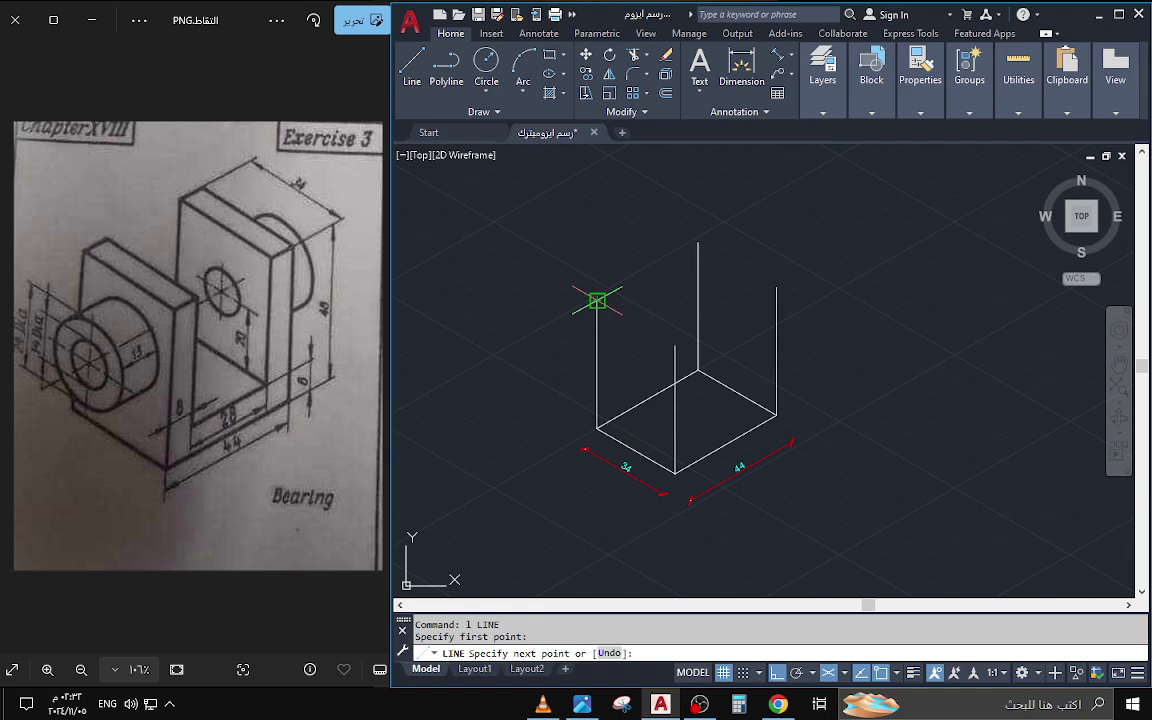
{"action": "left_click", "coordinate": [675, 345]}
{"action": "key", "text": "Return"}
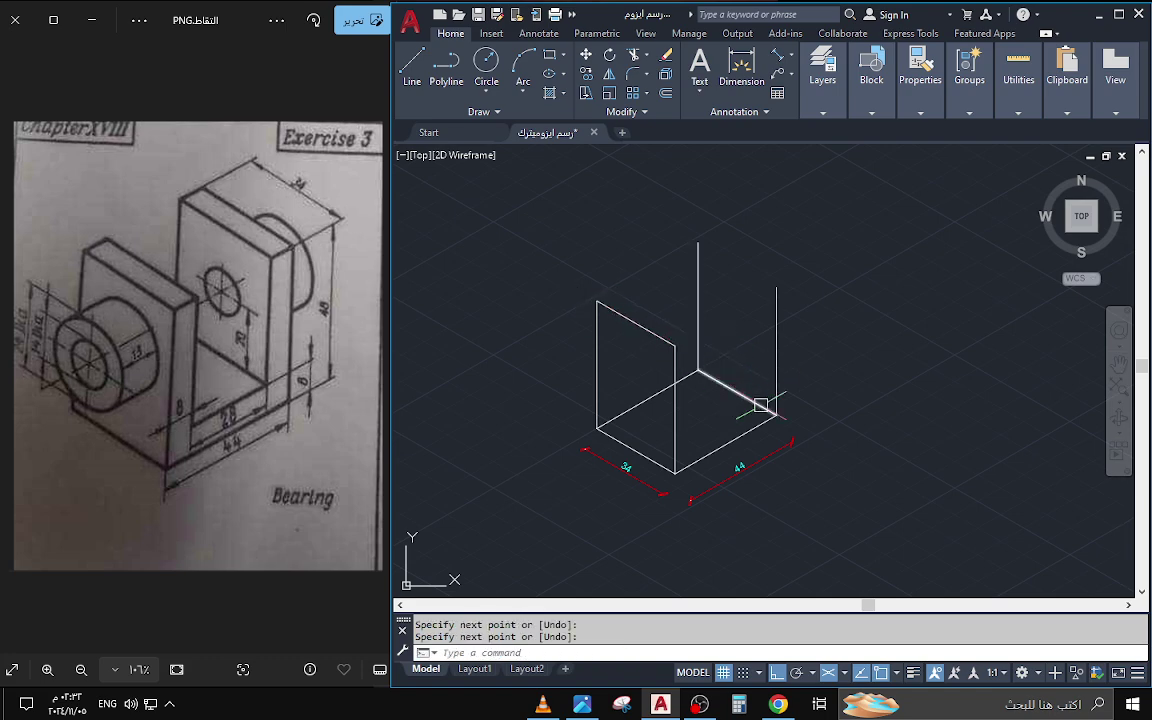
{"action": "key", "text": "Escape"}
{"action": "type", "text": "dli"}
{"action": "key", "text": "Escape"}
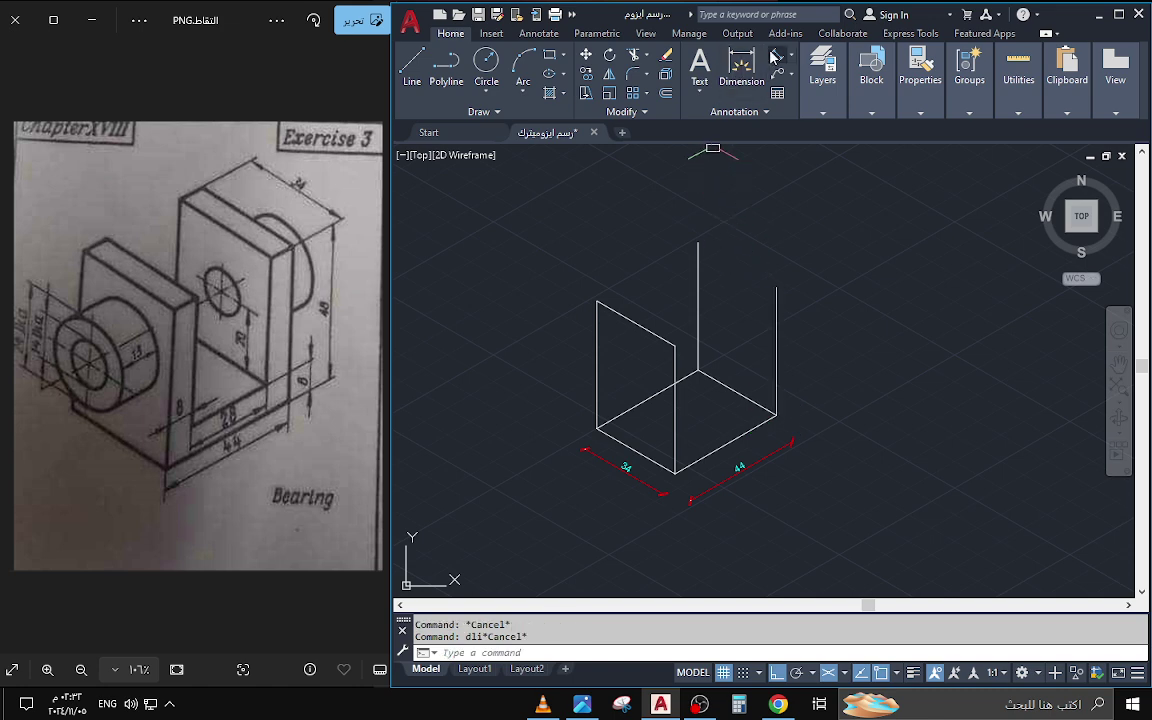
- Place a 48 aligned dimension beside the right vertical edge
{"action": "left_click", "coordinate": [776, 54]}
{"action": "left_click", "coordinate": [776, 288]}
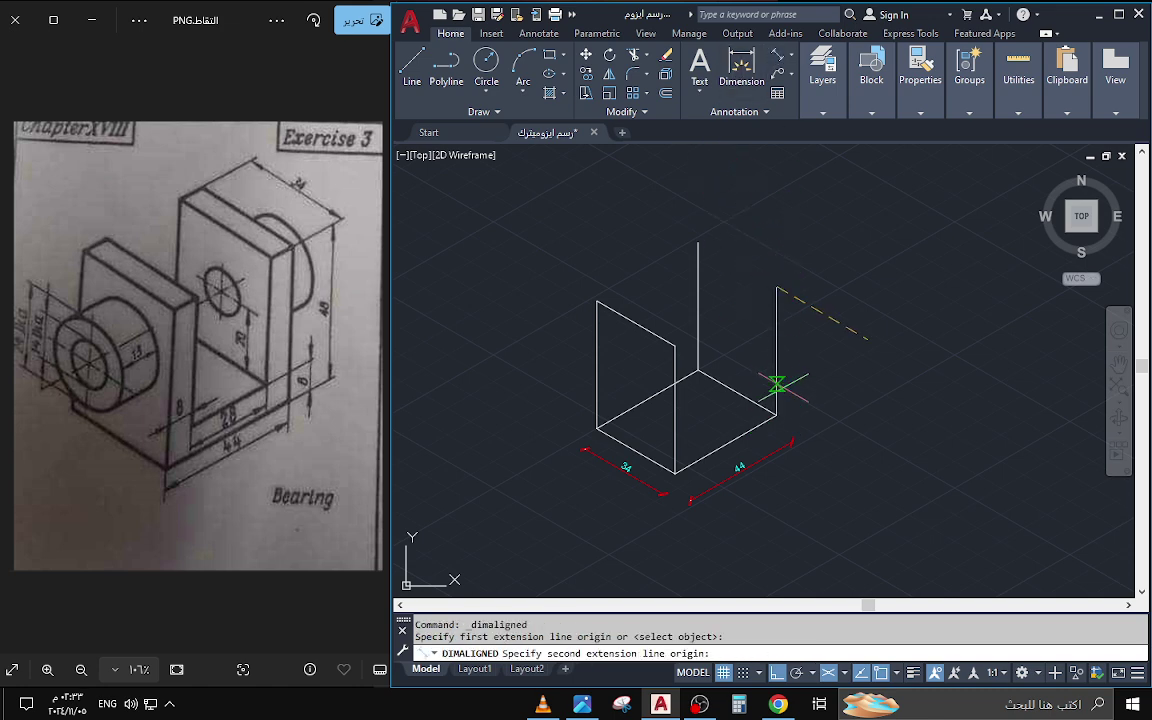
{"action": "left_click", "coordinate": [776, 414]}
{"action": "left_click", "coordinate": [808, 401]}
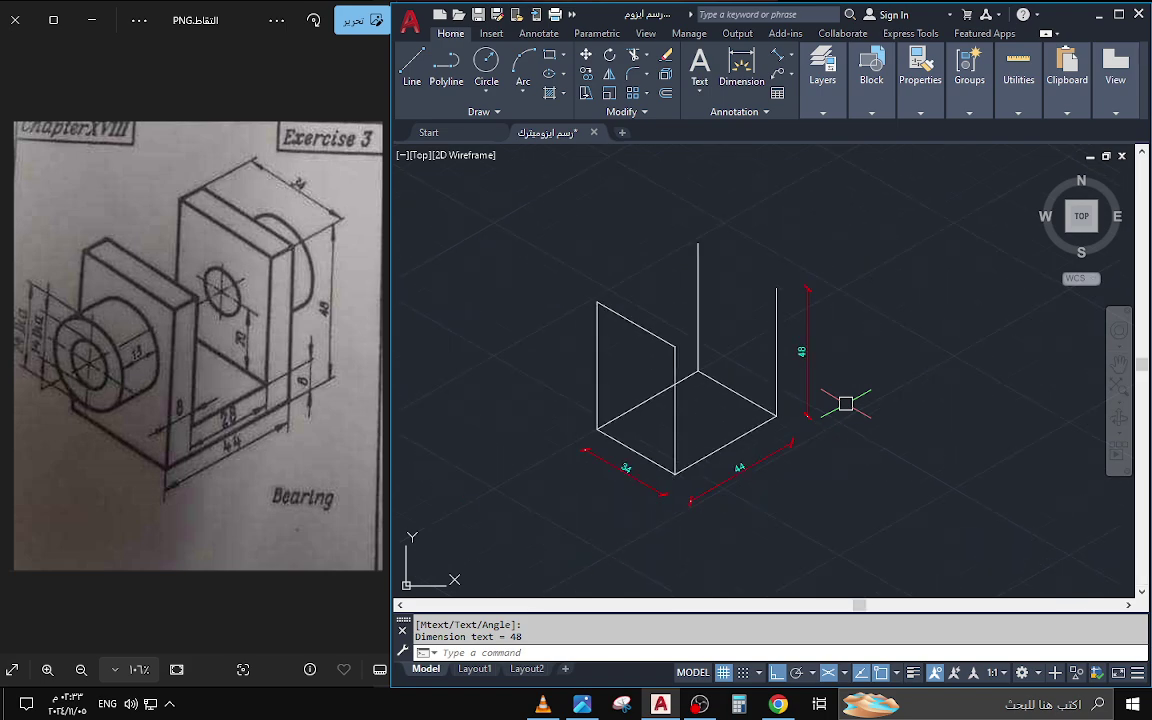
- Attempt further aligned dimensions on the corner edges and cancel each one
{"action": "key", "text": "Return"}
{"action": "left_click", "coordinate": [675, 347]}
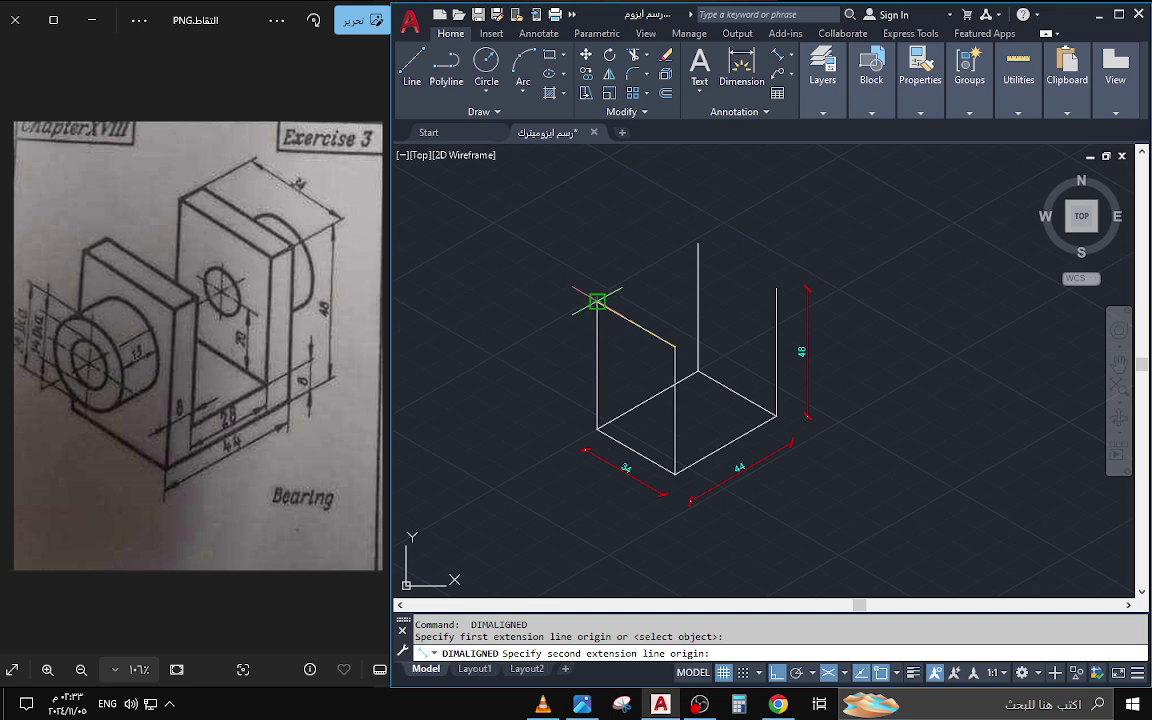
{"action": "left_click", "coordinate": [597, 301]}
{"action": "scroll", "coordinate": [592, 324], "scroll_direction": "up", "scroll_amount": 2}
{"action": "key", "text": "Escape"}
{"action": "scroll", "coordinate": [600, 336], "scroll_direction": "down", "scroll_amount": 2}
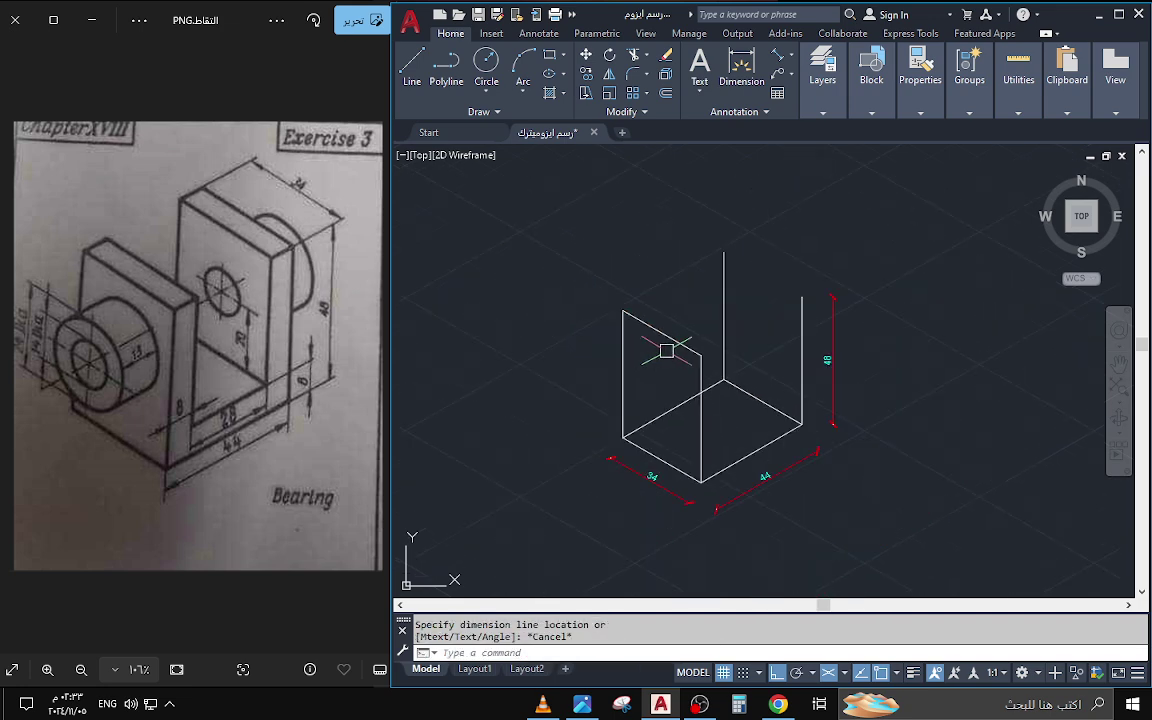
{"action": "key", "text": "Return"}
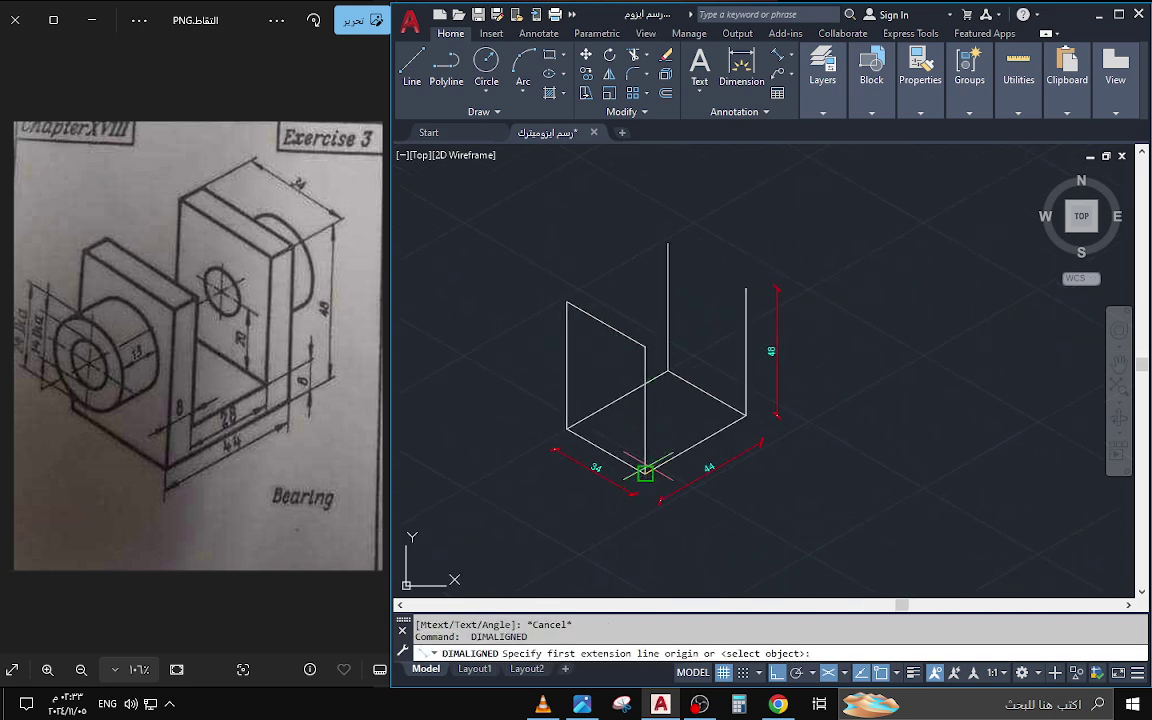
{"action": "left_click", "coordinate": [645, 473]}
{"action": "key", "text": "Escape"}
{"action": "key", "text": "Return"}
{"action": "left_click", "coordinate": [645, 351]}
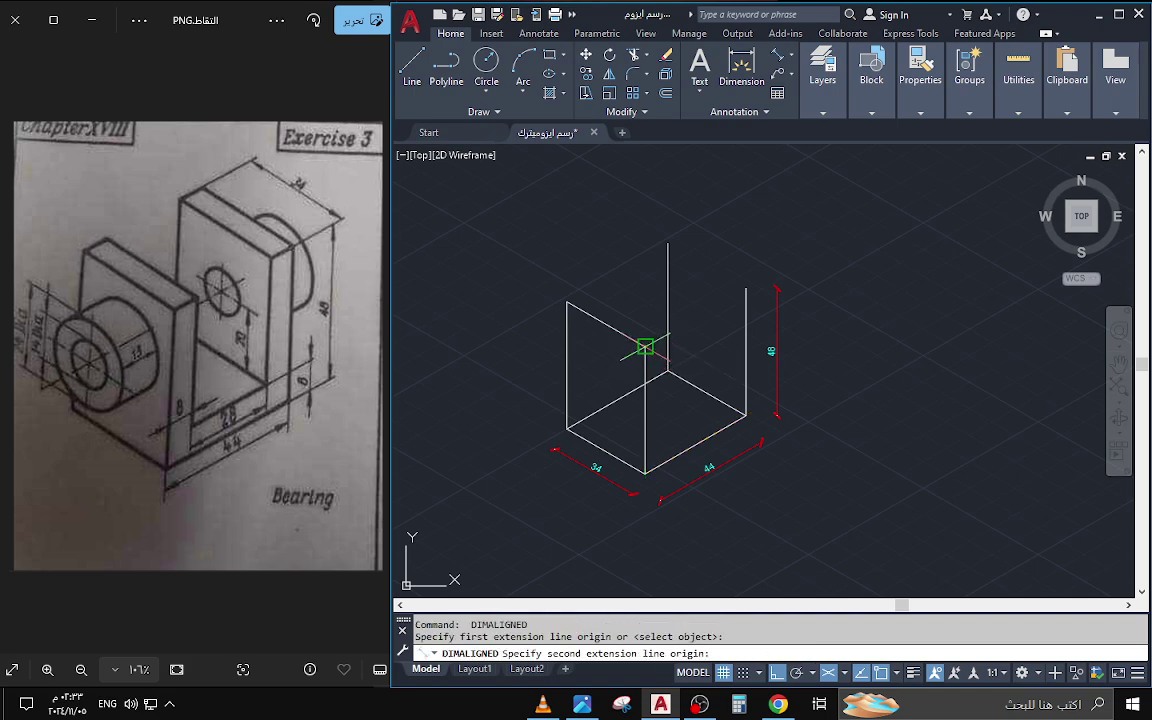
{"action": "left_click", "coordinate": [646, 473]}
{"action": "scroll", "coordinate": [668, 440], "scroll_direction": "up", "scroll_amount": 2}
{"action": "scroll", "coordinate": [668, 440], "scroll_direction": "down", "scroll_amount": 2}
{"action": "key", "text": "Escape"}
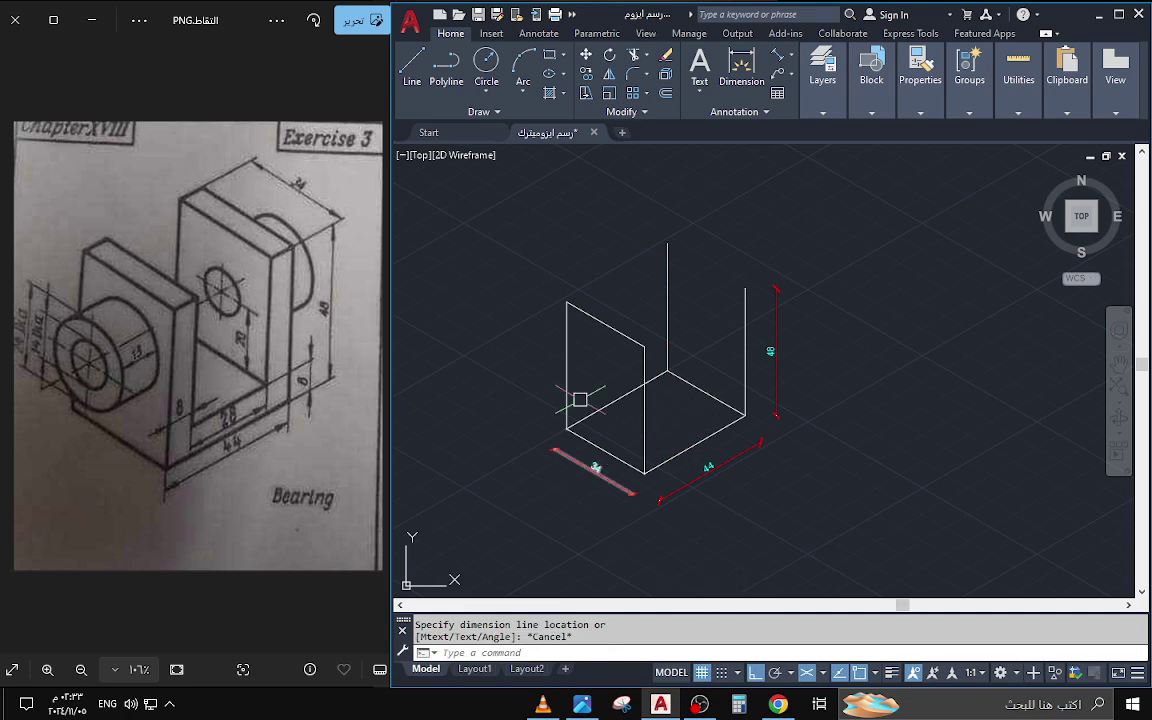
- Start a new line at the left plate's top corner
{"action": "type", "text": "l"}
{"action": "key", "text": "Return"}
{"action": "left_click", "coordinate": [567, 301]}
- Draw an 8-unit segment from the left plate's top corner
{"action": "scroll", "coordinate": [597, 290], "scroll_direction": "up", "scroll_amount": 2}
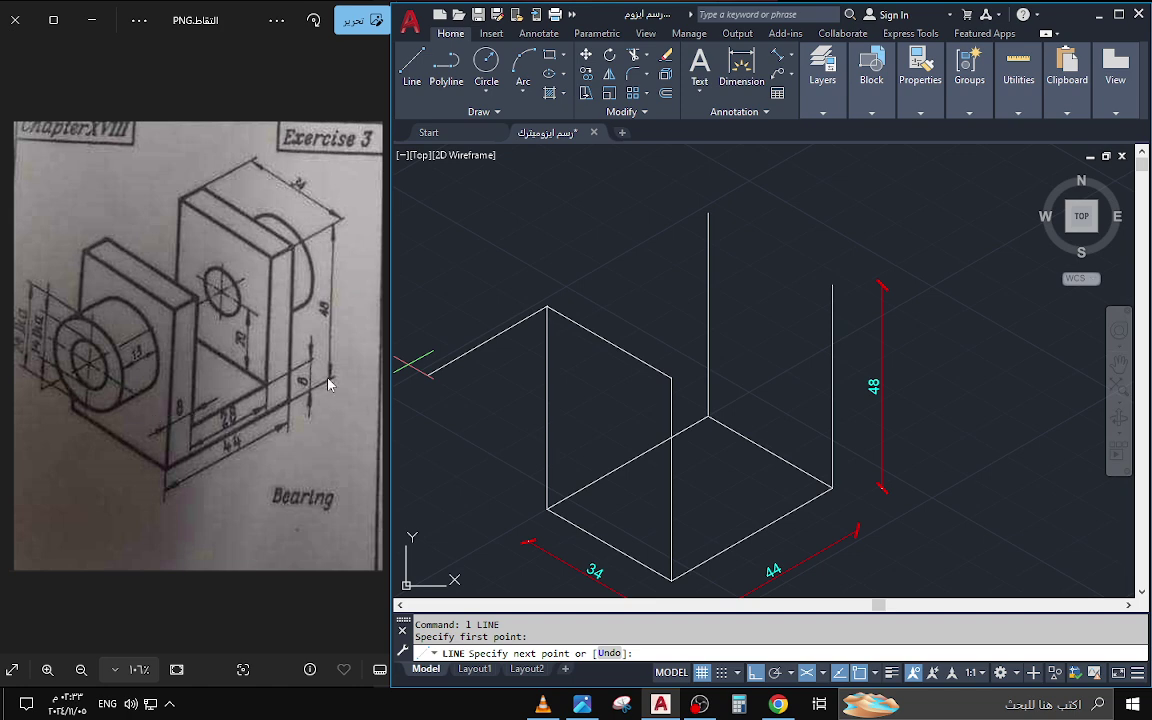
{"action": "type", "text": "8"}
{"action": "key", "text": "Return"}
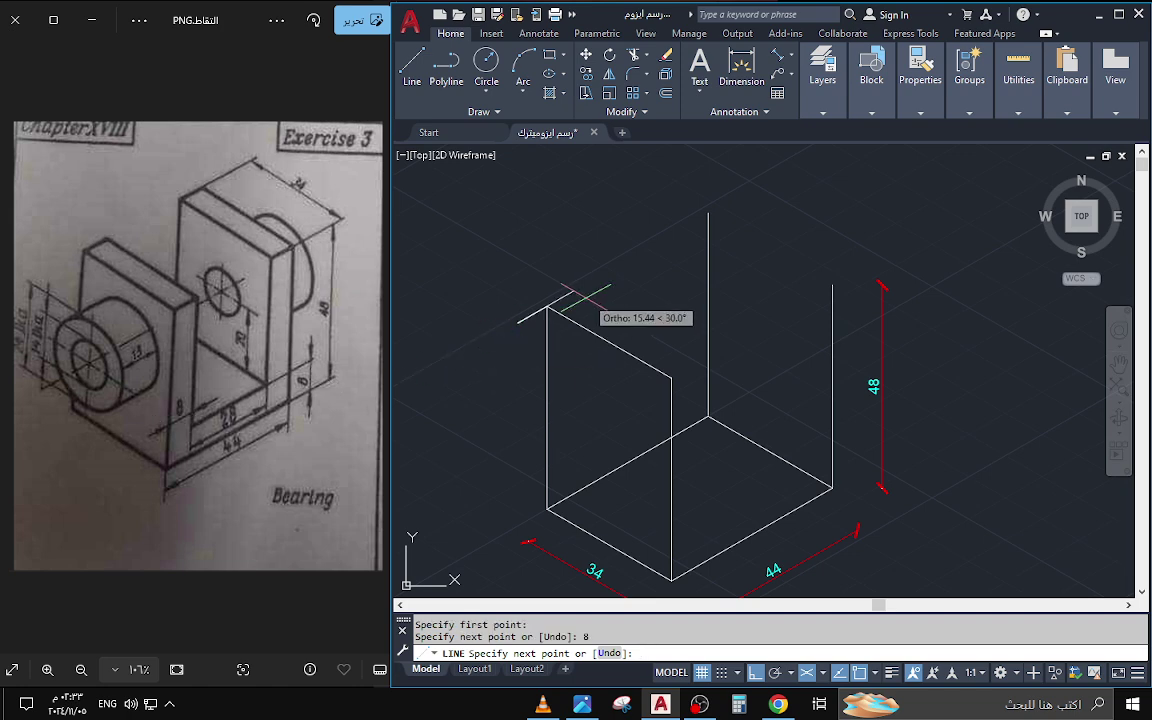
{"action": "key", "text": "Escape"}
- Erase the short stray line after abandoning a move
{"action": "left_click", "coordinate": [532, 314]}
{"action": "type", "text": "m"}
{"action": "key", "text": "Return"}
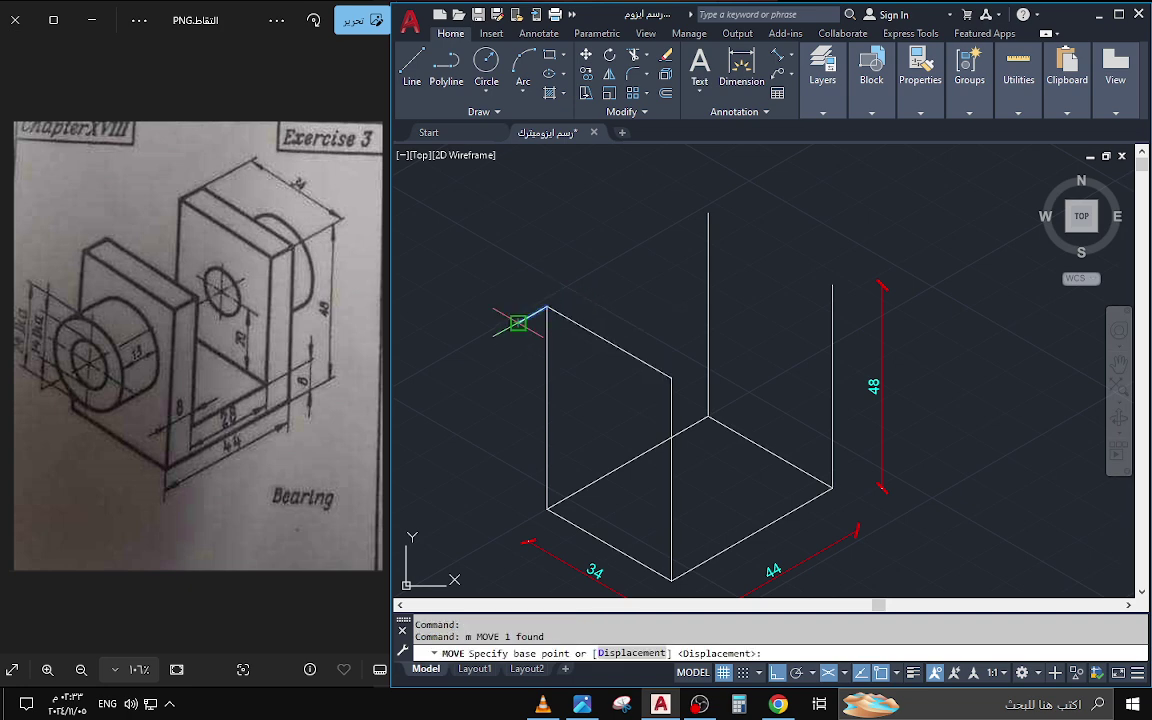
{"action": "left_click", "coordinate": [547, 306]}
{"action": "key", "text": "Escape"}
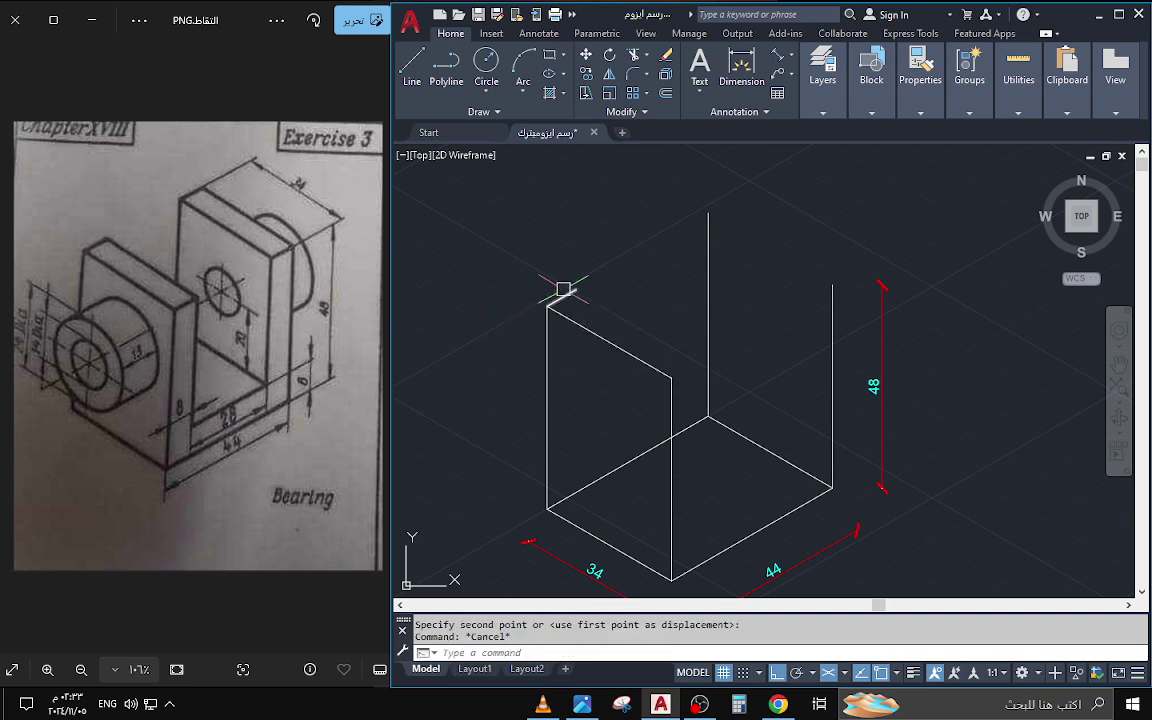
{"action": "left_click", "coordinate": [533, 314]}
{"action": "type", "text": "e"}
{"action": "key", "text": "Return"}
- Outline the plate's top face with 8 and 34 isometric edges, closing at the corner
{"action": "type", "text": "l"}
{"action": "key", "text": "Return"}
{"action": "left_click", "coordinate": [547, 306]}
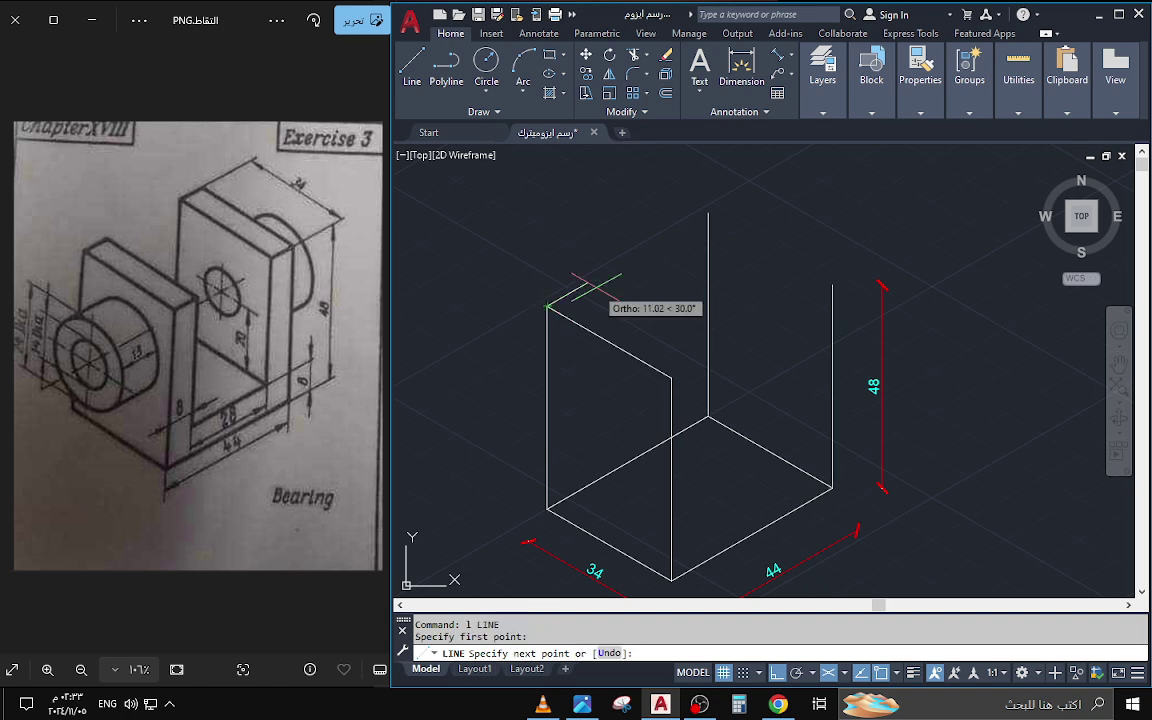
{"action": "key", "text": "Return"}
{"action": "type", "text": "34"}
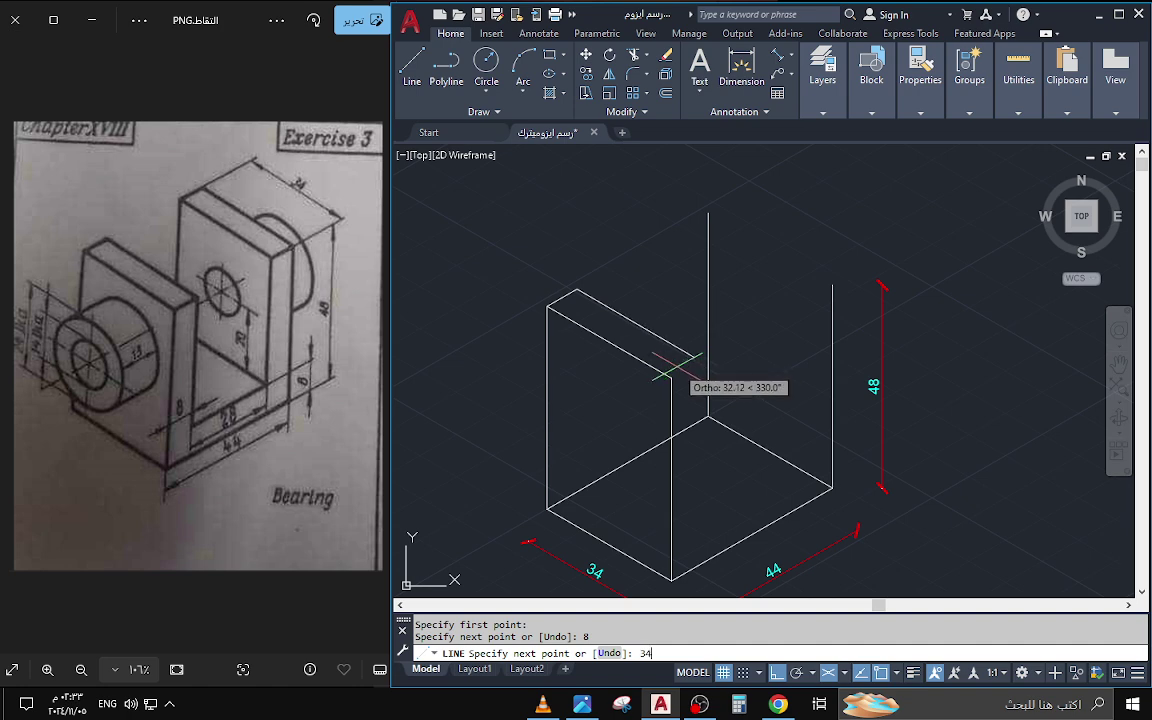
{"action": "key", "text": "Return"}
{"action": "left_click", "coordinate": [672, 377]}
{"action": "key", "text": "Escape"}
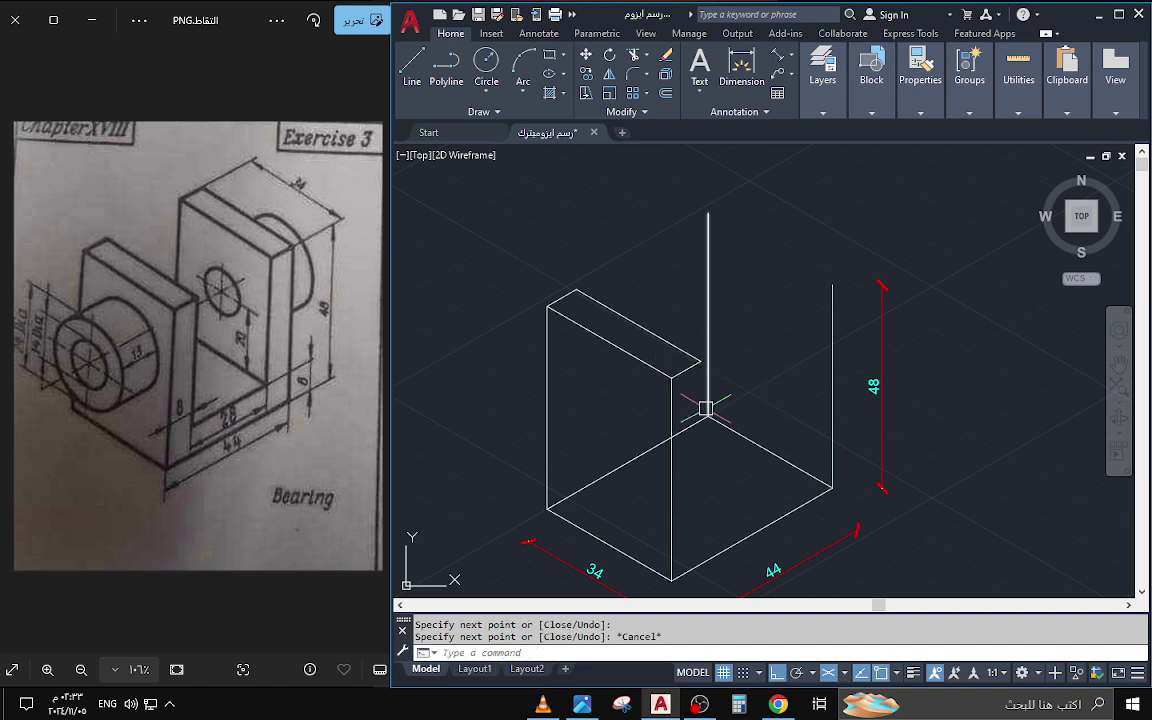
- Window-select the left plate's top-face edges and copy them atop the back upright
{"action": "middle_click_drag", "start_coordinate": [706, 408], "coordinate": [675, 412]}
{"action": "left_click", "coordinate": [515, 277]}
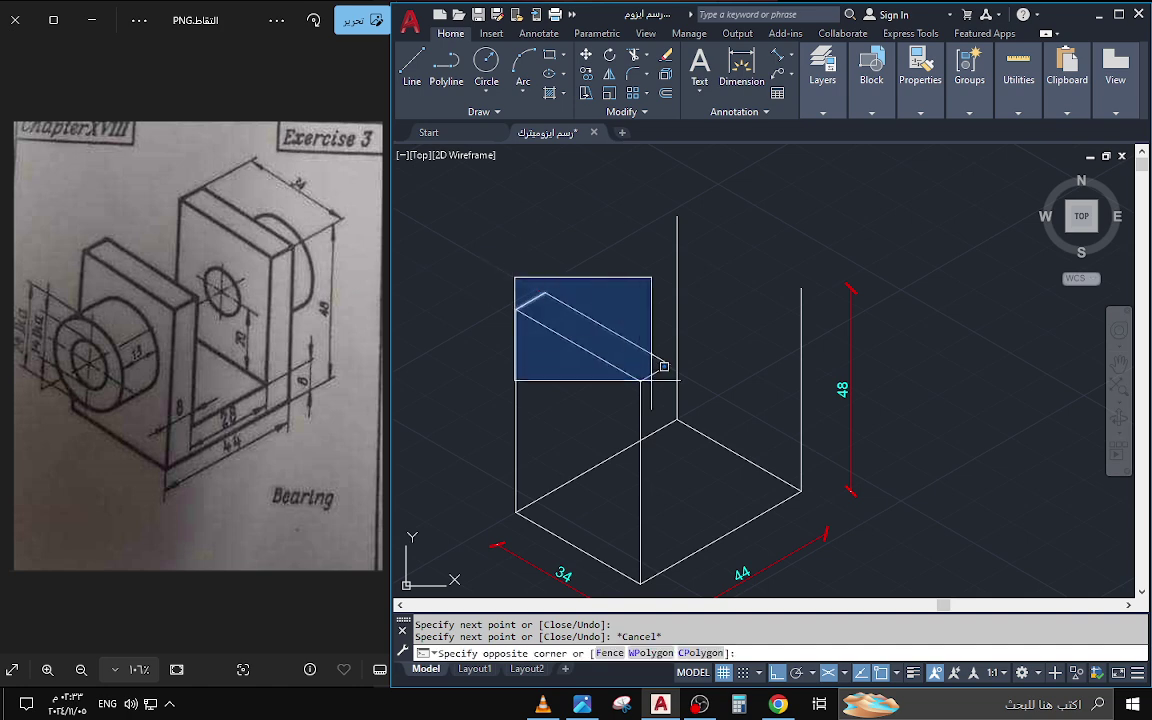
{"action": "left_click", "coordinate": [672, 398]}
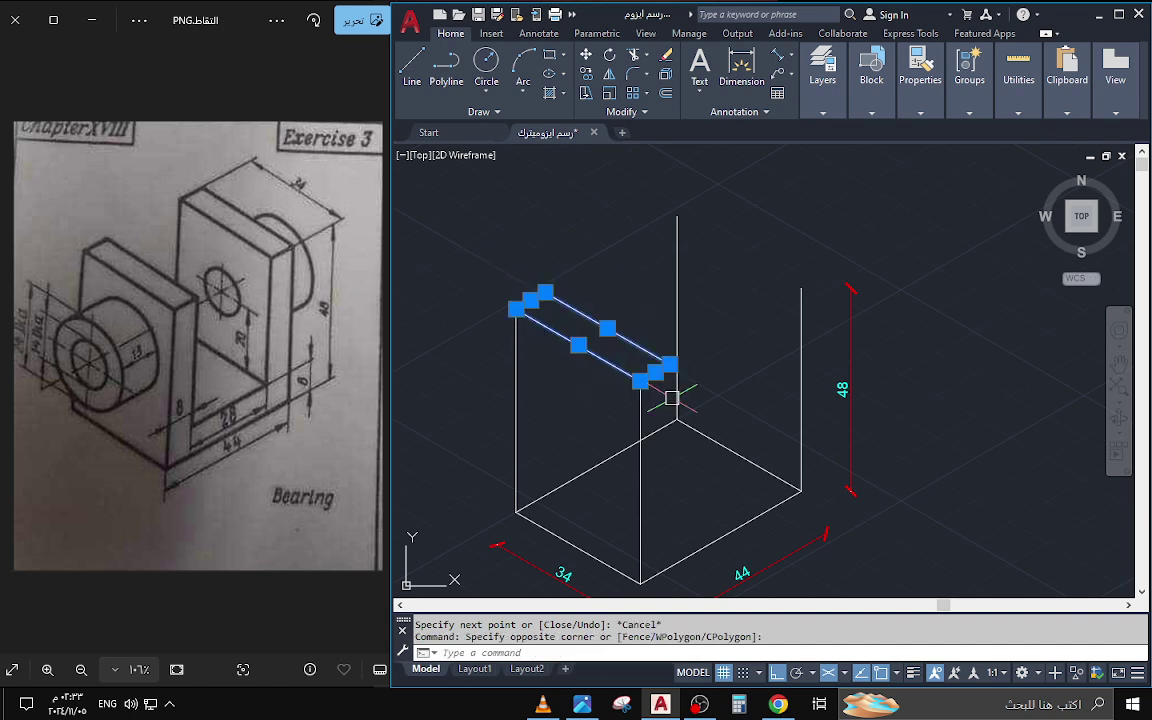
{"action": "type", "text": "co"}
{"action": "key", "text": "Return"}
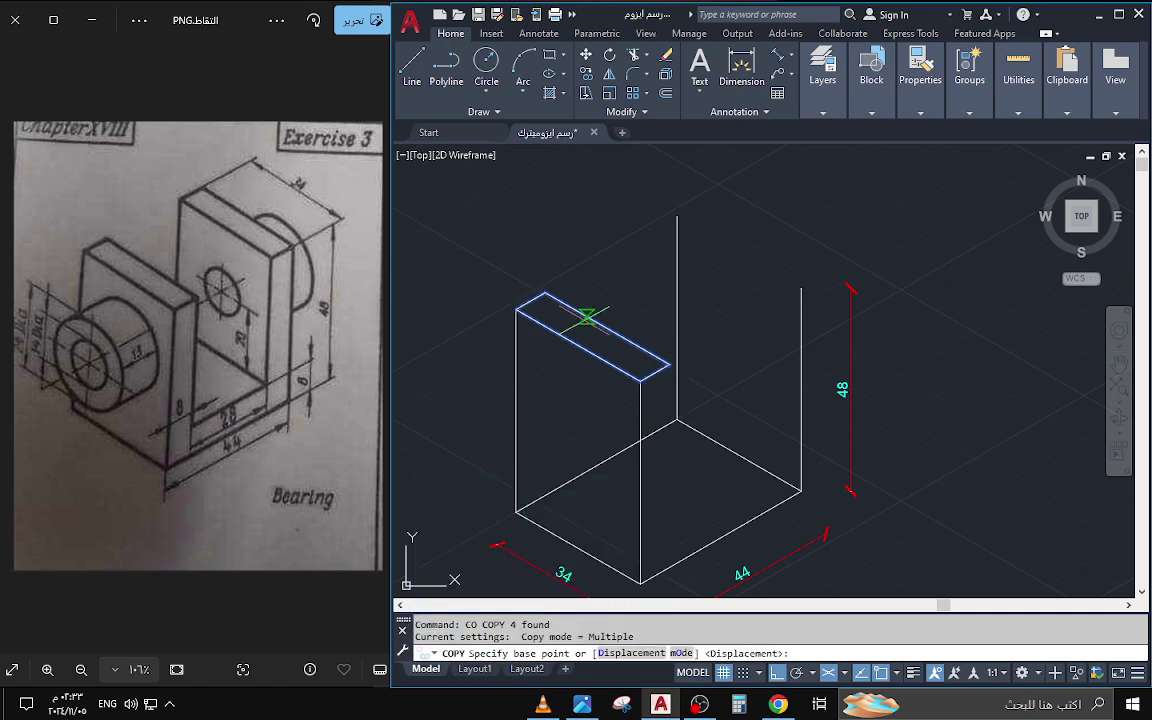
{"action": "left_click", "coordinate": [553, 297]}
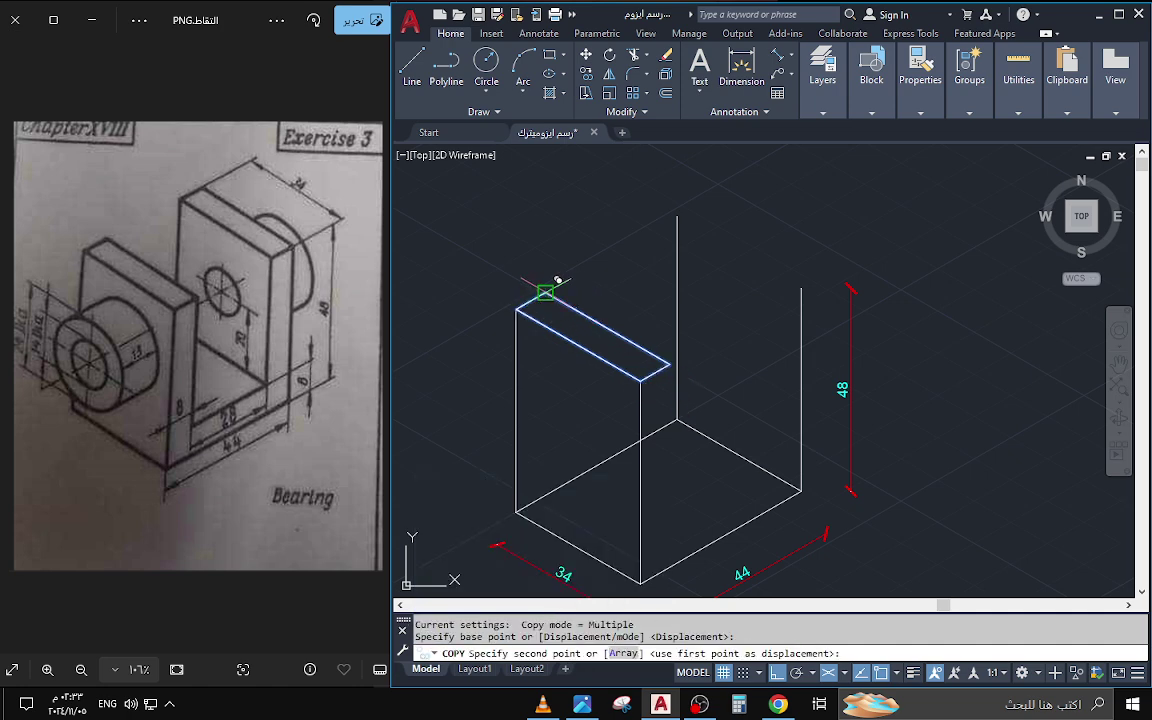
{"action": "left_click", "coordinate": [678, 215]}
{"action": "key", "text": "Escape"}
{"action": "scroll", "coordinate": [678, 215], "scroll_direction": "down", "scroll_amount": 2}
{"action": "scroll", "coordinate": [674, 342], "scroll_direction": "up", "scroll_amount": 1}
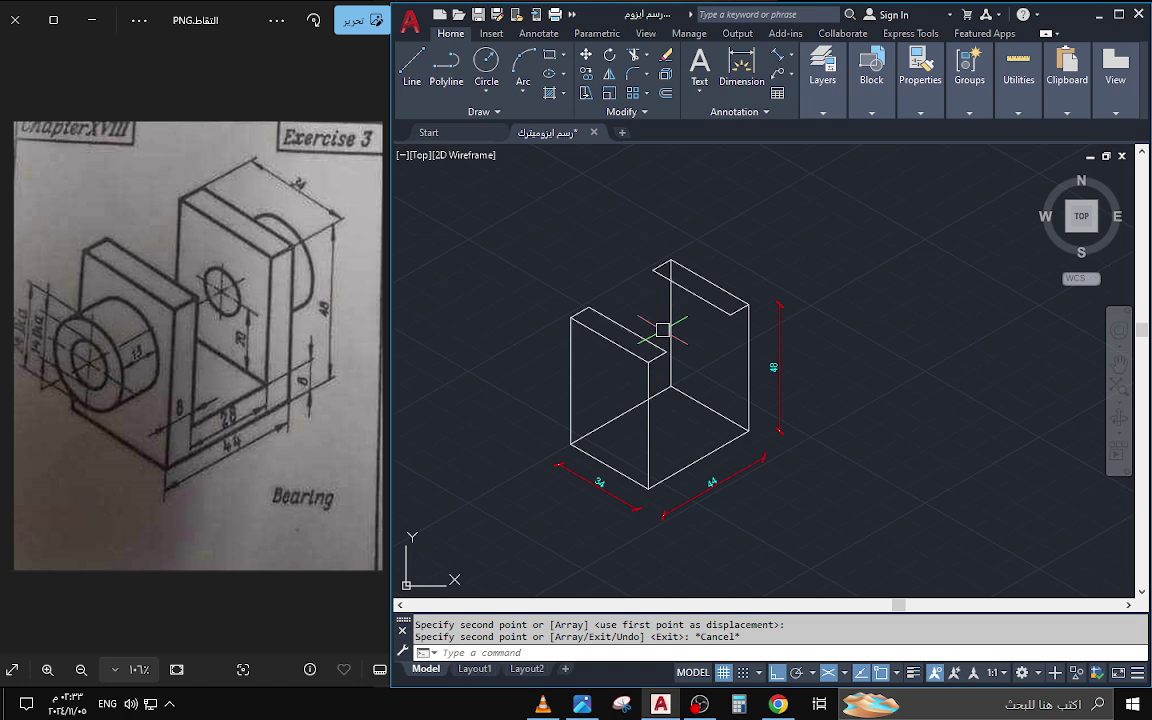
- Trim an inner edge, then undo the trim and the line attempt
{"action": "type", "text": "tr"}
{"action": "key", "text": "Return"}
{"action": "left_click", "coordinate": [632, 407]}
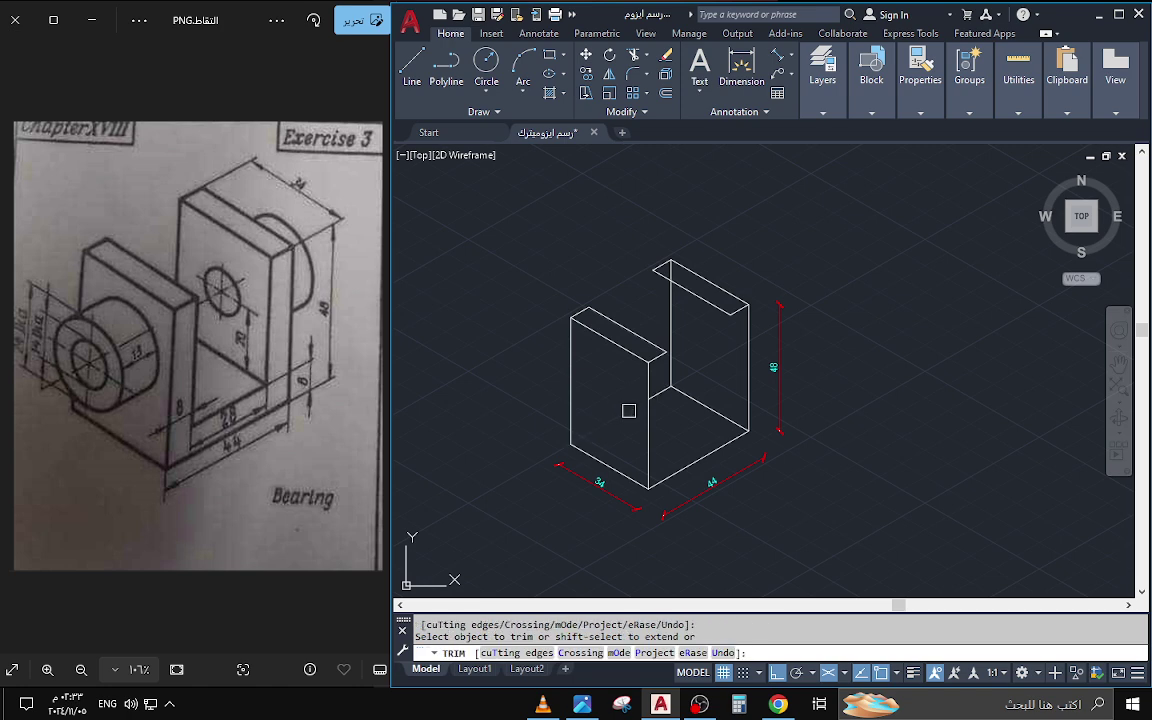
{"action": "key", "text": "Escape"}
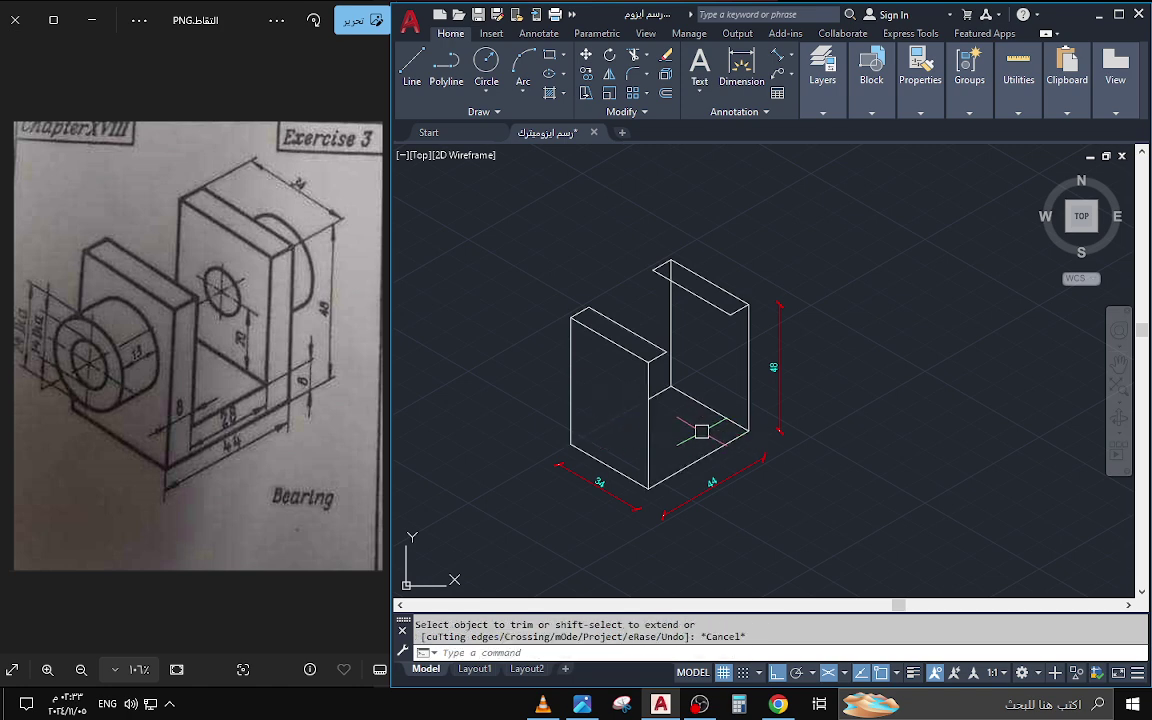
{"action": "type", "text": "L"}
{"action": "key", "text": "Return"}
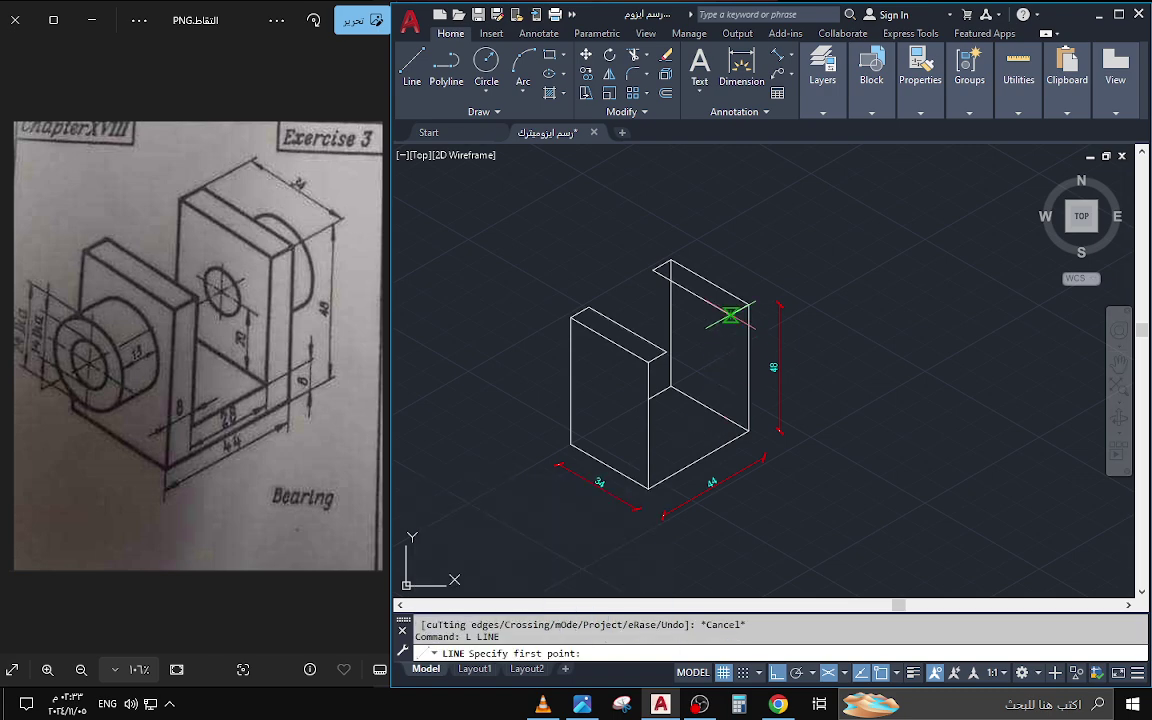
{"action": "key", "text": "Escape"}
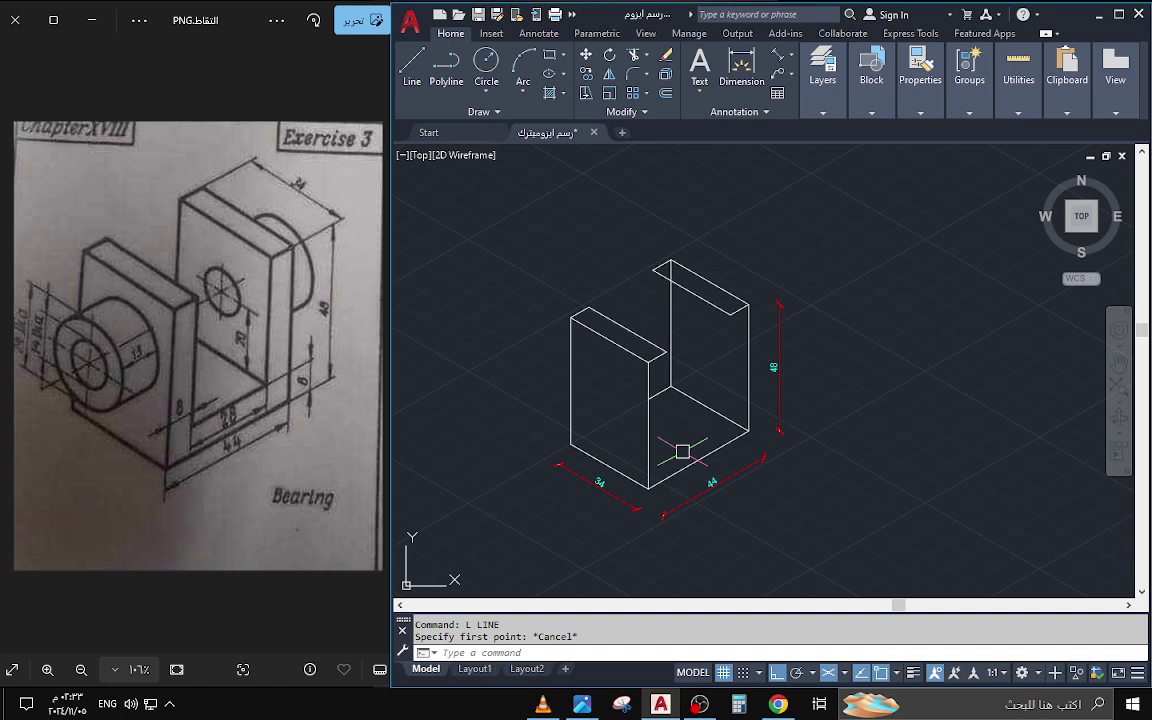
{"action": "key", "text": "ctrl+z"}
{"action": "key", "text": "ctrl+z"}
{"action": "type", "text": "c"}
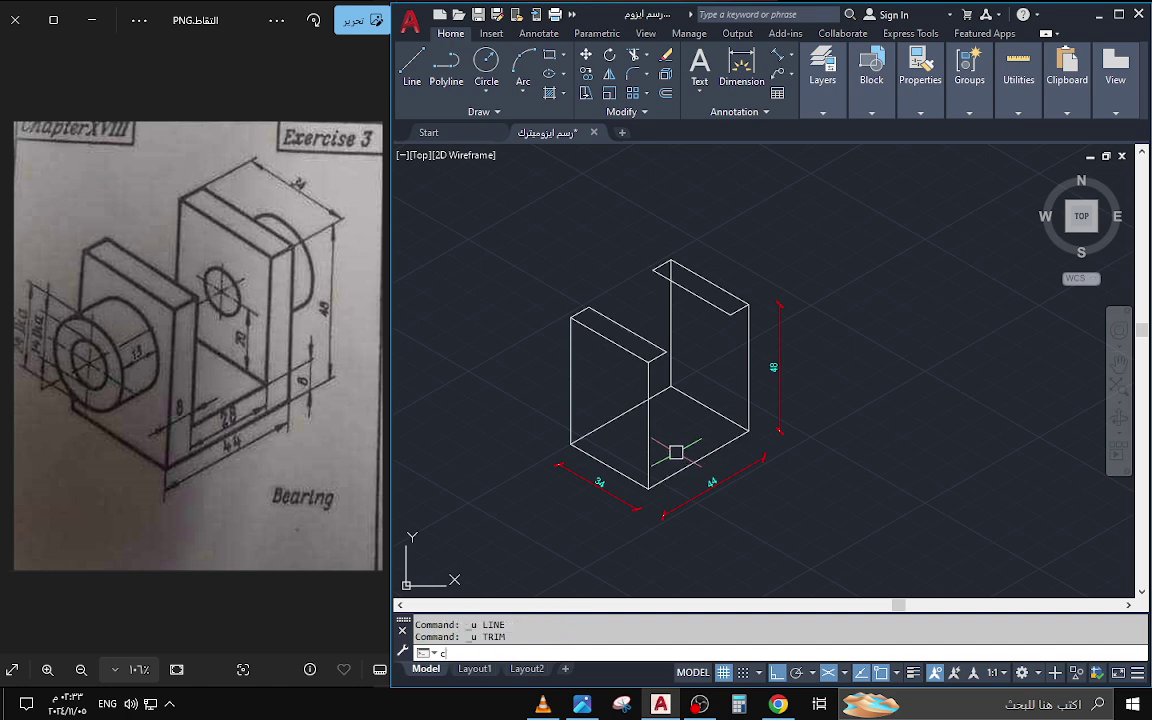
- Copy the three bottom box edges 8 units up with Ortho off
{"action": "type", "text": "o"}
{"action": "key", "text": "Return"}
{"action": "left_click", "coordinate": [699, 408]}
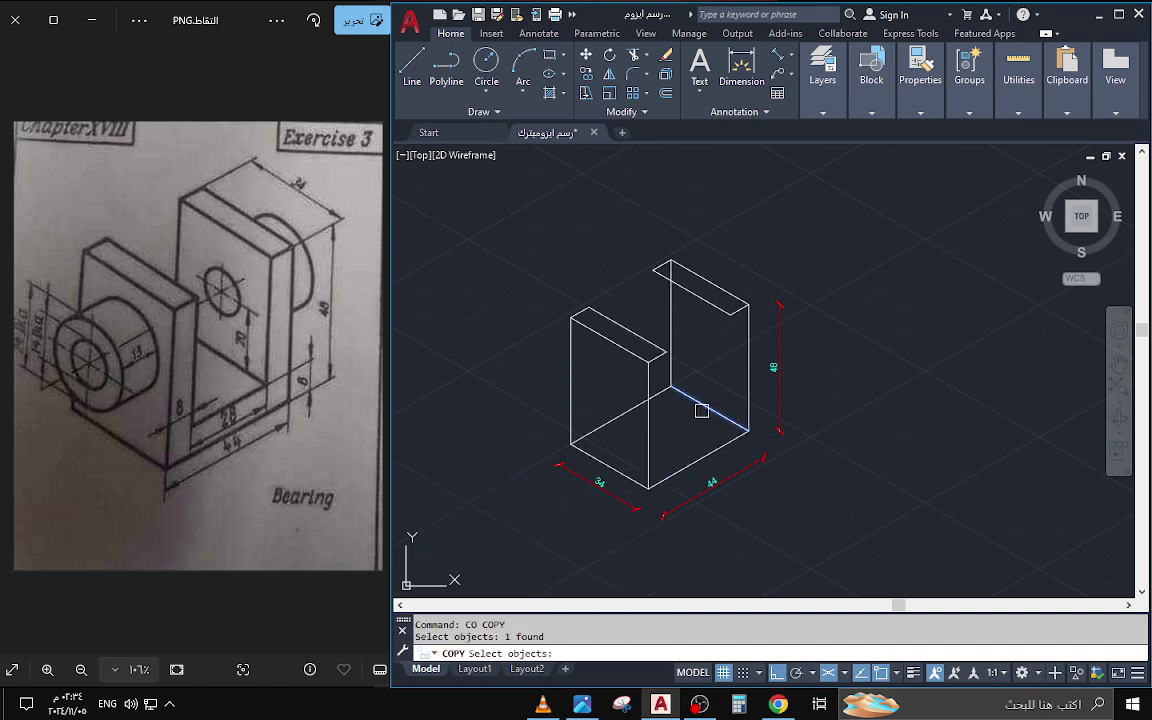
{"action": "left_click", "coordinate": [634, 411]}
{"action": "left_click", "coordinate": [692, 466]}
{"action": "key", "text": "Return"}
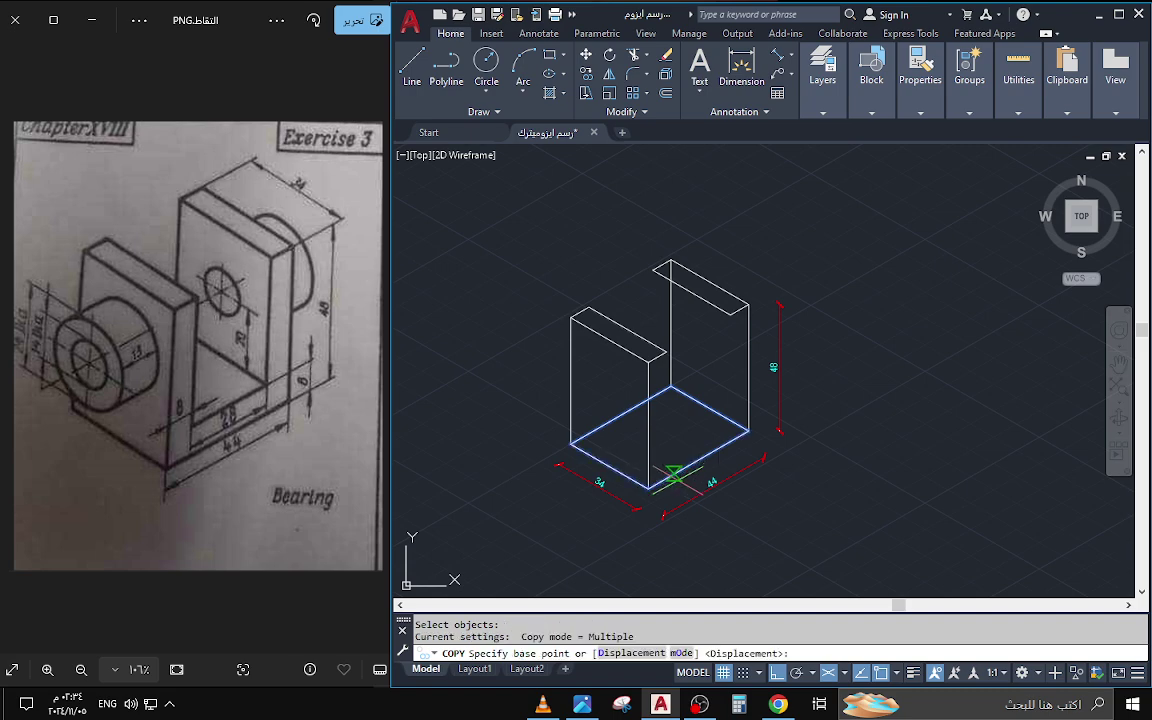
{"action": "left_click", "coordinate": [648, 488]}
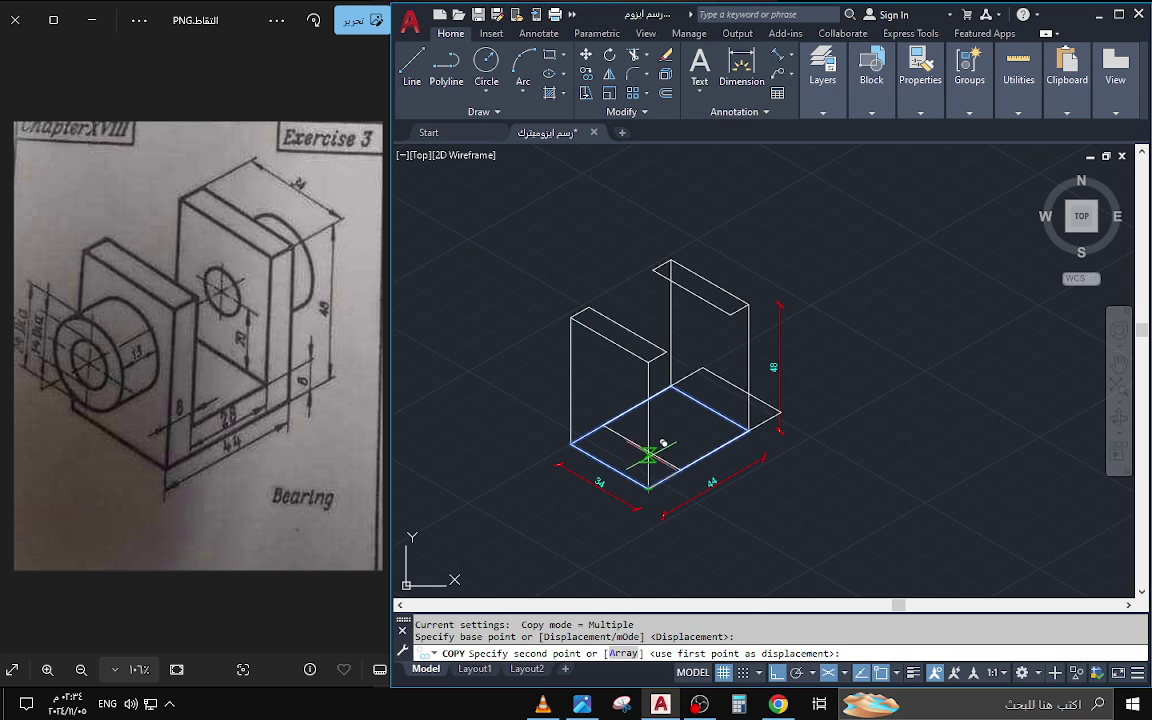
{"action": "left_click", "coordinate": [778, 672]}
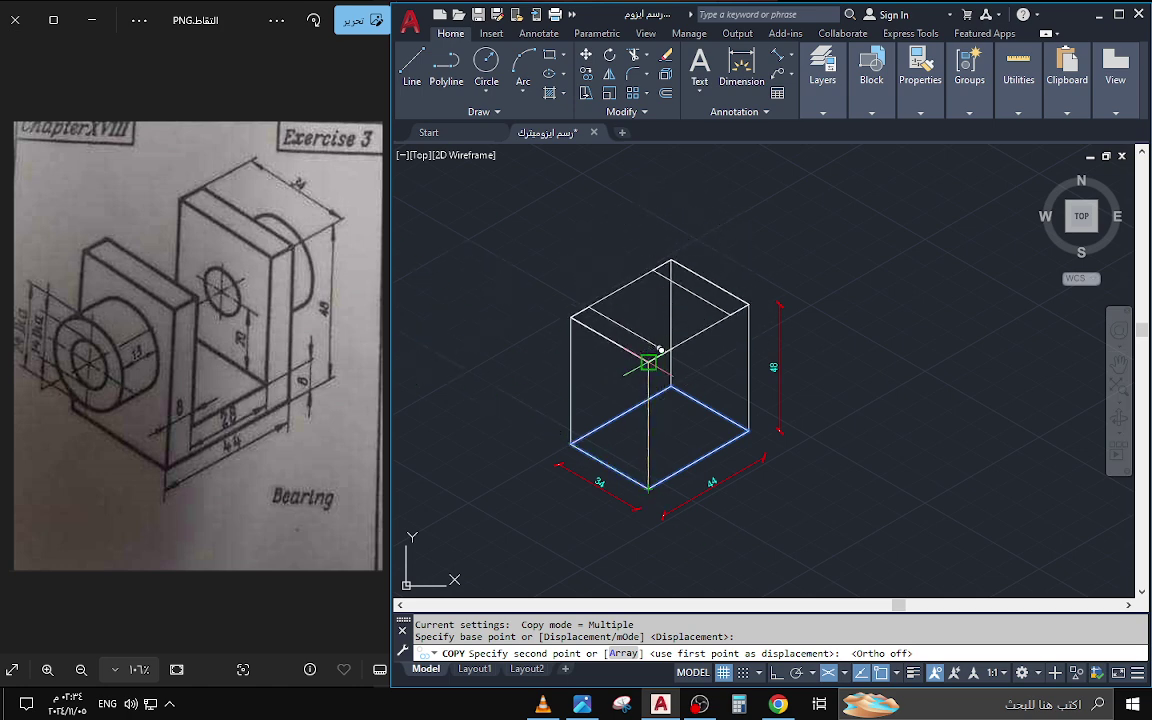
{"action": "type", "text": "8"}
{"action": "key", "text": "Return"}
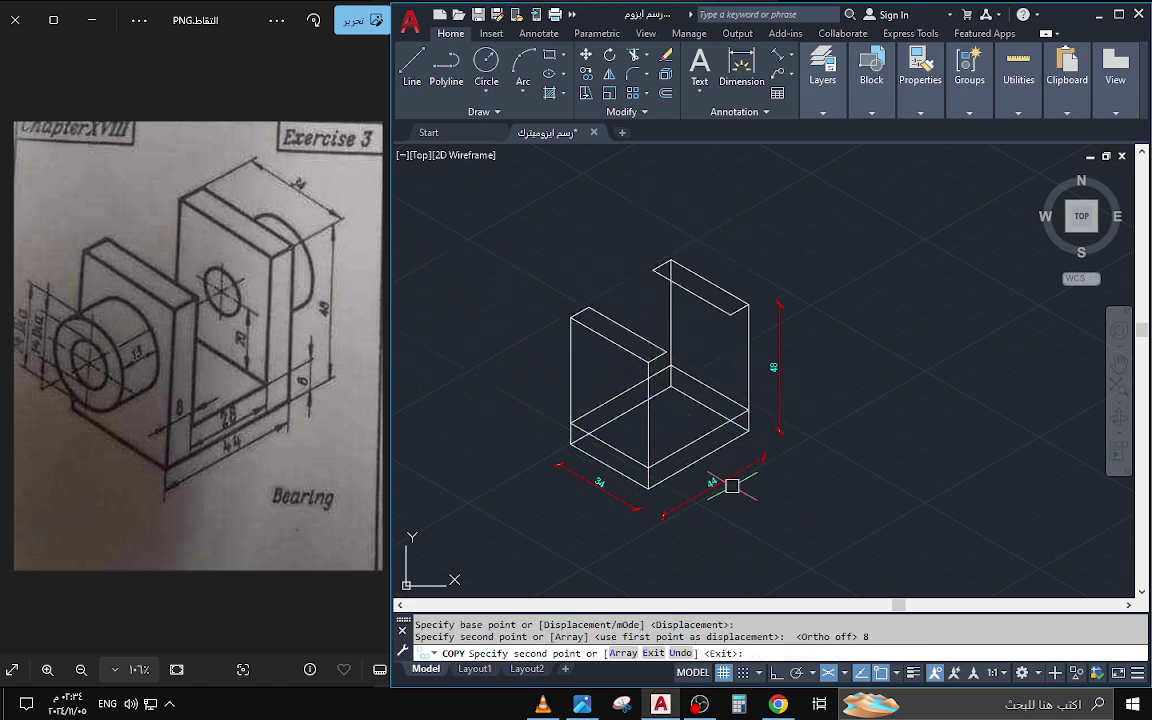
{"action": "key", "text": "Escape"}
- Start a line at the upright's inner corner and open Windows Calculator
{"action": "scroll", "coordinate": [792, 483], "scroll_direction": "up", "scroll_amount": 2}
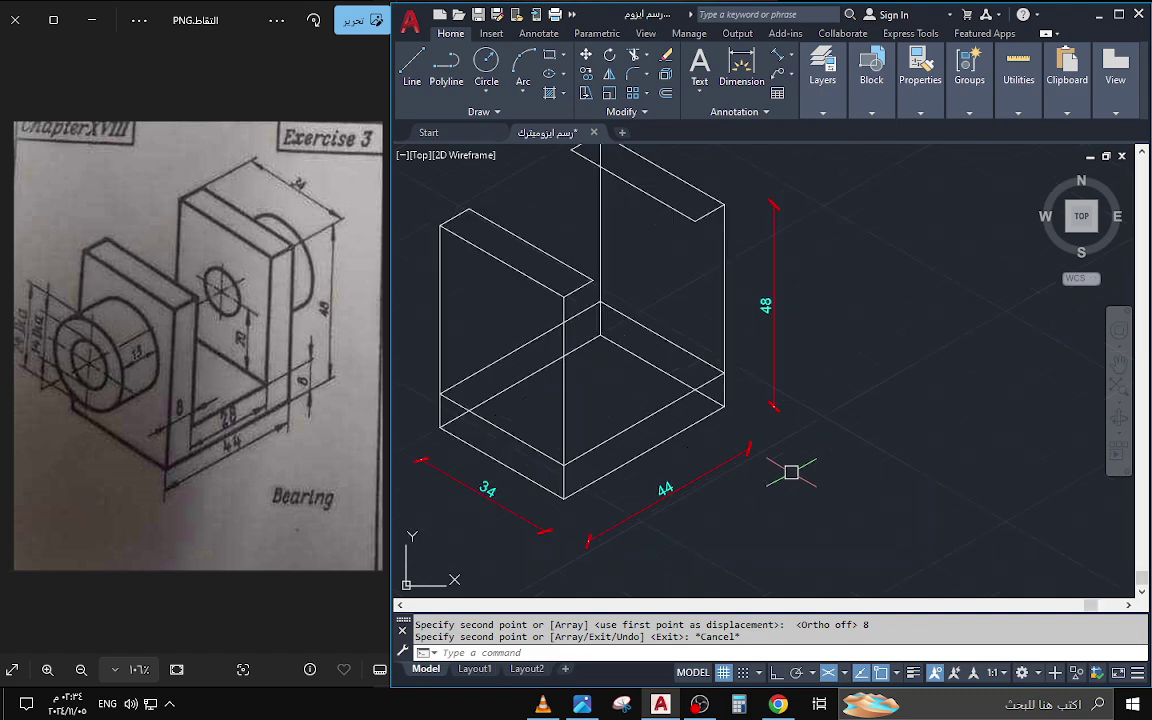
{"action": "type", "text": "L"}
{"action": "key", "text": "Return"}
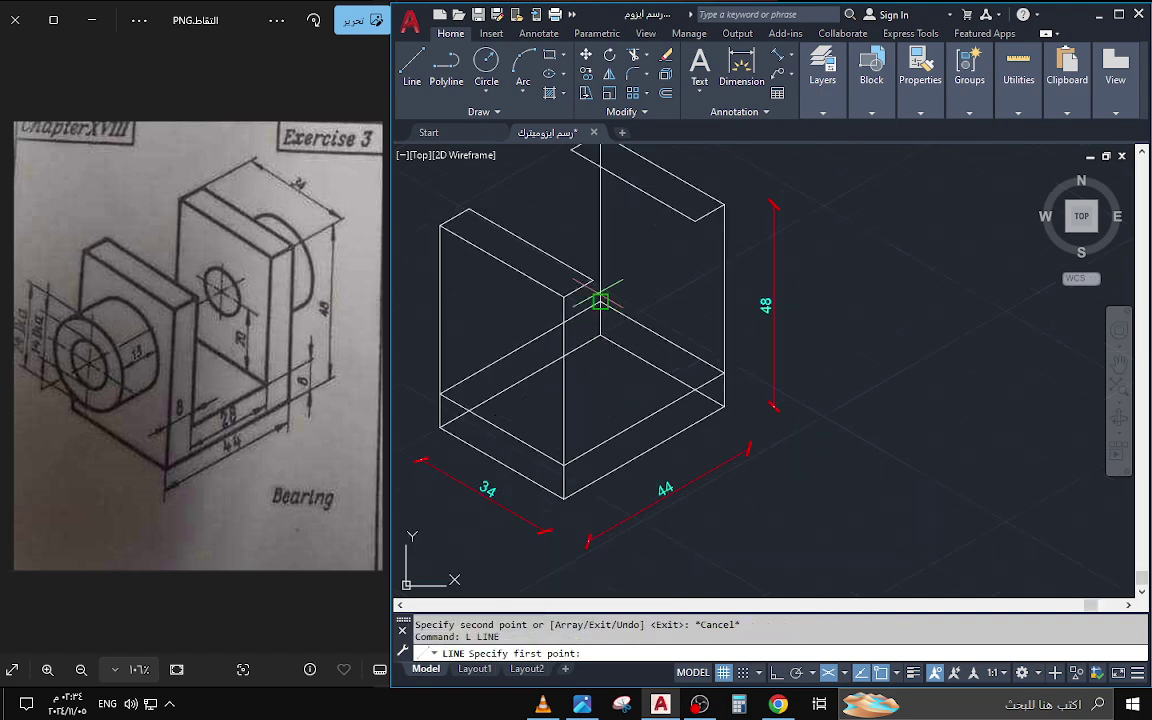
{"action": "left_click", "coordinate": [593, 280]}
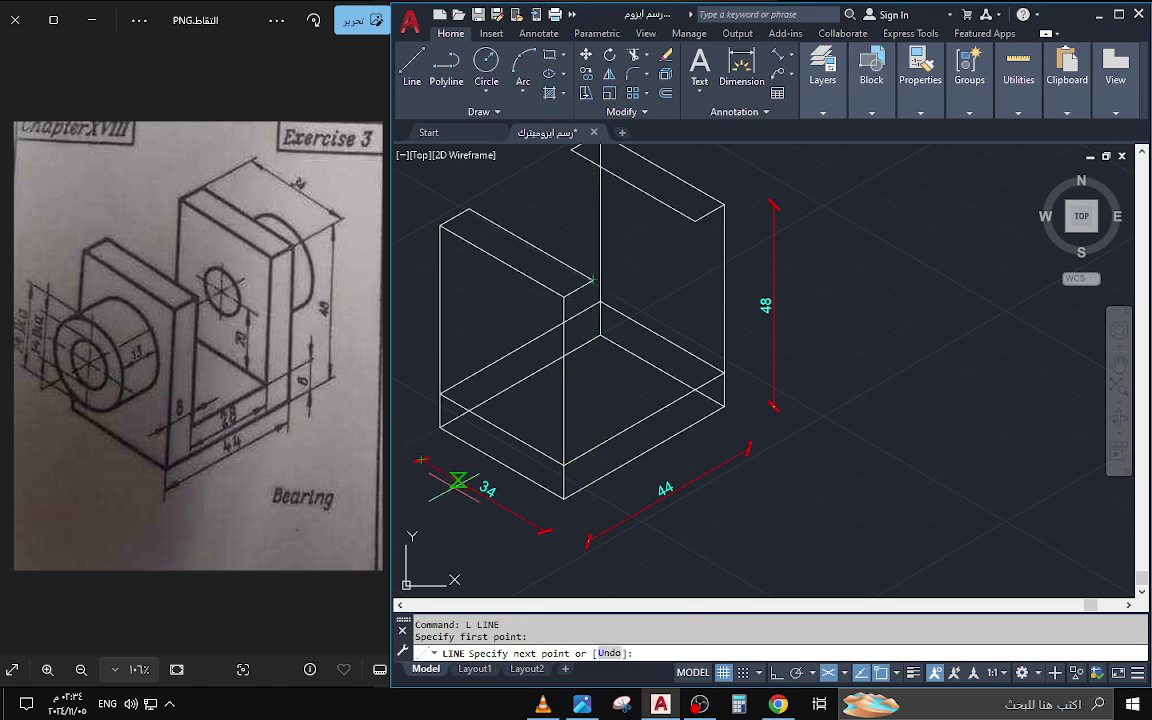
{"action": "left_click", "coordinate": [741, 704]}
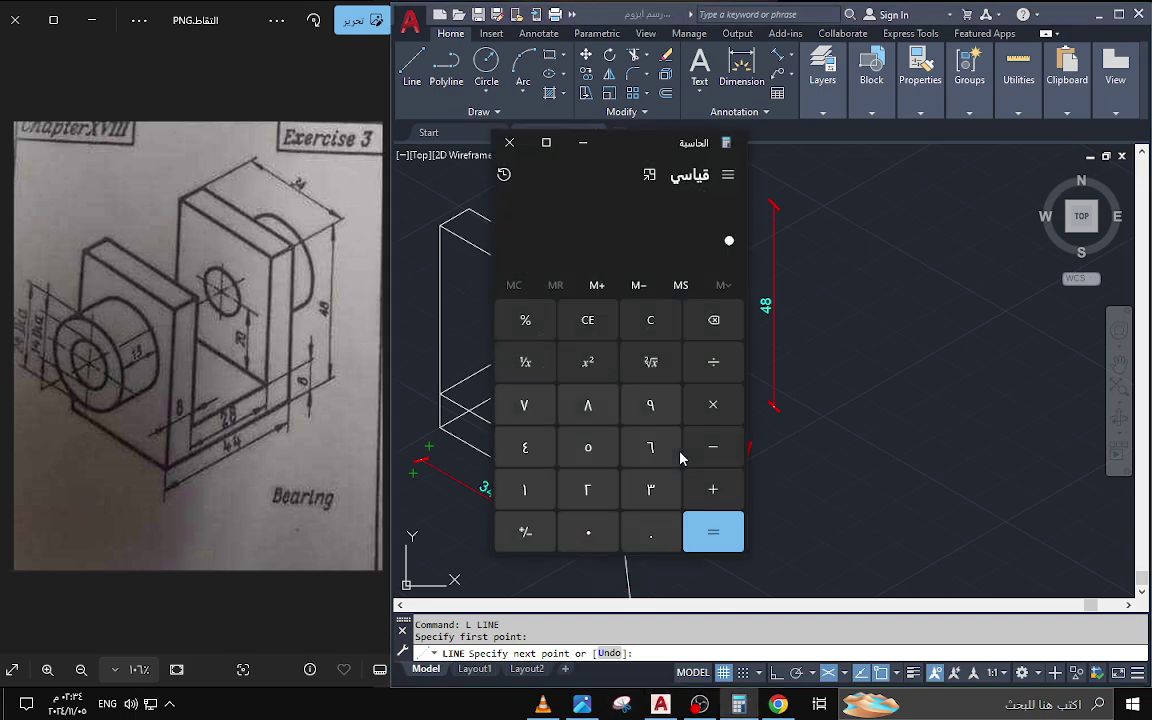
- Work out 48 − 8 = 40 in Calculator, then close it
{"action": "left_click", "coordinate": [525, 447]}
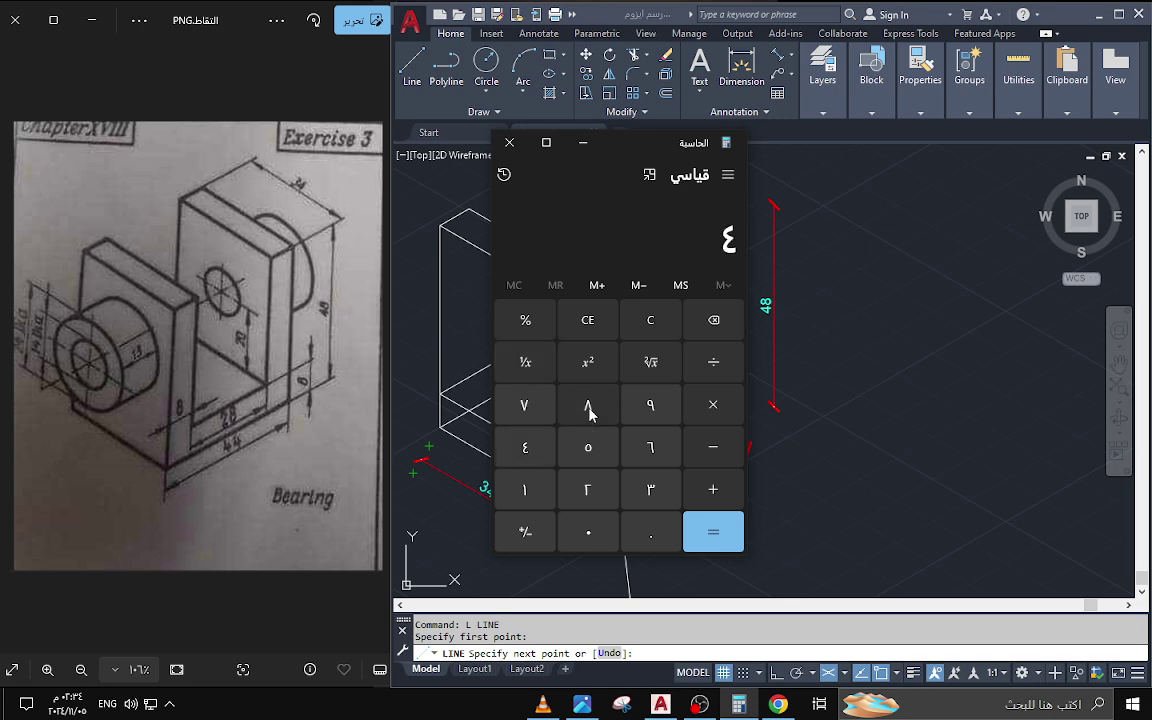
{"action": "left_click", "coordinate": [588, 405]}
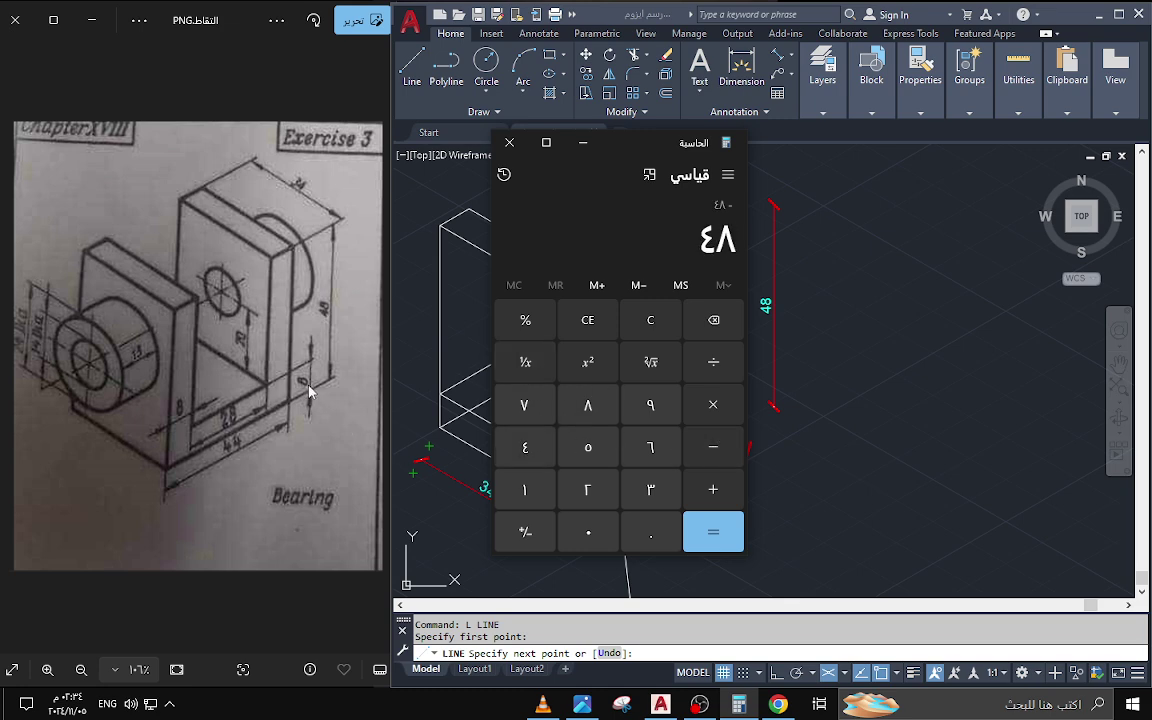
{"action": "key", "text": "Return"}
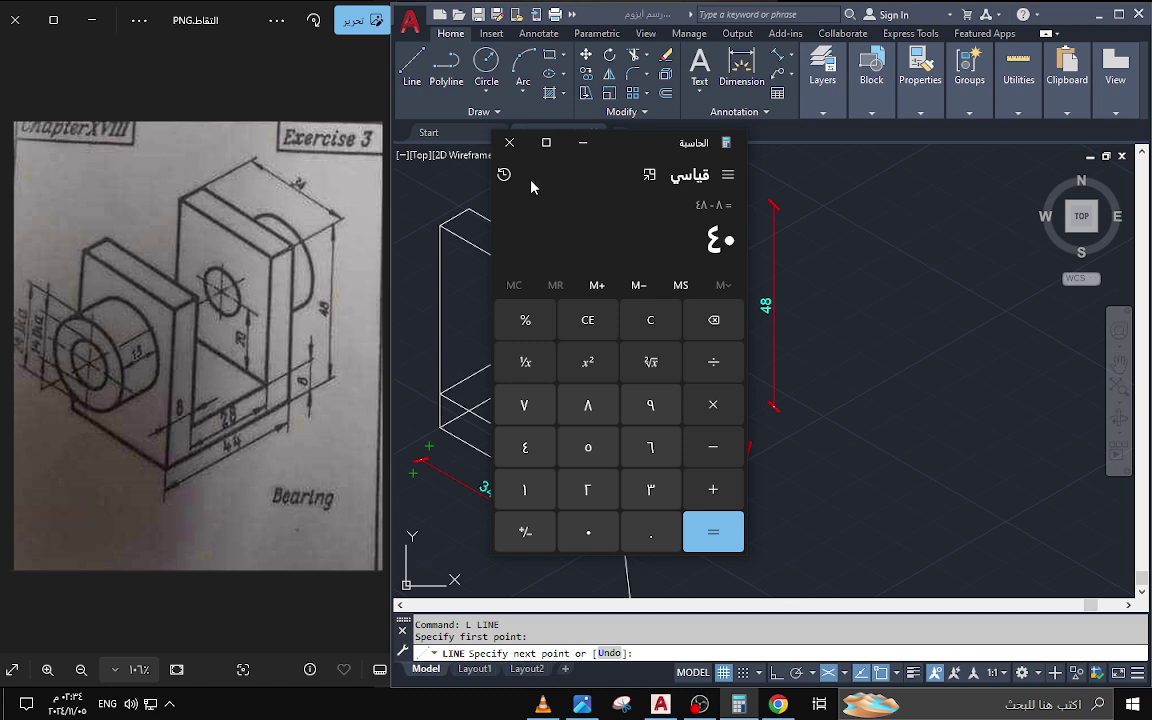
{"action": "left_click", "coordinate": [509, 142]}
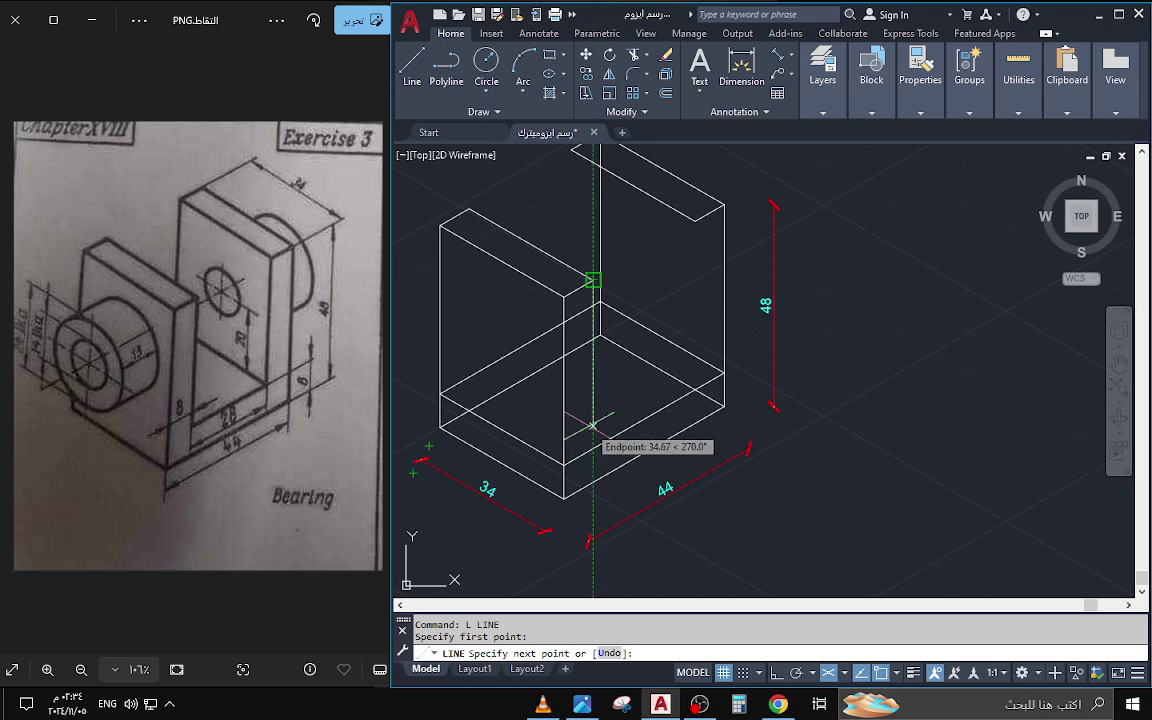
{"action": "left_click", "coordinate": [780, 653]}
{"action": "type", "text": "40"}
- Draw a 40-unit vertical edge down from the upright's front top corner
{"action": "key", "text": "Return"}
{"action": "key", "text": "Escape"}
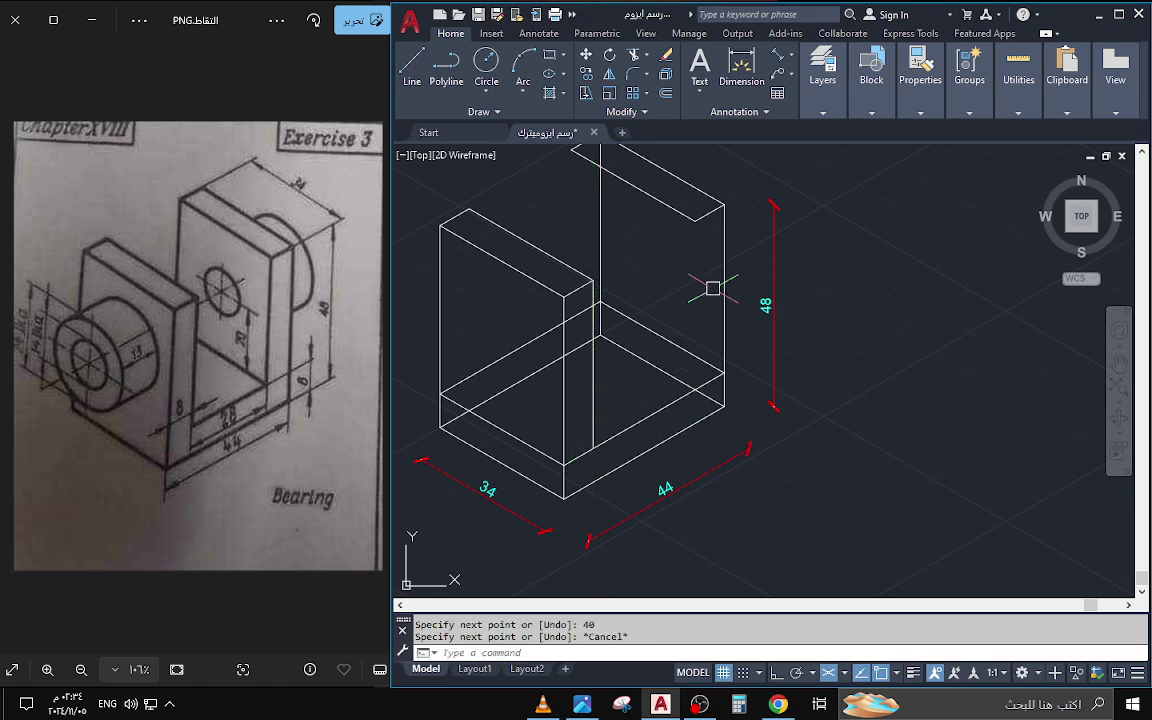
{"action": "key", "text": "Return"}
{"action": "left_click", "coordinate": [696, 220]}
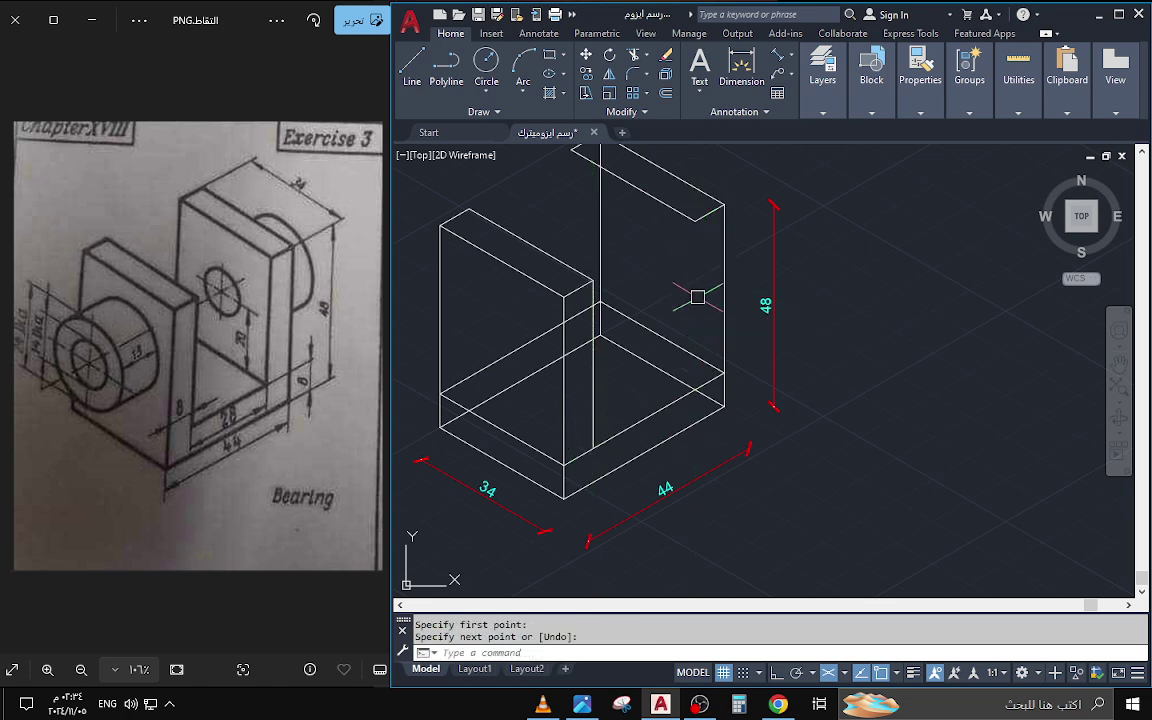
{"action": "type", "text": "1"}
{"action": "key", "text": "Return"}
{"action": "left_click", "coordinate": [696, 220]}
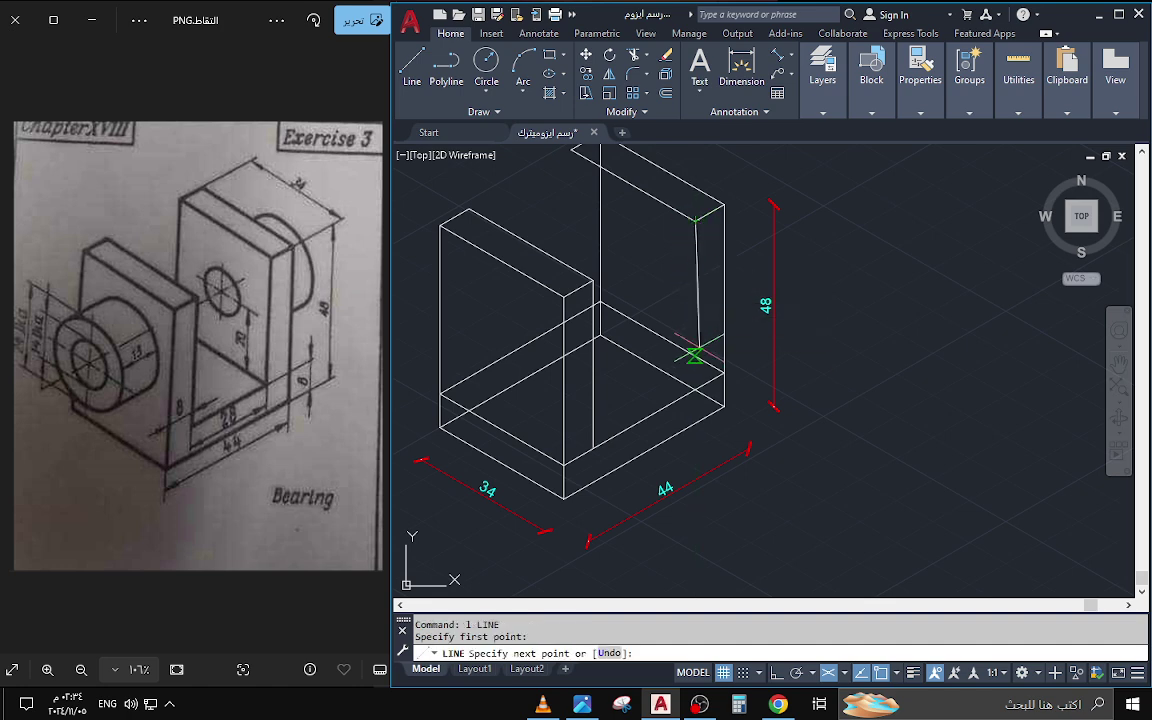
{"action": "type", "text": "40"}
{"action": "key", "text": "Return"}
{"action": "key", "text": "Return"}
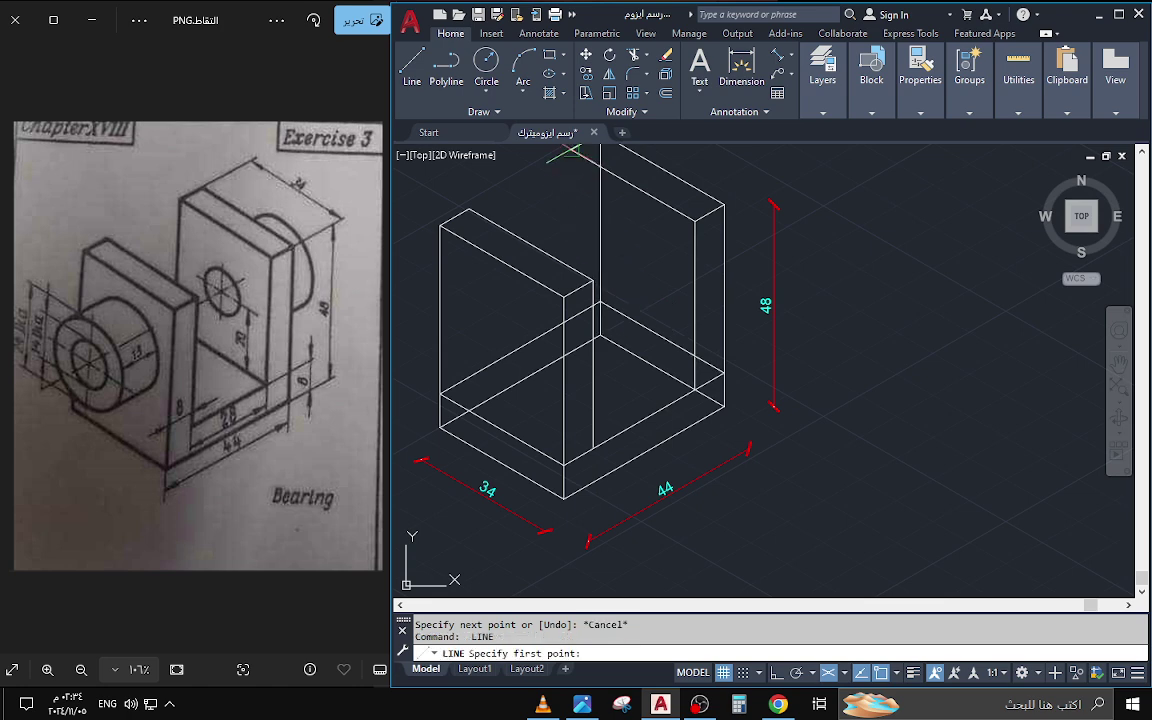
- Draw the matching 40-unit edge down from the upright's top left corner and recentre the view
{"action": "left_click", "coordinate": [572, 151]}
{"action": "type", "text": "40"}
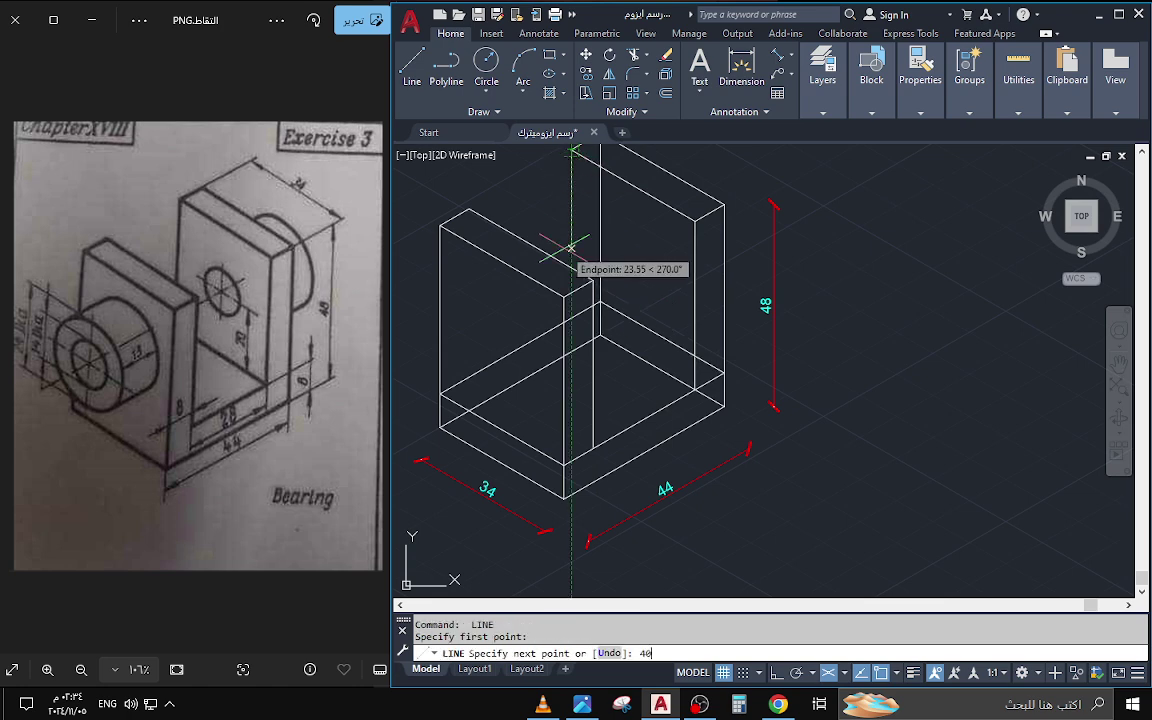
{"action": "key", "text": "Return"}
{"action": "key", "text": "Escape"}
{"action": "middle_click_drag", "start_coordinate": [506, 360], "coordinate": [519, 371]}
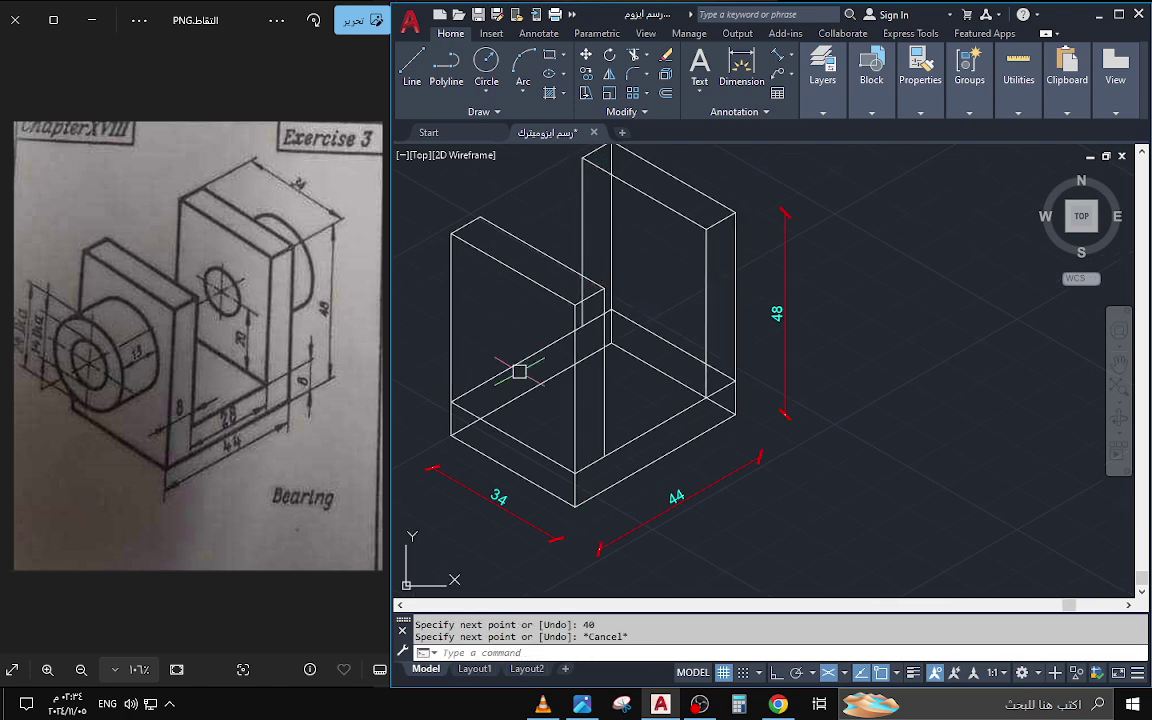
{"action": "scroll", "coordinate": [590, 380], "scroll_direction": "down", "scroll_amount": 2}
{"action": "middle_click_drag", "start_coordinate": [590, 380], "coordinate": [586, 359]}
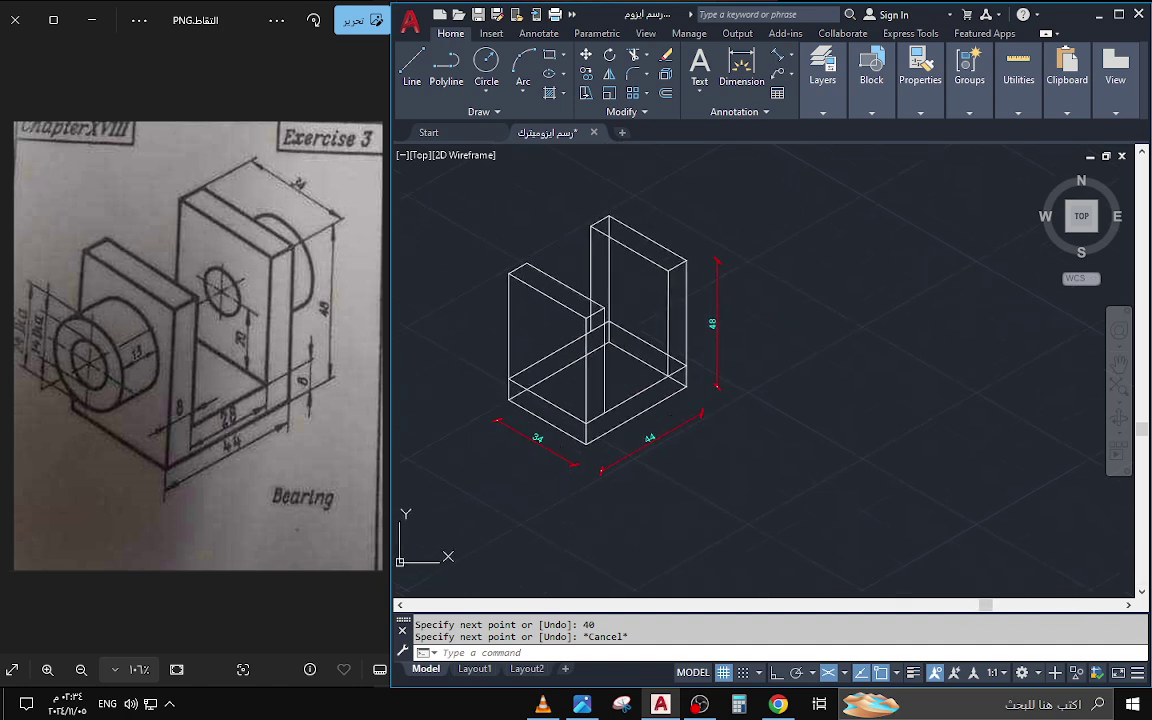
{"action": "left_click", "coordinate": [823, 70]}
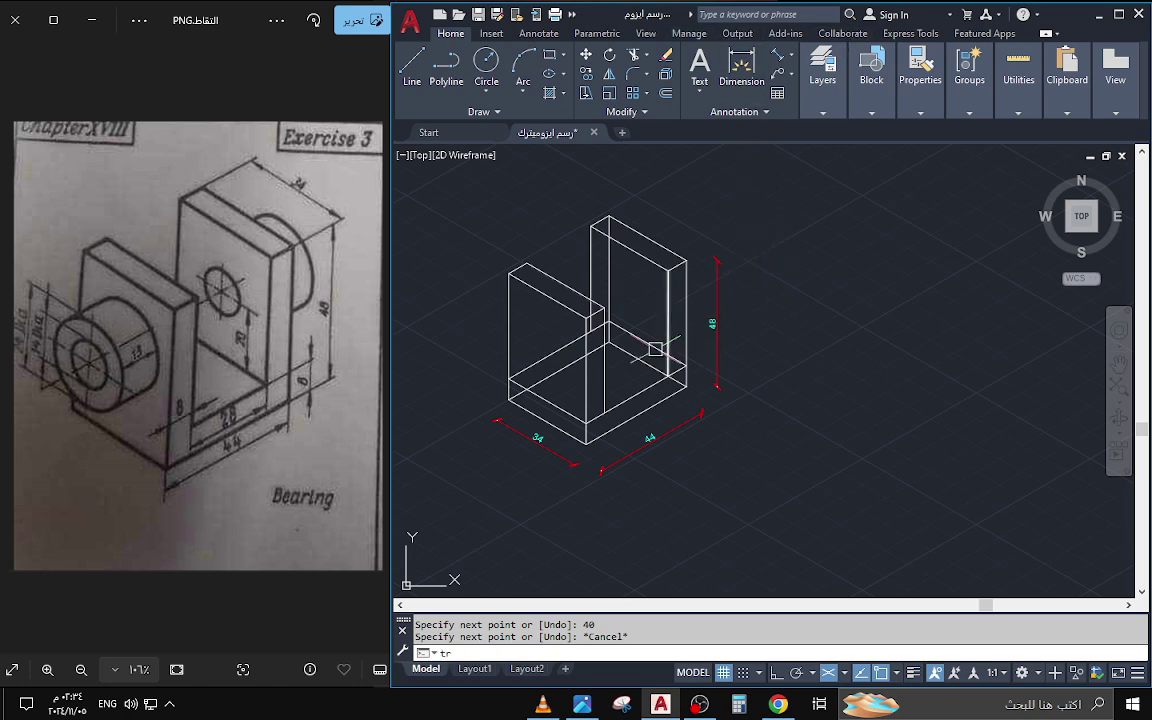
- Trim the stray segment and short vertical segment at the inner corner
{"action": "type", "text": "tr"}
{"action": "key", "text": "Escape"}
{"action": "scroll", "coordinate": [621, 385], "scroll_direction": "up", "scroll_amount": 2}
{"action": "key", "text": "Return"}
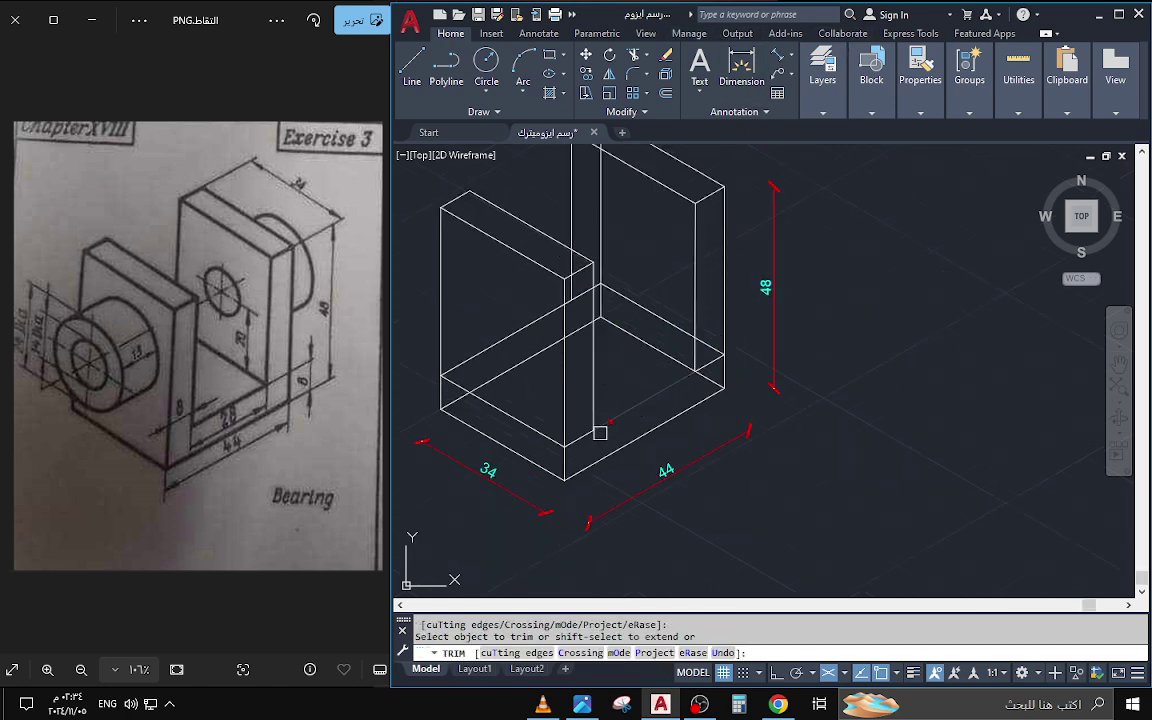
{"action": "left_click", "coordinate": [702, 400]}
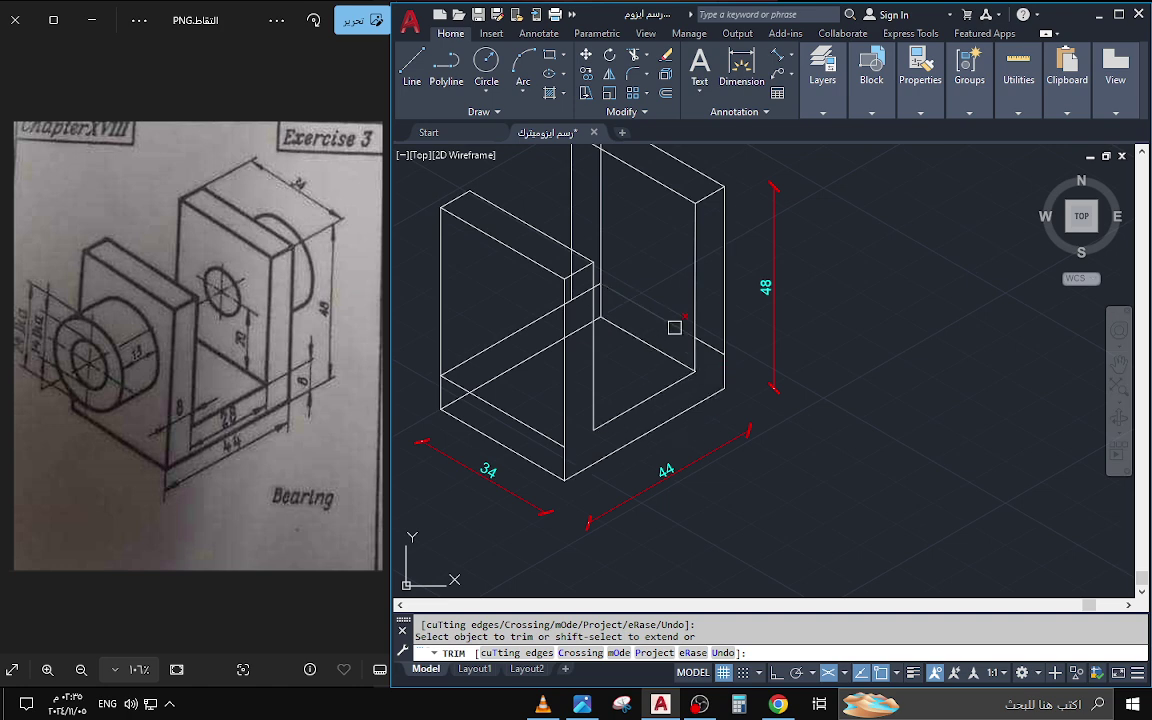
{"action": "scroll", "coordinate": [584, 300], "scroll_direction": "up", "scroll_amount": 2}
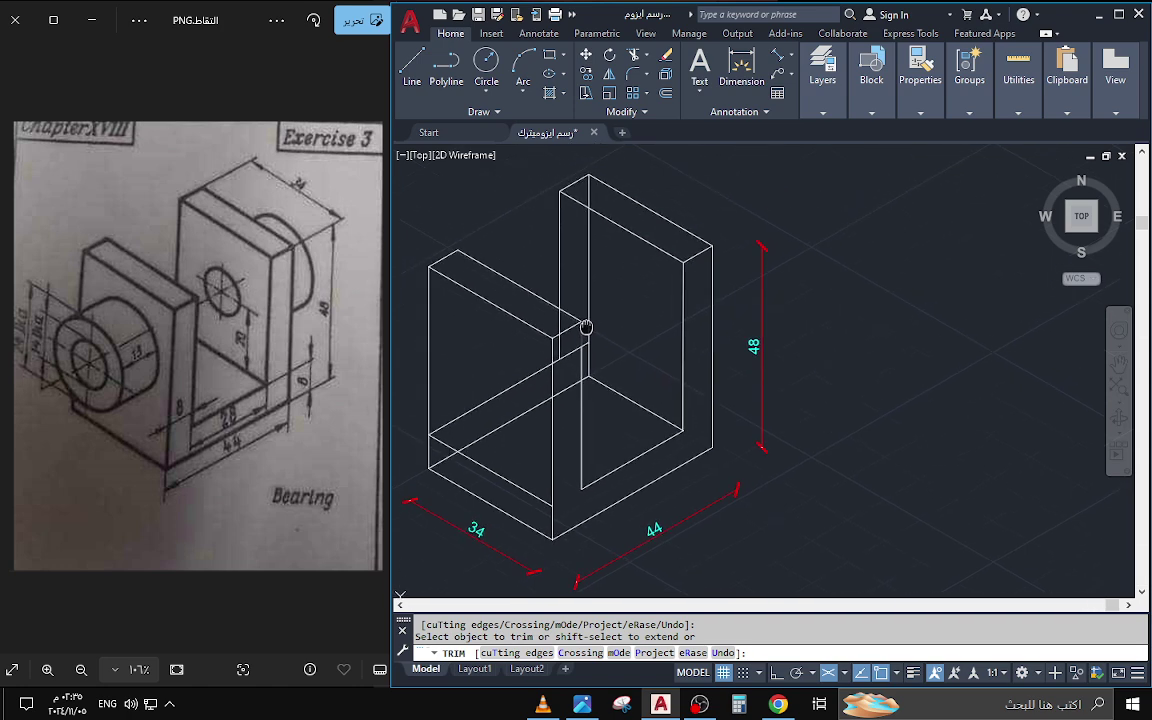
{"action": "scroll", "coordinate": [562, 324], "scroll_direction": "up", "scroll_amount": 1}
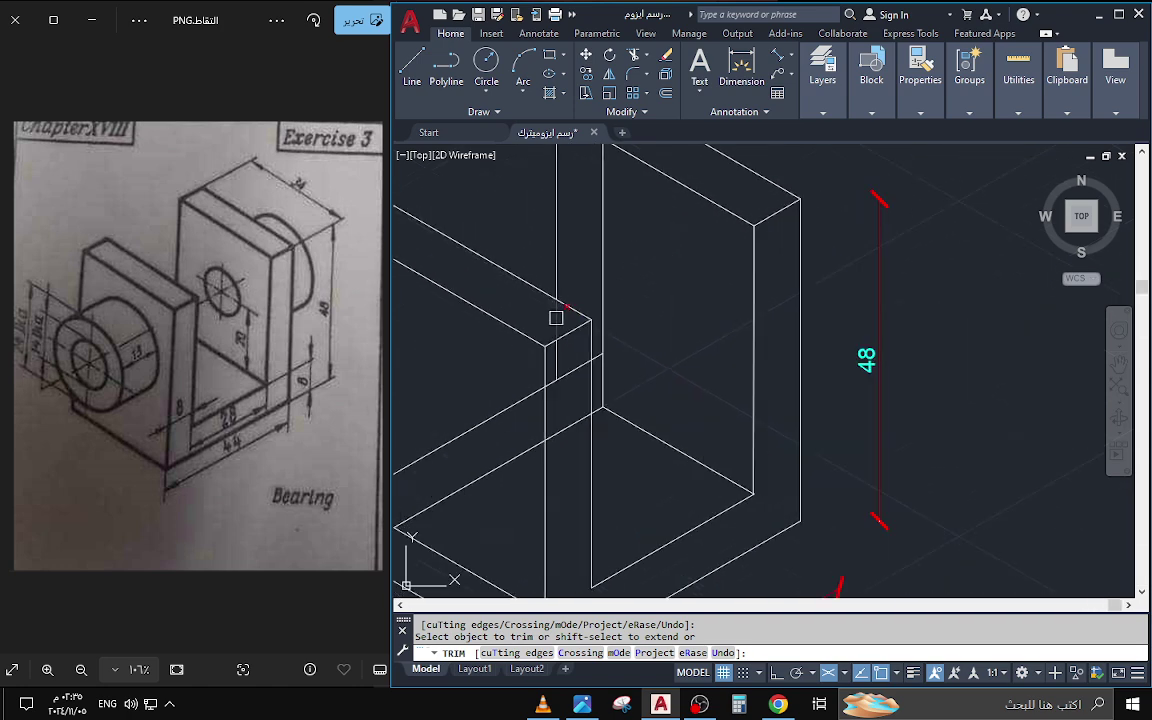
{"action": "scroll", "coordinate": [556, 318], "scroll_direction": "down", "scroll_amount": 4}
{"action": "scroll", "coordinate": [618, 230], "scroll_direction": "up", "scroll_amount": 2}
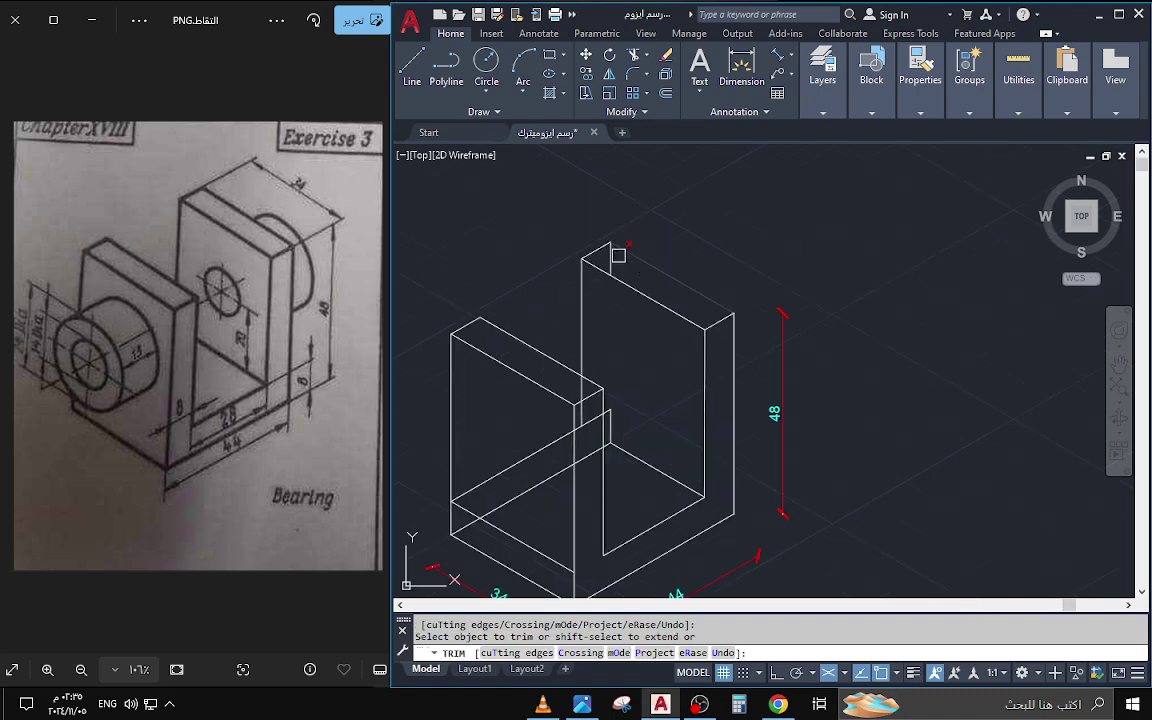
{"action": "scroll", "coordinate": [659, 354], "scroll_direction": "up", "scroll_amount": 1}
{"action": "scroll", "coordinate": [640, 355], "scroll_direction": "up", "scroll_amount": 2}
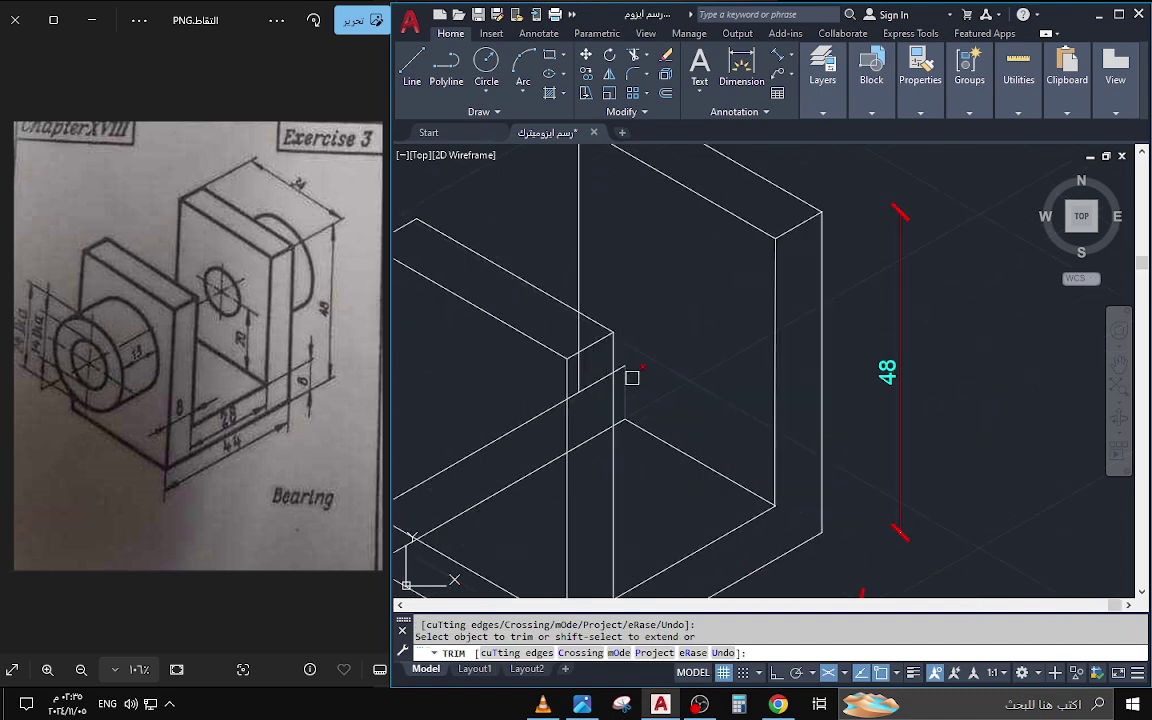
{"action": "scroll", "coordinate": [627, 375], "scroll_direction": "up", "scroll_amount": 2}
{"action": "left_click", "coordinate": [621, 372]}
{"action": "scroll", "coordinate": [620, 462], "scroll_direction": "up", "scroll_amount": 2}
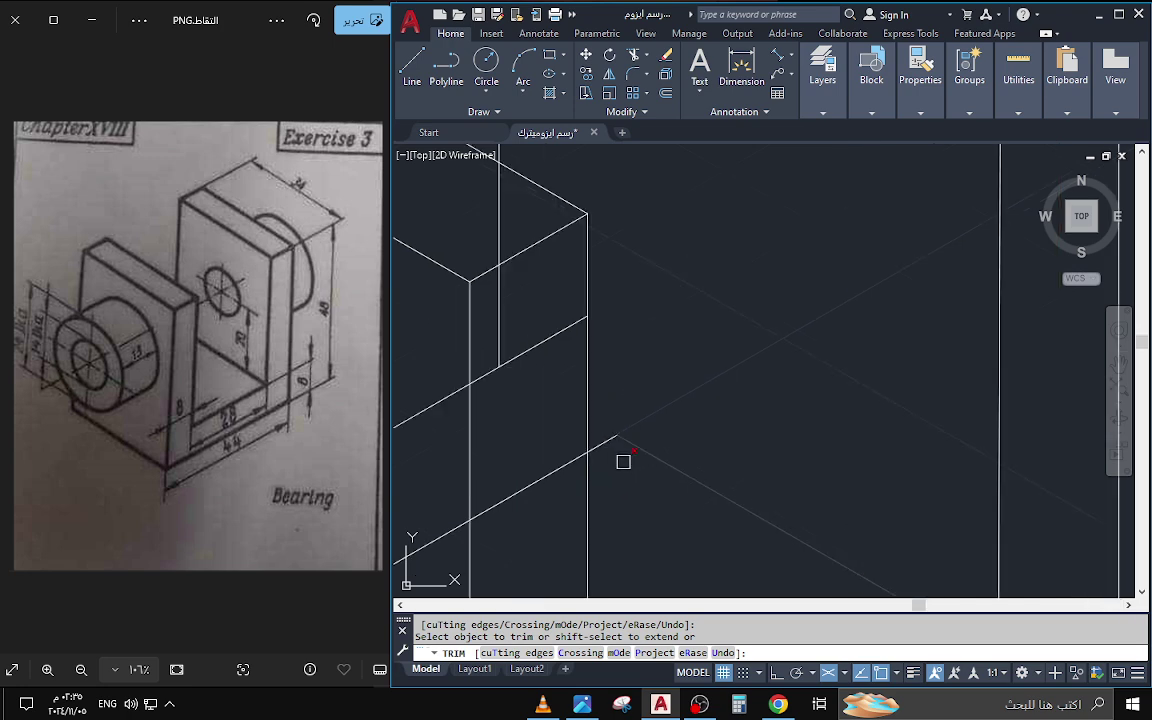
{"action": "key", "text": "Escape"}
- Trim the hidden lower edges with a fence
{"action": "type", "text": "ex"}
{"action": "key", "text": "Return"}
{"action": "key", "text": "Escape"}
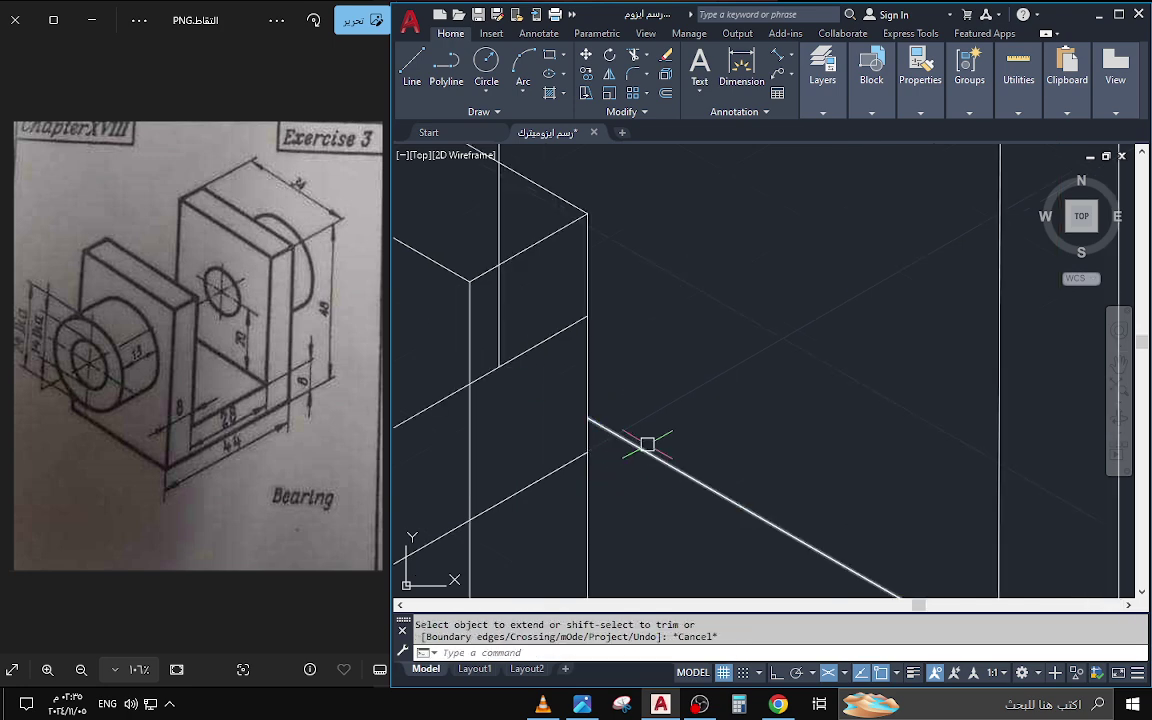
{"action": "scroll", "coordinate": [680, 420], "scroll_direction": "down", "scroll_amount": 4}
{"action": "type", "text": "tr"}
{"action": "key", "text": "Return"}
{"action": "scroll", "coordinate": [684, 354], "scroll_direction": "up", "scroll_amount": 2}
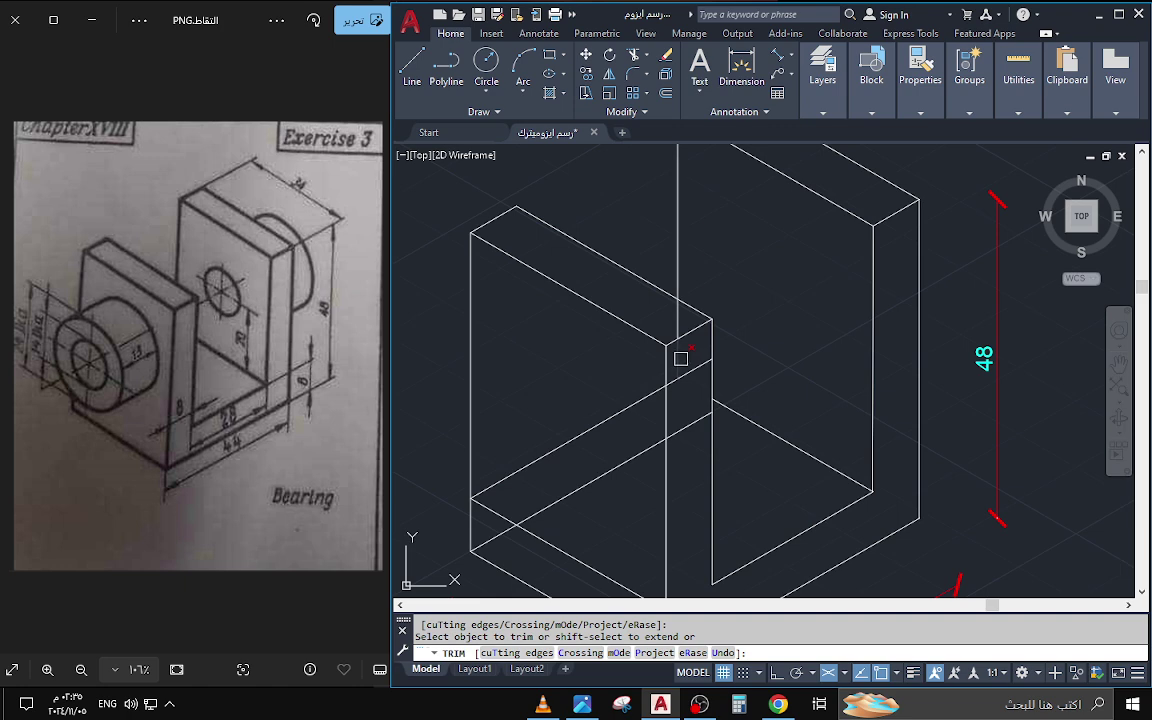
{"action": "left_click", "coordinate": [617, 404]}
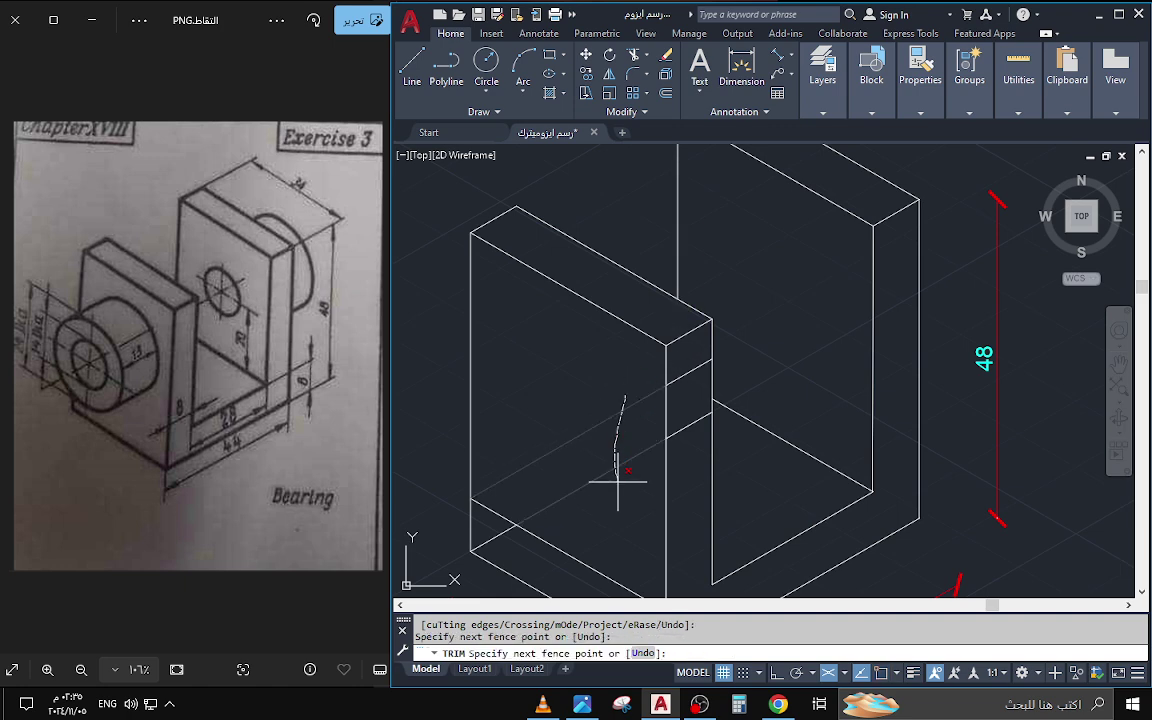
{"action": "scroll", "coordinate": [681, 380], "scroll_direction": "down", "scroll_amount": 5}
{"action": "scroll", "coordinate": [638, 398], "scroll_direction": "up", "scroll_amount": 3}
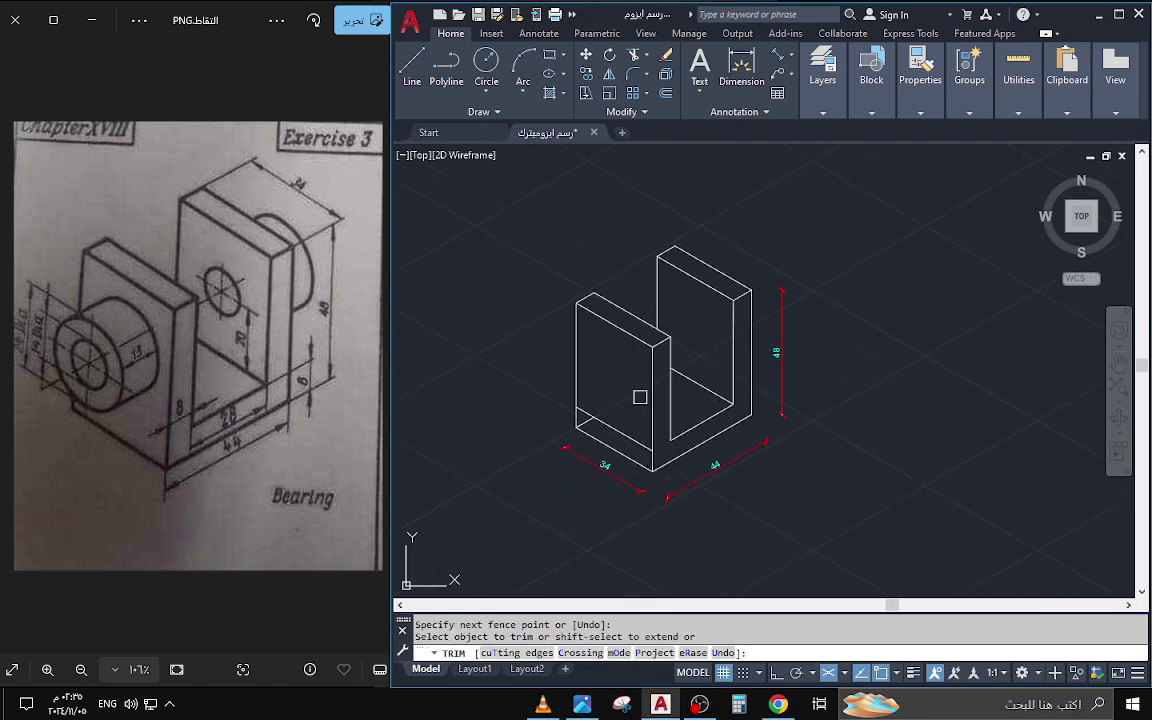
{"action": "key", "text": "Return"}
{"action": "key", "text": "Escape"}
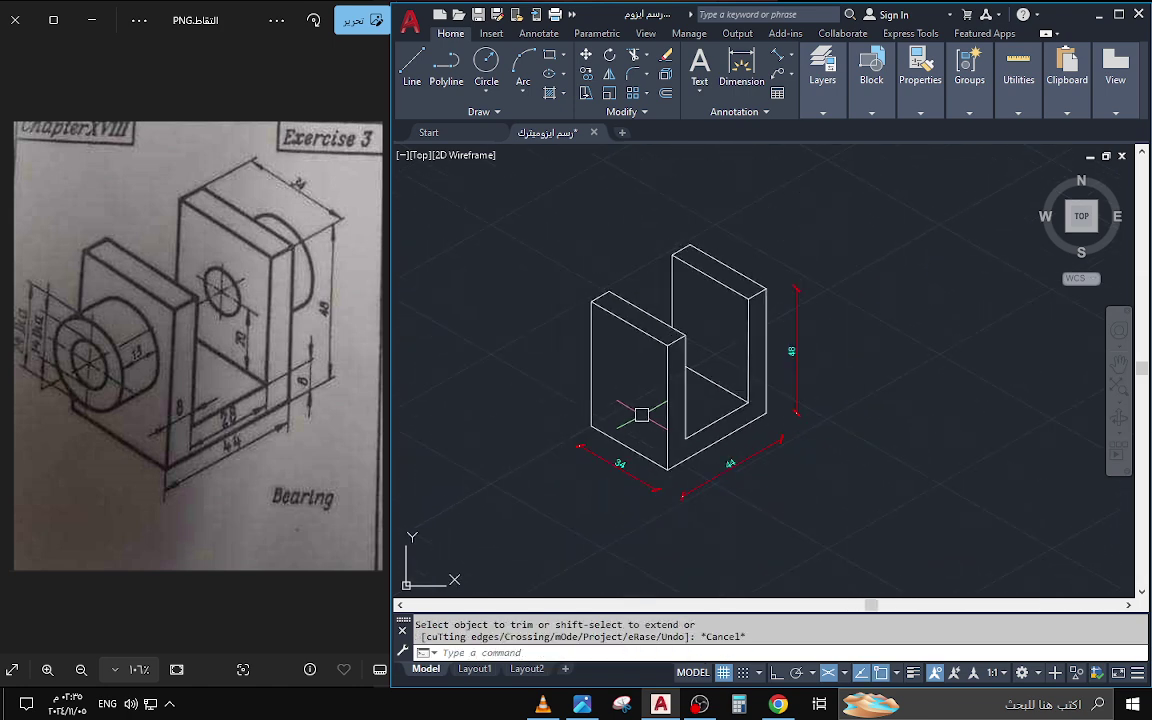
{"action": "scroll", "coordinate": [610, 390], "scroll_direction": "down", "scroll_amount": 6}
{"action": "scroll", "coordinate": [625, 388], "scroll_direction": "up", "scroll_amount": 2}
- Zoom to fit the whole bracket in the view and nudge it into place
{"action": "type", "text": "z"}
{"action": "key", "text": "Return"}
{"action": "type", "text": "c"}
{"action": "key", "text": "Return"}
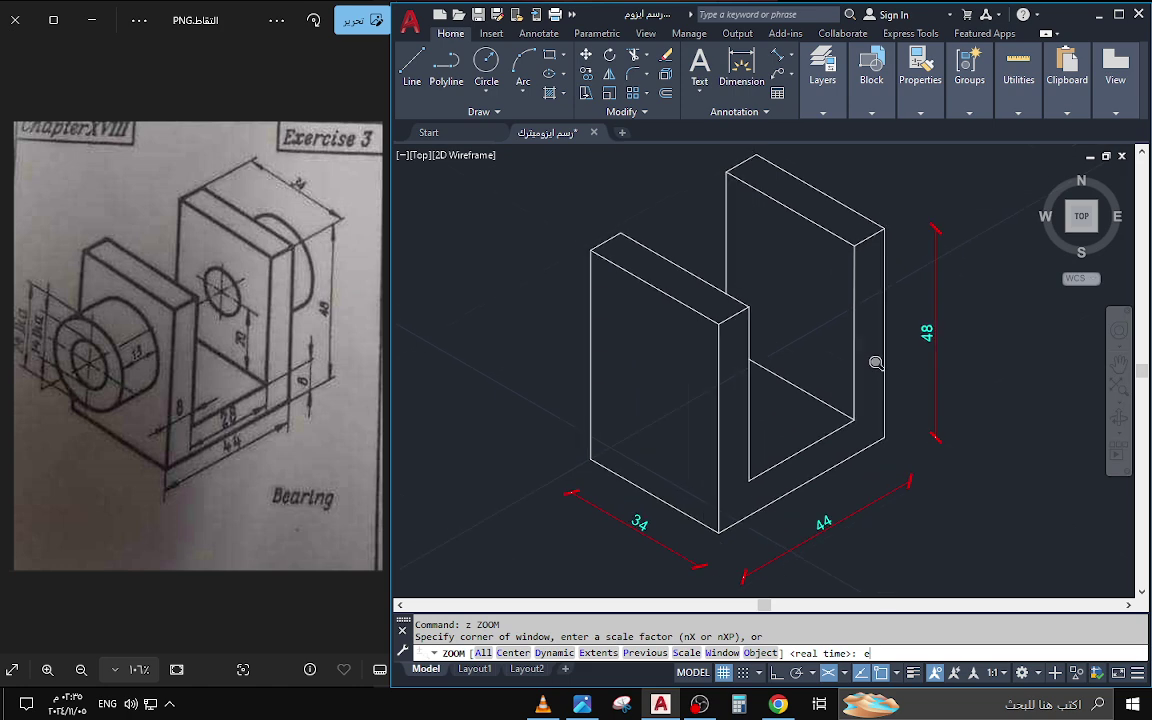
{"action": "middle_click_drag", "start_coordinate": [850, 395], "coordinate": [796, 409]}
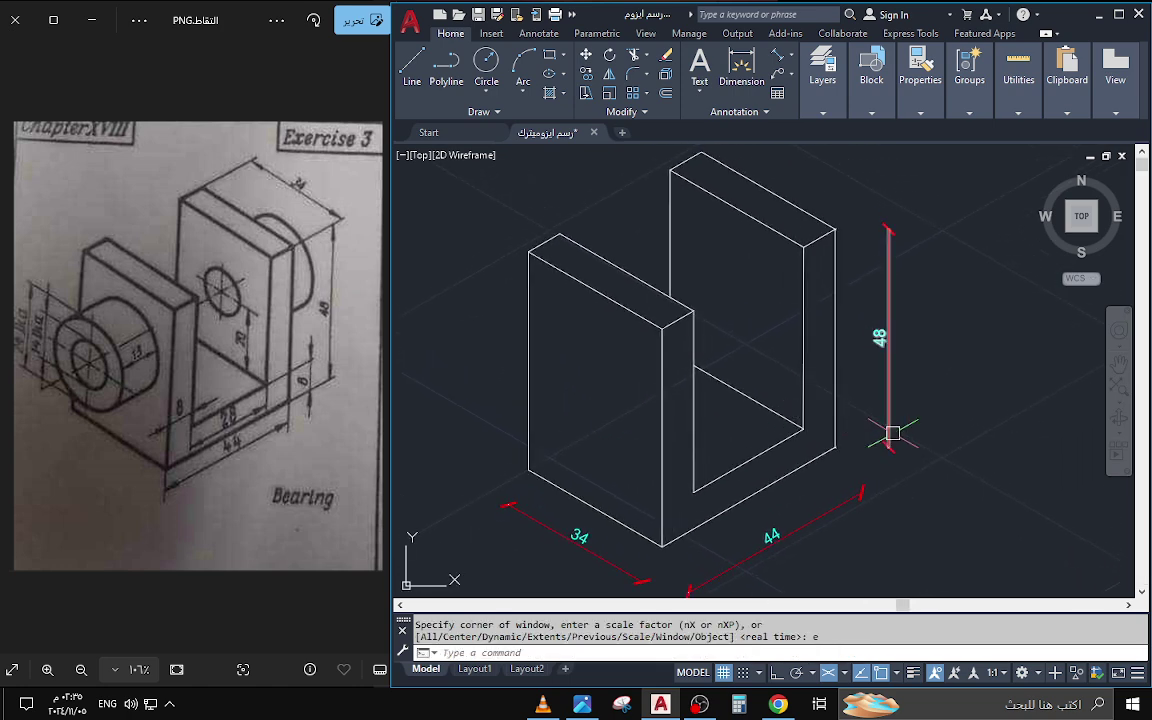
{"action": "mouse_move", "coordinate": [822, 80]}
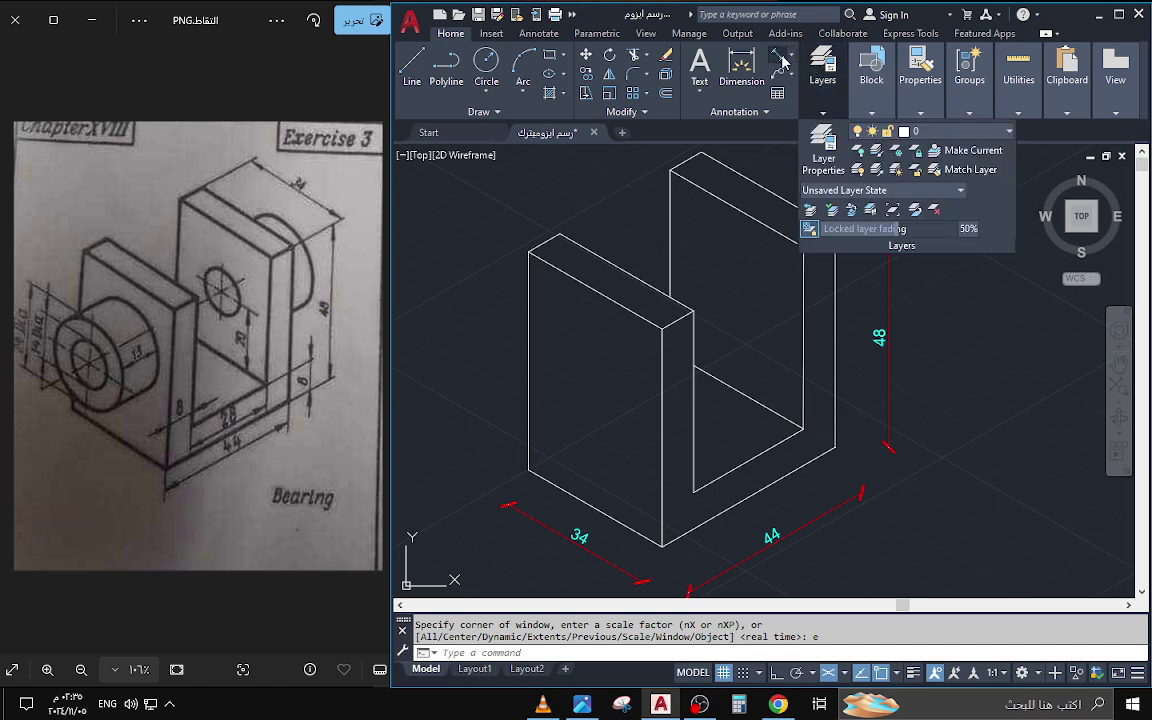
- Add a 34 aligned dimension along the upright's top edge
{"action": "left_click", "coordinate": [784, 62]}
{"action": "left_click", "coordinate": [836, 229]}
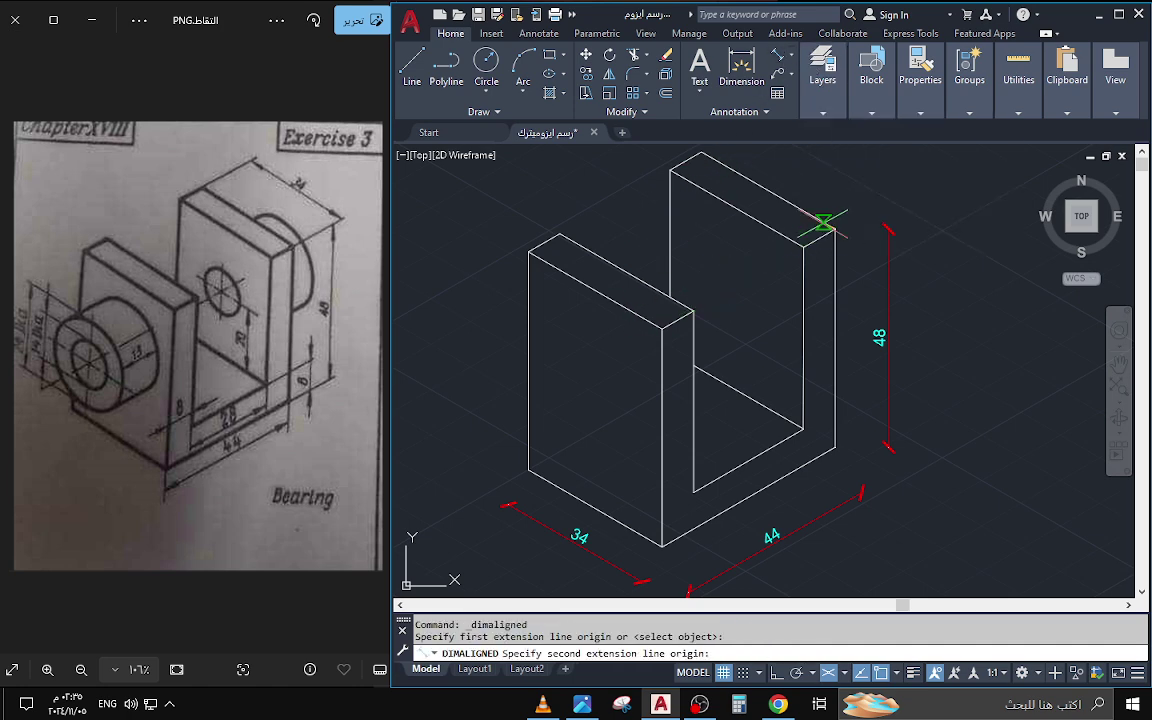
{"action": "middle_click_drag", "start_coordinate": [725, 195], "coordinate": [680, 212]}
{"action": "left_click", "coordinate": [658, 169]}
{"action": "left_click", "coordinate": [712, 165]}
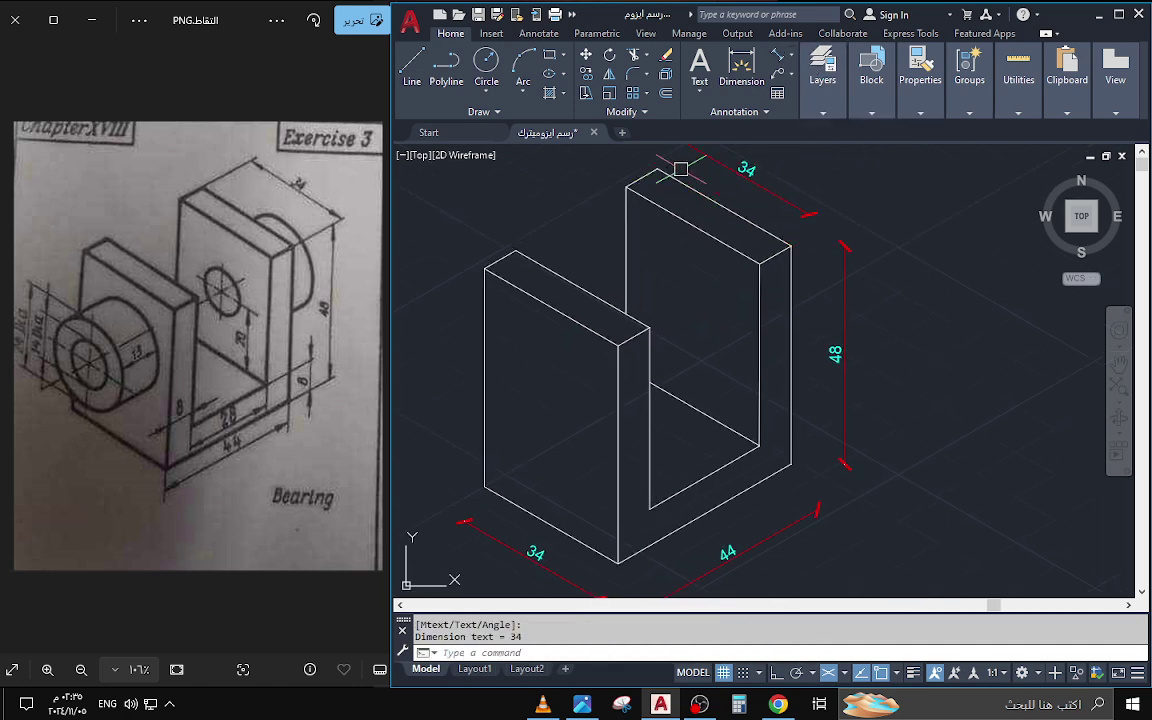
- Add 8 aligned thickness dimensions on the upright and front plate tops
{"action": "key", "text": "Return"}
{"action": "left_click", "coordinate": [657, 169]}
{"action": "left_click", "coordinate": [626, 186]}
{"action": "left_click", "coordinate": [621, 168]}
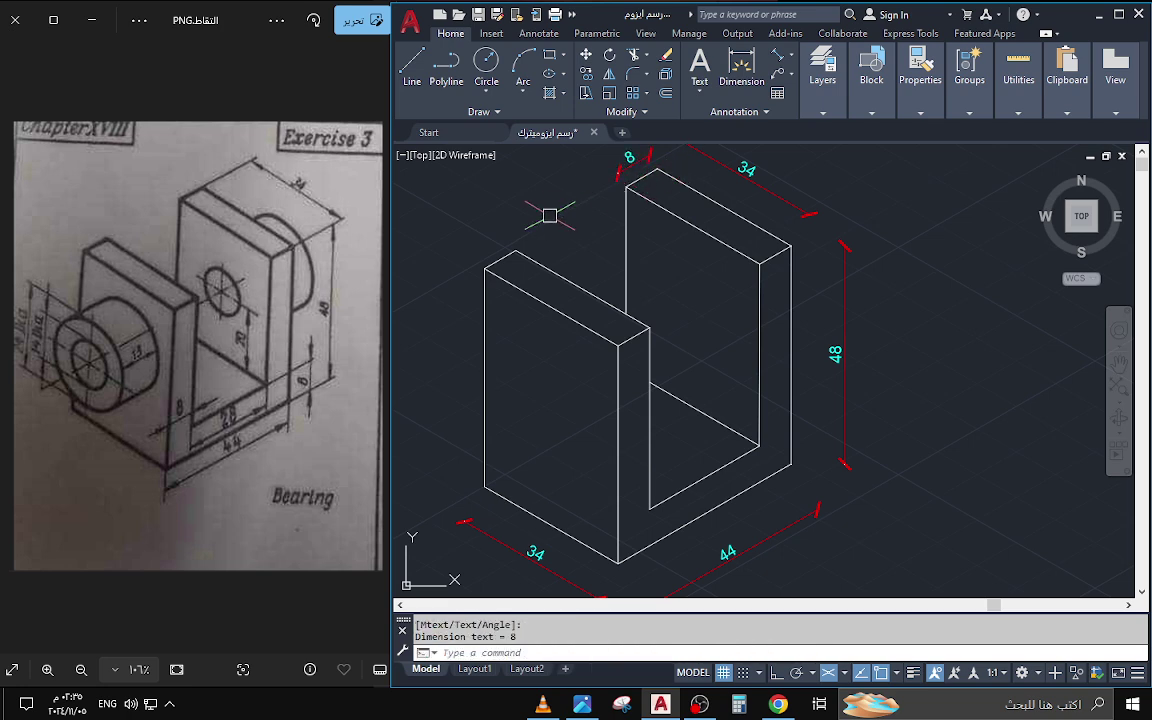
{"action": "key", "text": "Return"}
{"action": "left_click", "coordinate": [515, 251]}
{"action": "left_click", "coordinate": [485, 268]}
{"action": "left_click", "coordinate": [462, 248]}
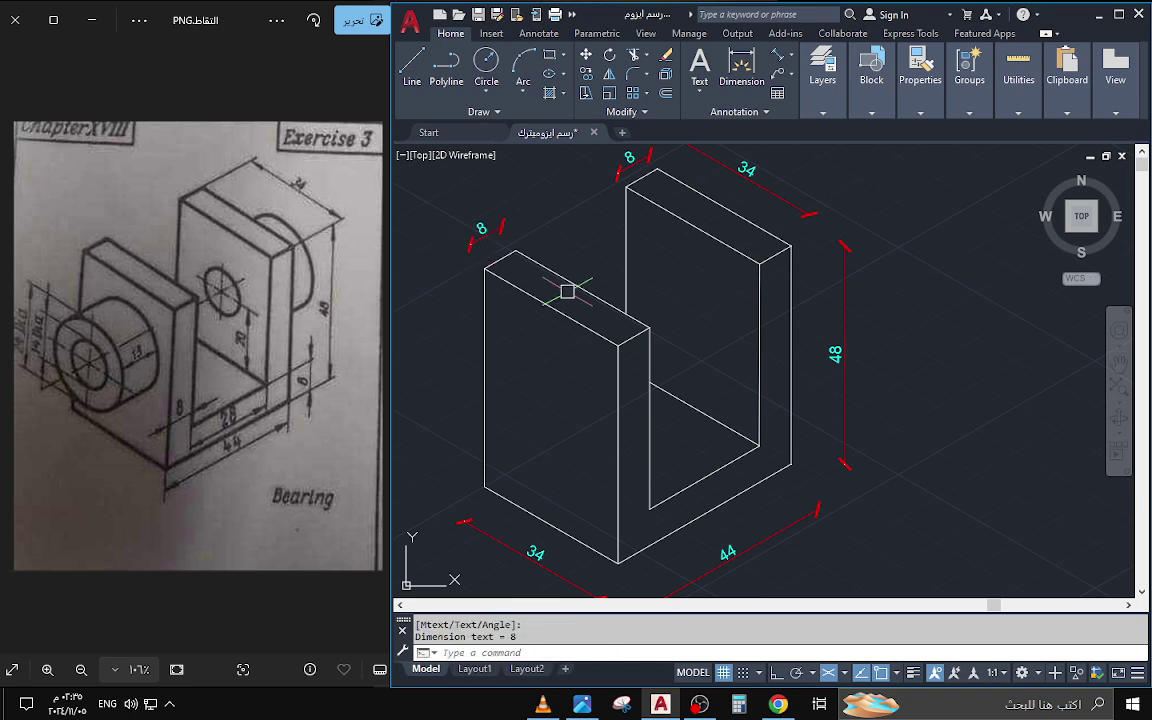
- Attempt the plate's height dimension, cancelling the inaccurate 39.93 and 40.03 previews
{"action": "key", "text": "Return"}
{"action": "left_click", "coordinate": [760, 264]}
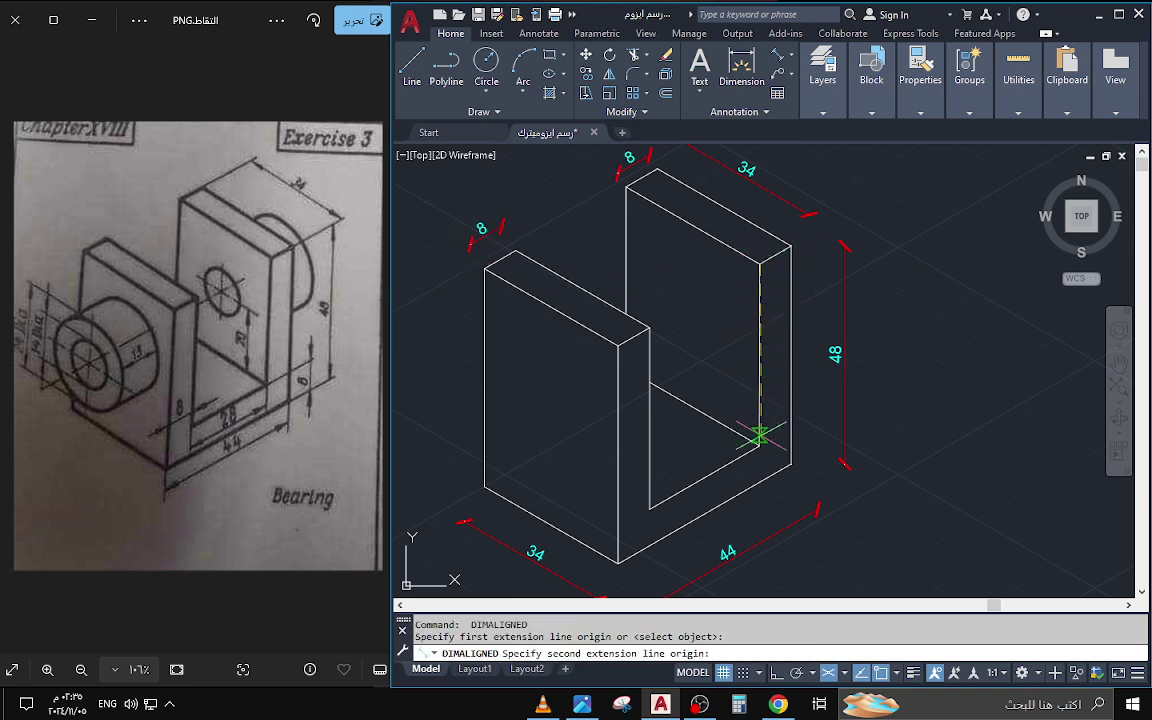
{"action": "left_click", "coordinate": [758, 446]}
{"action": "key", "text": "Escape"}
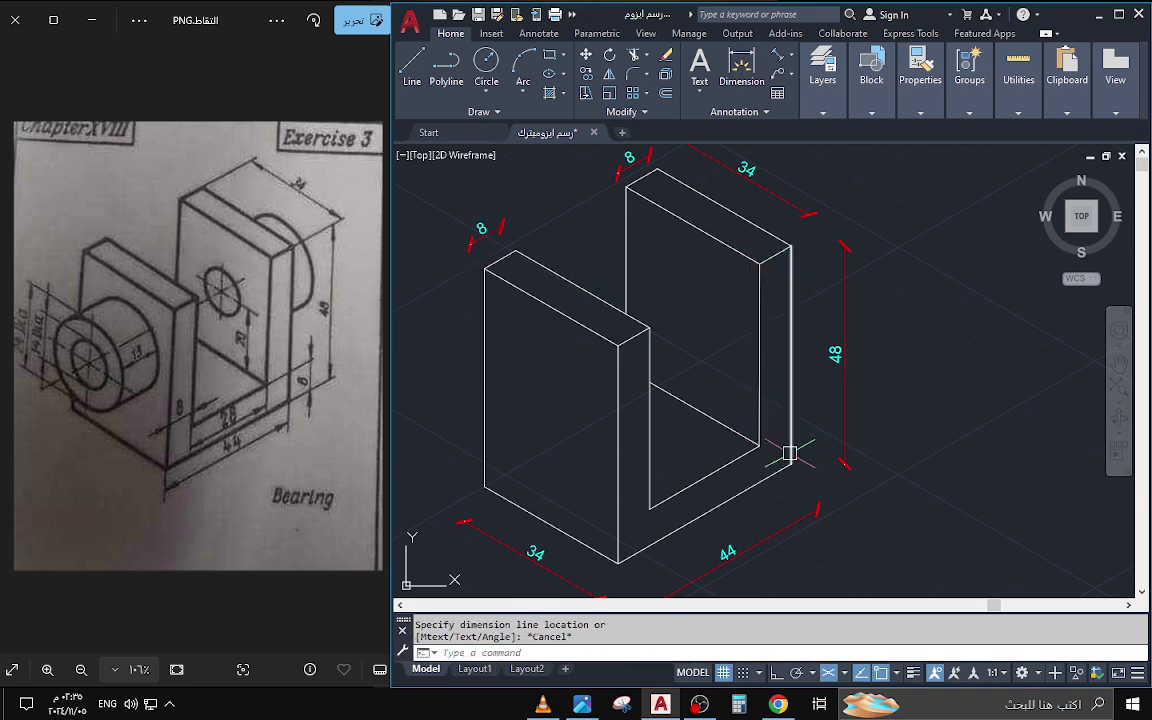
{"action": "key", "text": "Return"}
{"action": "left_click", "coordinate": [758, 446]}
{"action": "left_click", "coordinate": [760, 264]}
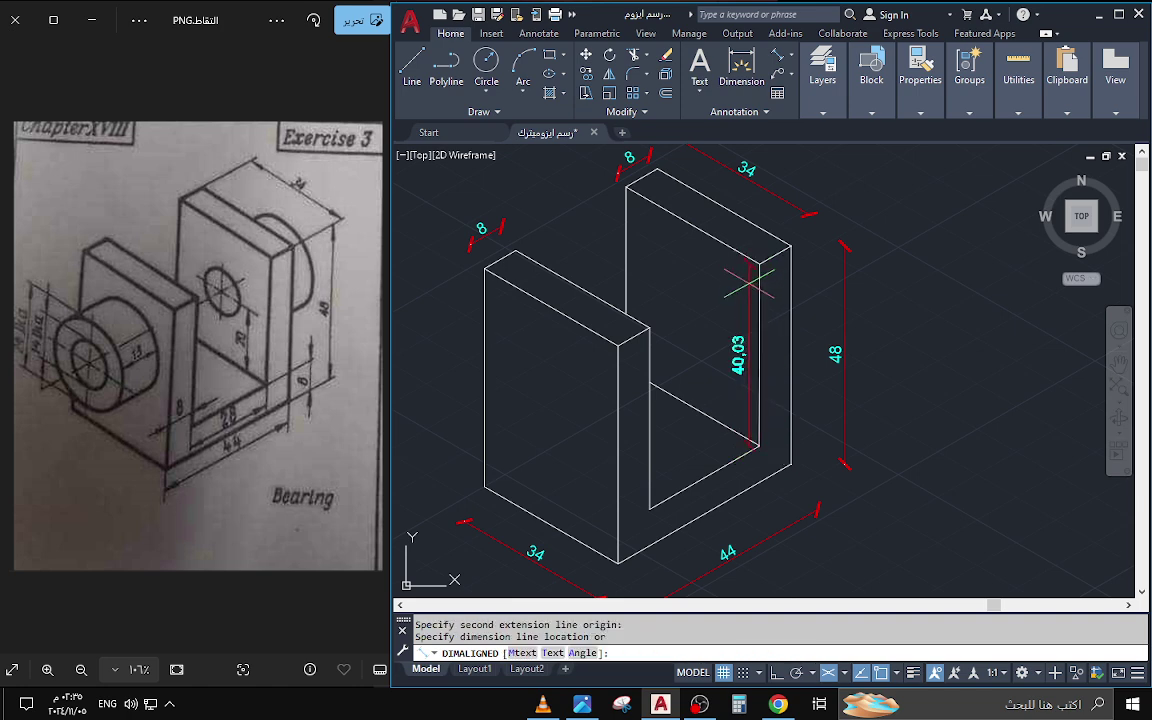
{"action": "key", "text": "Escape"}
{"action": "key", "text": "Return"}
- Add a 40 aligned dimension on the front plate's inner height
{"action": "left_click", "coordinate": [650, 328]}
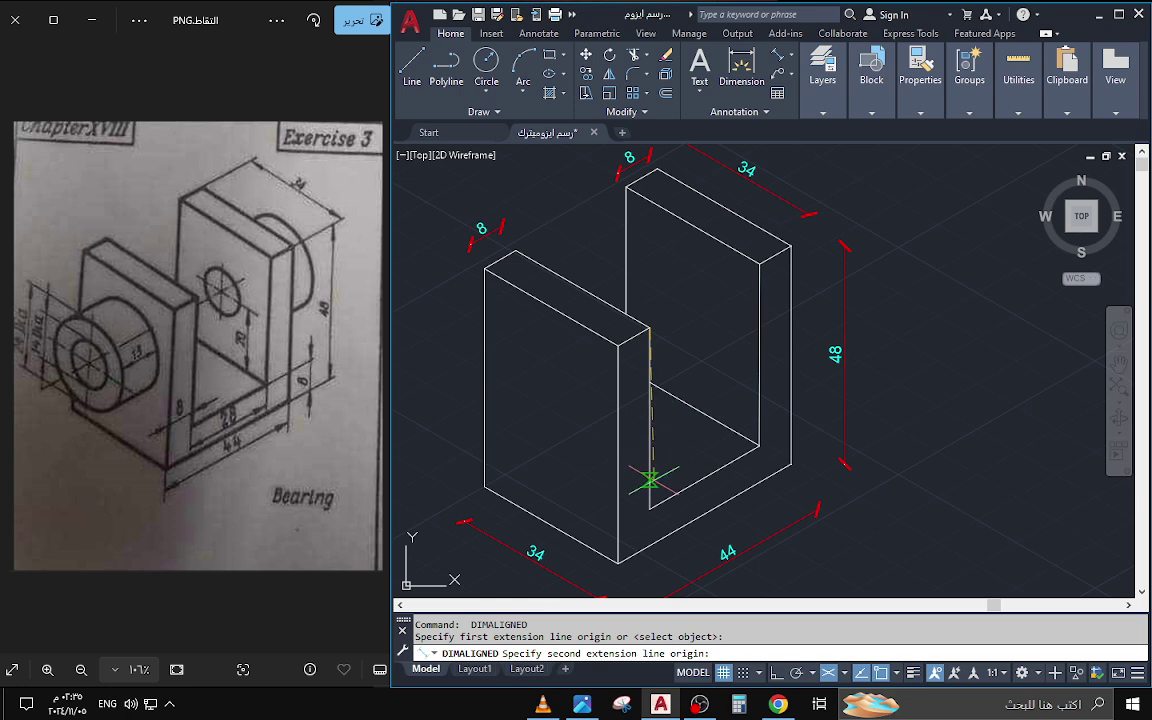
{"action": "left_click", "coordinate": [650, 508]}
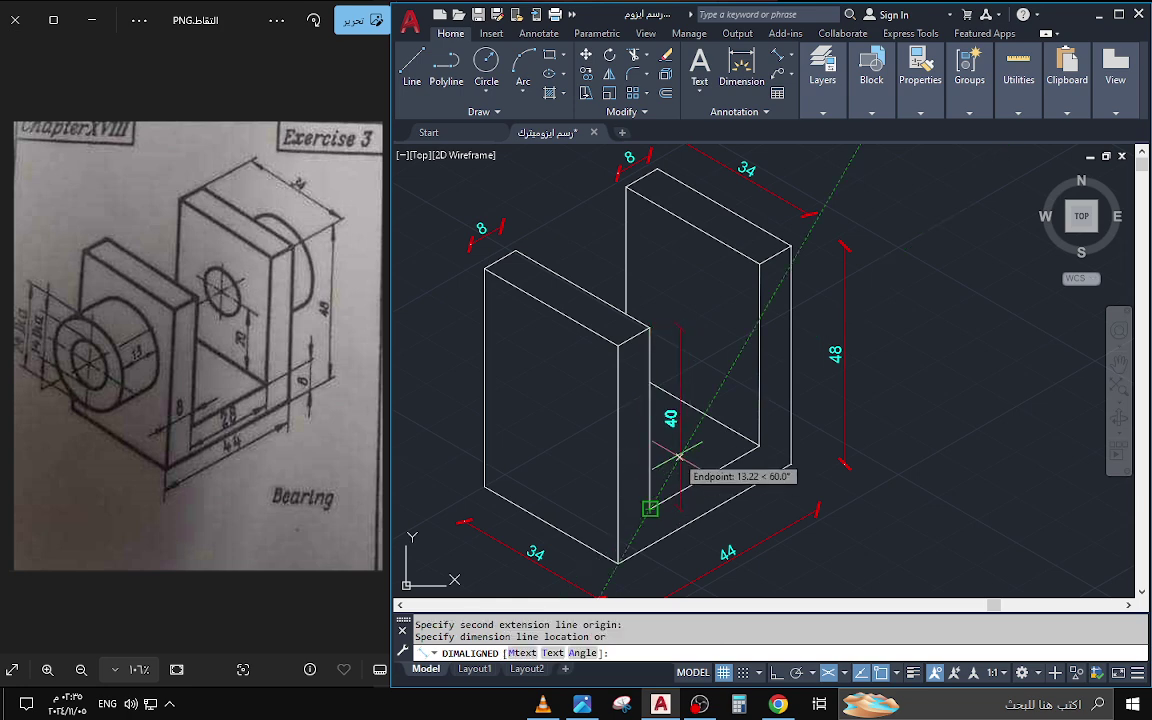
{"action": "scroll", "coordinate": [685, 458], "scroll_direction": "up", "scroll_amount": 3}
{"action": "left_click", "coordinate": [648, 458]}
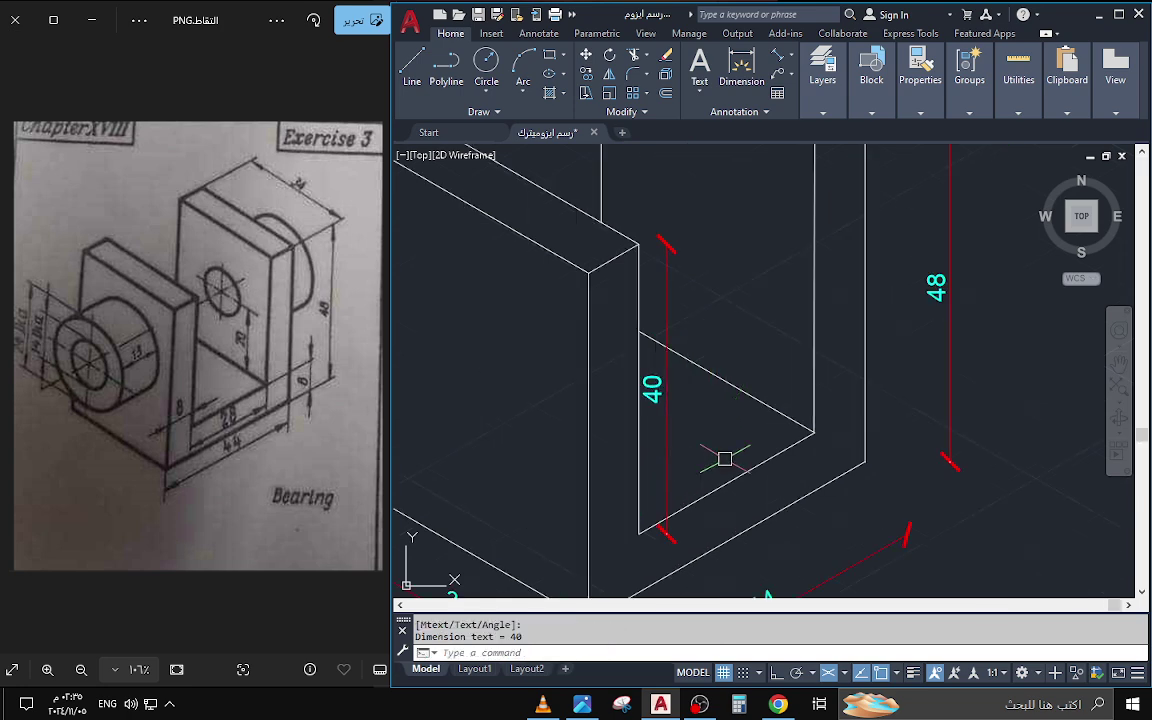
{"action": "scroll", "coordinate": [776, 407], "scroll_direction": "down", "scroll_amount": 3}
- Add a 28 aligned dimension along the base's inner edge, discarding the 27.9 preview
{"action": "key", "text": "Return"}
{"action": "left_click", "coordinate": [797, 389]}
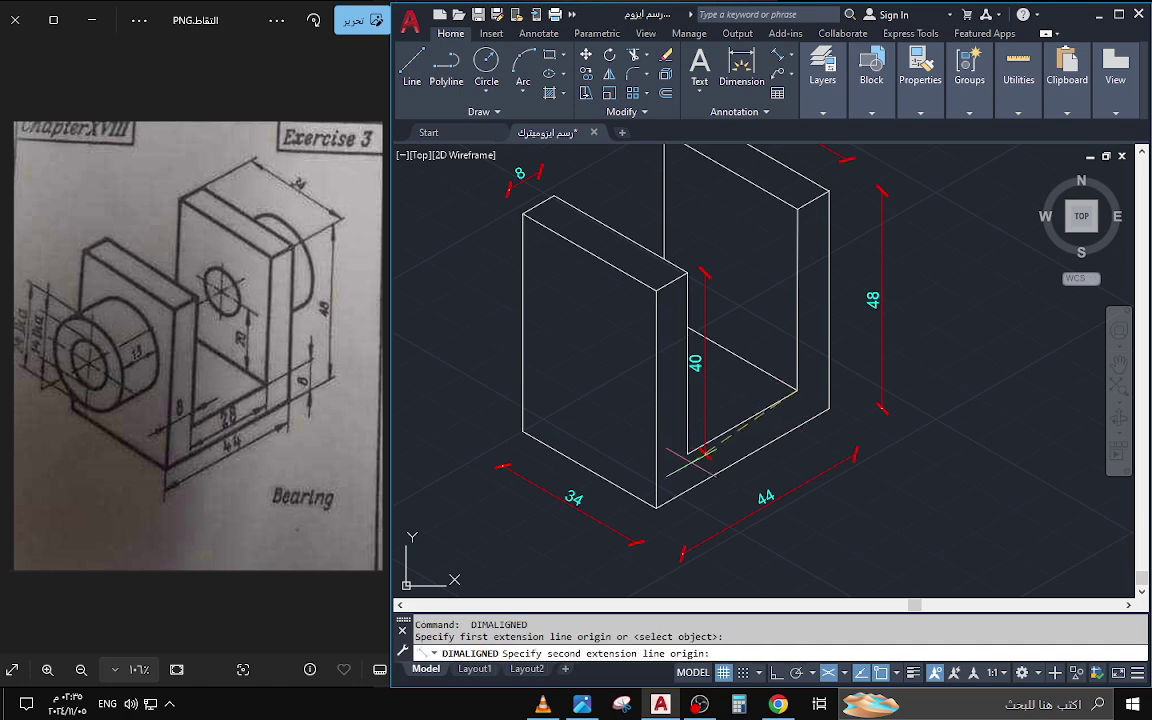
{"action": "left_click", "coordinate": [687, 453]}
{"action": "key", "text": "Escape"}
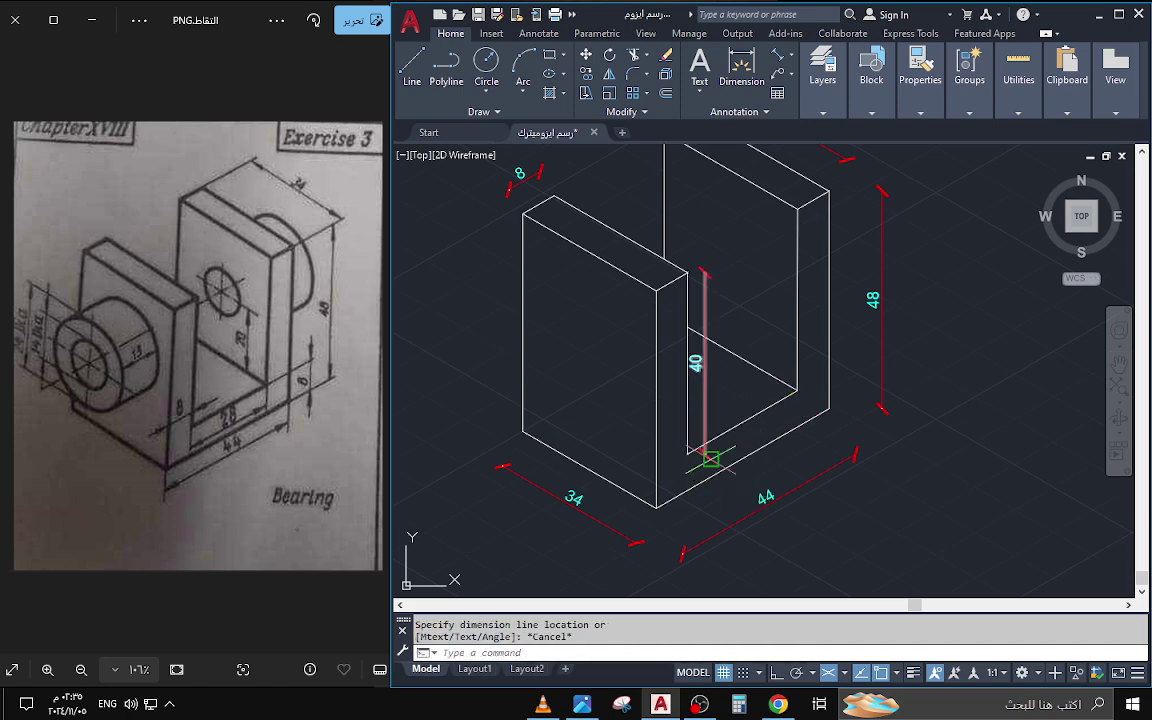
{"action": "key", "text": "Return"}
{"action": "left_click", "coordinate": [688, 453]}
{"action": "left_click", "coordinate": [797, 389]}
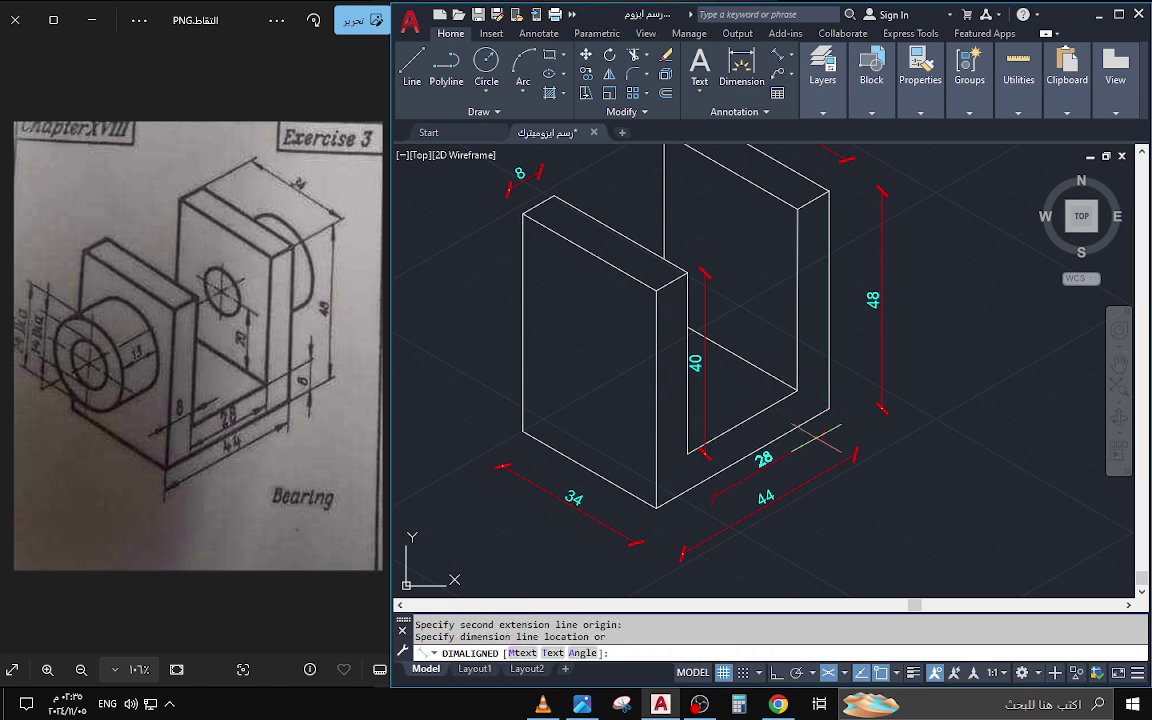
{"action": "scroll", "coordinate": [810, 418], "scroll_direction": "up", "scroll_amount": 2}
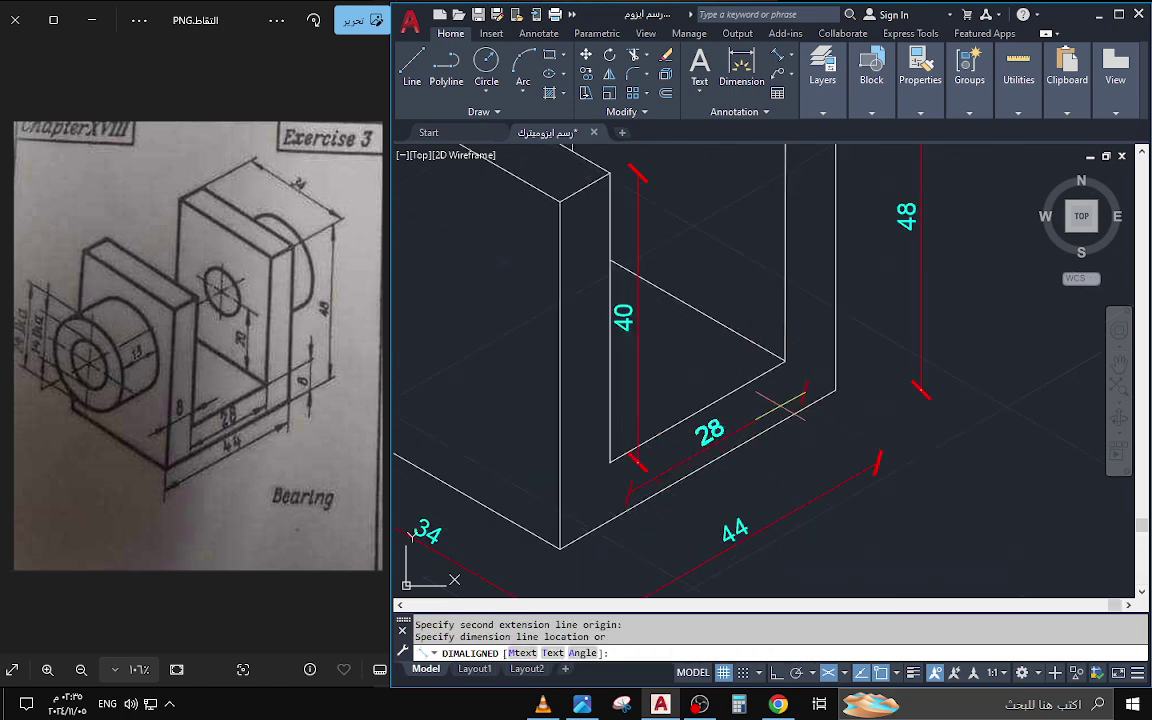
{"action": "left_click", "coordinate": [780, 406]}
- Try a further short-edge dimension, cancelling the unwanted 7.07 preview
{"action": "key", "text": "Return"}
{"action": "left_click", "coordinate": [610, 462]}
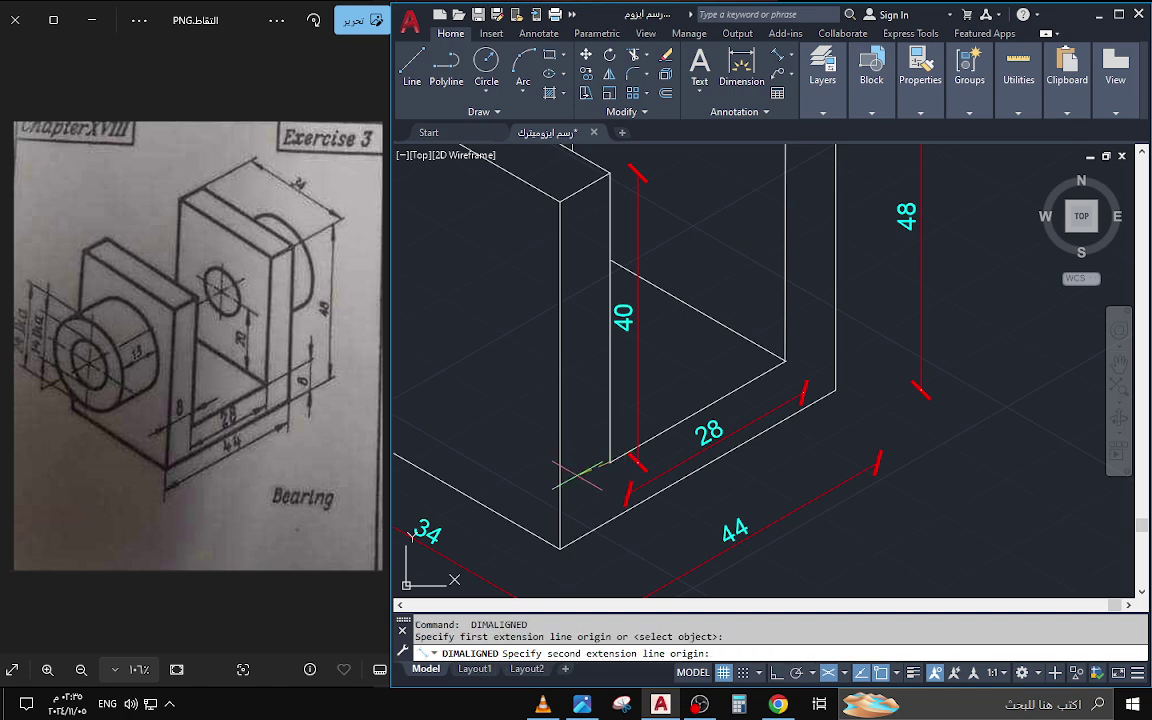
{"action": "left_click", "coordinate": [562, 484]}
{"action": "key", "text": "Escape"}
{"action": "key", "text": "Return"}
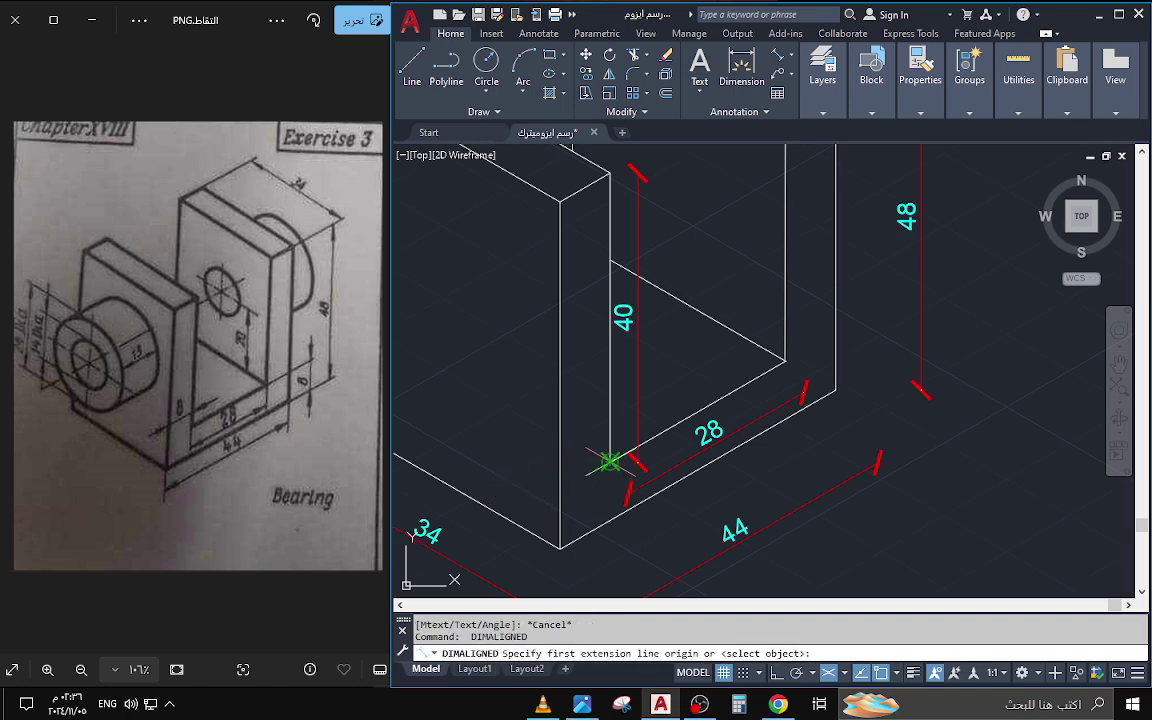
{"action": "left_click", "coordinate": [610, 462]}
{"action": "left_click", "coordinate": [561, 546]}
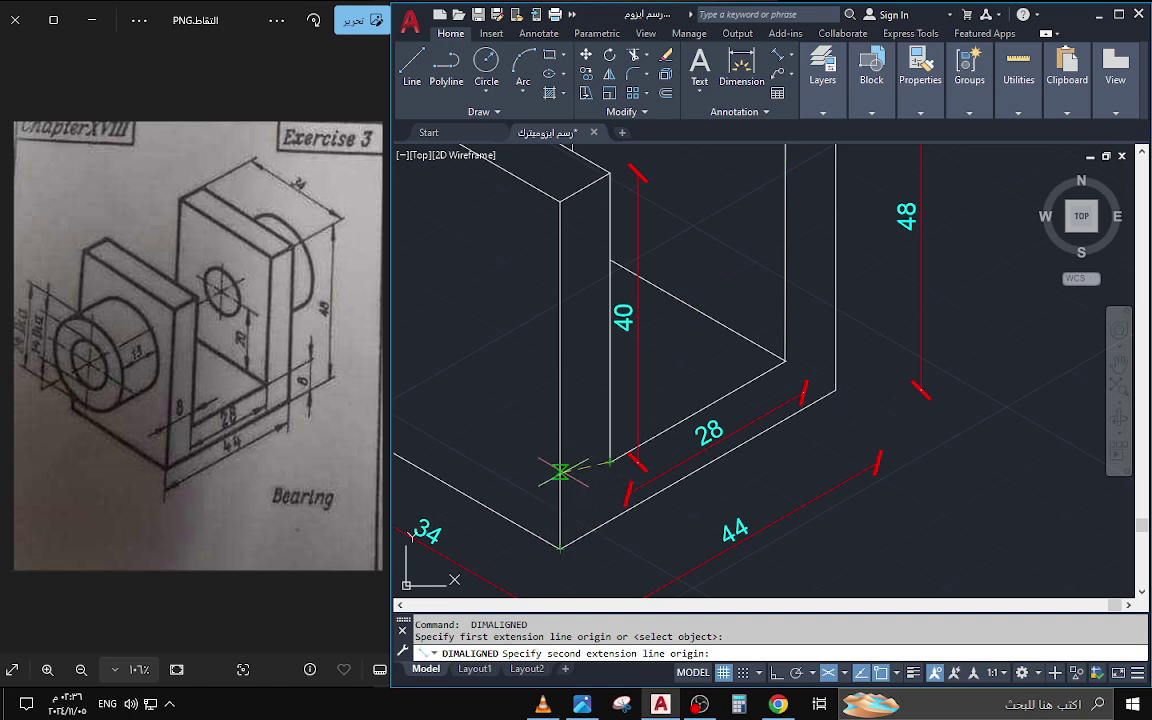
{"action": "key", "text": "Escape"}
{"action": "key", "text": "Return"}
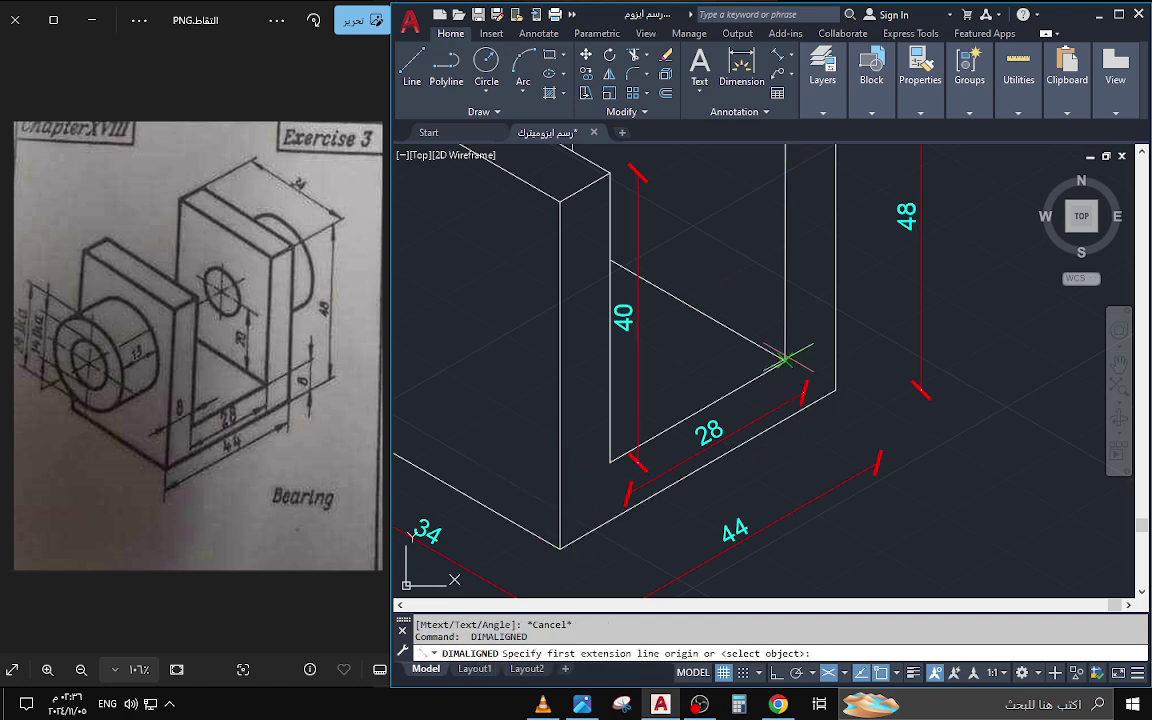
{"action": "left_click", "coordinate": [785, 358]}
{"action": "key", "text": "Escape"}
{"action": "scroll", "coordinate": [790, 385], "scroll_direction": "up", "scroll_amount": 4}
- Erase the stray object near the inner corner
{"action": "type", "text": "tr"}
{"action": "key", "text": "Escape"}
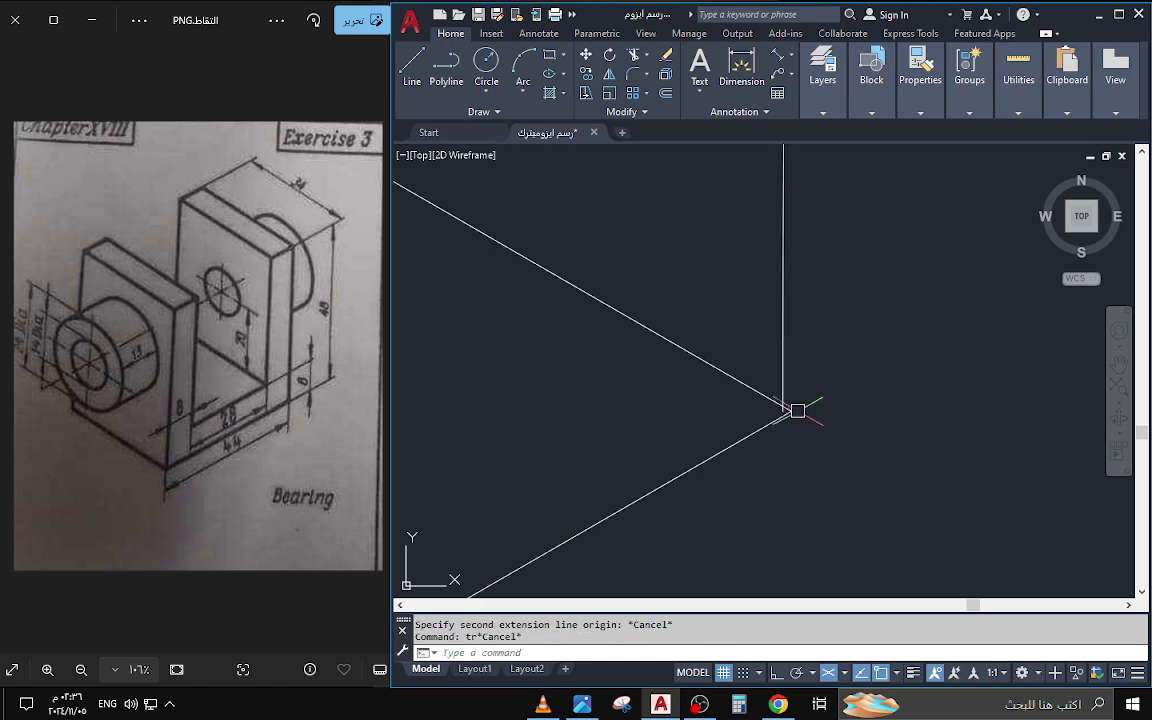
{"action": "left_click", "coordinate": [785, 412]}
{"action": "type", "text": "e"}
{"action": "key", "text": "Return"}
{"action": "scroll", "coordinate": [790, 380], "scroll_direction": "down", "scroll_amount": 3}
{"action": "scroll", "coordinate": [749, 384], "scroll_direction": "down", "scroll_amount": 3}
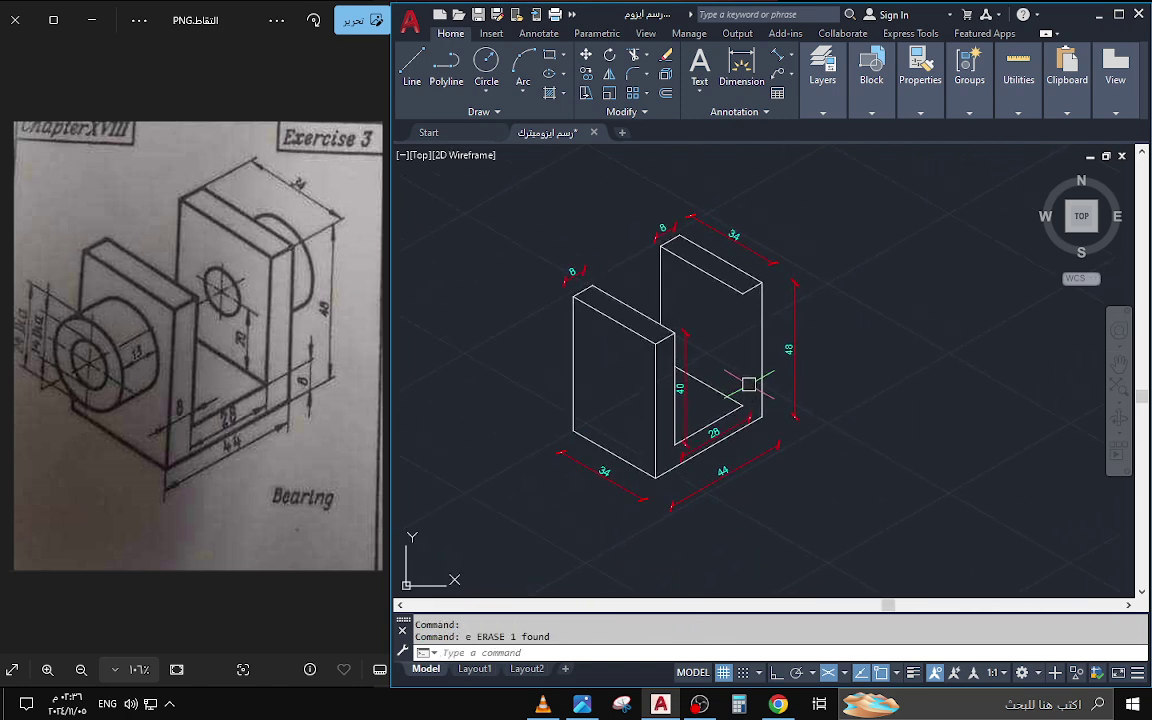
{"action": "scroll", "coordinate": [749, 384], "scroll_direction": "up", "scroll_amount": 4}
- Draw a 40-unit vertical line down from the upright's top corner
{"action": "type", "text": "l"}
{"action": "key", "text": "Return"}
{"action": "left_click", "coordinate": [733, 170]}
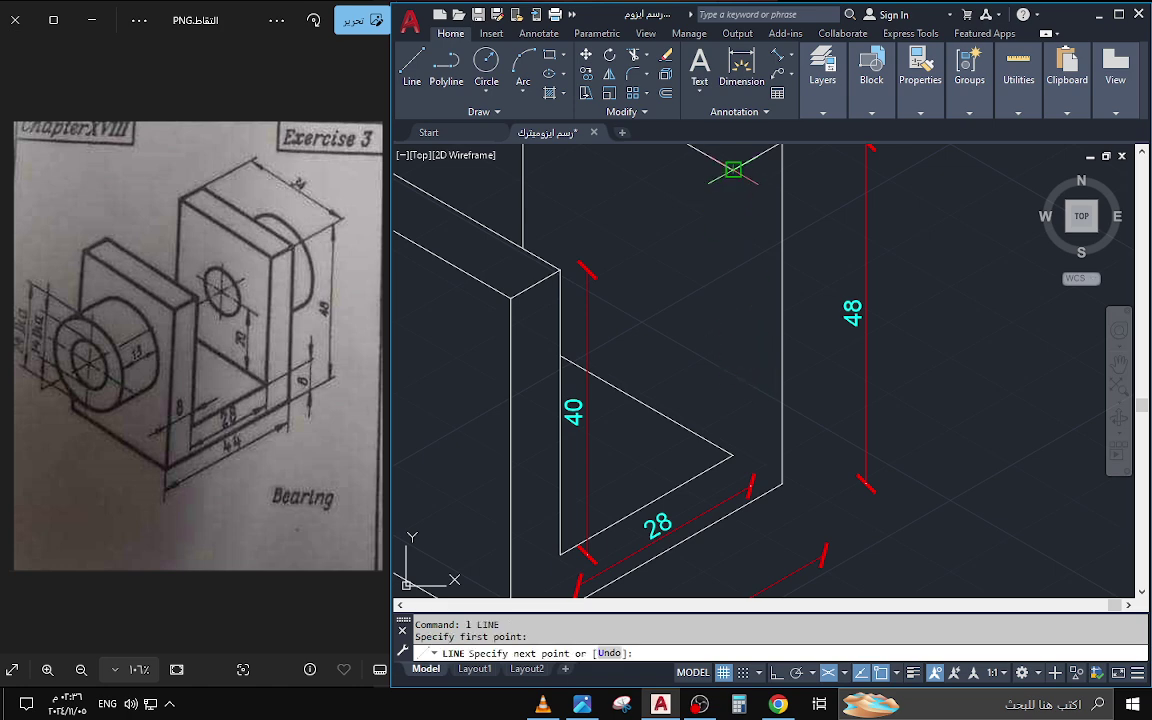
{"action": "type", "text": "40"}
{"action": "key", "text": "Return"}
{"action": "key", "text": "Escape"}
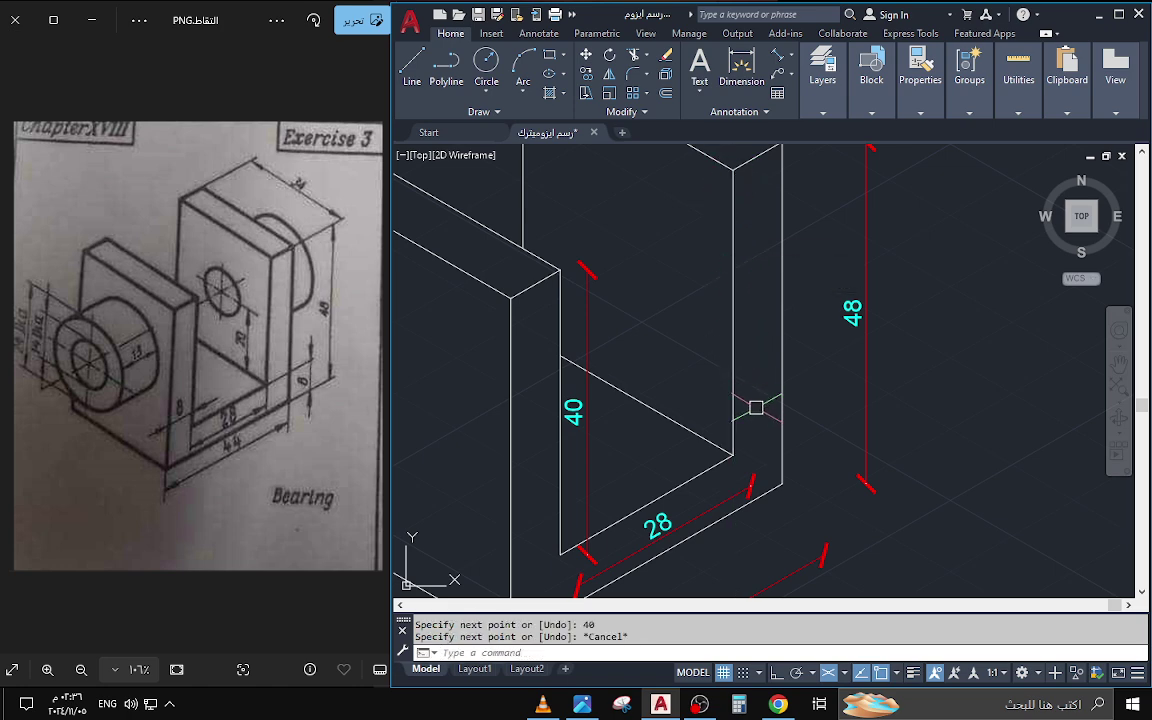
- Cancel the Extend and Trim commands and recentre the bracket in the view
{"action": "type", "text": "ex"}
{"action": "key", "text": "Return"}
{"action": "key", "text": "Escape"}
{"action": "type", "text": "tr"}
{"action": "key", "text": "Return"}
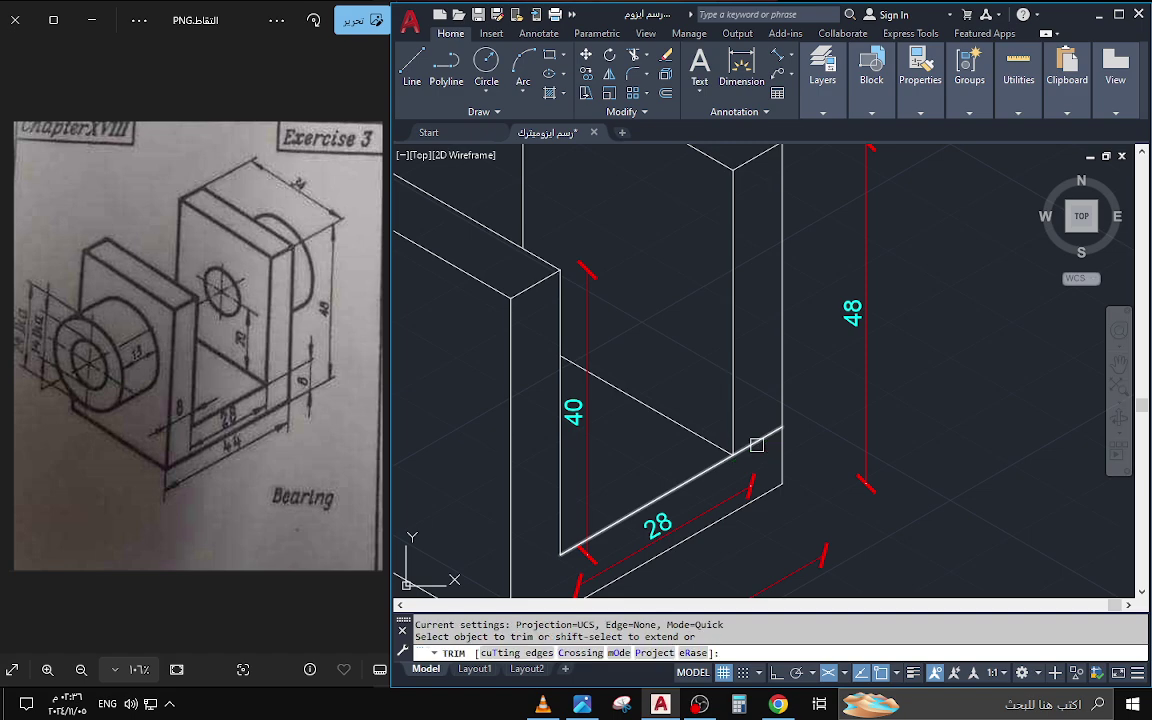
{"action": "key", "text": "Escape"}
{"action": "scroll", "coordinate": [708, 446], "scroll_direction": "up", "scroll_amount": 5}
{"action": "scroll", "coordinate": [708, 446], "scroll_direction": "down", "scroll_amount": 2}
{"action": "scroll", "coordinate": [748, 455], "scroll_direction": "down", "scroll_amount": 3}
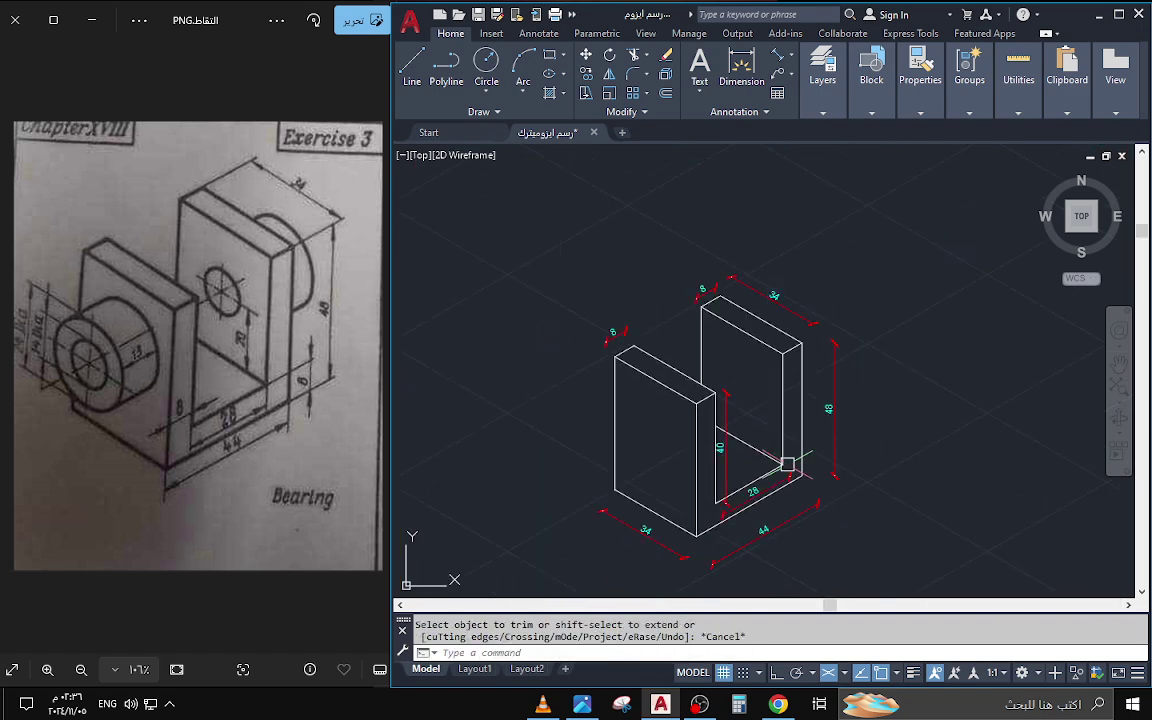
{"action": "scroll", "coordinate": [779, 438], "scroll_direction": "up", "scroll_amount": 3}
{"action": "scroll", "coordinate": [779, 438], "scroll_direction": "down", "scroll_amount": 2}
{"action": "scroll", "coordinate": [771, 429], "scroll_direction": "down", "scroll_amount": 2}
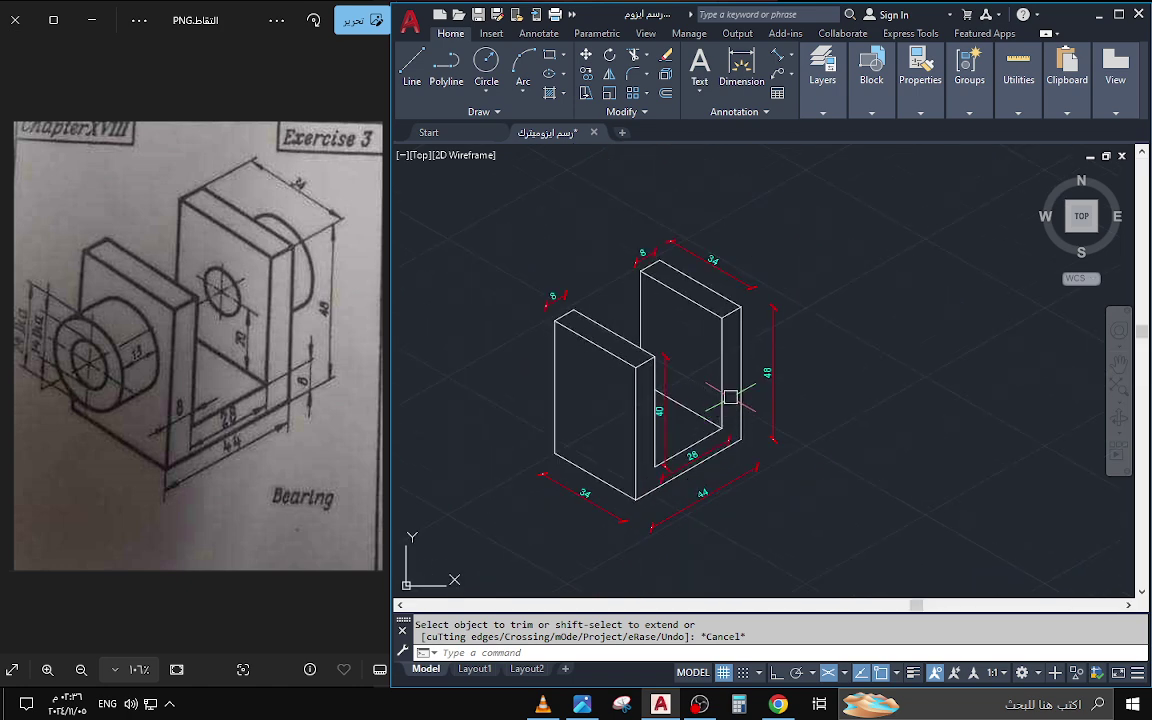
{"action": "scroll", "coordinate": [819, 384], "scroll_direction": "up", "scroll_amount": 1}
{"action": "mouse_move", "coordinate": [844, 380]}
{"action": "middle_mouse_down"}
{"action": "mouse_move", "coordinate": [905, 368]}
{"action": "mouse_move", "coordinate": [875, 396]}
{"action": "middle_mouse_up"}
{"action": "scroll", "coordinate": [887, 387], "scroll_direction": "down", "scroll_amount": 2}
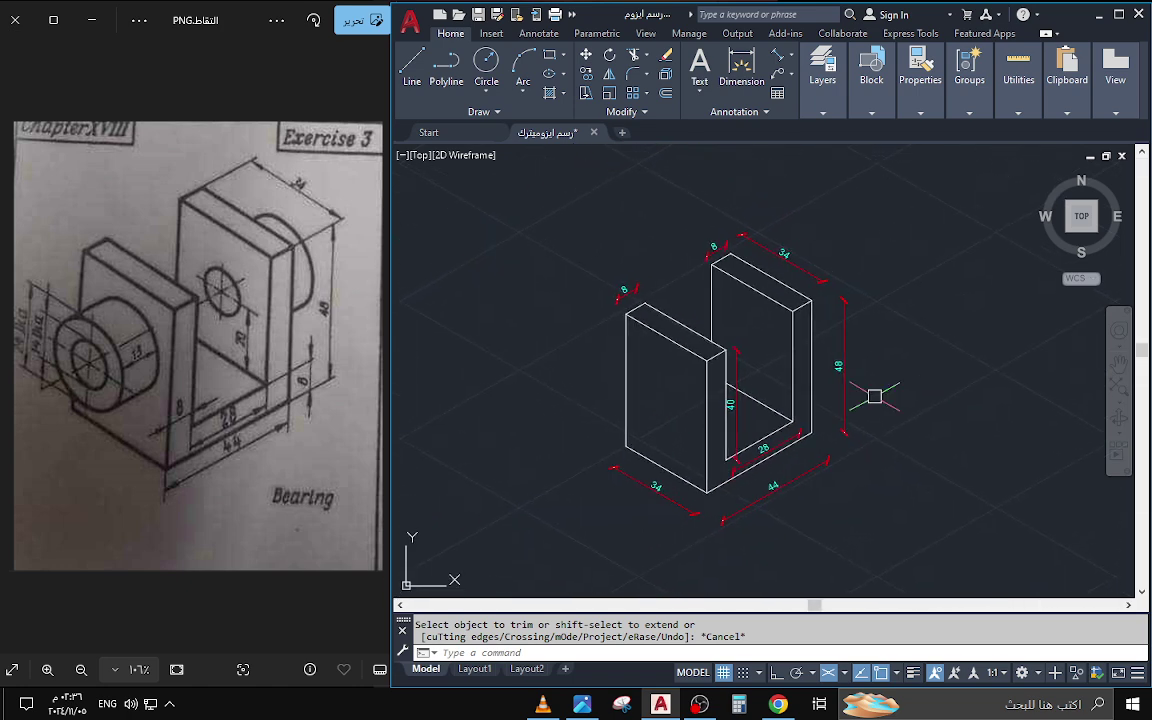
- Attempt an aligned dimension from the inner corner, cancelling the unwanted 8.06 result
{"action": "left_click", "coordinate": [779, 60]}
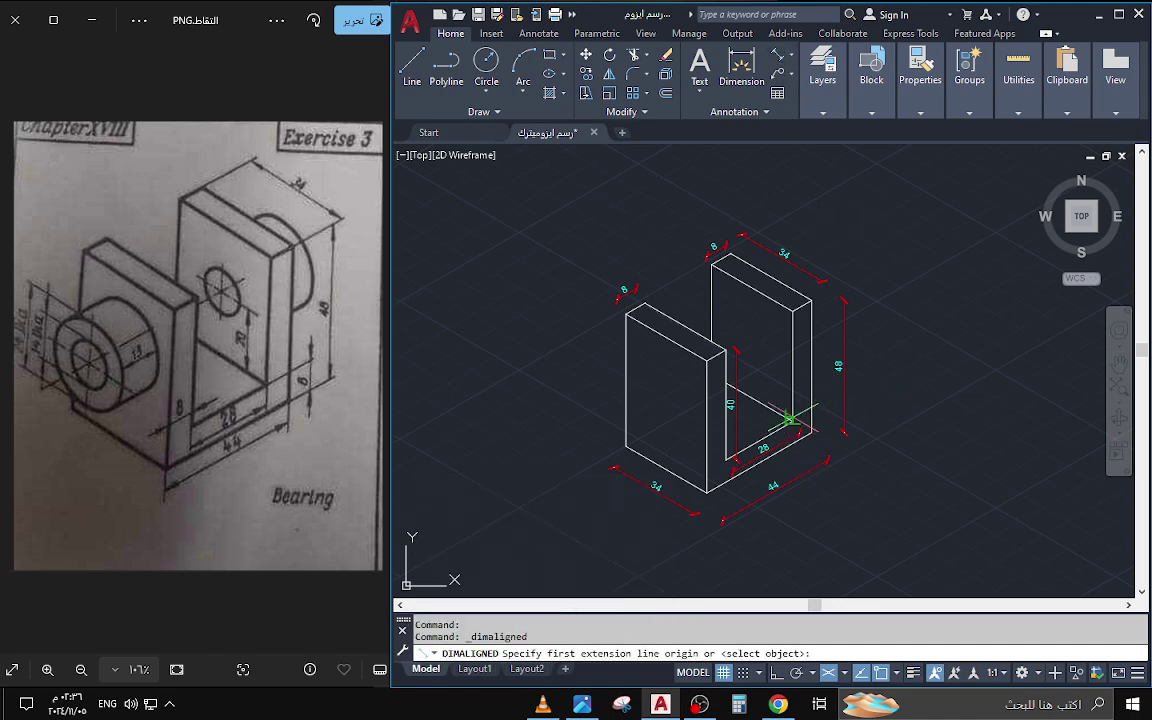
{"action": "scroll", "coordinate": [788, 420], "scroll_direction": "up", "scroll_amount": 5}
{"action": "left_click", "coordinate": [808, 436]}
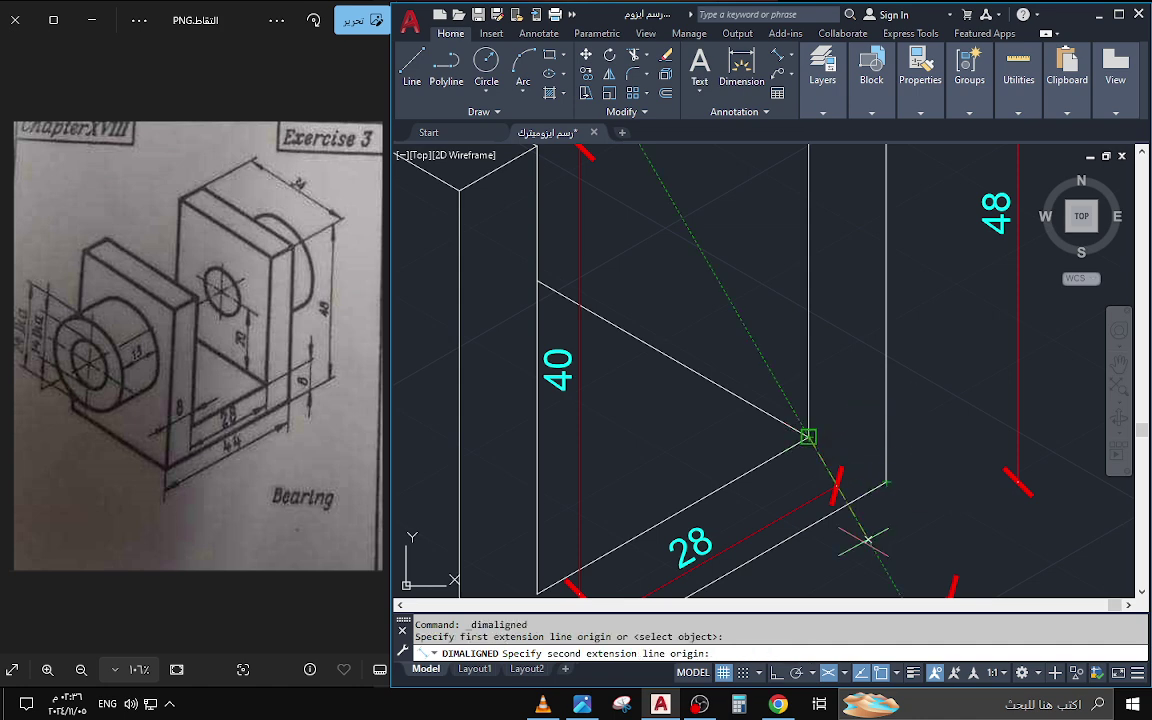
{"action": "left_click", "coordinate": [773, 674]}
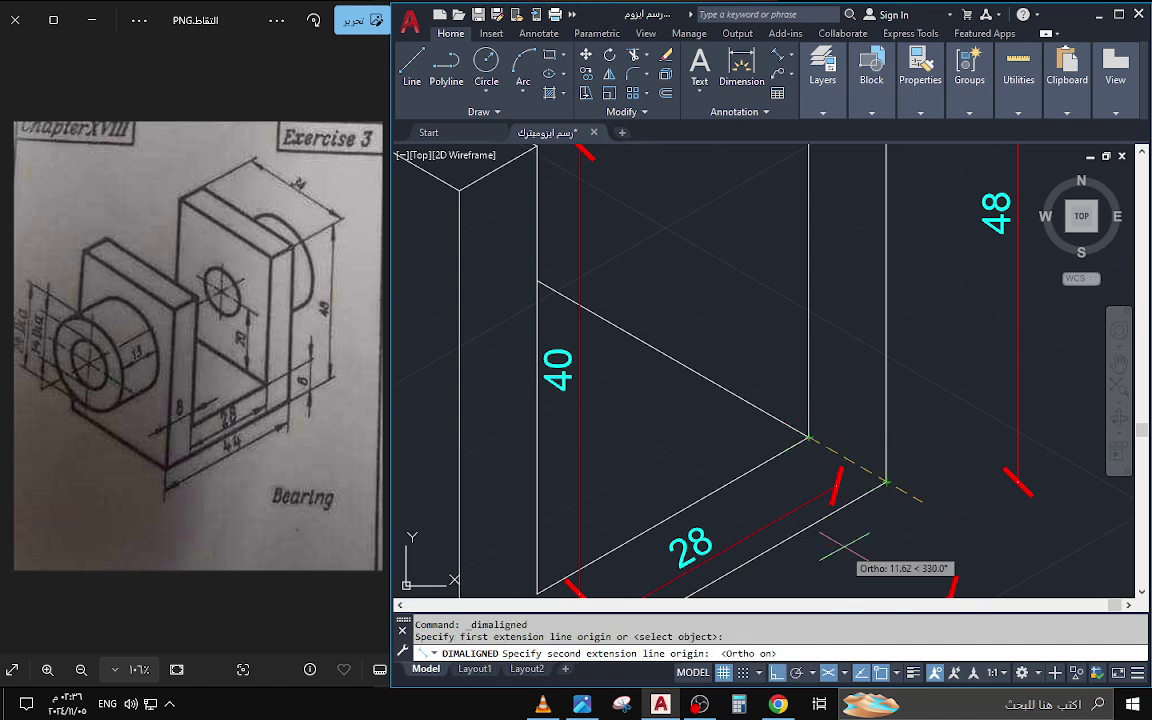
{"action": "left_click", "coordinate": [886, 390]}
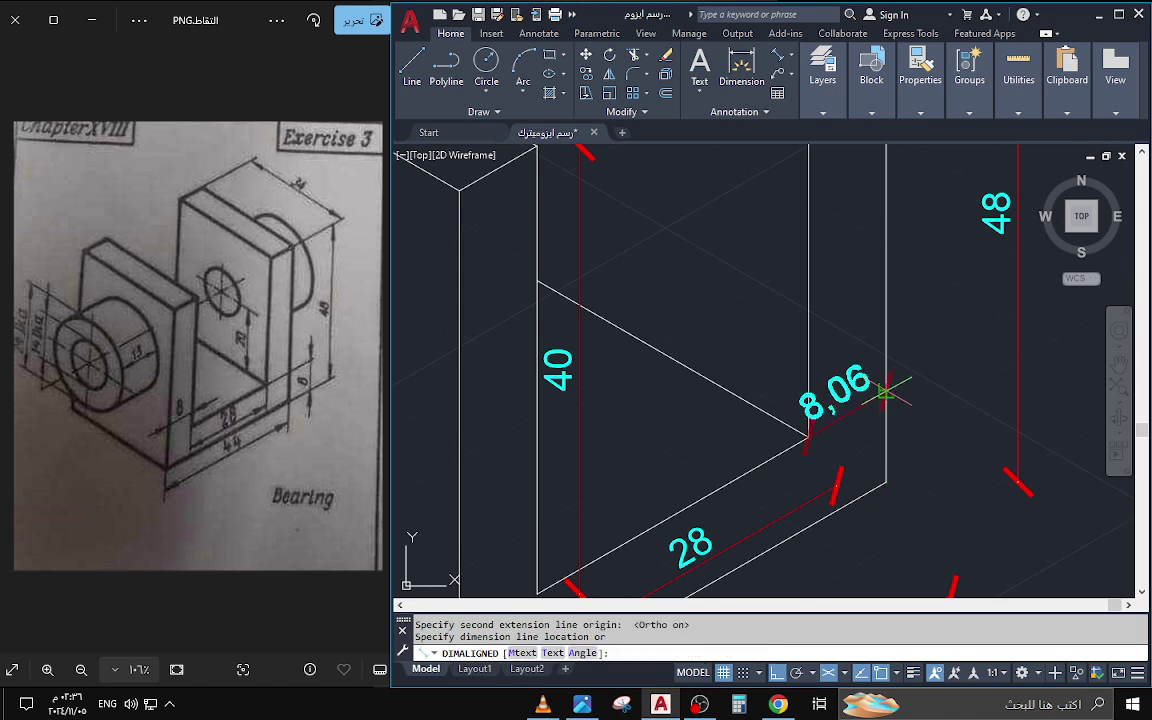
{"action": "key", "text": "Escape"}
{"action": "scroll", "coordinate": [887, 390], "scroll_direction": "down", "scroll_amount": 5}
{"action": "scroll", "coordinate": [849, 386], "scroll_direction": "up", "scroll_amount": 2}
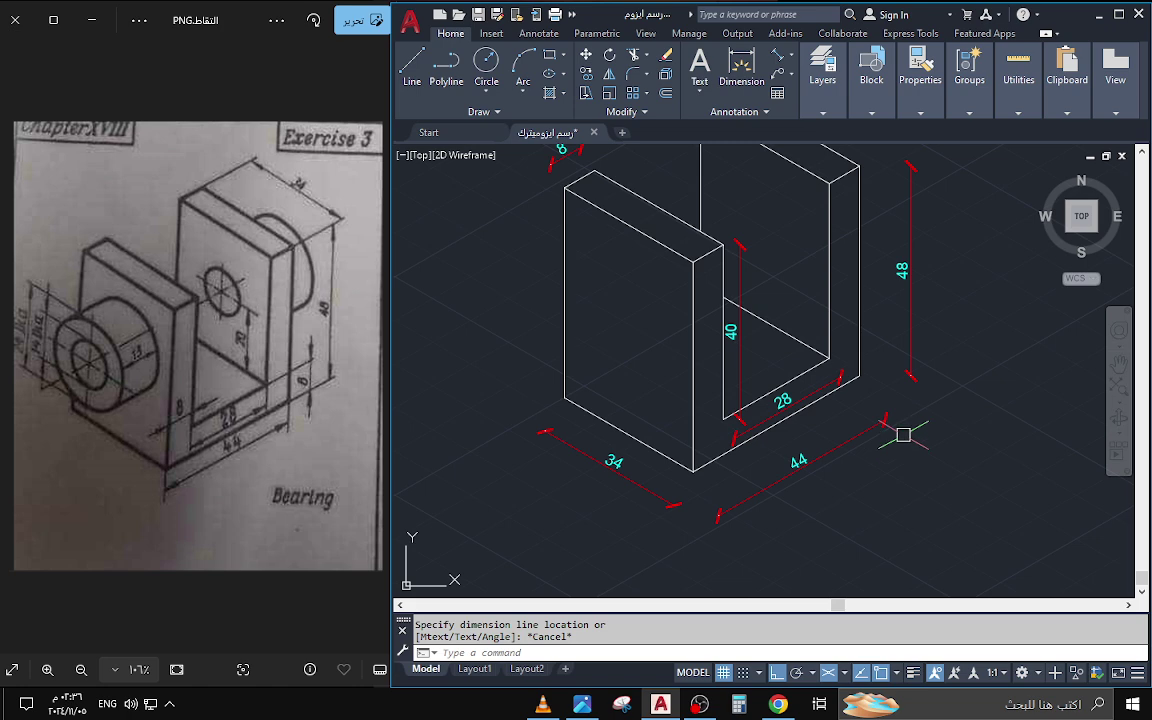
{"action": "type", "text": "DIl"}
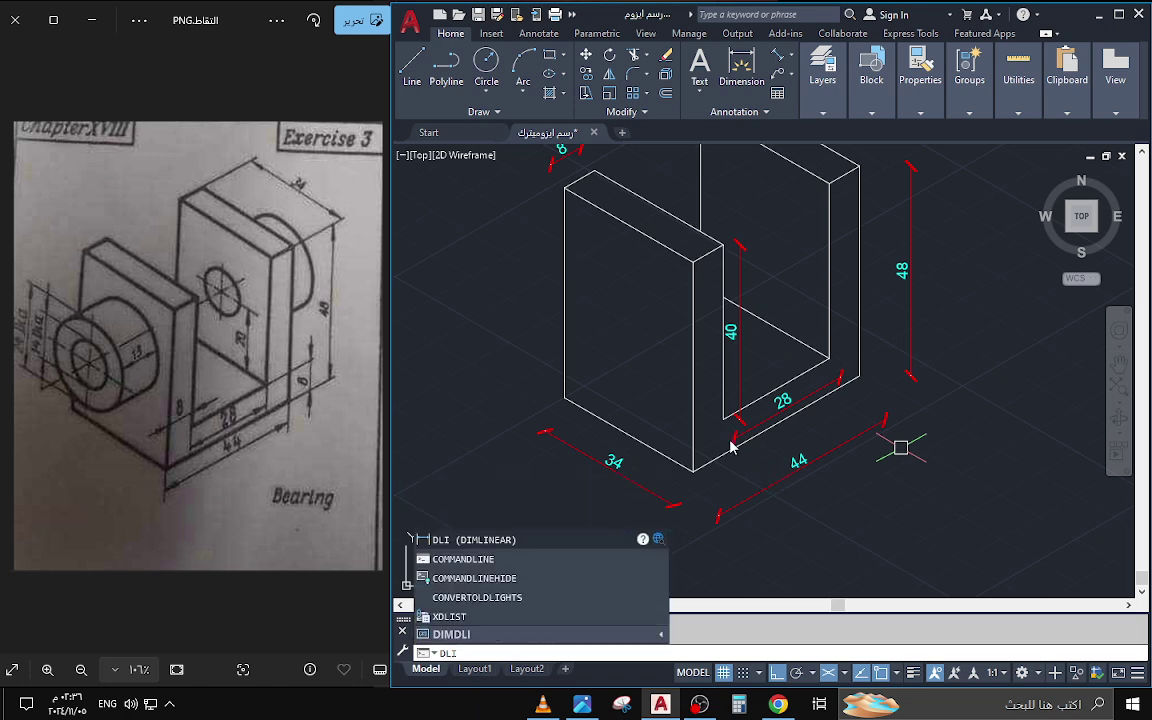
{"action": "key", "text": "Escape"}
{"action": "key", "text": "Escape"}
- Add the 8 aligned dimension along the left upright's top edge
{"action": "left_click", "coordinate": [777, 55]}
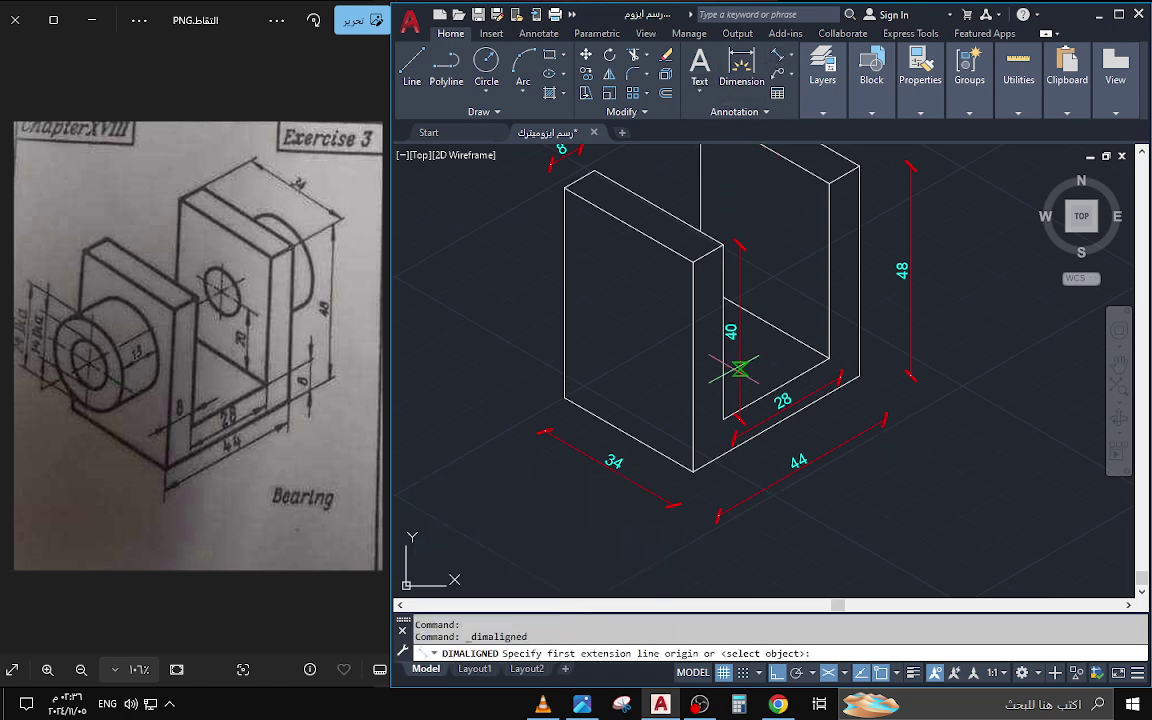
{"action": "left_click", "coordinate": [723, 419]}
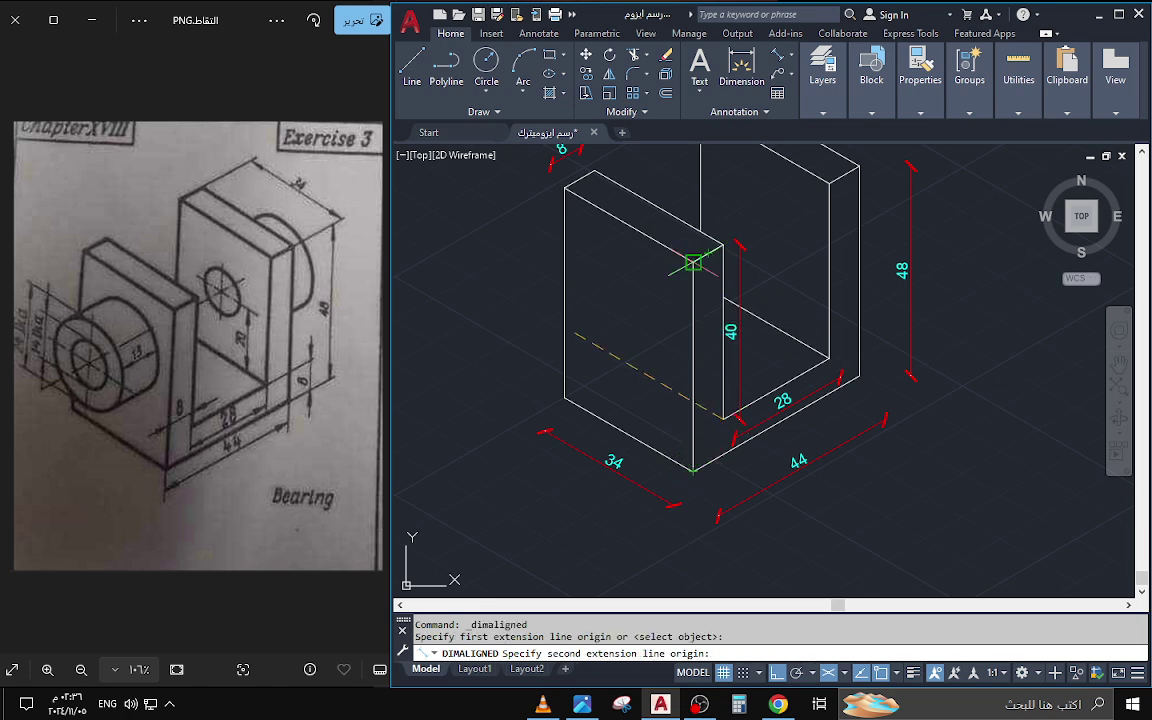
{"action": "key", "text": "Escape"}
{"action": "key", "text": "Return"}
{"action": "left_click", "coordinate": [723, 244]}
{"action": "left_click", "coordinate": [699, 246]}
{"action": "scroll", "coordinate": [699, 246], "scroll_direction": "up", "scroll_amount": 2}
{"action": "scroll", "coordinate": [700, 280], "scroll_direction": "down", "scroll_amount": 2}
{"action": "key", "text": "Escape"}
- Window-select the whole dimensioned bearing block
{"action": "scroll", "coordinate": [761, 380], "scroll_direction": "down", "scroll_amount": 2}
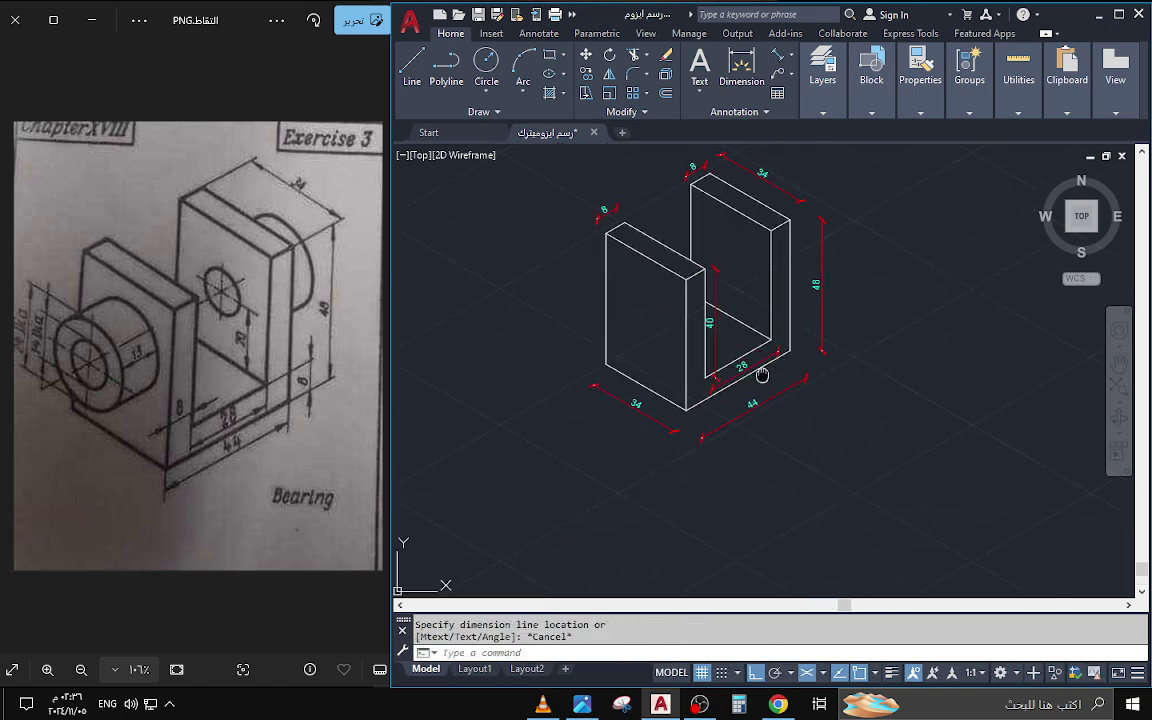
{"action": "scroll", "coordinate": [715, 417], "scroll_direction": "up", "scroll_amount": 2}
{"action": "scroll", "coordinate": [725, 396], "scroll_direction": "down", "scroll_amount": 1}
{"action": "scroll", "coordinate": [686, 448], "scroll_direction": "down", "scroll_amount": 1}
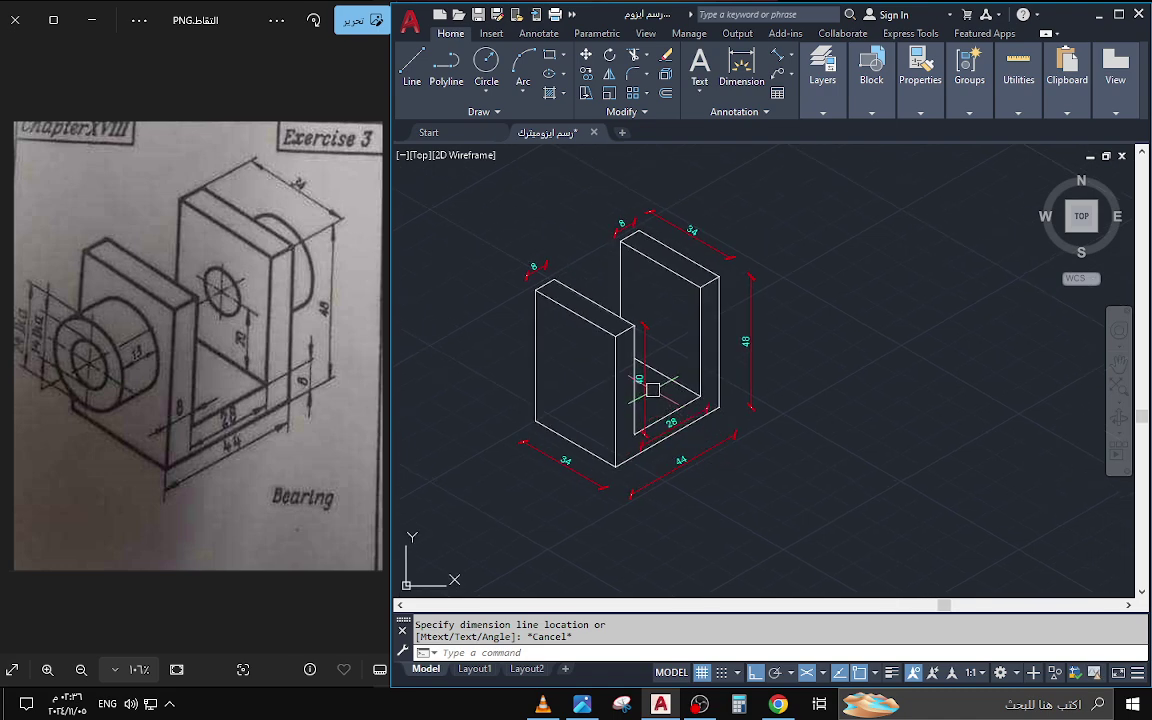
{"action": "scroll", "coordinate": [652, 389], "scroll_direction": "down", "scroll_amount": 1}
{"action": "left_click", "coordinate": [540, 237]}
{"action": "left_click", "coordinate": [765, 485]}
{"action": "type", "text": "c"}
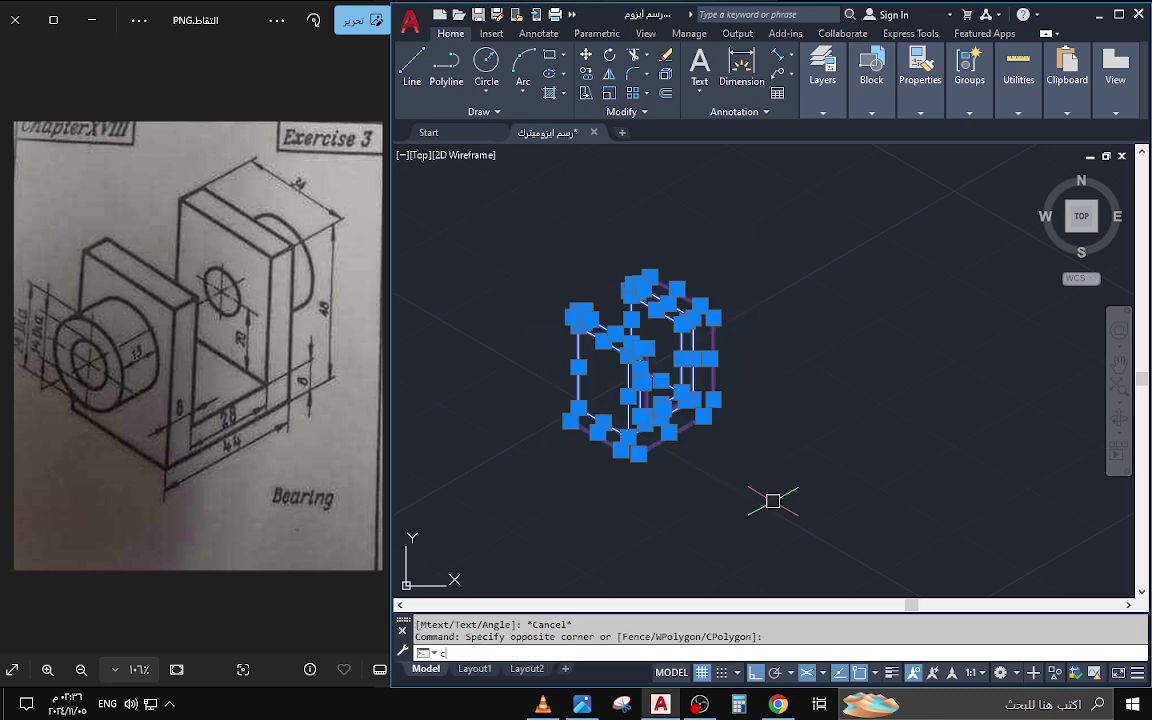
- Copy the selected bearing block to a spot beside the original
{"action": "type", "text": "o"}
{"action": "key", "text": "Return"}
{"action": "left_click", "coordinate": [702, 481]}
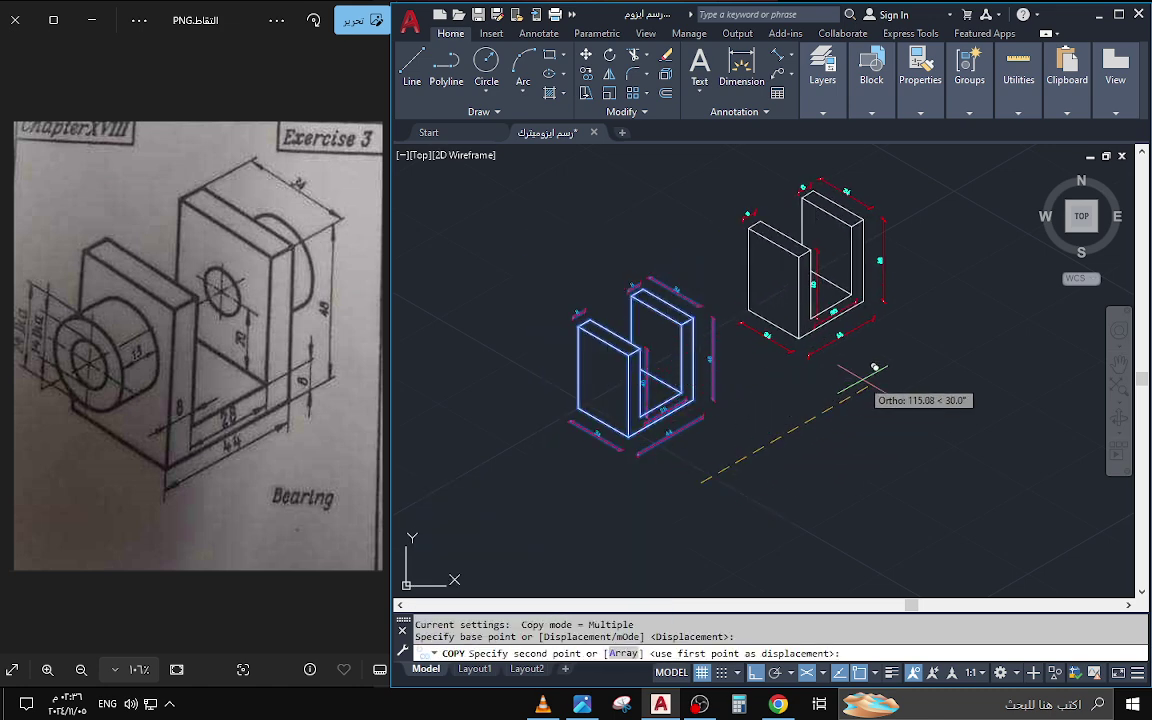
{"action": "left_click", "coordinate": [875, 368]}
{"action": "key", "text": "Escape"}
{"action": "scroll", "coordinate": [740, 410], "scroll_direction": "up", "scroll_amount": 3}
- Erase the 28, left-edge, 34, 48 and thickness dimensions from the copy, then center it
{"action": "left_click", "coordinate": [704, 402]}
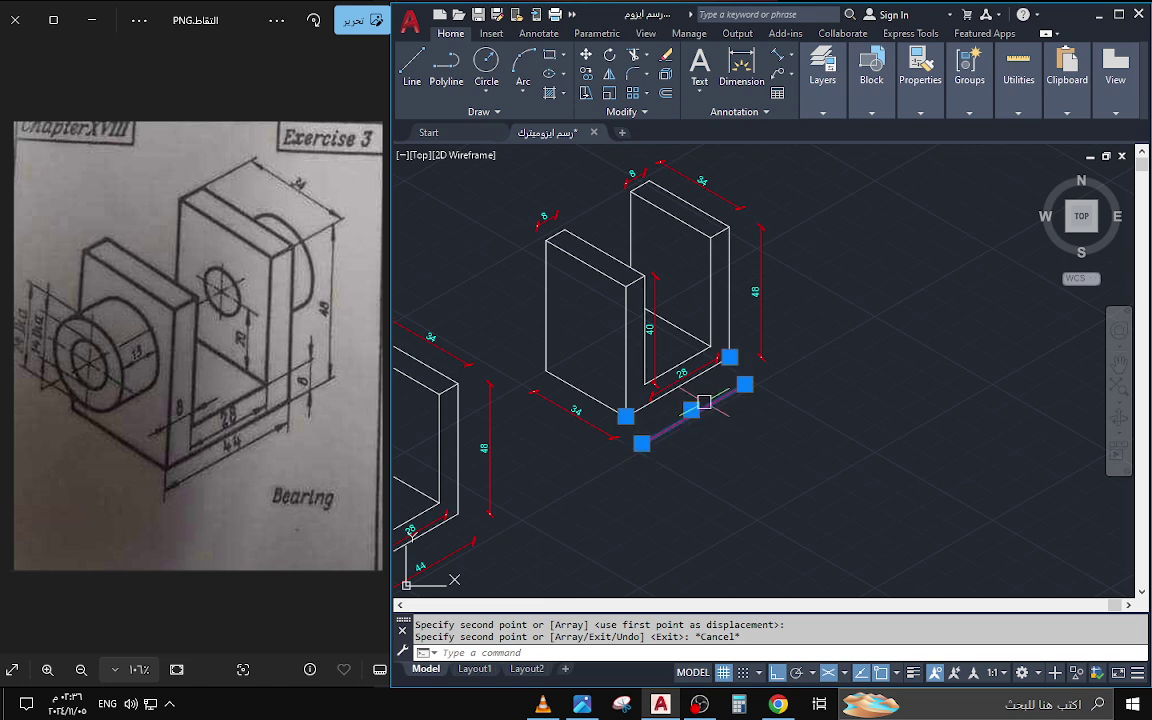
{"action": "type", "text": "e"}
{"action": "key", "text": "Return"}
{"action": "left_click", "coordinate": [589, 417]}
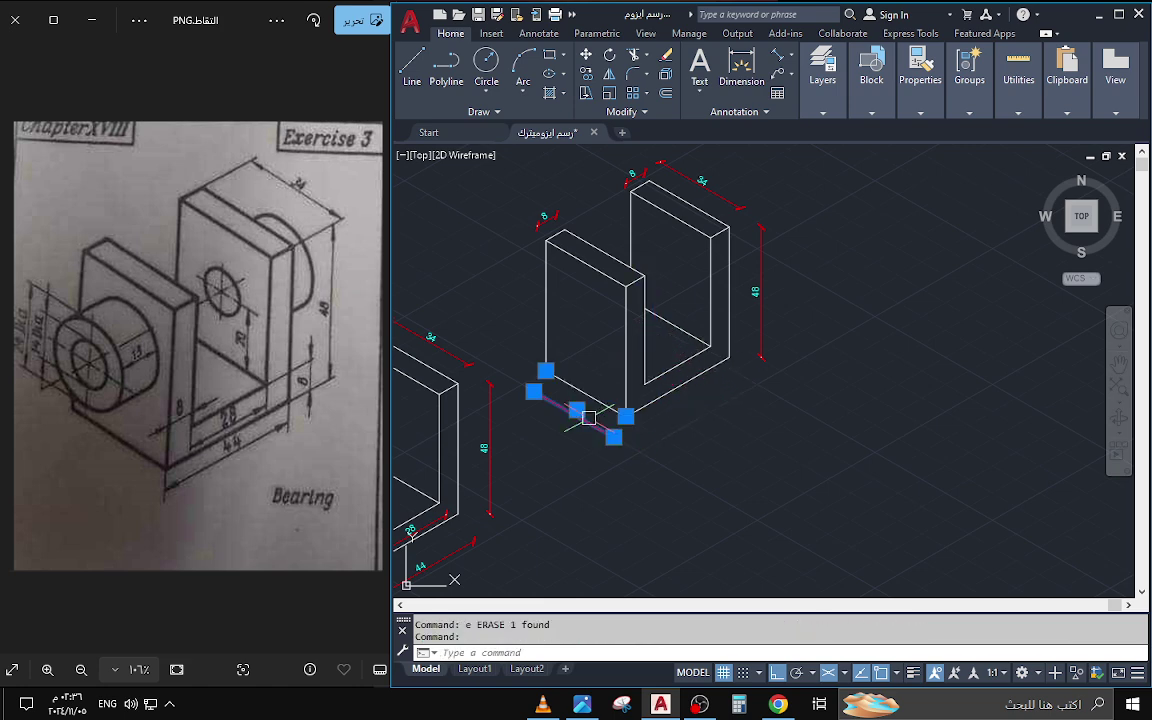
{"action": "key", "text": "Delete"}
{"action": "left_click", "coordinate": [675, 176]}
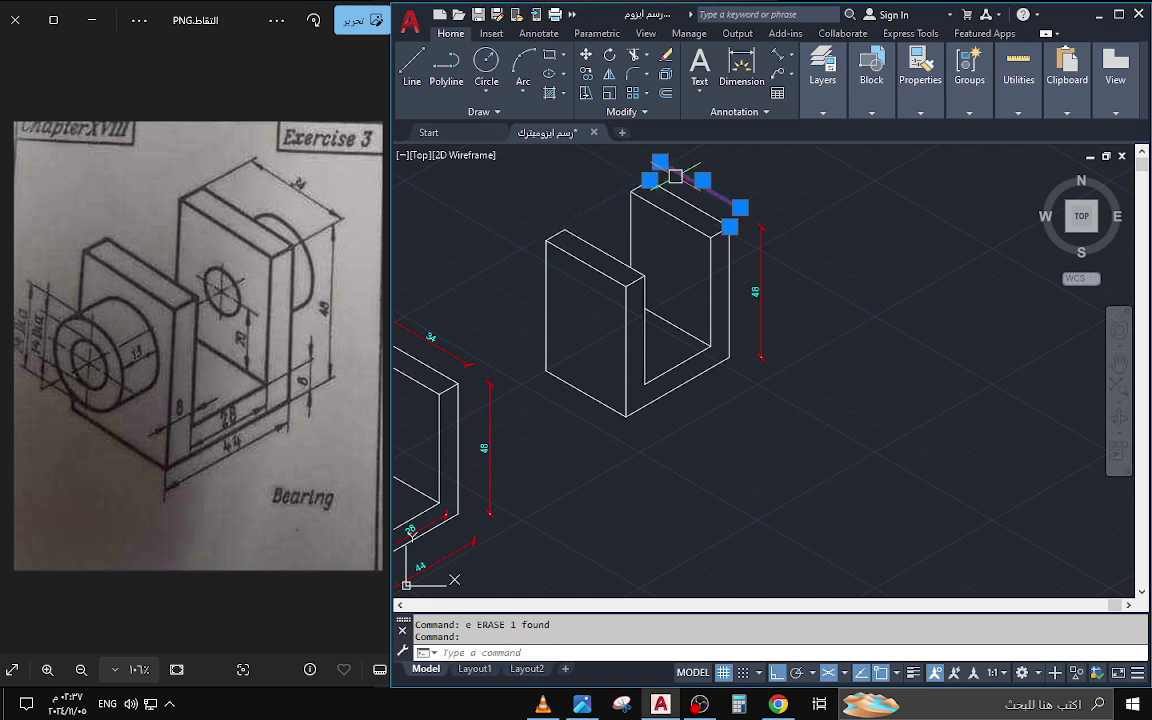
{"action": "key", "text": "Delete"}
{"action": "left_click", "coordinate": [766, 252]}
{"action": "left_click", "coordinate": [766, 298]}
{"action": "type", "text": "E"}
{"action": "key", "text": "Return"}
{"action": "middle_click_drag", "start_coordinate": [775, 322], "coordinate": [868, 384]}
{"action": "middle_click_drag", "start_coordinate": [661, 407], "coordinate": [666, 409]}
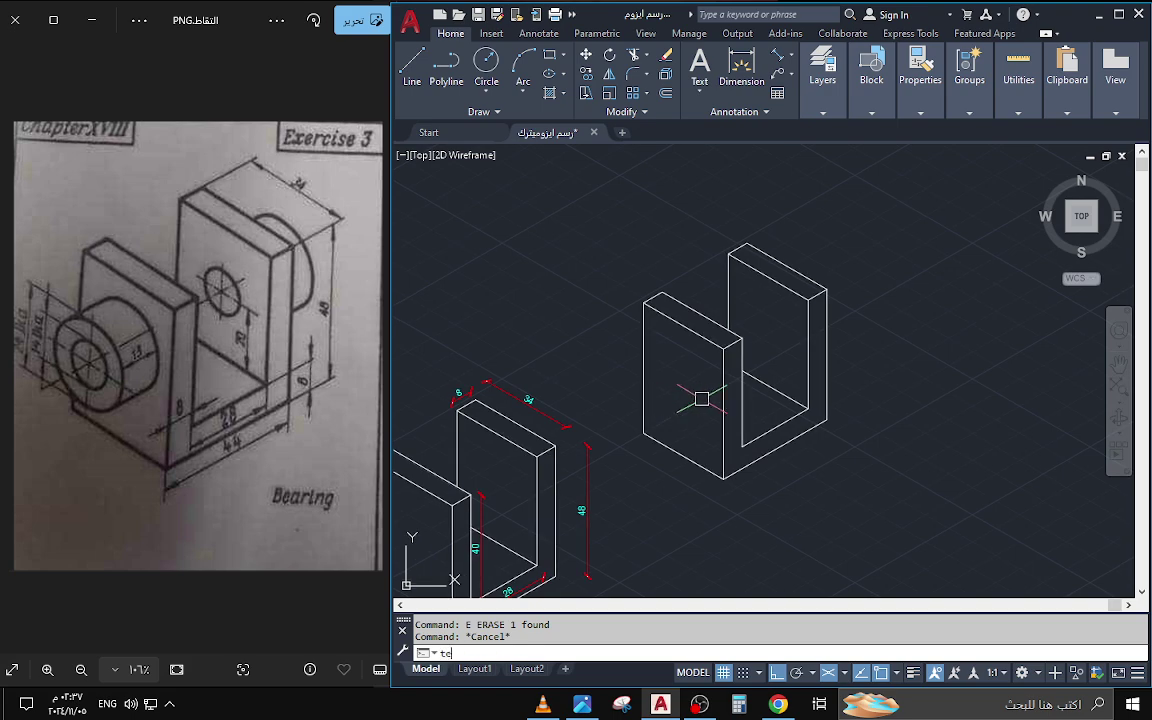
- Start single-line text at the upper right with default height and rotation
{"action": "type", "text": "xt"}
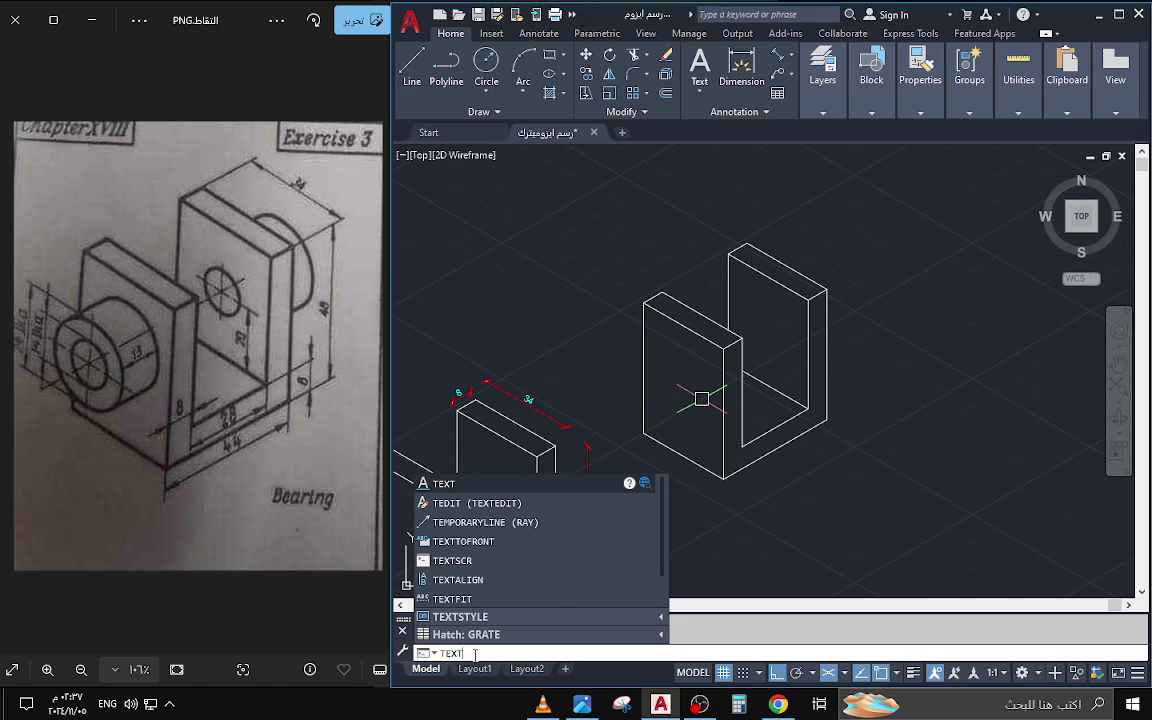
{"action": "key", "text": "Return"}
{"action": "left_click", "coordinate": [884, 250]}
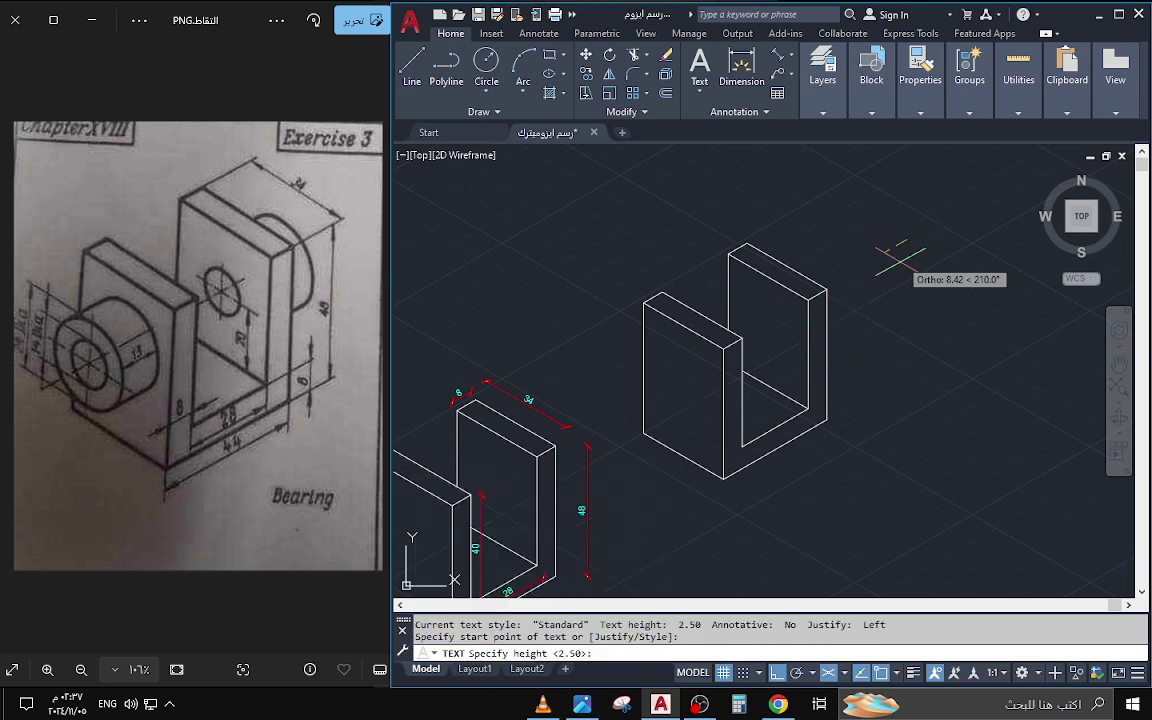
{"action": "key", "text": "Return"}
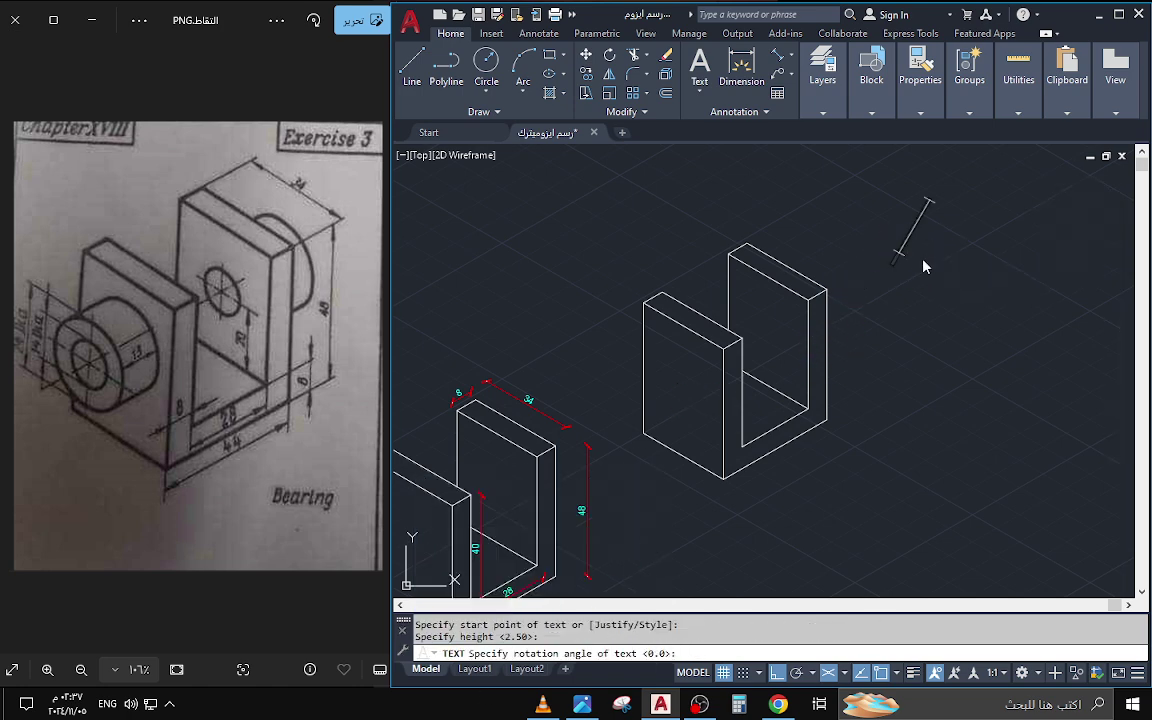
{"action": "key", "text": "Return"}
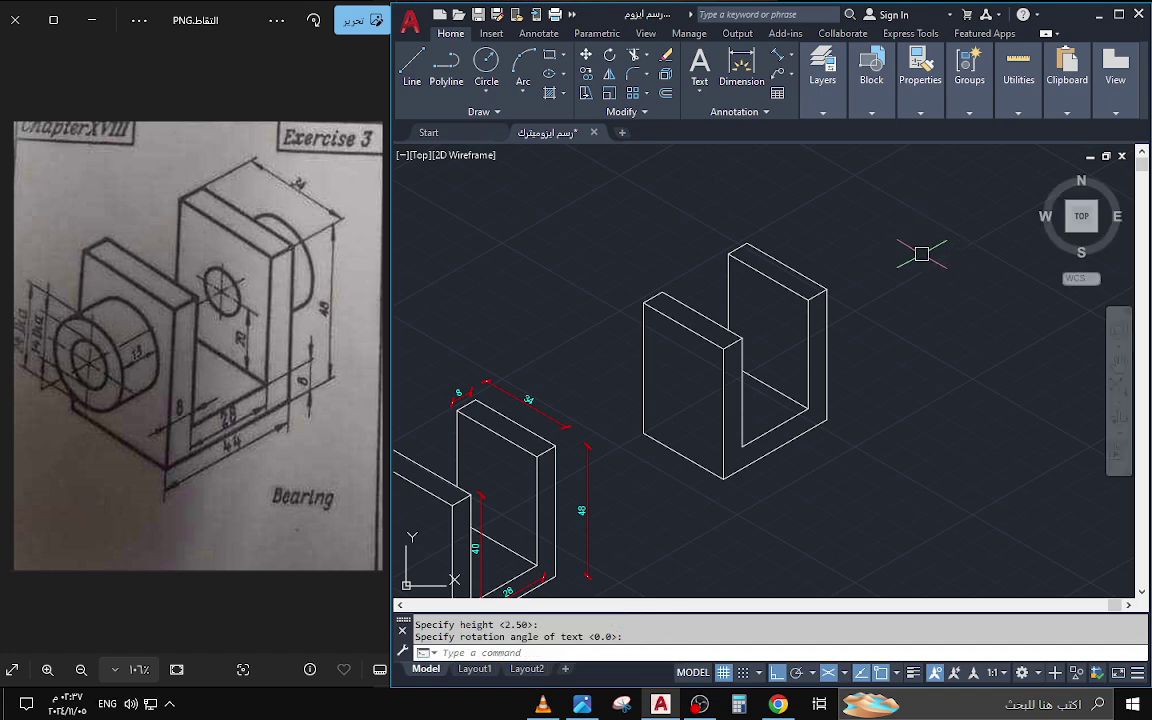
{"action": "type", "text": "t"}
- Drag a multiline text box at the upper right and begin the diameter note
{"action": "key", "text": "Return"}
{"action": "left_click", "coordinate": [898, 267]}
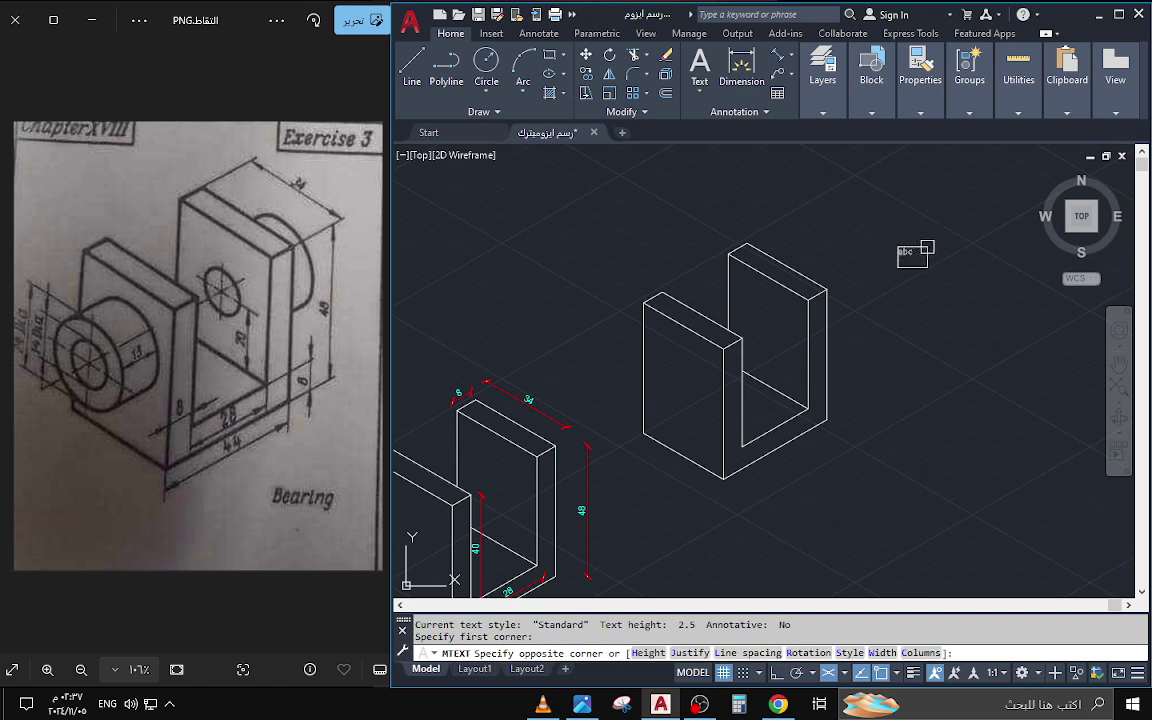
{"action": "left_click", "coordinate": [1002, 212]}
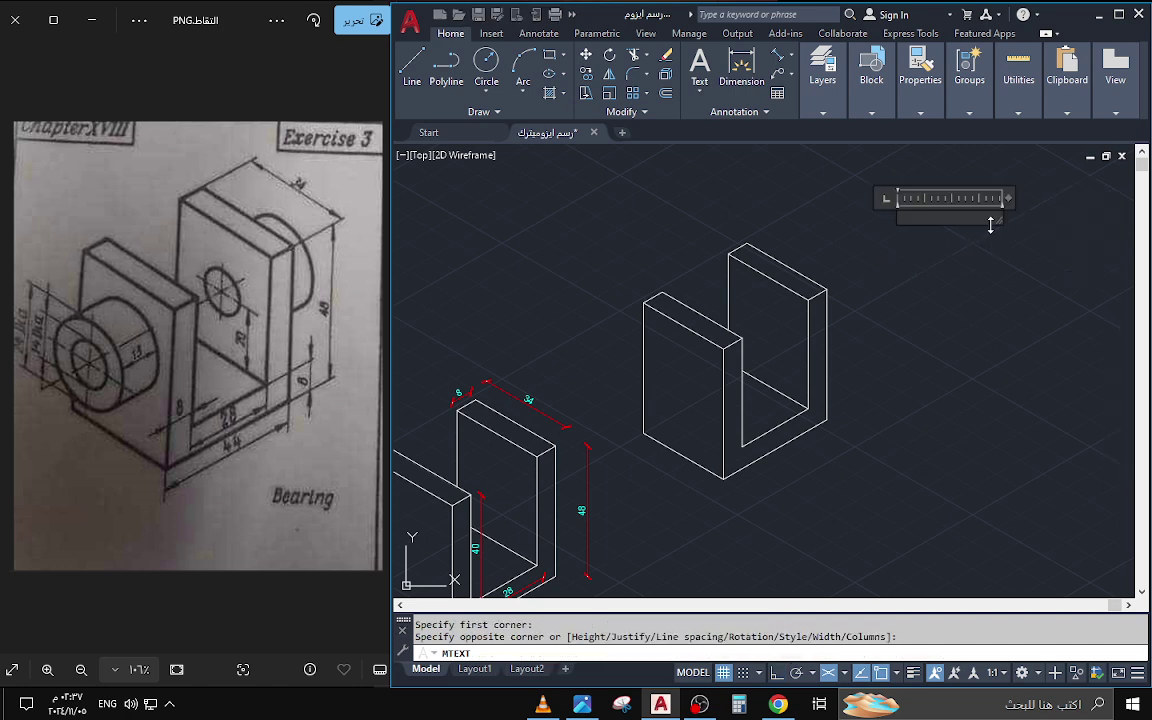
{"action": "type", "text": "hg"}
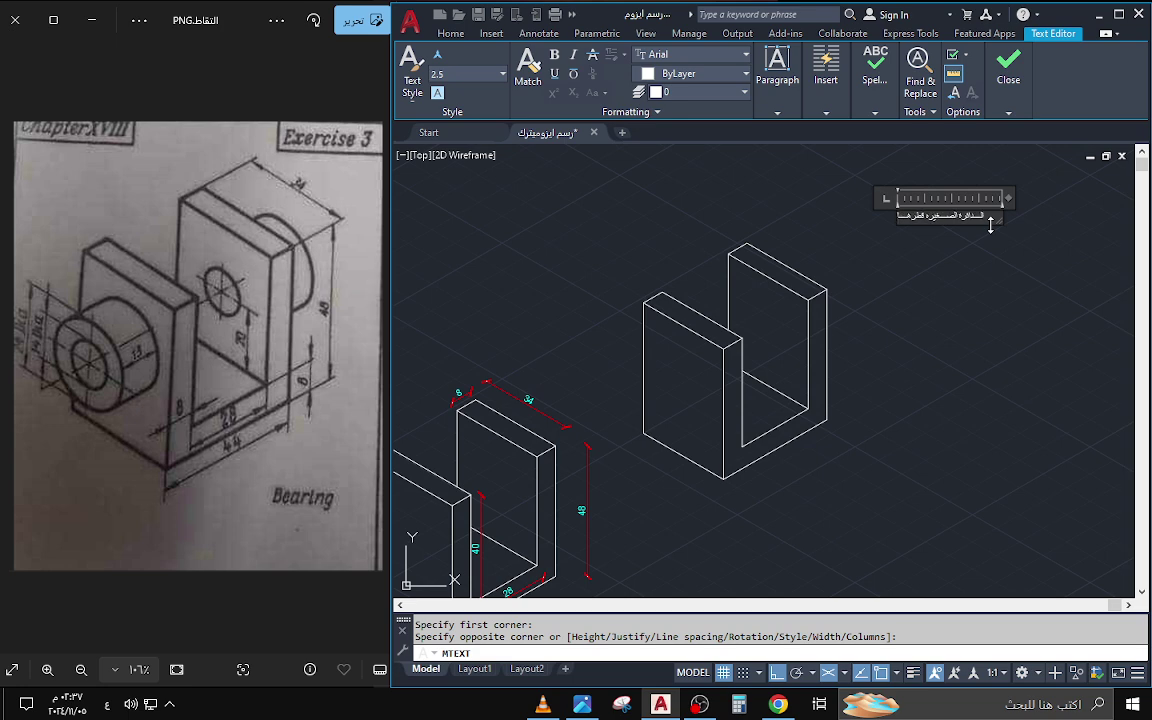
- Commit the small-circle note, scale it, and move it slightly higher
{"action": "left_click", "coordinate": [990, 226]}
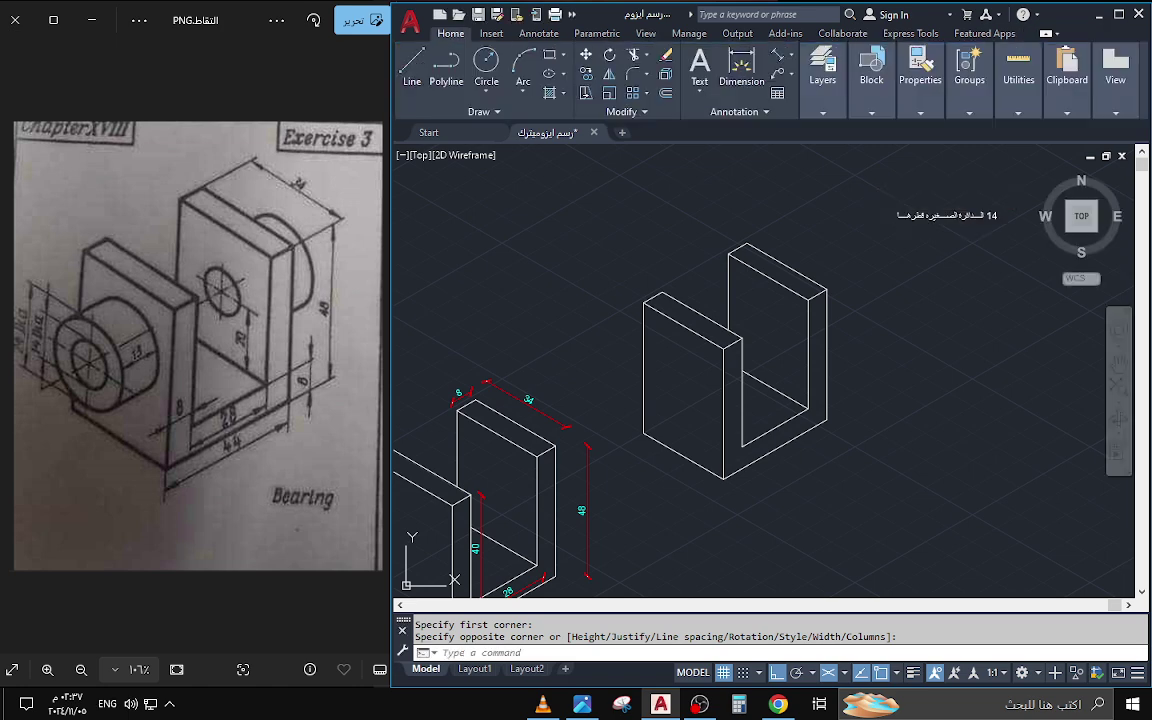
{"action": "left_click", "coordinate": [975, 219]}
{"action": "type", "text": "sc"}
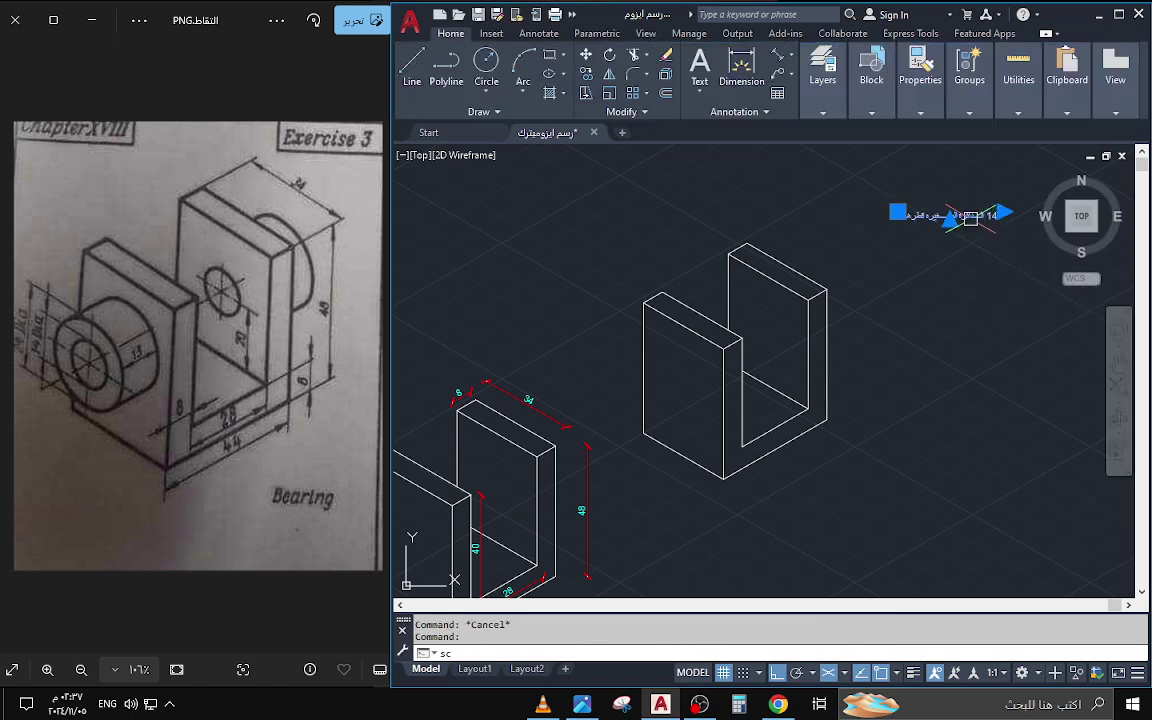
{"action": "key", "text": "Return"}
{"action": "left_click", "coordinate": [988, 224]}
{"action": "key", "text": "Escape"}
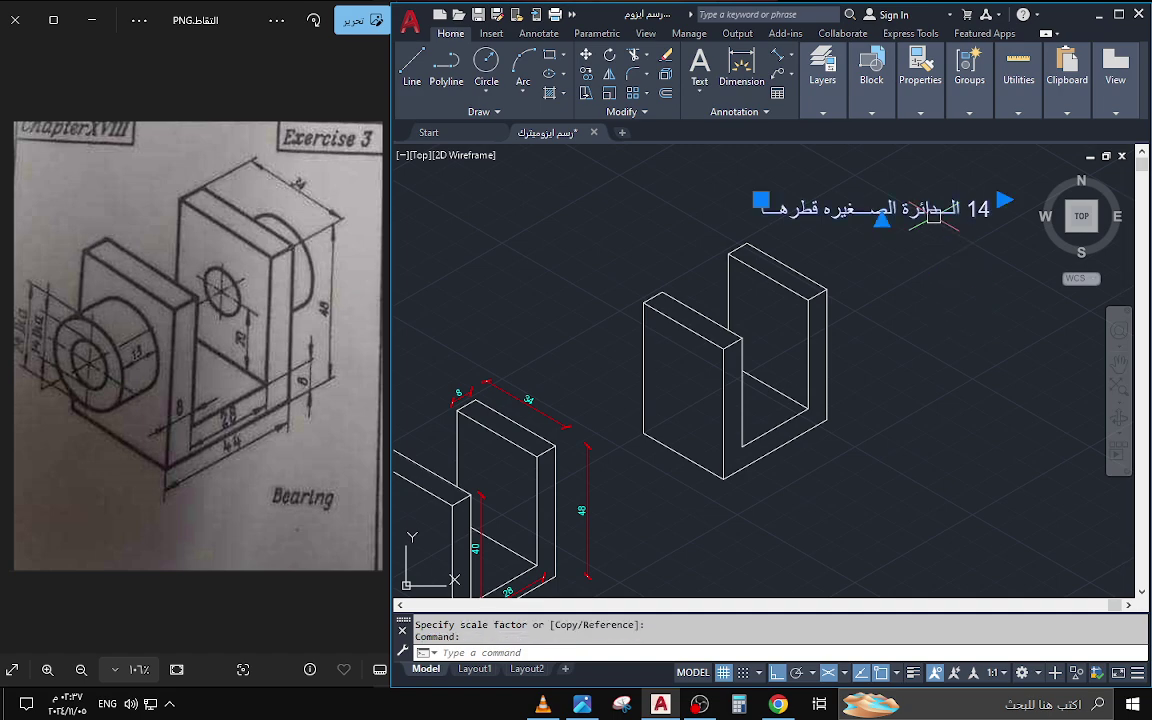
{"action": "type", "text": "m"}
{"action": "key", "text": "Return"}
{"action": "left_click", "coordinate": [1003, 220]}
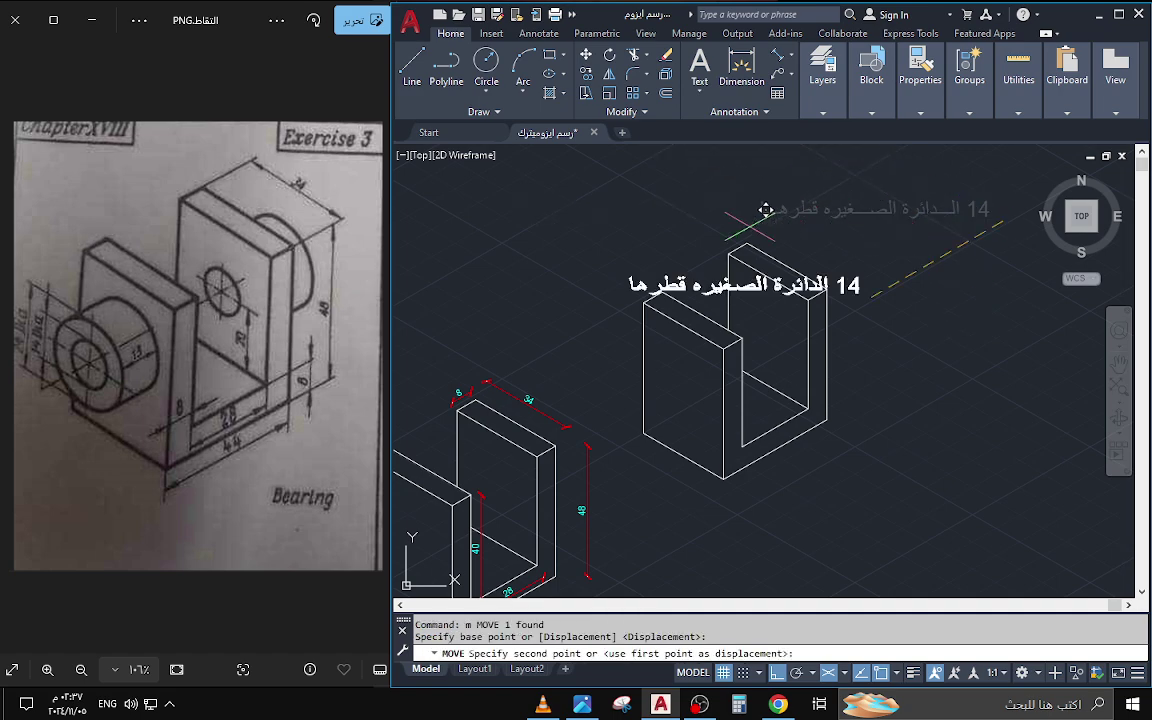
{"action": "left_click", "coordinate": [920, 200]}
- Paste a duplicate of the small-circle note above the original
{"action": "key", "text": "ctrl+c"}
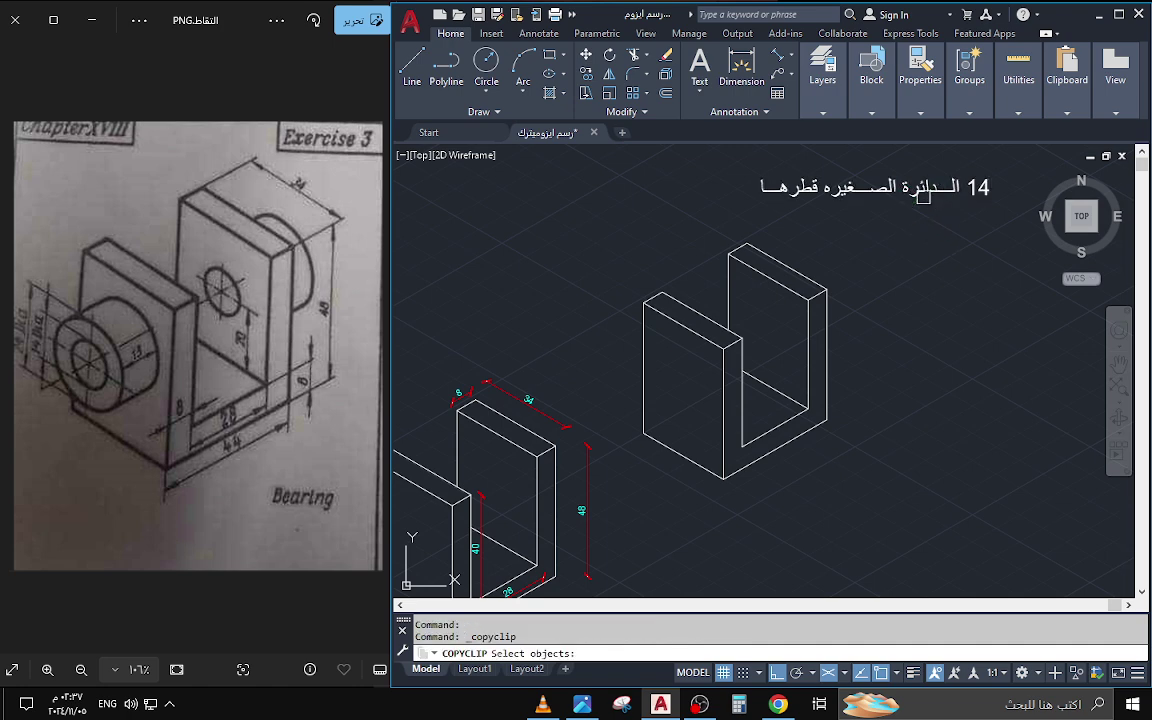
{"action": "left_click", "coordinate": [830, 184]}
{"action": "key", "text": "Return"}
{"action": "key", "text": "ctrl+v"}
{"action": "scroll", "coordinate": [874, 224], "scroll_direction": "down", "scroll_amount": 2}
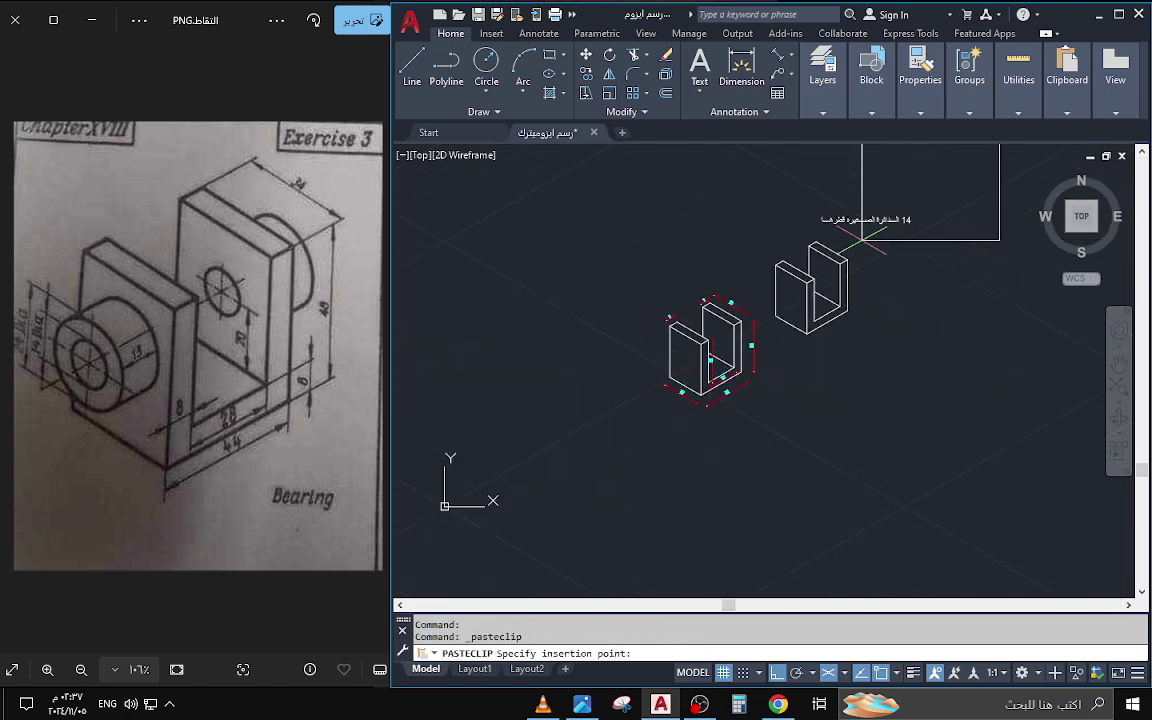
{"action": "key", "text": "Escape"}
{"action": "scroll", "coordinate": [900, 250], "scroll_direction": "up", "scroll_amount": 3}
{"action": "left_click", "coordinate": [810, 222]}
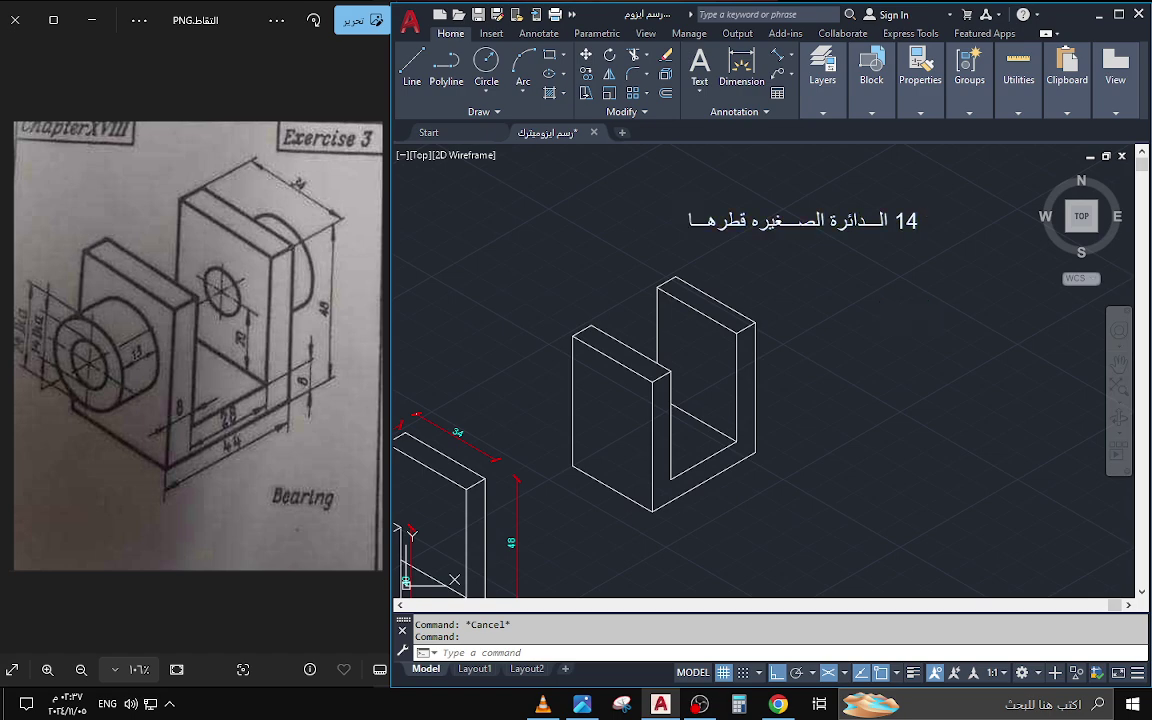
{"action": "key", "text": "ctrl+v"}
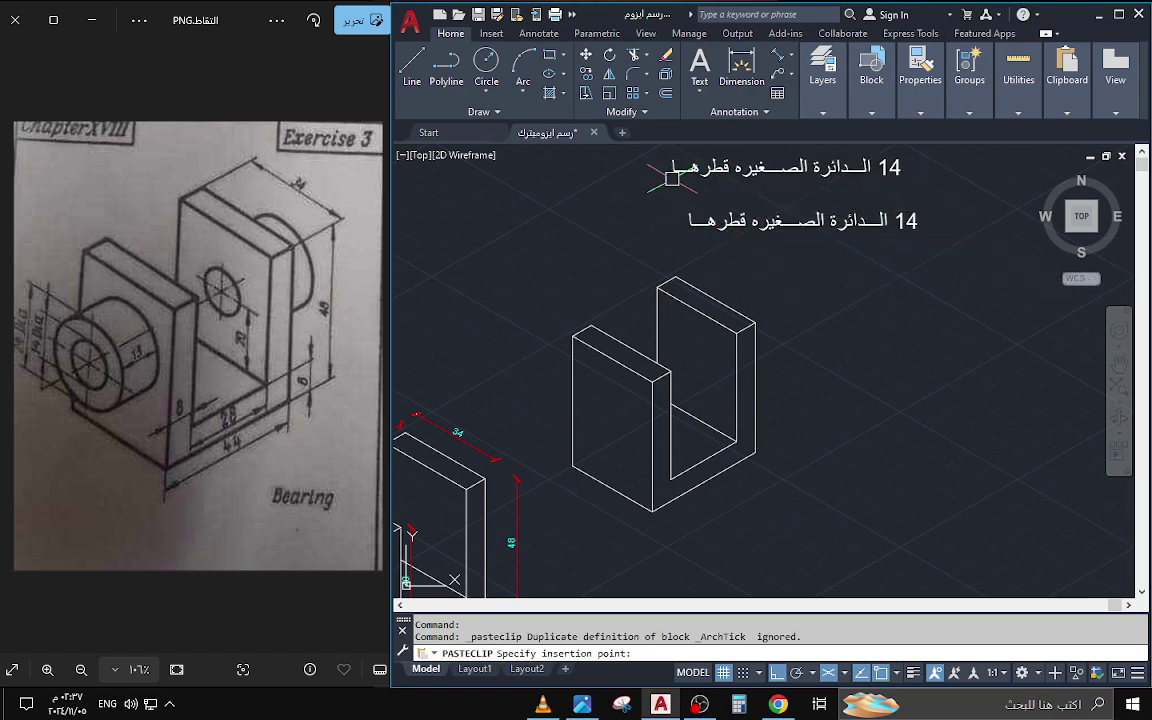
{"action": "left_click", "coordinate": [672, 172]}
- Change the duplicate's text to the Arabic note 'قطر الدائرة الكبيرة24'
{"action": "double_click", "coordinate": [780, 168]}
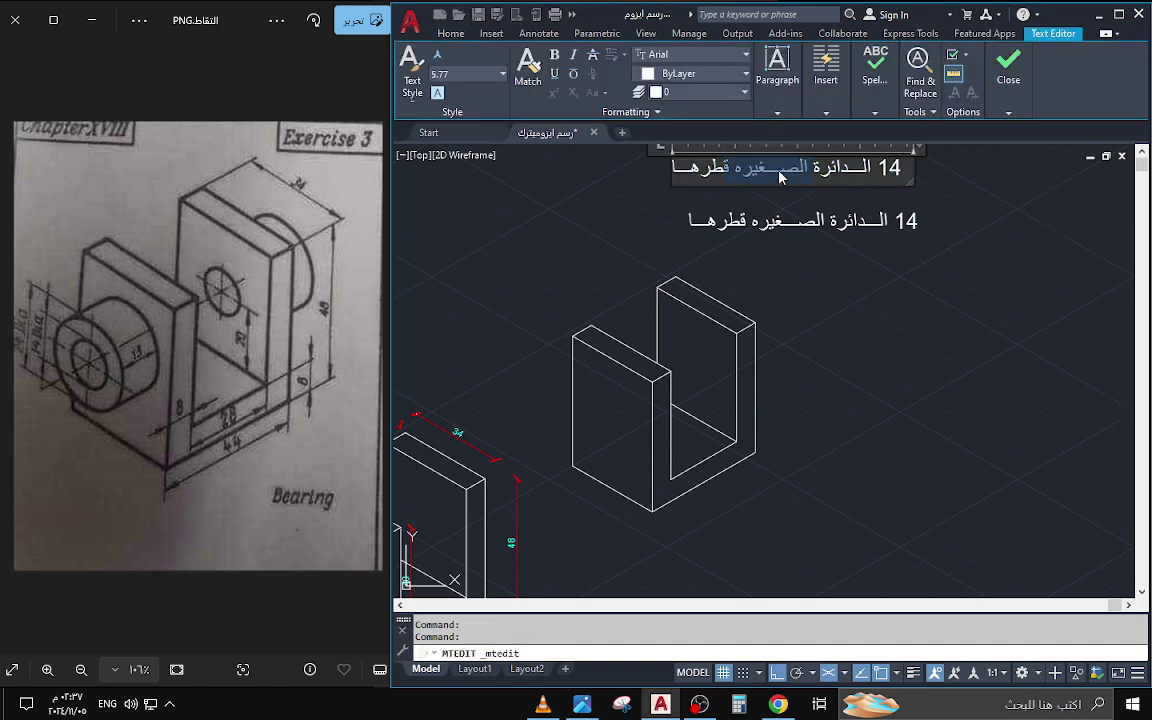
{"action": "type", "text": "hg.fdv"}
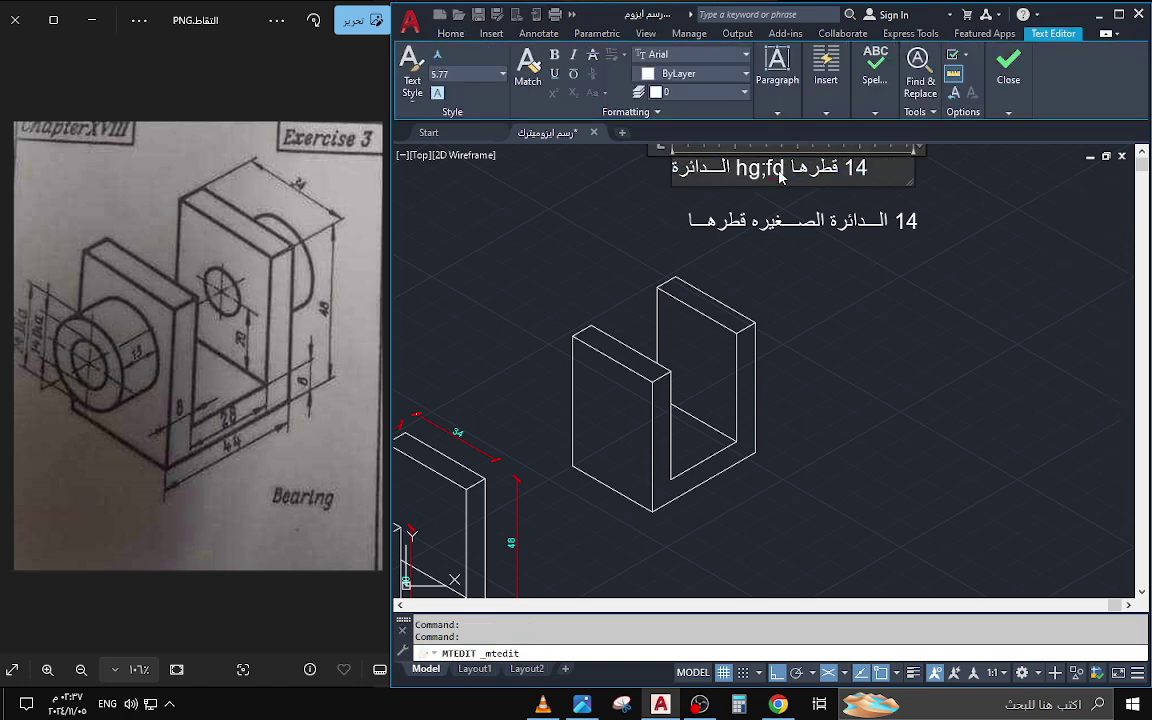
{"action": "key", "text": "ctrl+a"}
{"action": "key", "text": "BackSpace"}
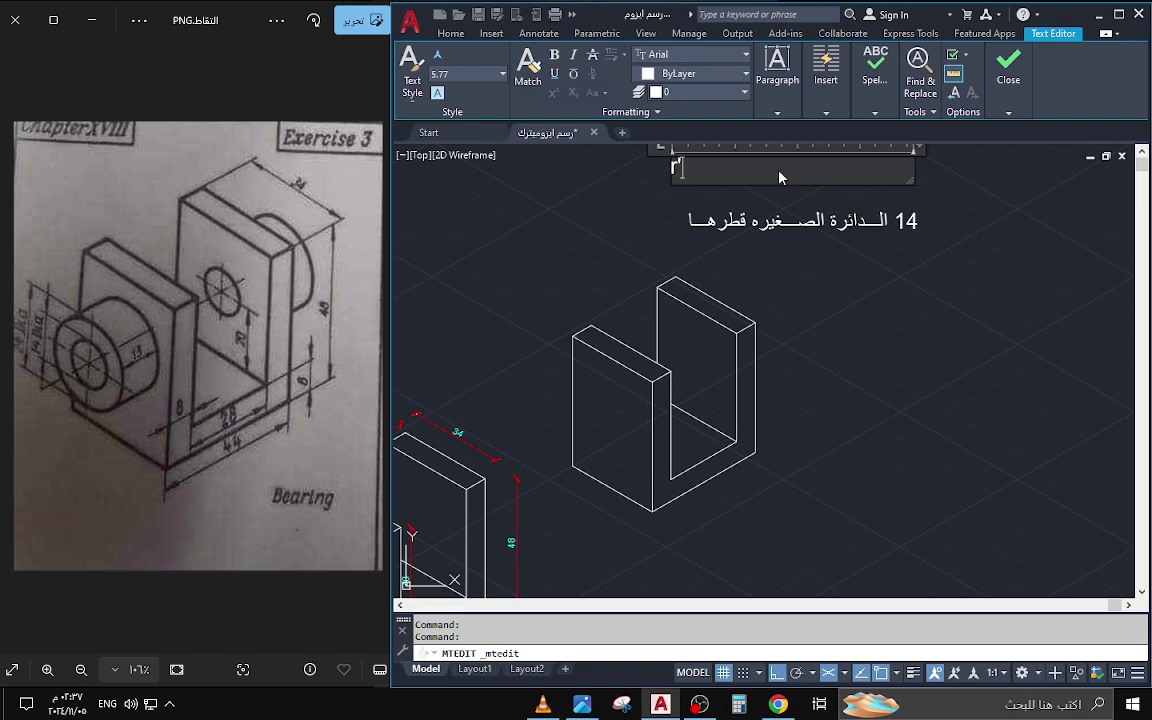
{"action": "key", "text": "alt+shift"}
{"action": "type", "text": "قطر ال"}
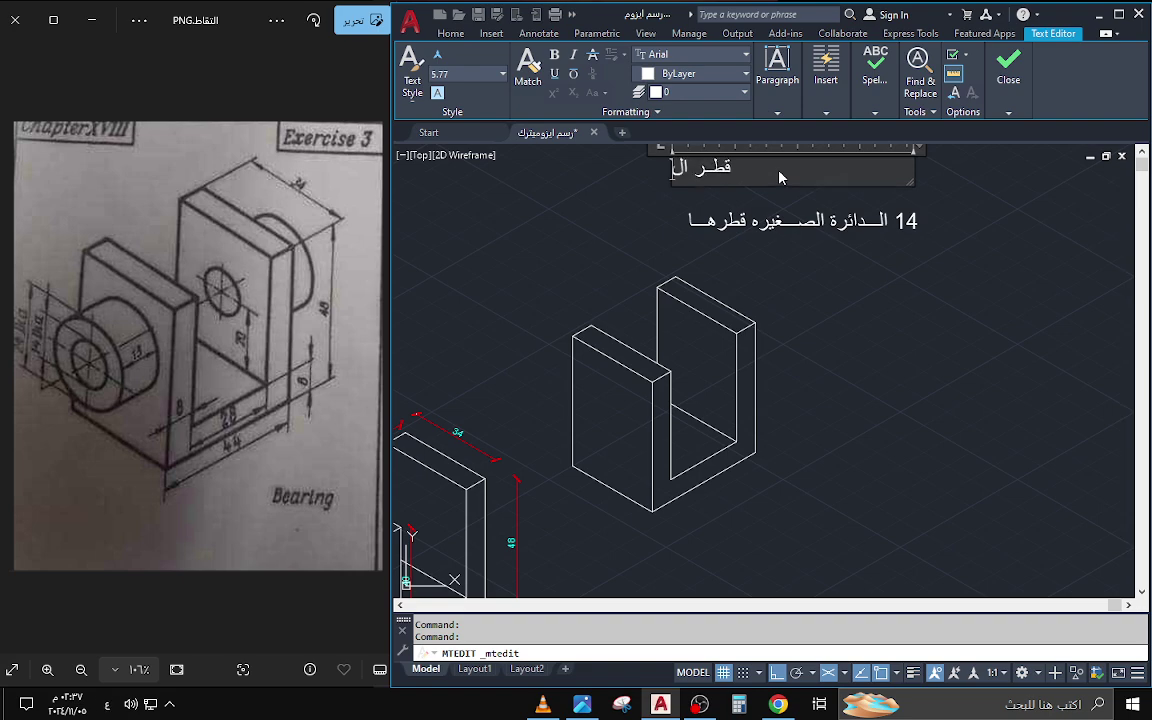
{"action": "type", "text": "دائ"}
{"action": "type", "text": "رة الكب"}
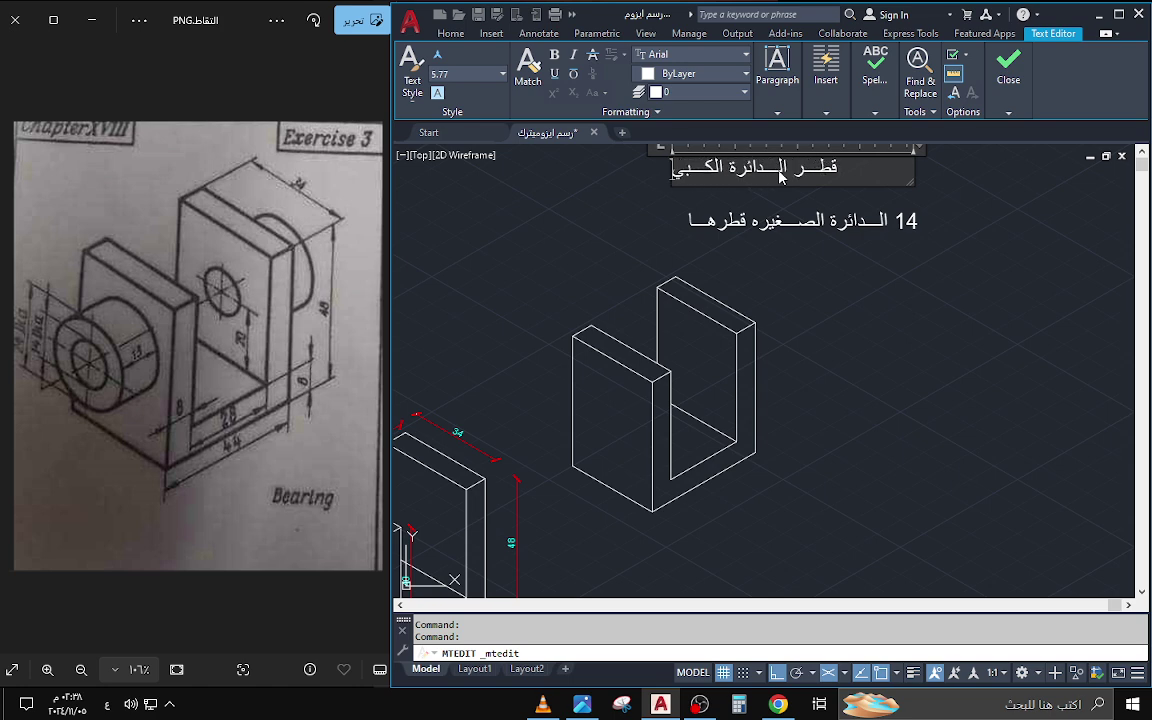
{"action": "type", "text": "يرة"}
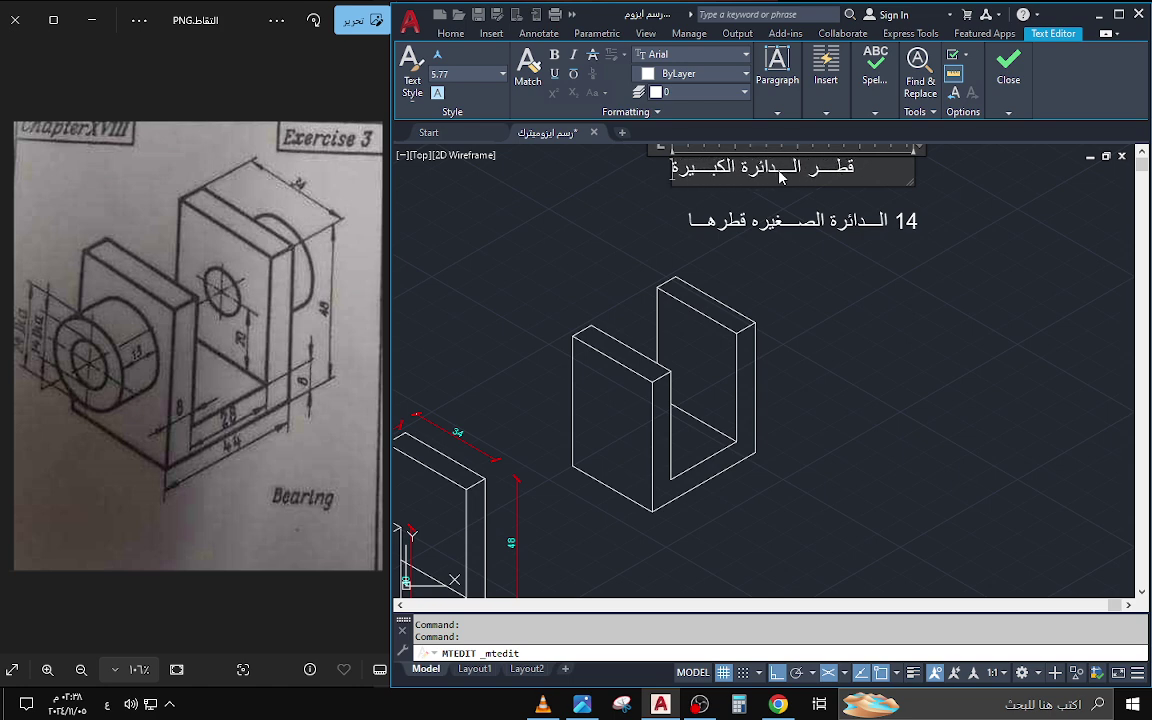
{"action": "type", "text": "24"}
{"action": "left_click", "coordinate": [862, 250]}
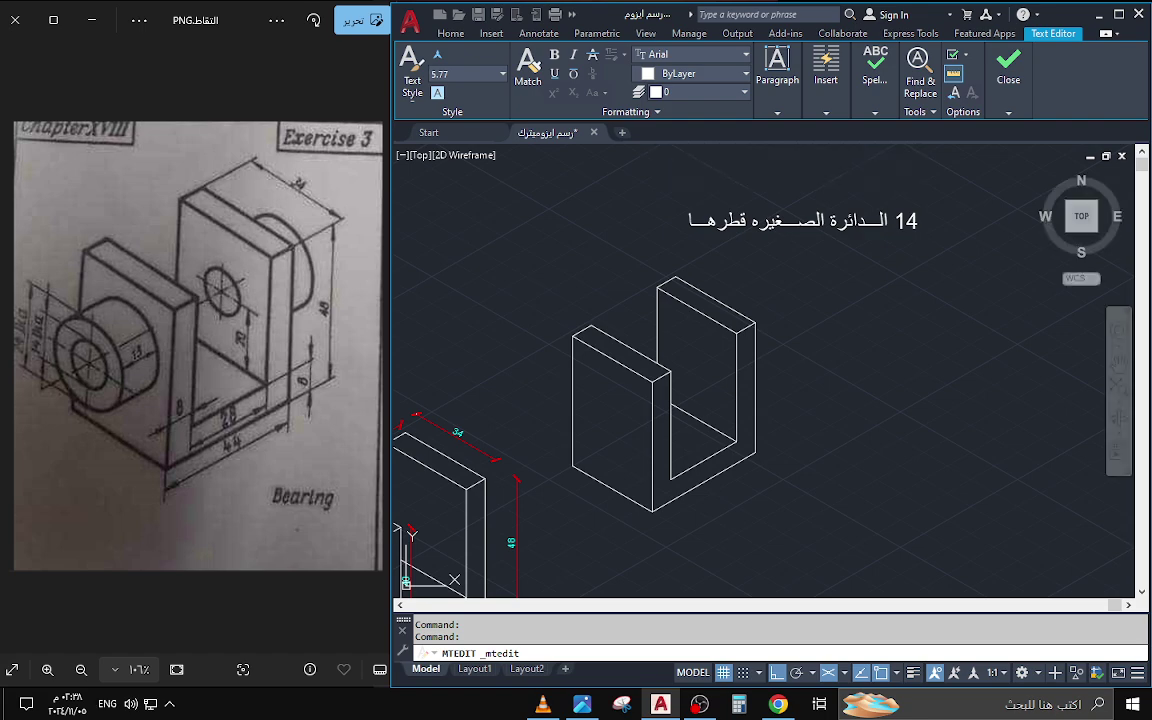
- Paste a copy of the 14 small-circle note above the other notes
{"action": "scroll", "coordinate": [862, 298], "scroll_direction": "up", "scroll_amount": 2}
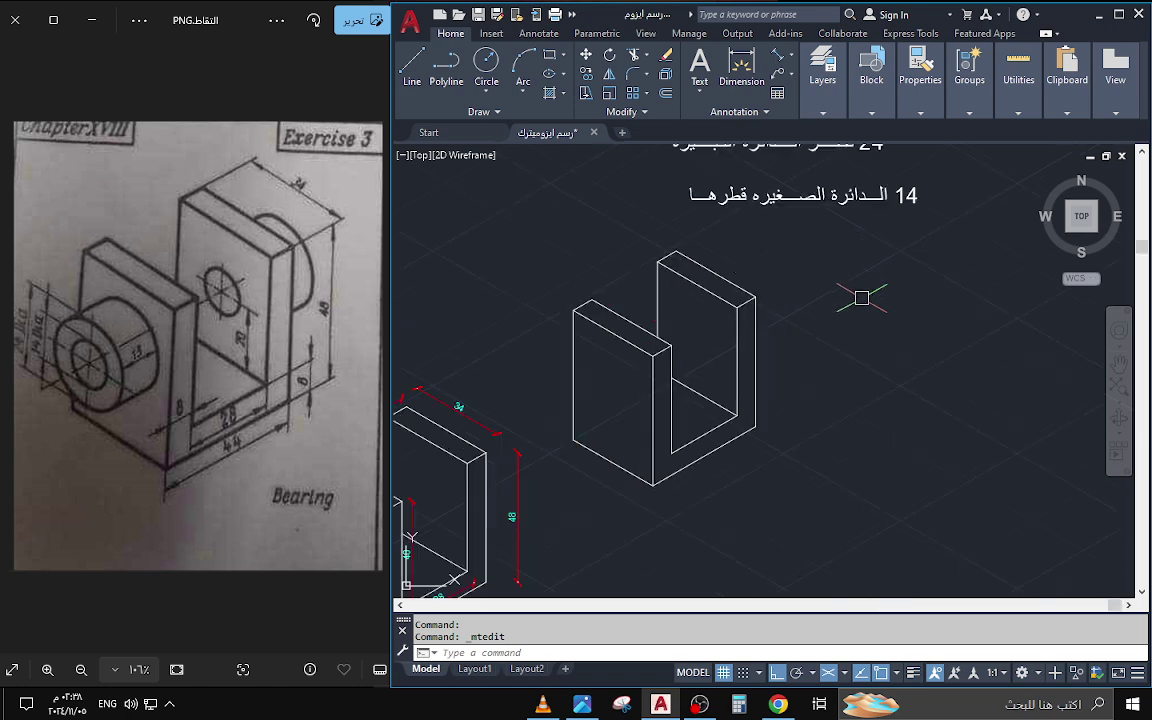
{"action": "scroll", "coordinate": [862, 300], "scroll_direction": "down", "scroll_amount": 2}
{"action": "middle_click_drag", "start_coordinate": [862, 301], "coordinate": [856, 298]}
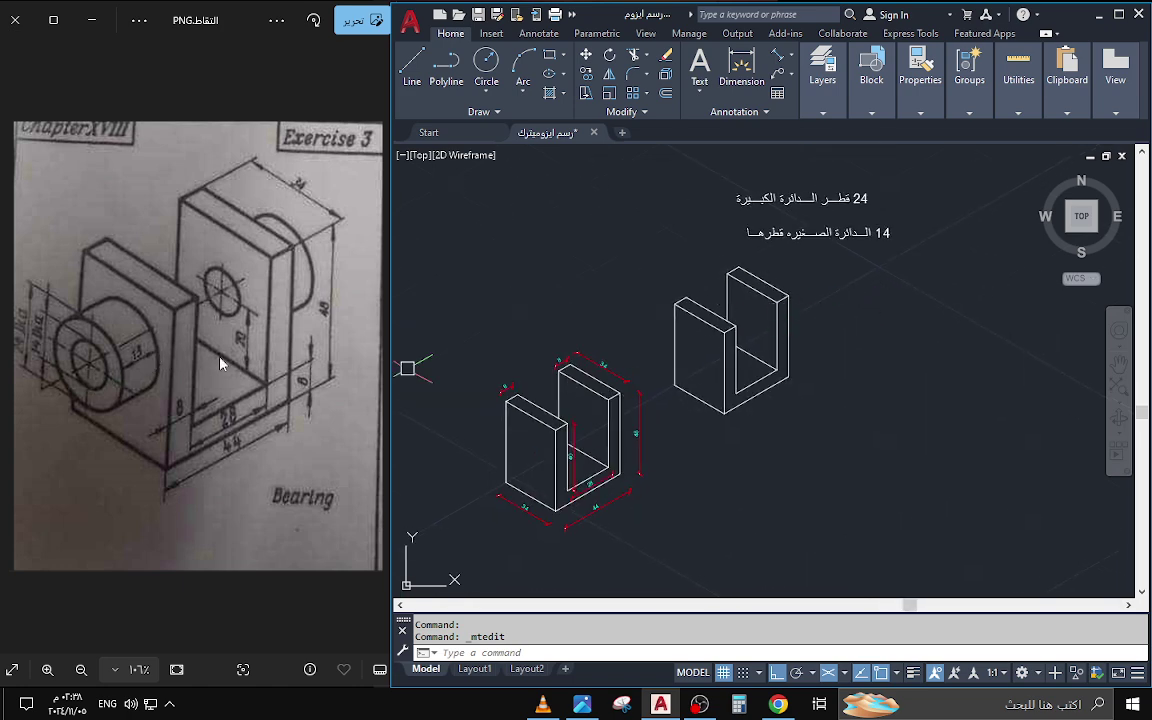
{"action": "left_click", "coordinate": [850, 232]}
{"action": "key", "text": "ctrl+c"}
{"action": "key", "text": "ctrl+v"}
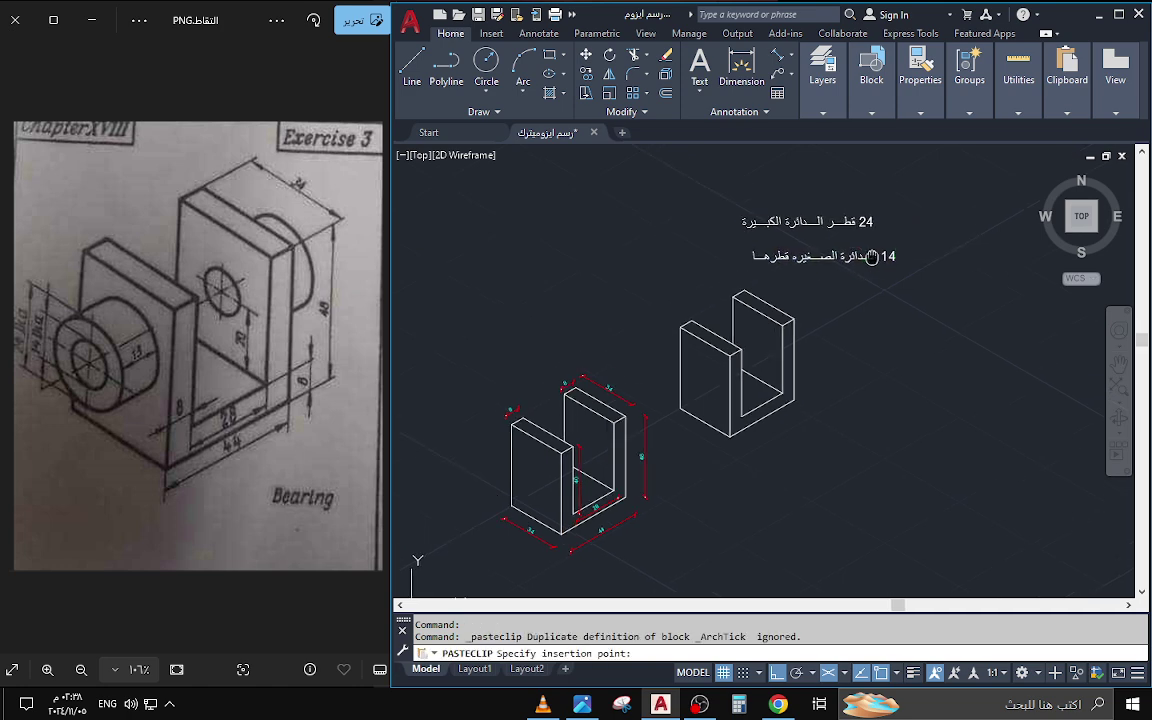
{"action": "middle_click_drag", "start_coordinate": [872, 257], "coordinate": [872, 321]}
{"action": "left_click", "coordinate": [872, 237]}
- Replace the pasted copy's text with the offset-distance note reading 13
{"action": "double_click", "coordinate": [835, 236]}
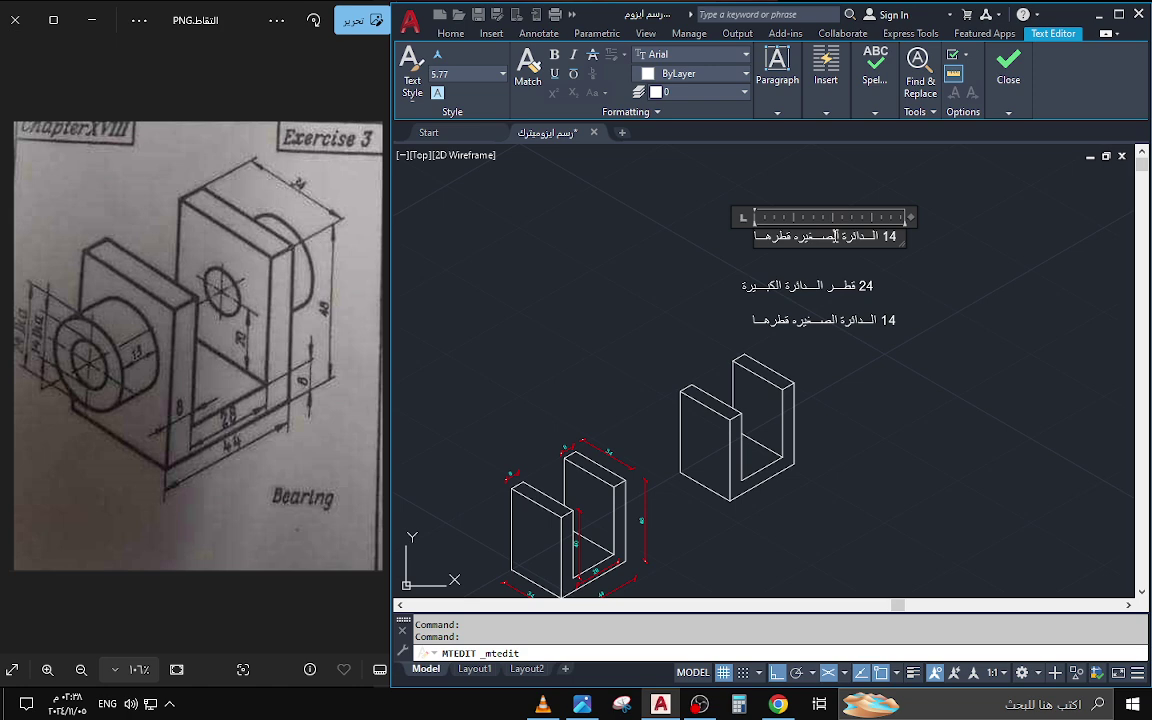
{"action": "key", "text": "Delete"}
{"action": "type", "text": "مسافه الازيـــاح"}
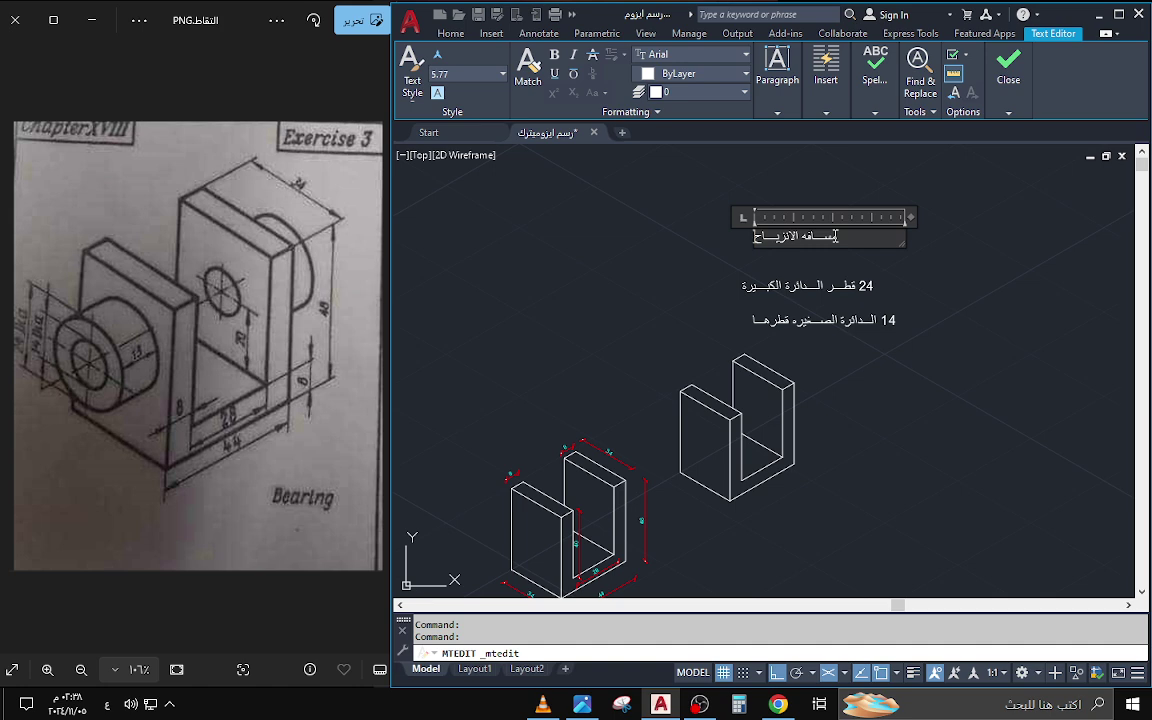
{"action": "type", "text": "13"}
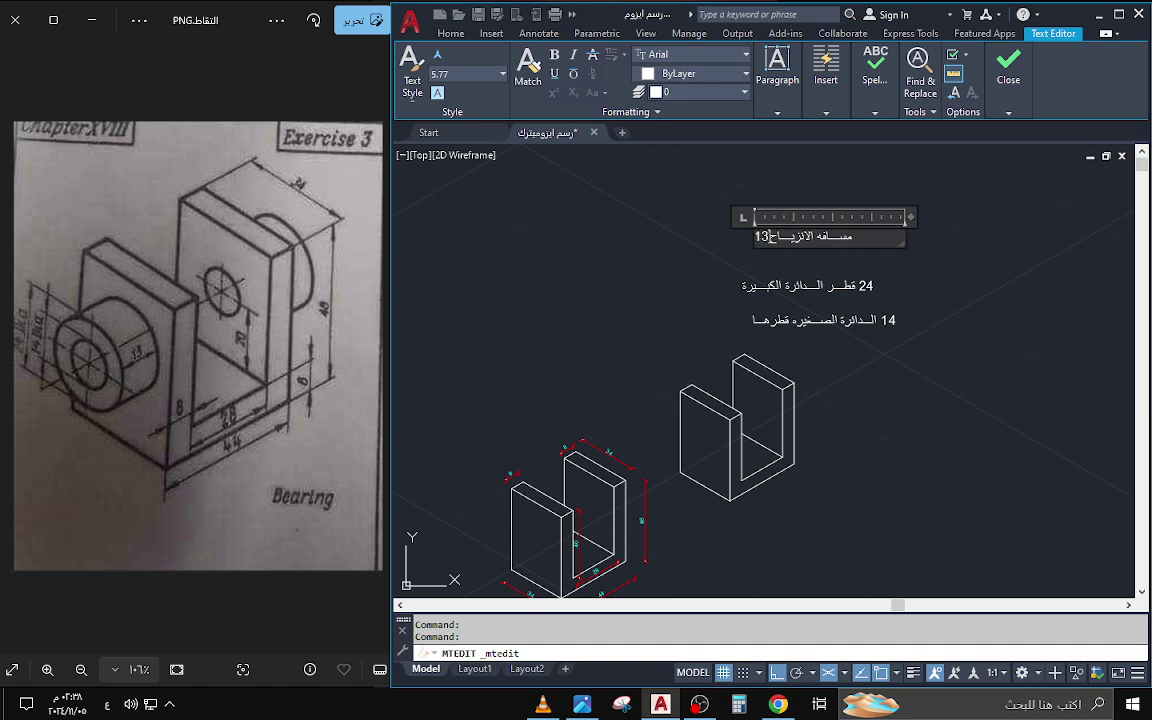
{"action": "left_click", "coordinate": [834, 252]}
{"action": "scroll", "coordinate": [834, 252], "scroll_direction": "down", "scroll_amount": 2}
- Begin moving the offset-distance note by picking a base point
{"action": "left_click", "coordinate": [818, 242]}
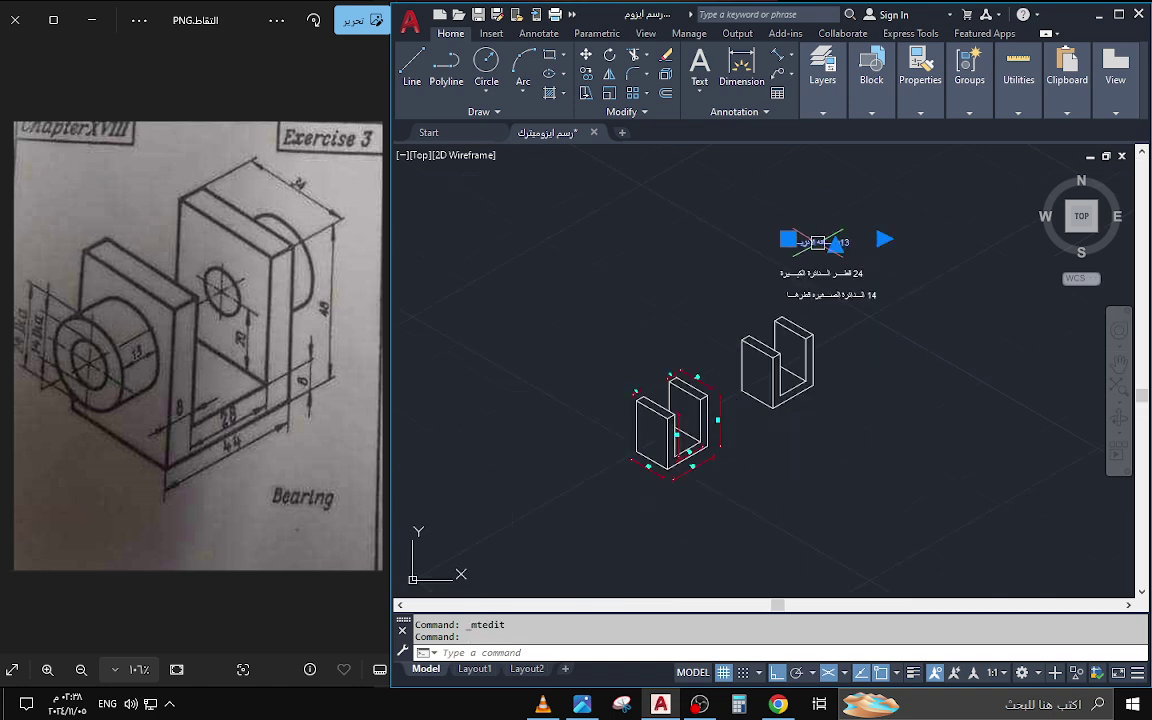
{"action": "key", "text": "m"}
{"action": "key", "text": "Return"}
{"action": "scroll", "coordinate": [818, 242], "scroll_direction": "up", "scroll_amount": 3}
{"action": "left_click", "coordinate": [745, 250]}
{"action": "scroll", "coordinate": [869, 266], "scroll_direction": "down", "scroll_amount": 1}
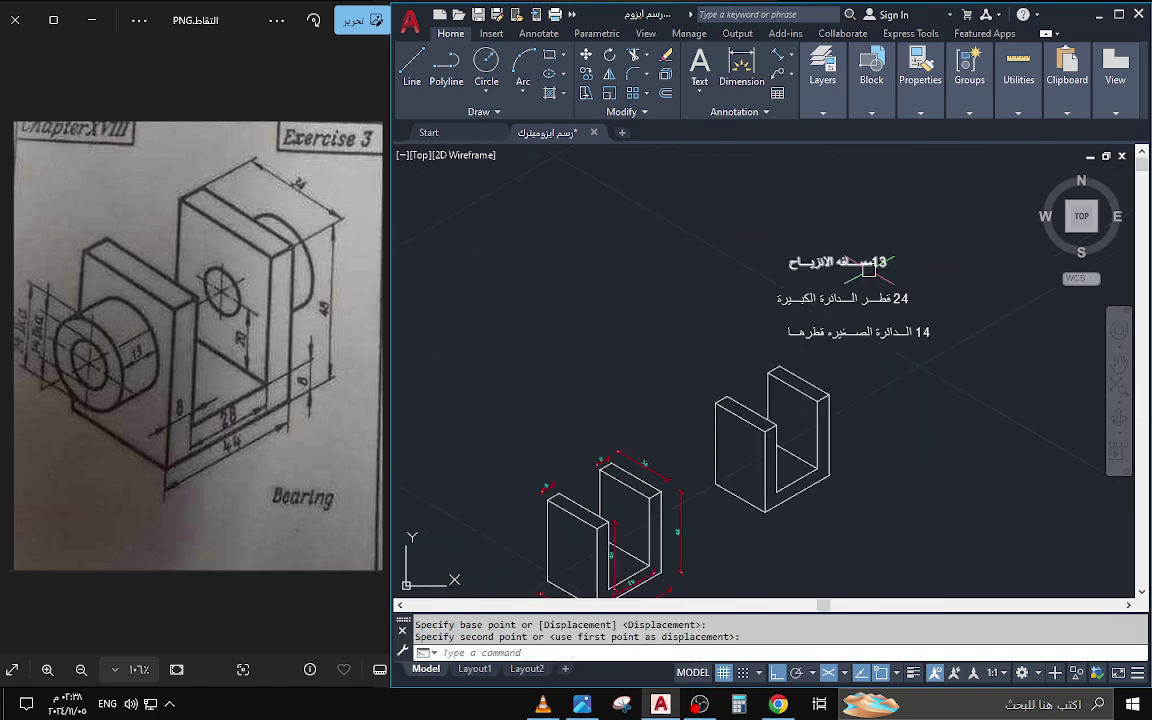
{"action": "scroll", "coordinate": [869, 266], "scroll_direction": "up", "scroll_amount": 2}
{"action": "scroll", "coordinate": [860, 290], "scroll_direction": "down", "scroll_amount": 2}
{"action": "middle_click_drag", "start_coordinate": [861, 400], "coordinate": [870, 337]}
- Window-select the three Arabic notes and erase them
{"action": "left_click", "coordinate": [922, 166]}
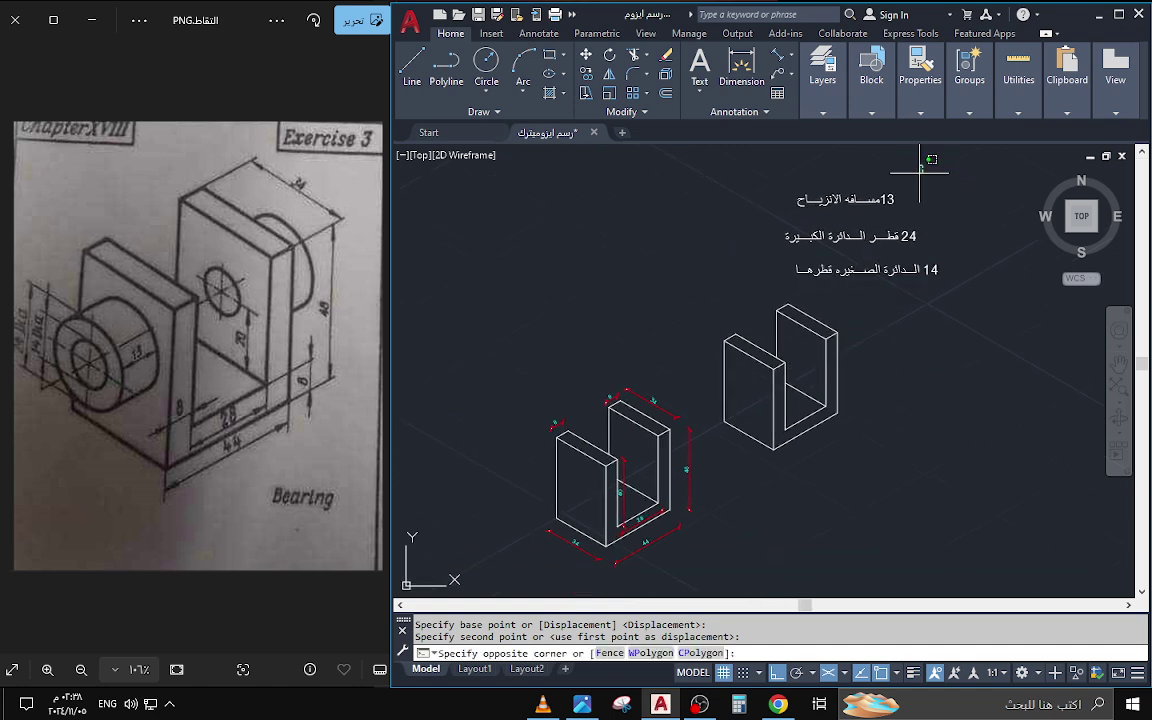
{"action": "left_click", "coordinate": [870, 297]}
{"action": "type", "text": "e"}
{"action": "key", "text": "Return"}
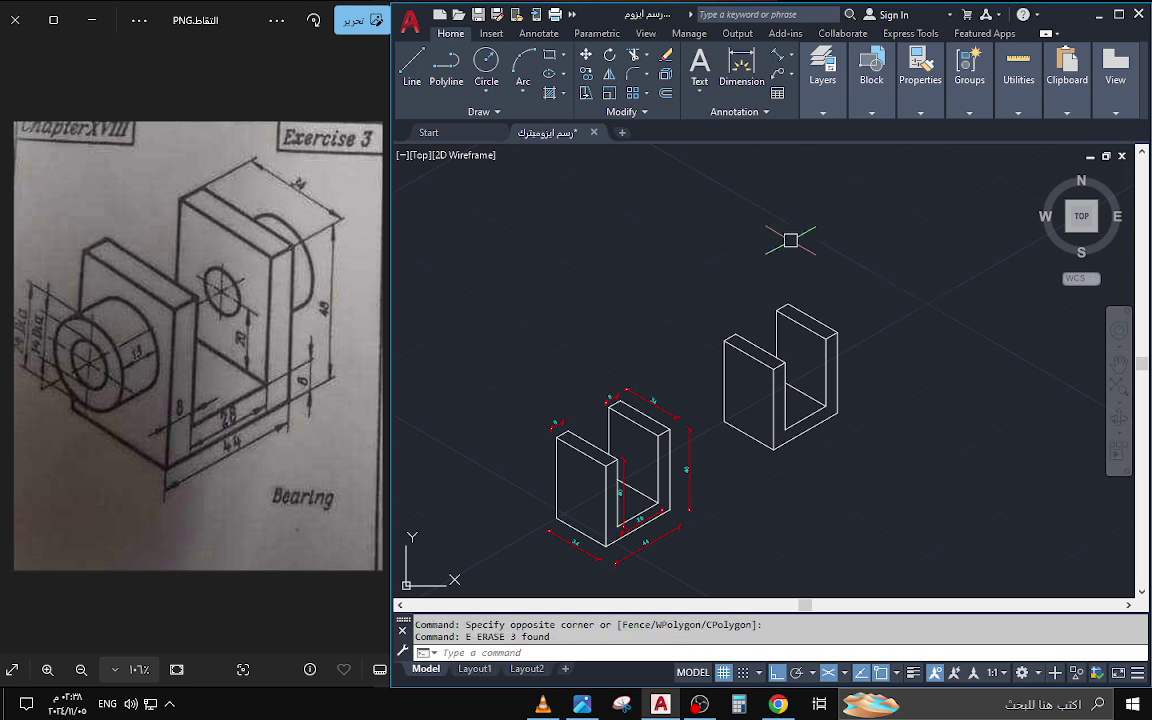
- Check the ellipse options and reference photo, then start a multiline text note
{"action": "left_click", "coordinate": [564, 75]}
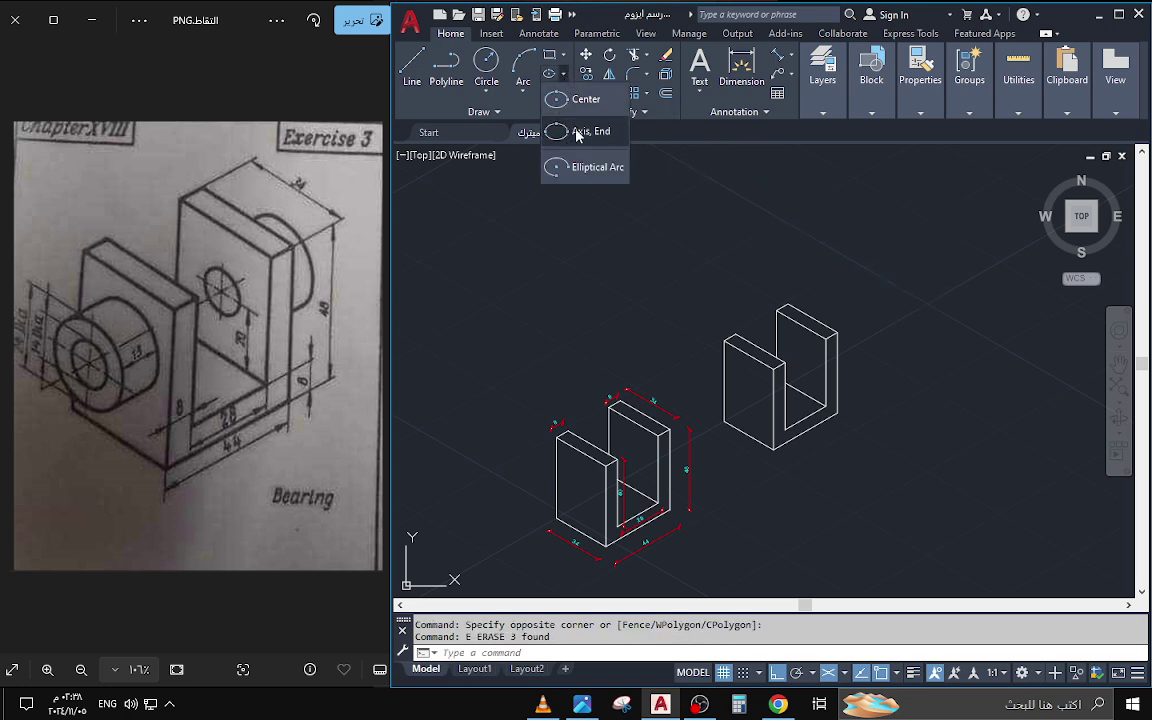
{"action": "left_click", "coordinate": [242, 350]}
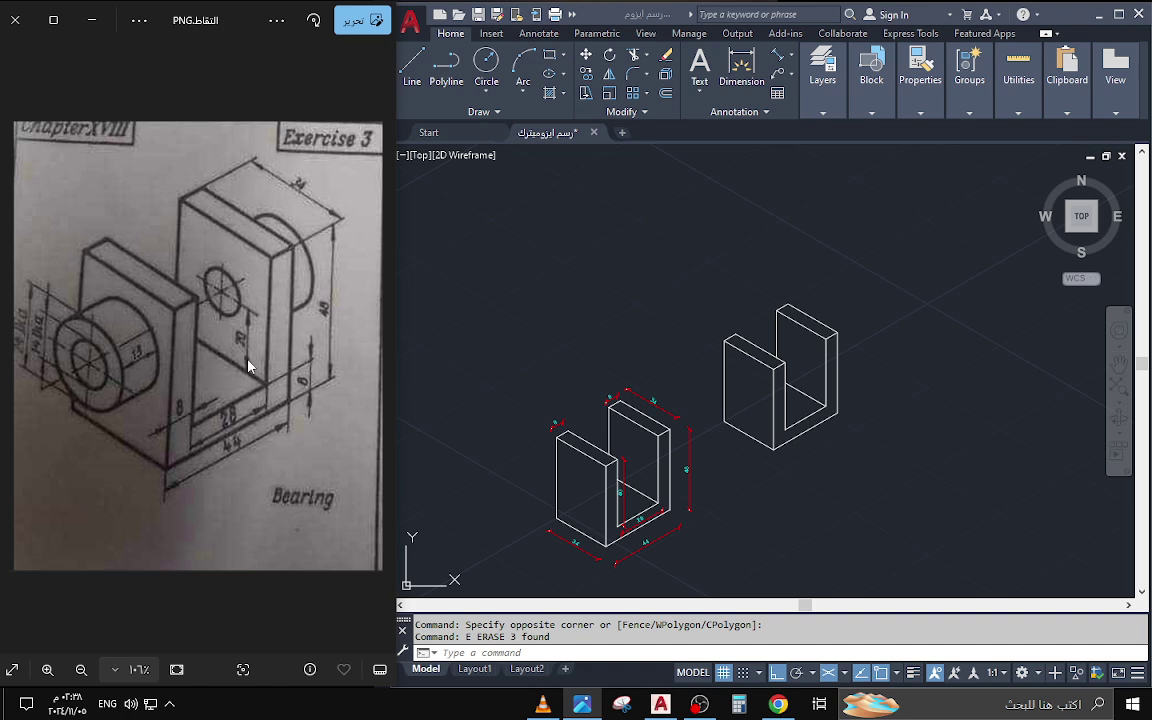
{"action": "left_click", "coordinate": [884, 427]}
{"action": "scroll", "coordinate": [880, 424], "scroll_direction": "up", "scroll_amount": 5}
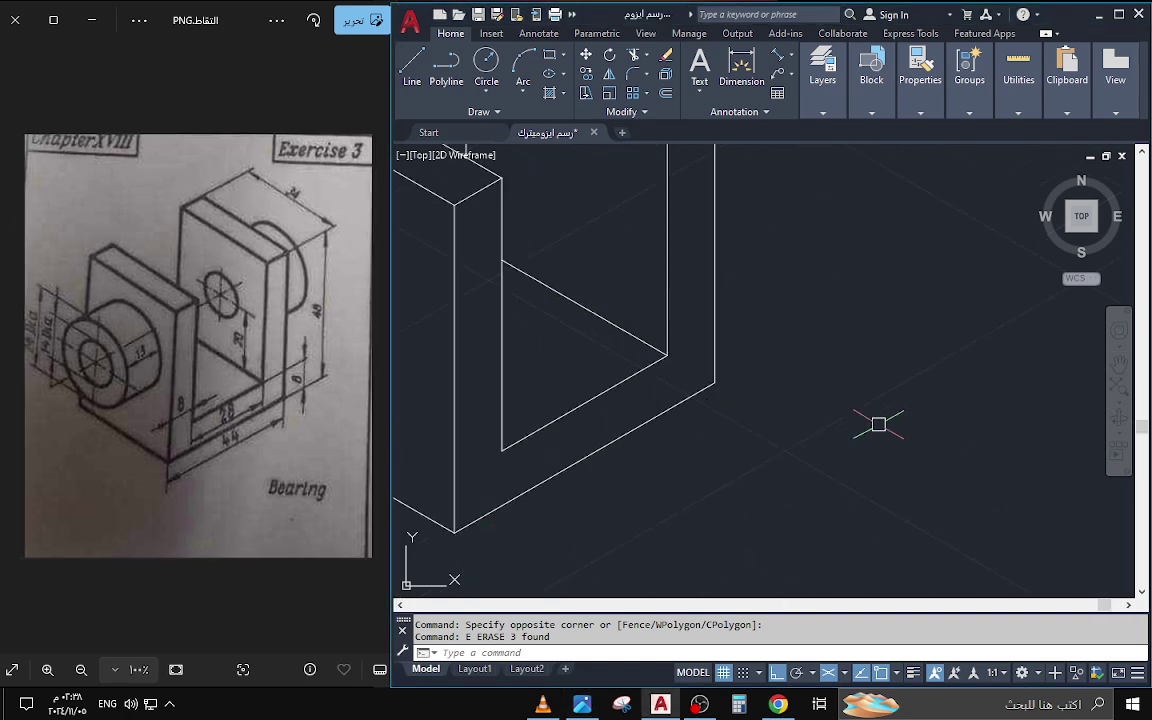
{"action": "type", "text": "l"}
{"action": "key", "text": "Return"}
{"action": "key", "text": "Escape"}
{"action": "scroll", "coordinate": [720, 358], "scroll_direction": "down", "scroll_amount": 4}
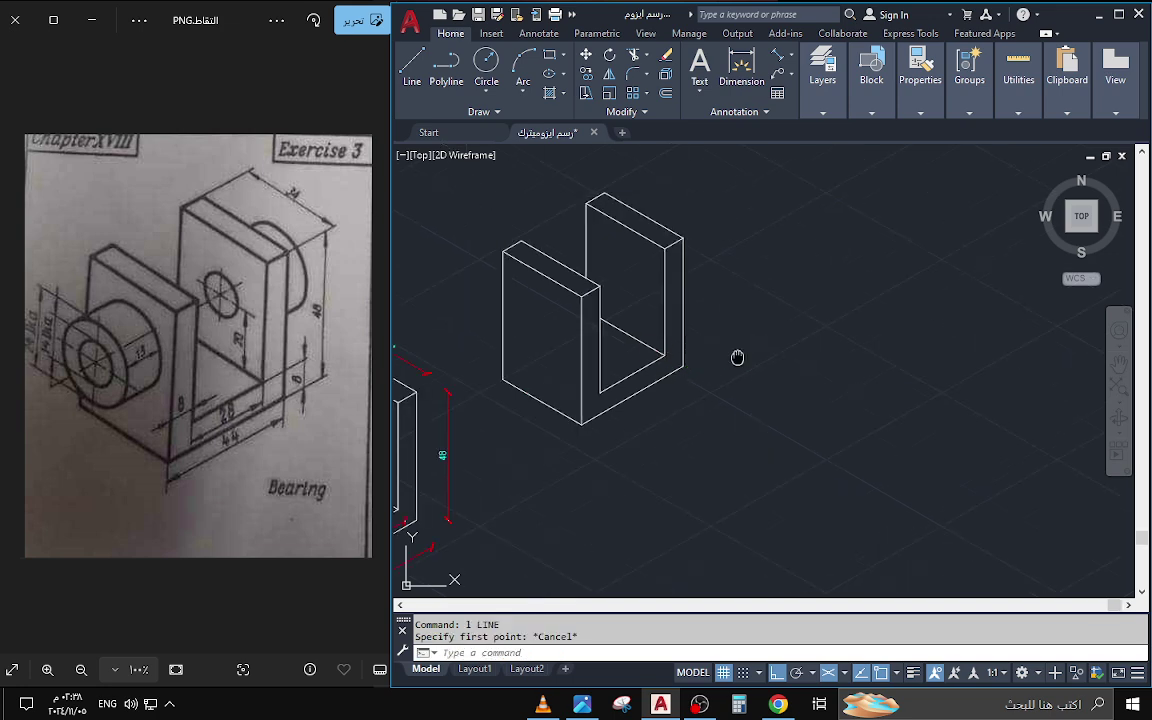
{"action": "type", "text": "t"}
{"action": "key", "text": "Return"}
- Type the Arabic auxiliary-line note 'سم خط مساعد من القطعه بطول34' in a new text box
{"action": "left_click", "coordinate": [816, 347]}
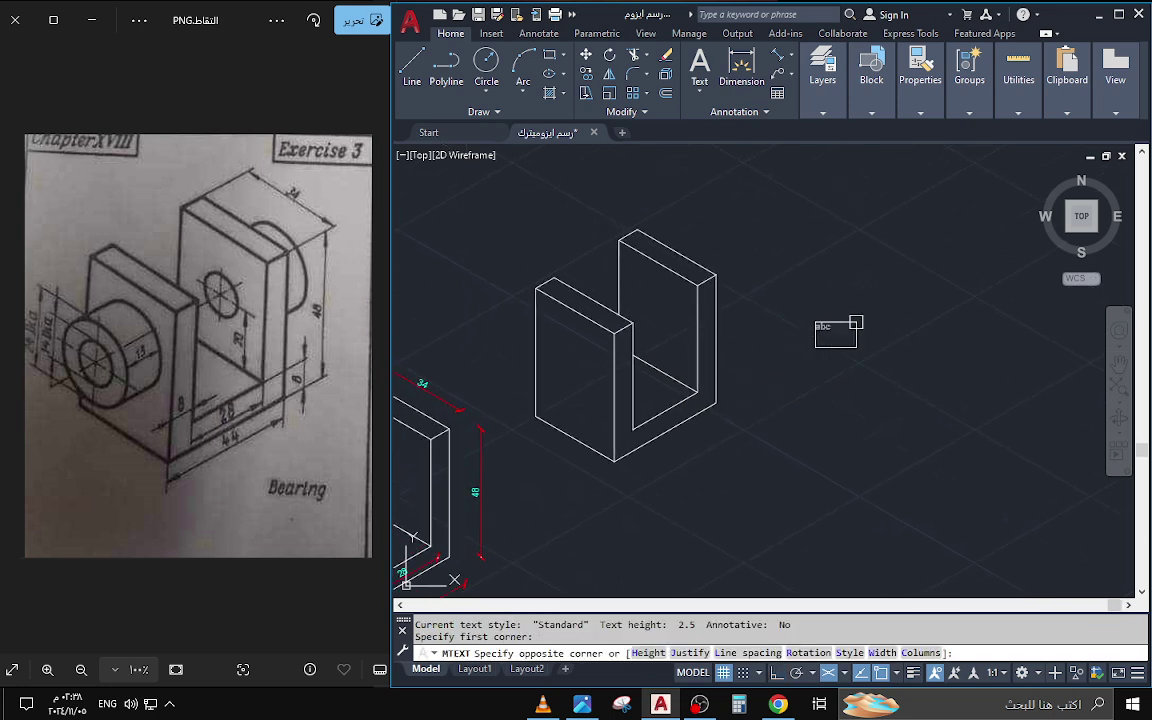
{"action": "left_click", "coordinate": [916, 297]}
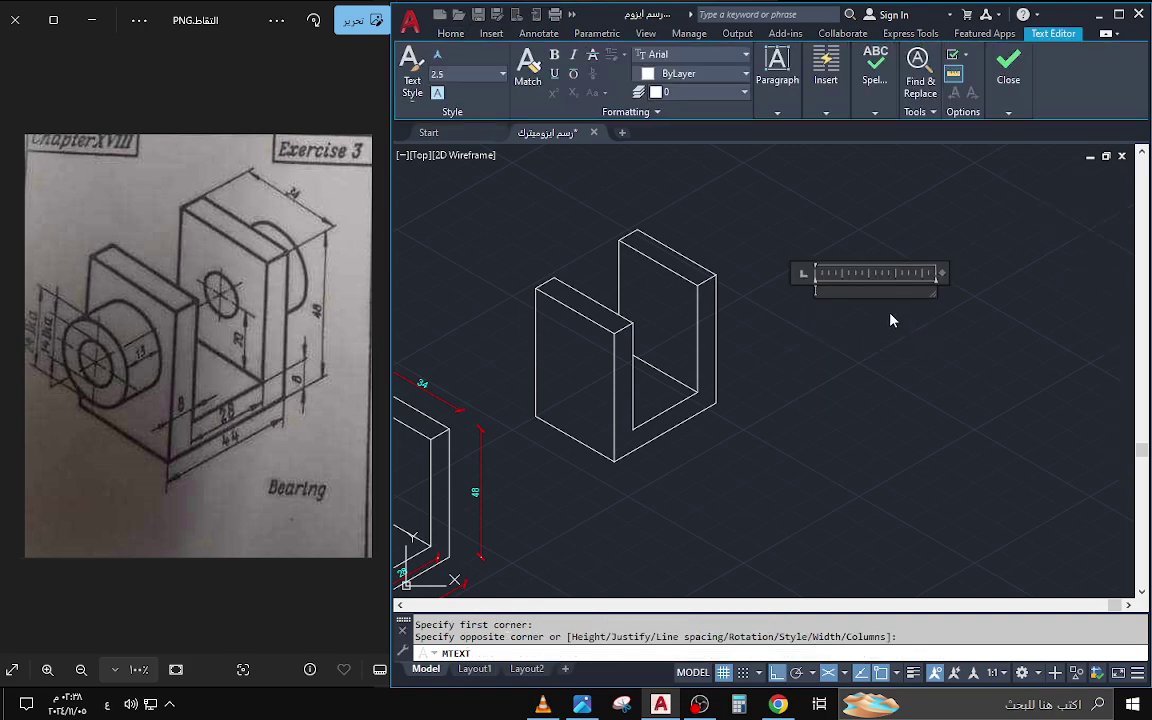
{"action": "type", "text": "س"}
{"action": "type", "text": "م"}
{"action": "type", "text": " خط مس"}
{"action": "type", "text": "اعد من ال"}
{"action": "type", "text": "قطعه"}
{"action": "type", "text": " ب"}
{"action": "type", "text": "طول34"}
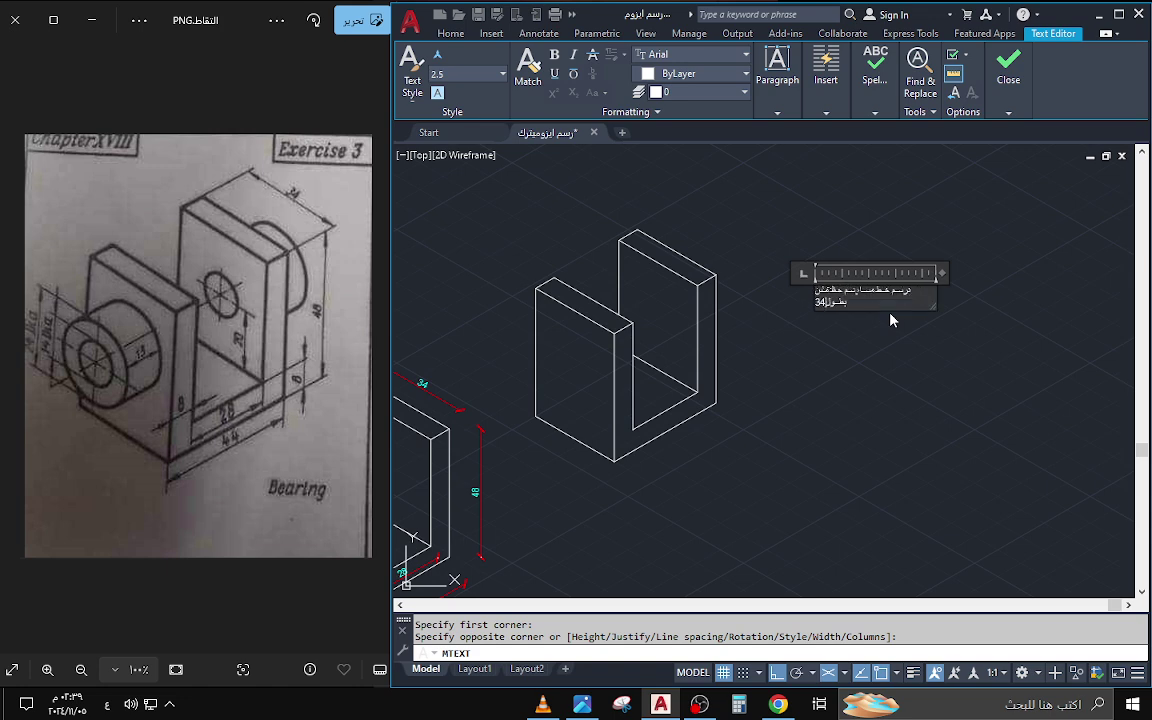
{"action": "key", "text": "Escape"}
- Enlarge the auxiliary-line note with SCALE from a base point beside it
{"action": "left_click", "coordinate": [864, 290]}
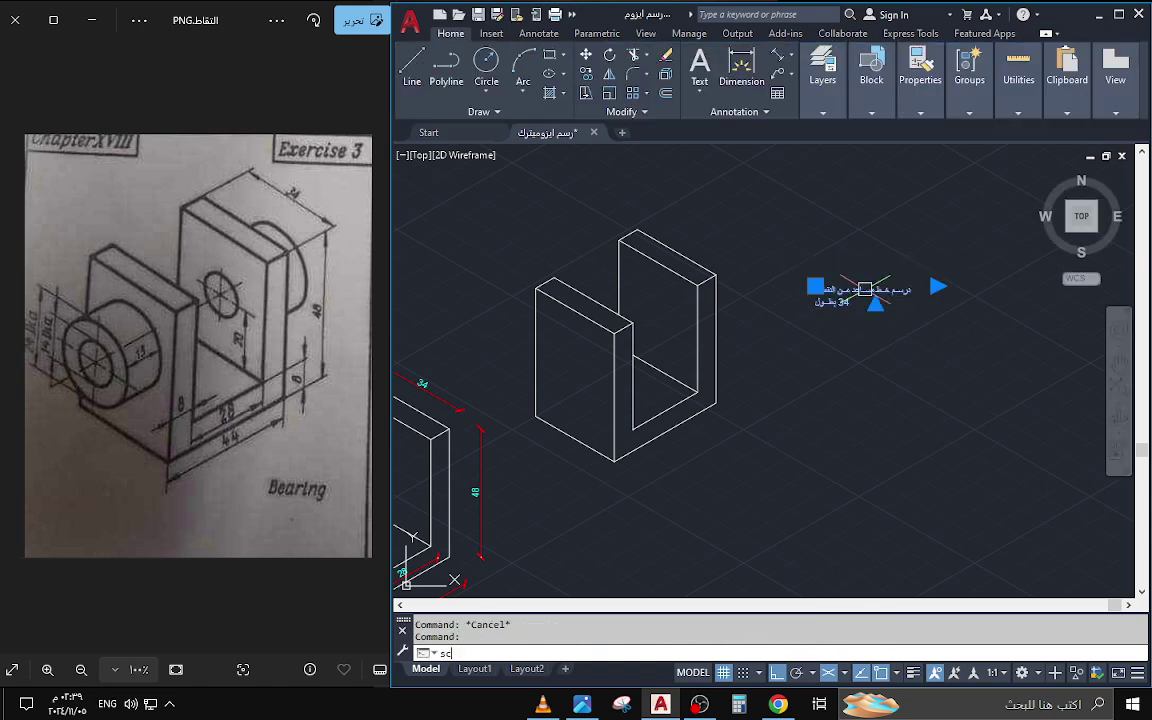
{"action": "type", "text": "sc"}
{"action": "key", "text": "Return"}
{"action": "left_click", "coordinate": [817, 284]}
{"action": "key", "text": "Return"}
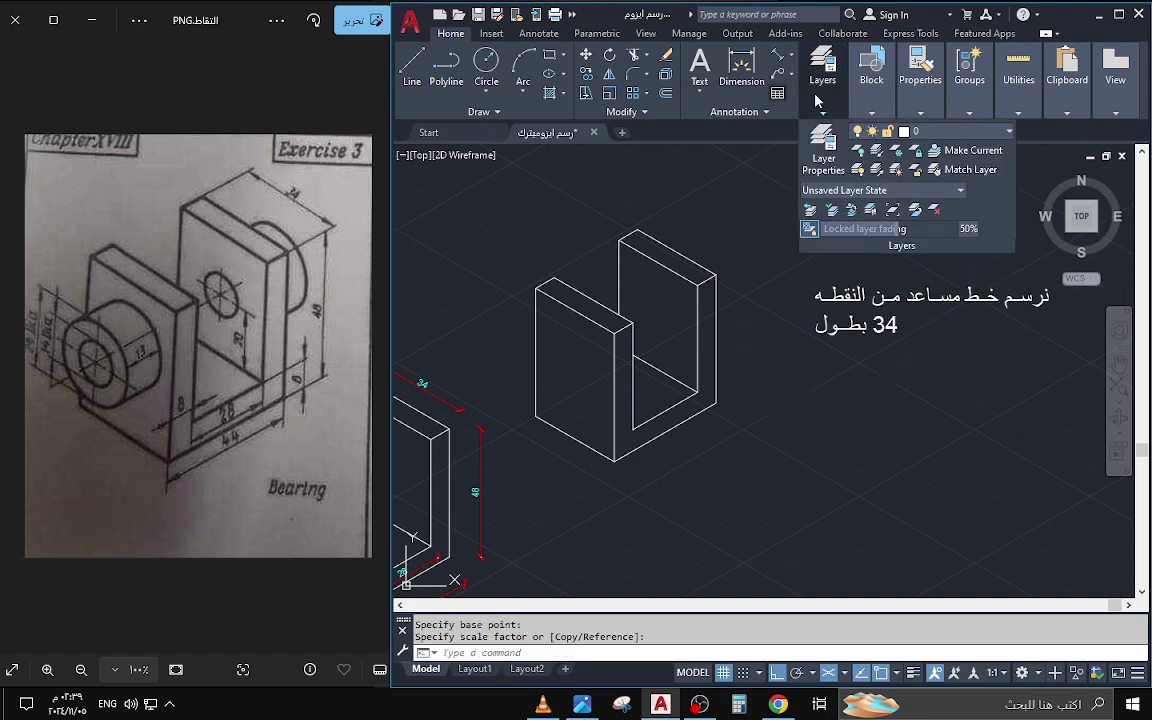
{"action": "mouse_move", "coordinate": [871, 80]}
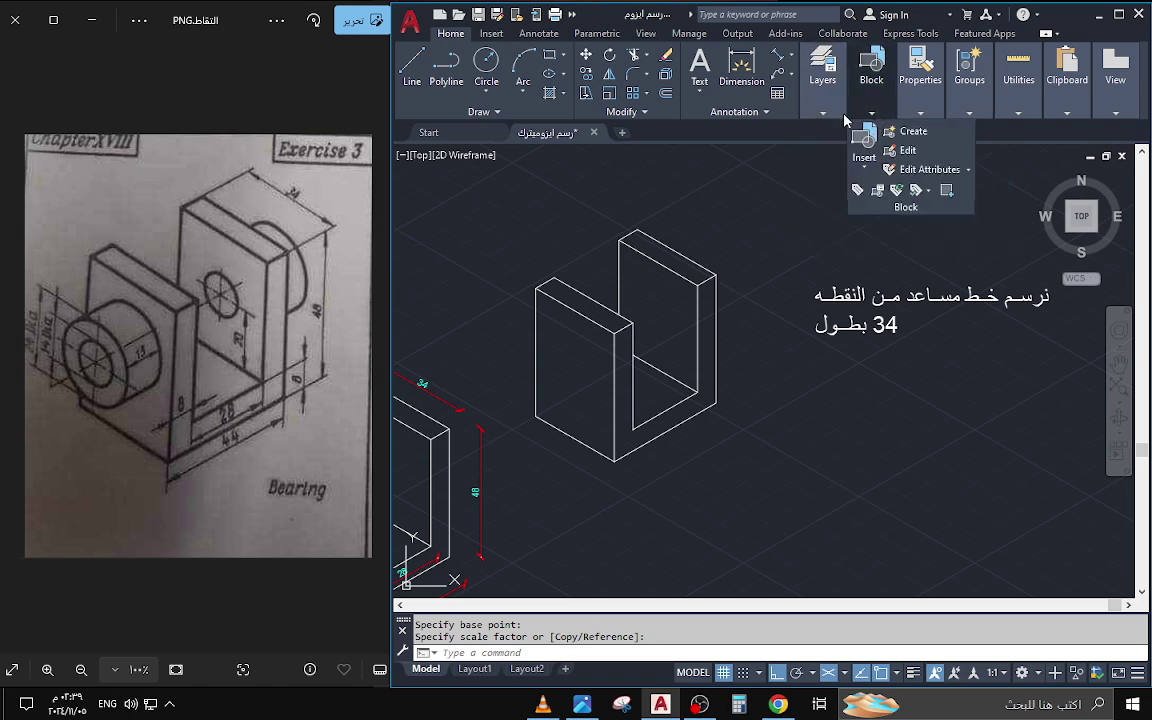
- Draw a 34-unit line from the upright's inner corner and delete the auxiliary-line note
{"action": "mouse_move", "coordinate": [920, 80]}
{"action": "left_click", "coordinate": [978, 131]}
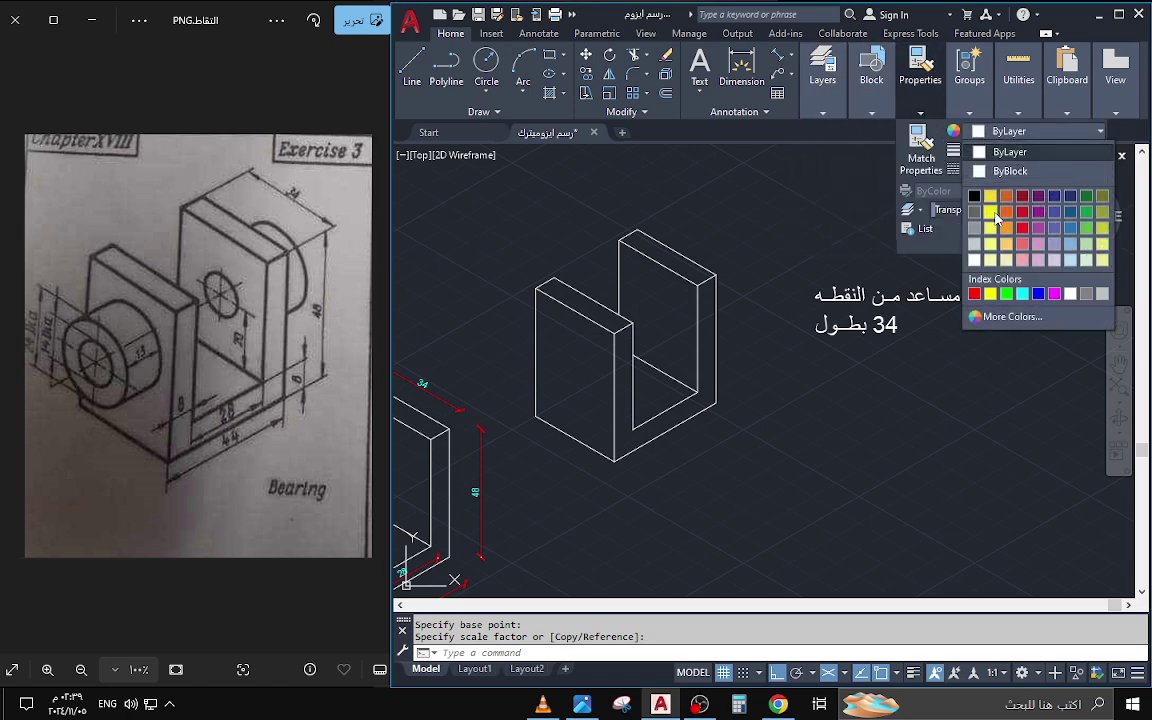
{"action": "left_click", "coordinate": [785, 428]}
{"action": "key", "text": "Escape"}
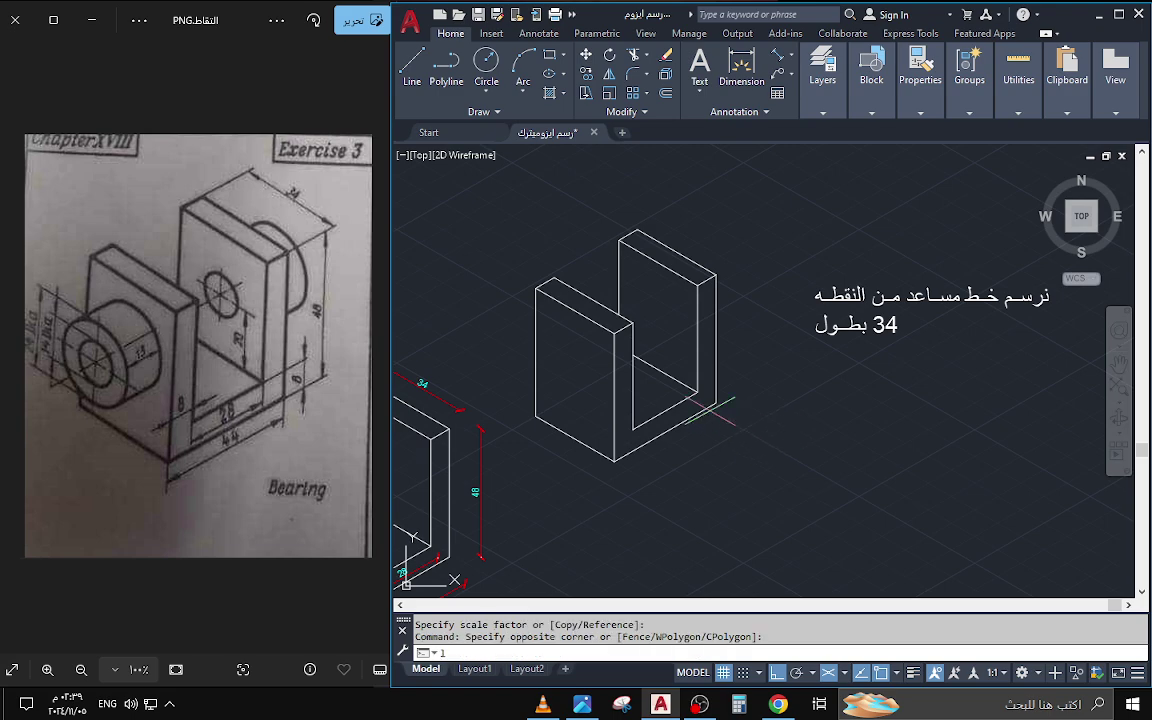
{"action": "type", "text": "l"}
{"action": "key", "text": "Return"}
{"action": "left_click", "coordinate": [697, 391]}
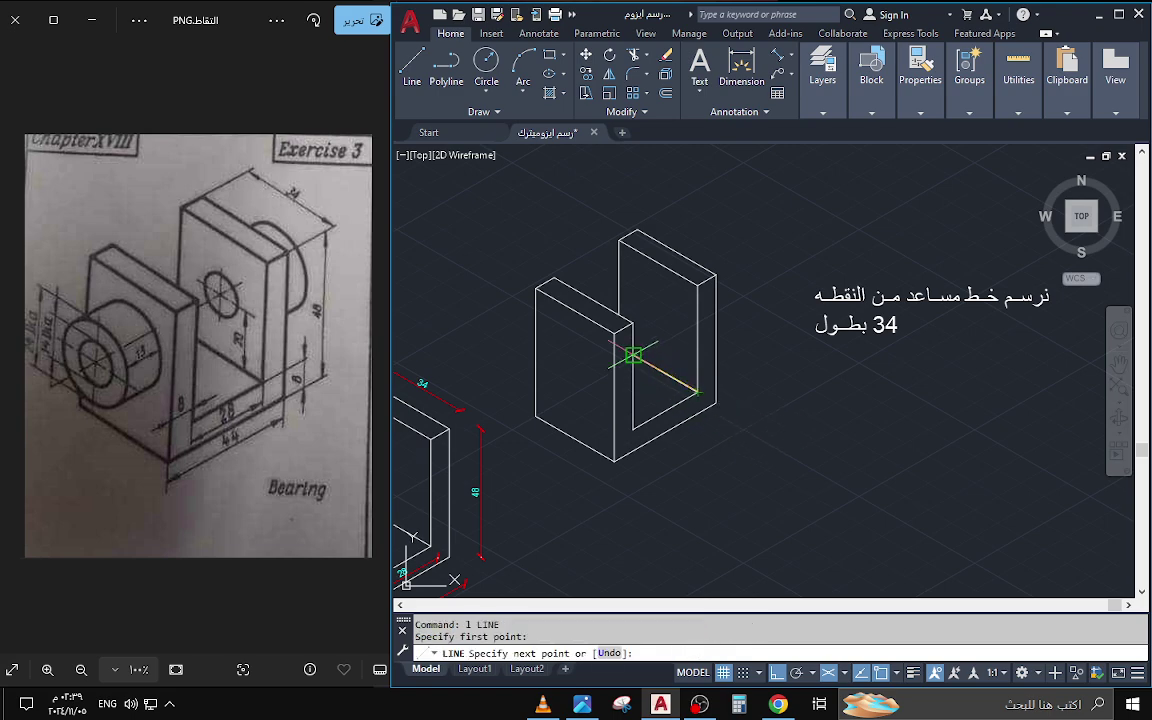
{"action": "type", "text": "34"}
{"action": "key", "text": "Return"}
{"action": "key", "text": "Escape"}
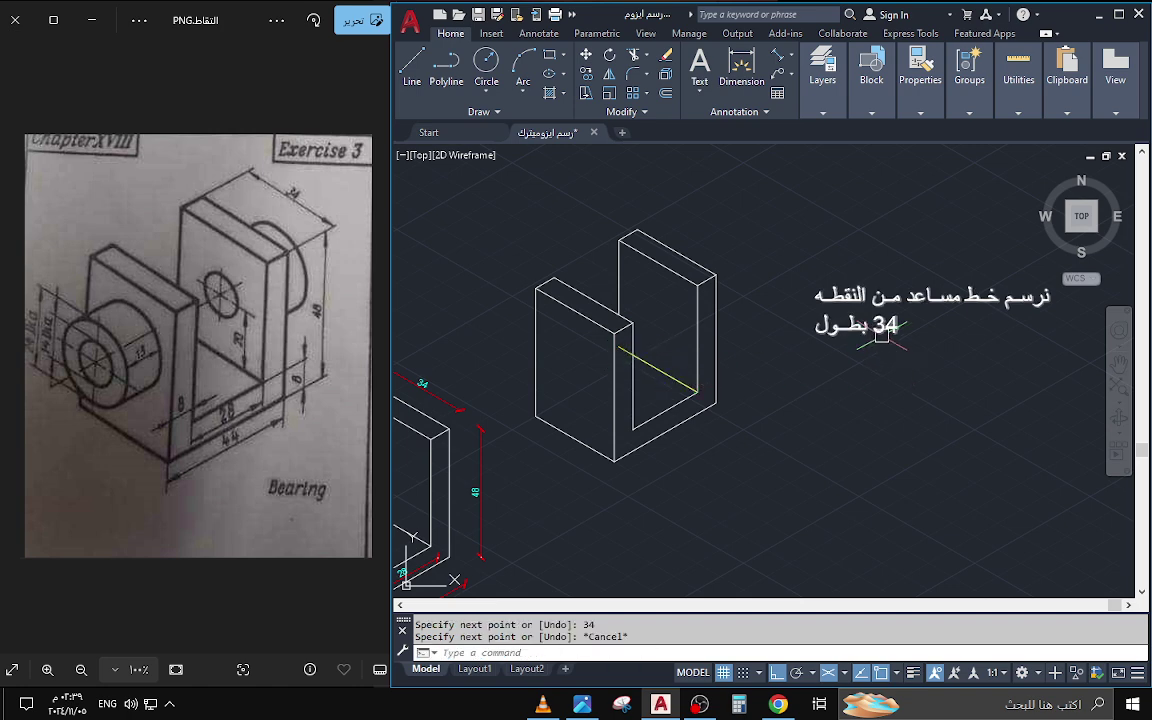
{"action": "left_click", "coordinate": [881, 332]}
{"action": "key", "text": "Delete"}
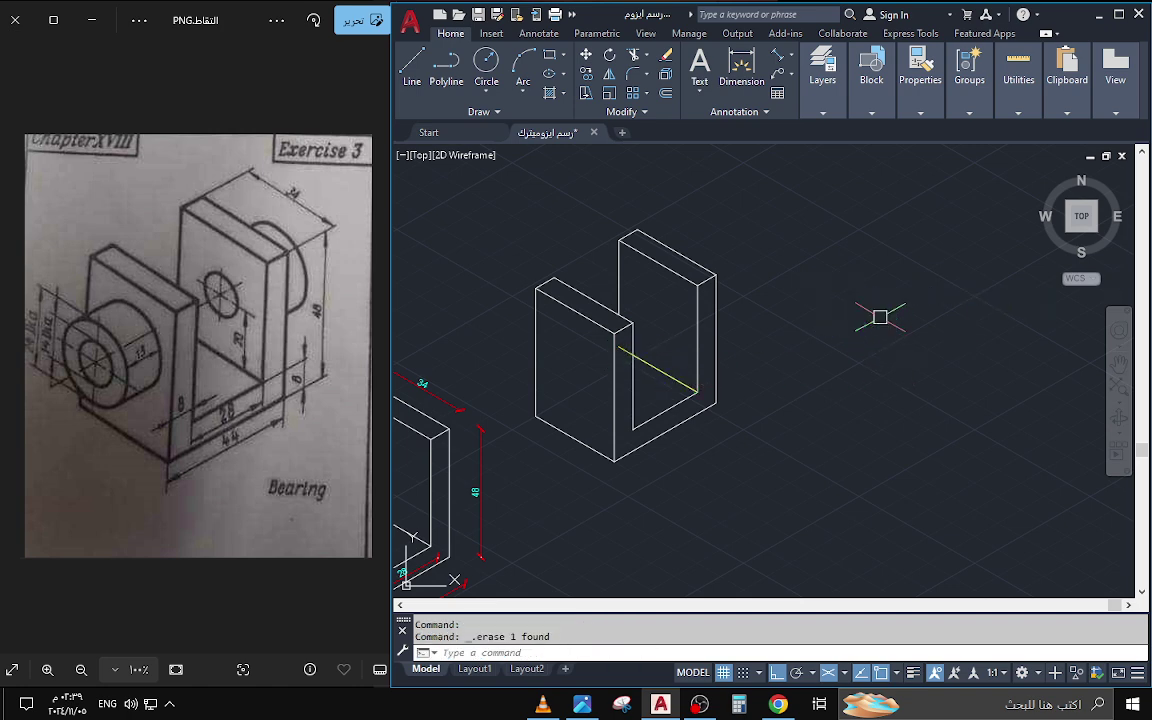
- With polar tracking on, draw a 20-unit vertical line from the yellow line's midpoint in the slot
{"action": "type", "text": "l"}
{"action": "key", "text": "Return"}
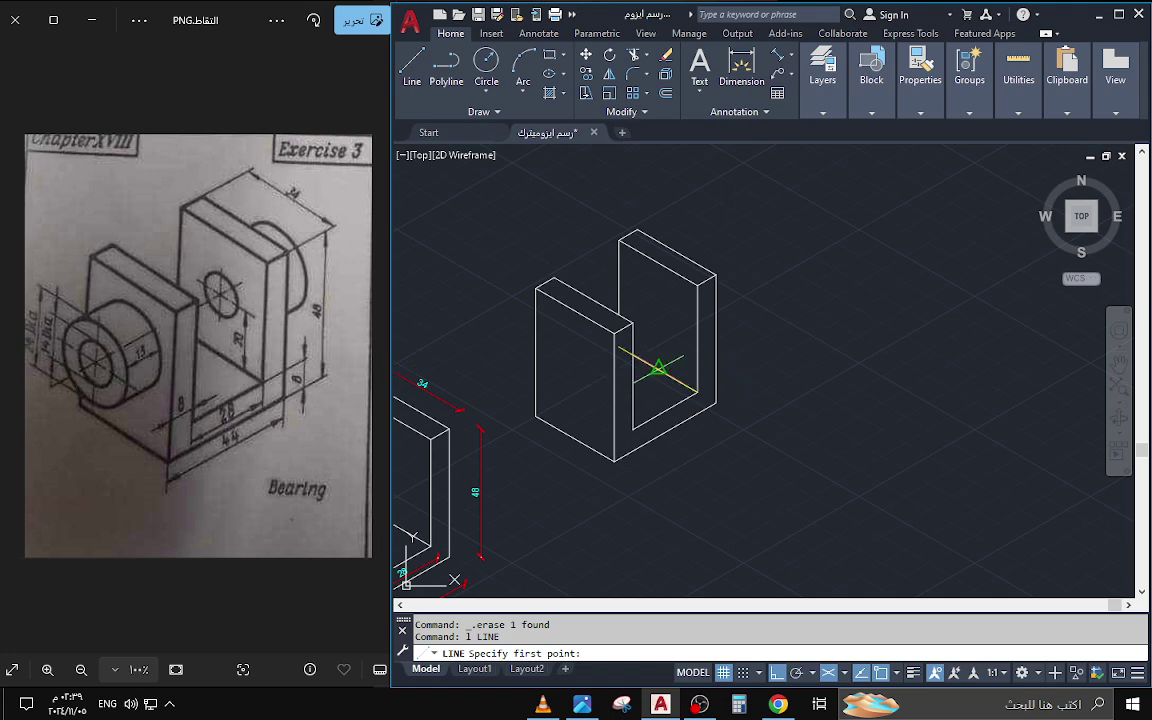
{"action": "left_click", "coordinate": [659, 369]}
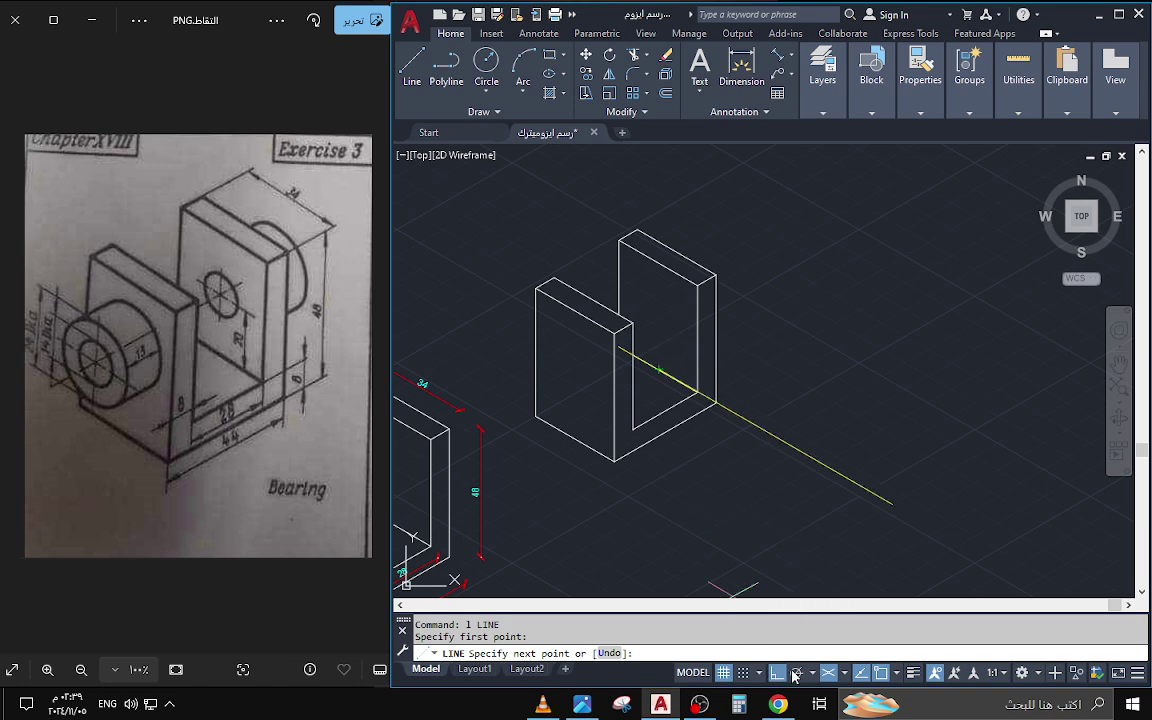
{"action": "key", "text": "F10"}
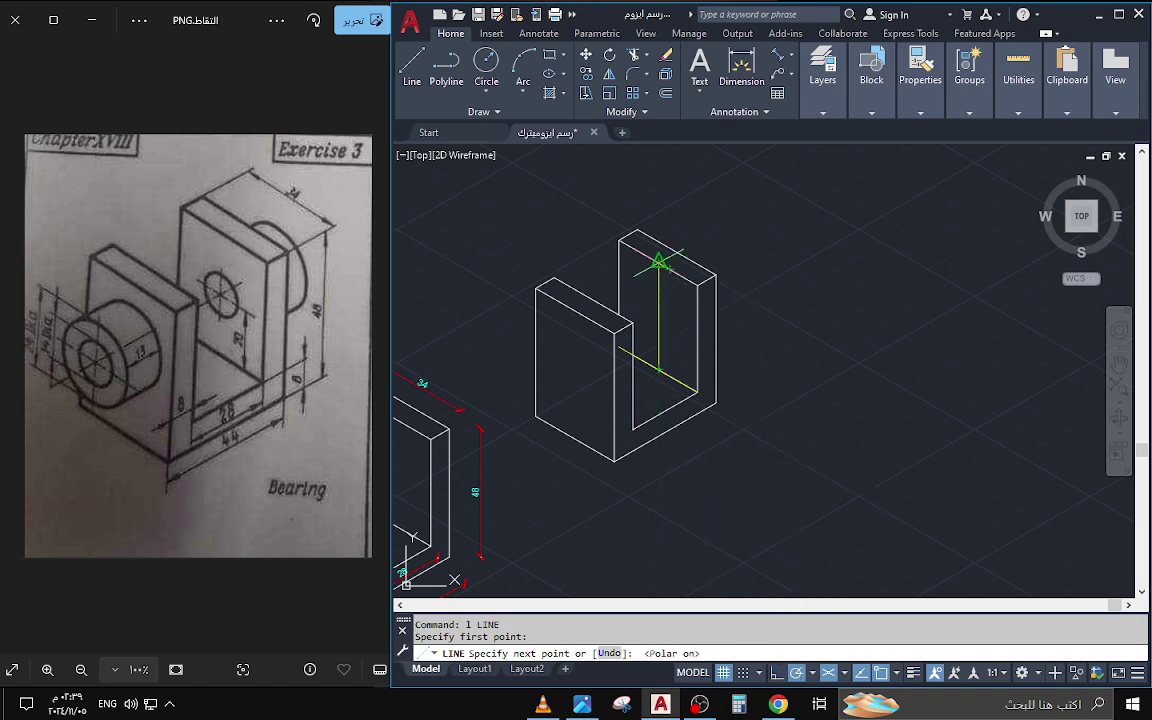
{"action": "type", "text": "20"}
{"action": "key", "text": "Return"}
{"action": "key", "text": "Escape"}
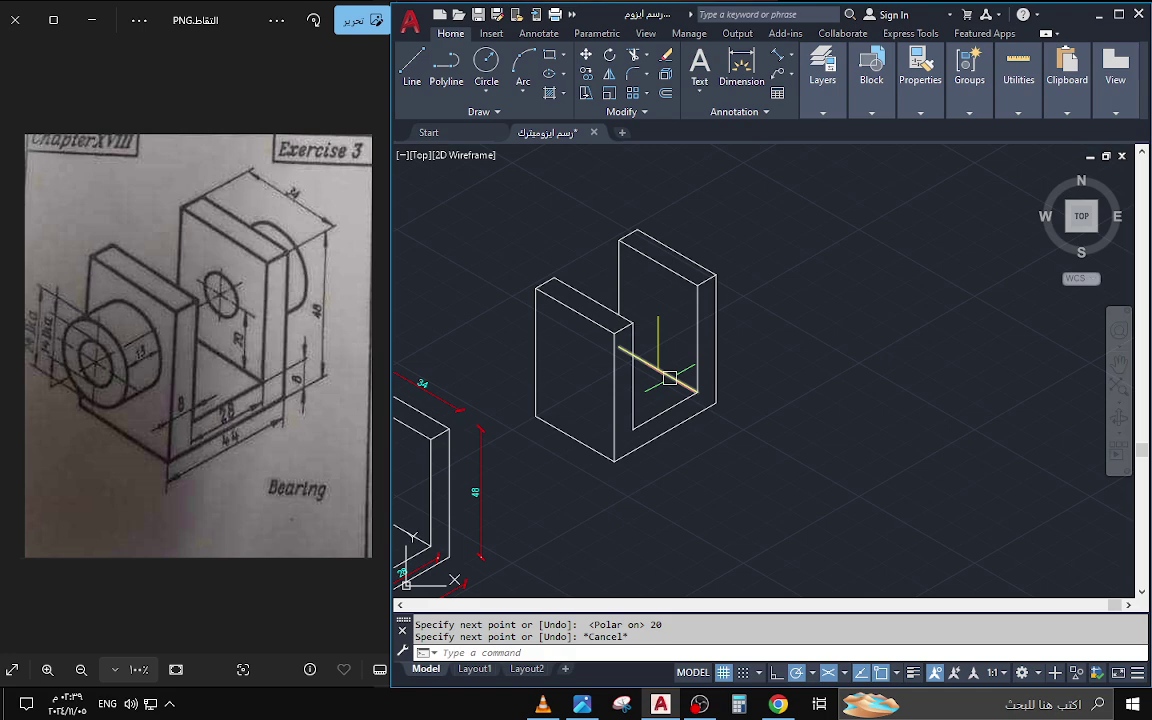
- Erase the sloping construction line
{"action": "left_click", "coordinate": [669, 378]}
{"action": "type", "text": "e"}
{"action": "key", "text": "Return"}
{"action": "scroll", "coordinate": [669, 370], "scroll_direction": "up", "scroll_amount": 2}
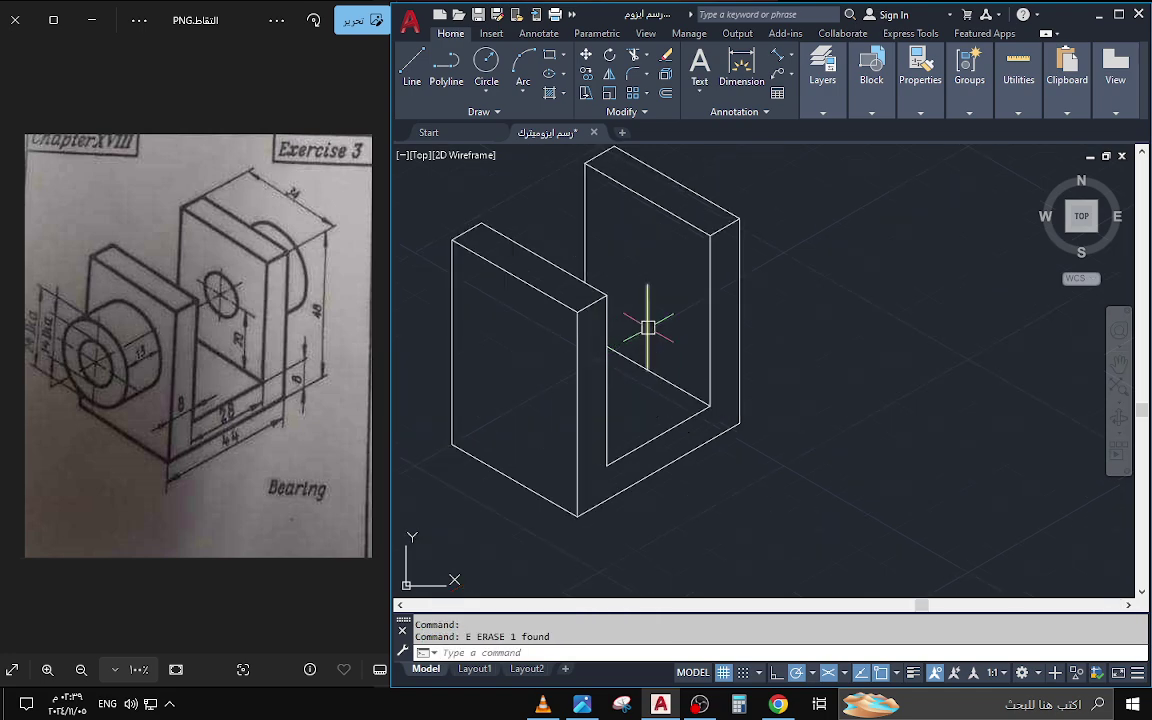
{"action": "scroll", "coordinate": [705, 337], "scroll_direction": "down", "scroll_amount": 2}
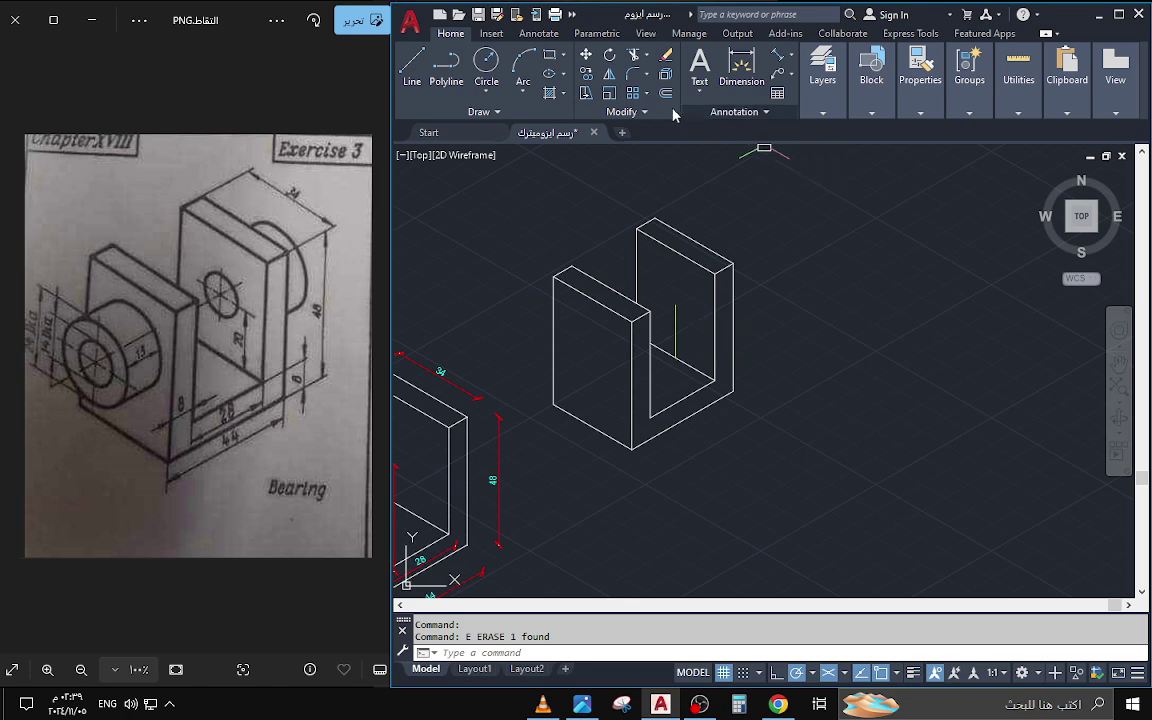
- Start an axis-end ellipse and a line, cancelling both without drawing anything
{"action": "left_click", "coordinate": [565, 74]}
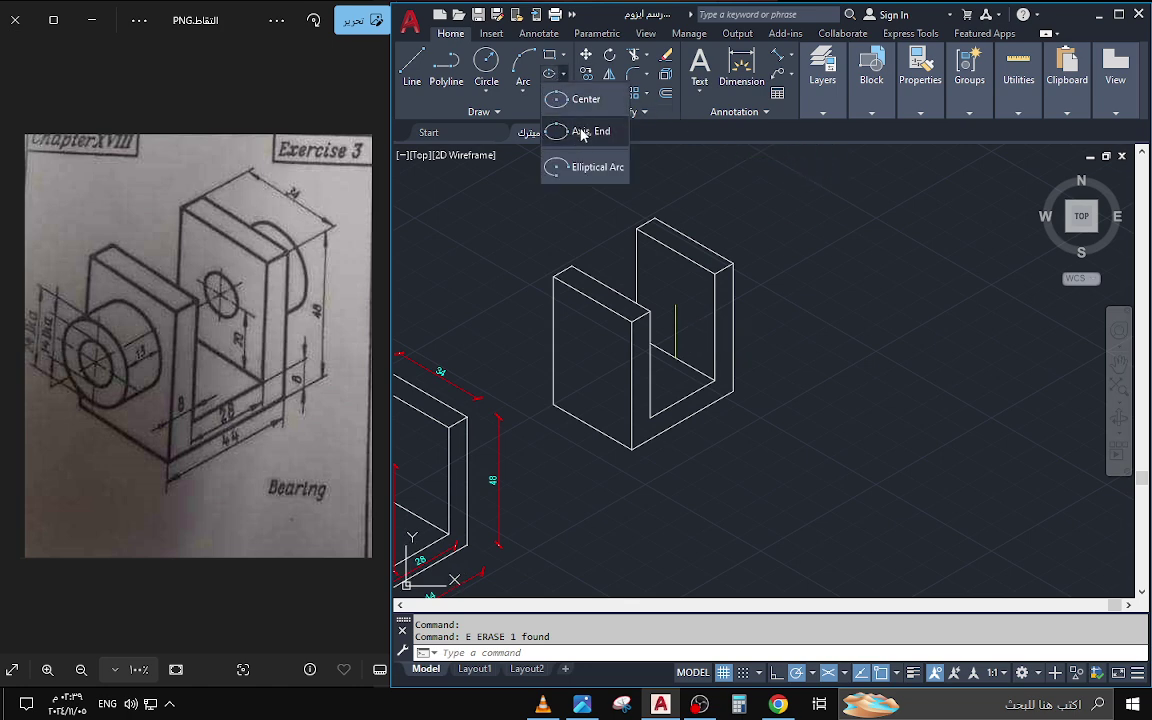
{"action": "left_click", "coordinate": [582, 132]}
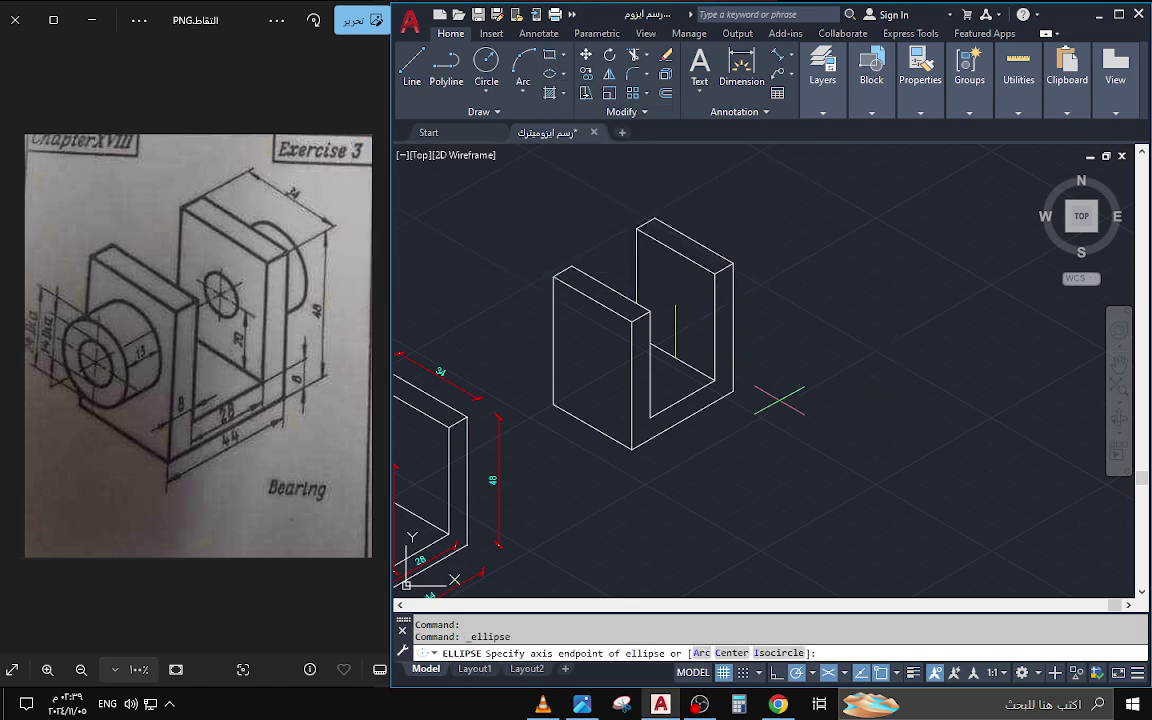
{"action": "key", "text": "Escape"}
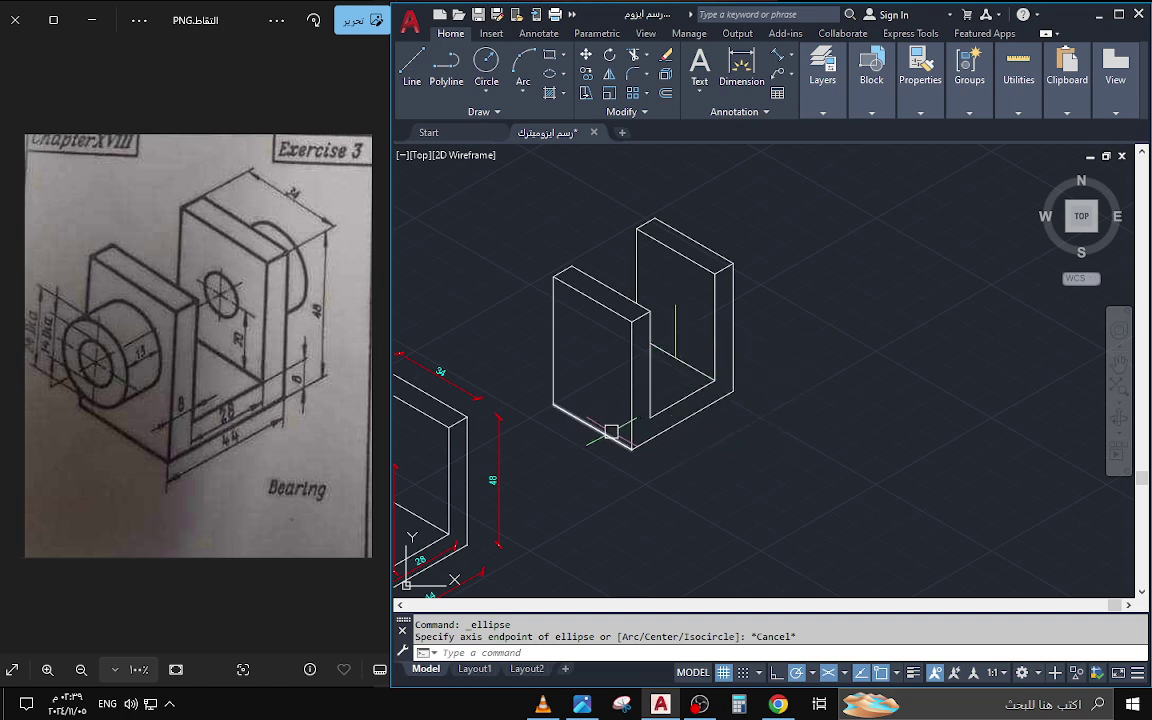
{"action": "type", "text": "l"}
{"action": "key", "text": "Return"}
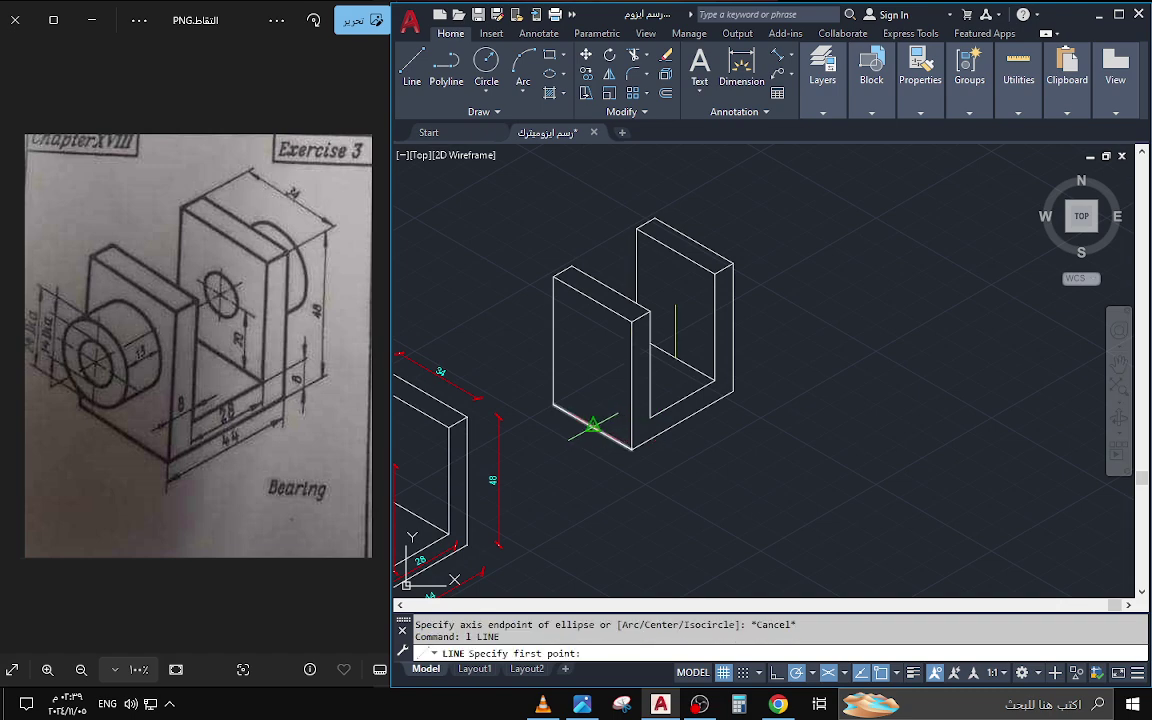
{"action": "key", "text": "Escape"}
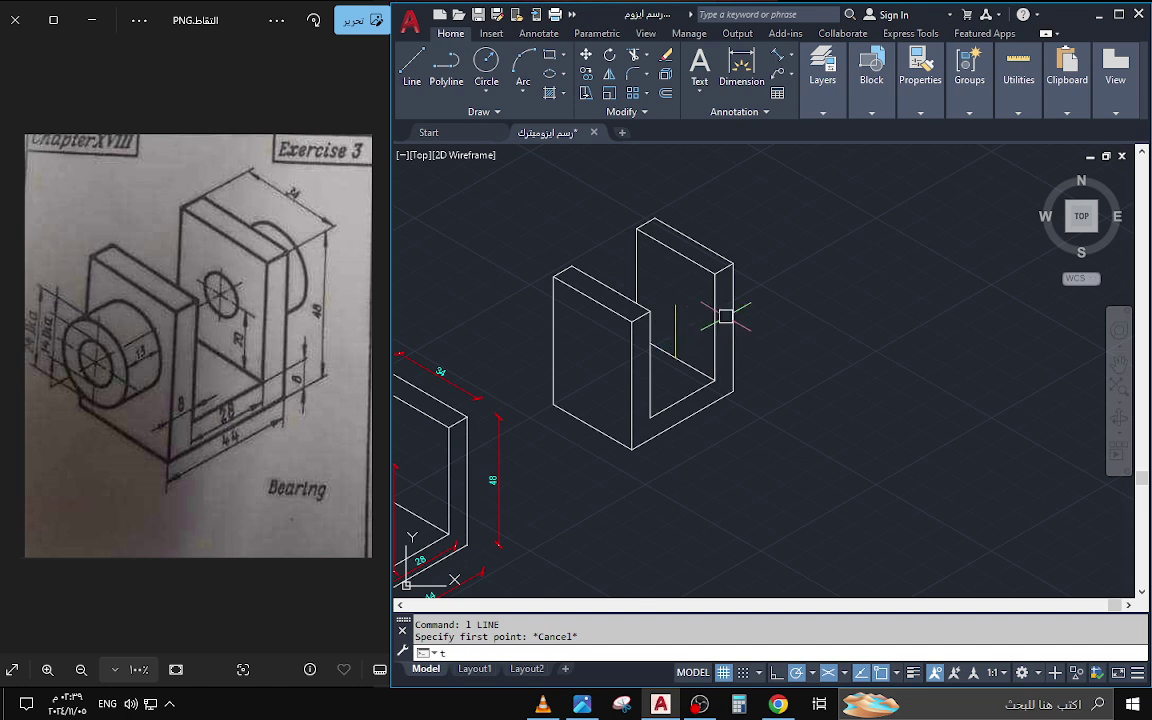
{"action": "type", "text": "ta"}
{"action": "type", "text": "t"}
{"action": "key", "text": "Return"}
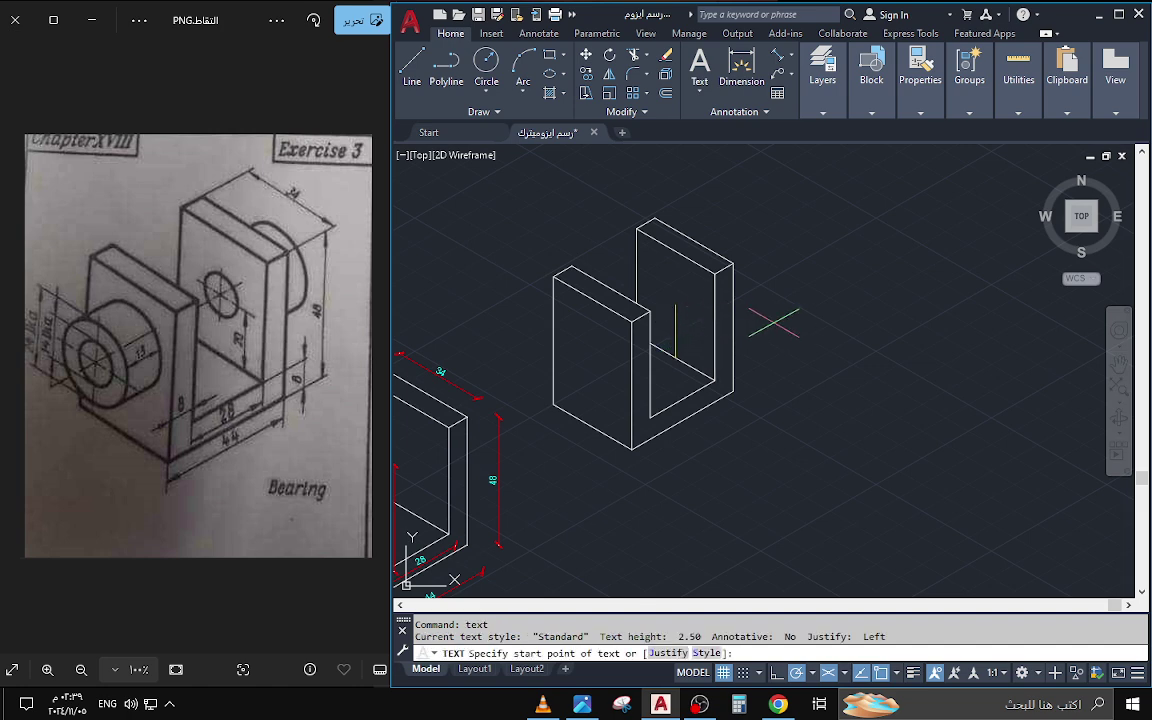
{"action": "left_click", "coordinate": [775, 322]}
{"action": "left_click", "coordinate": [815, 293]}
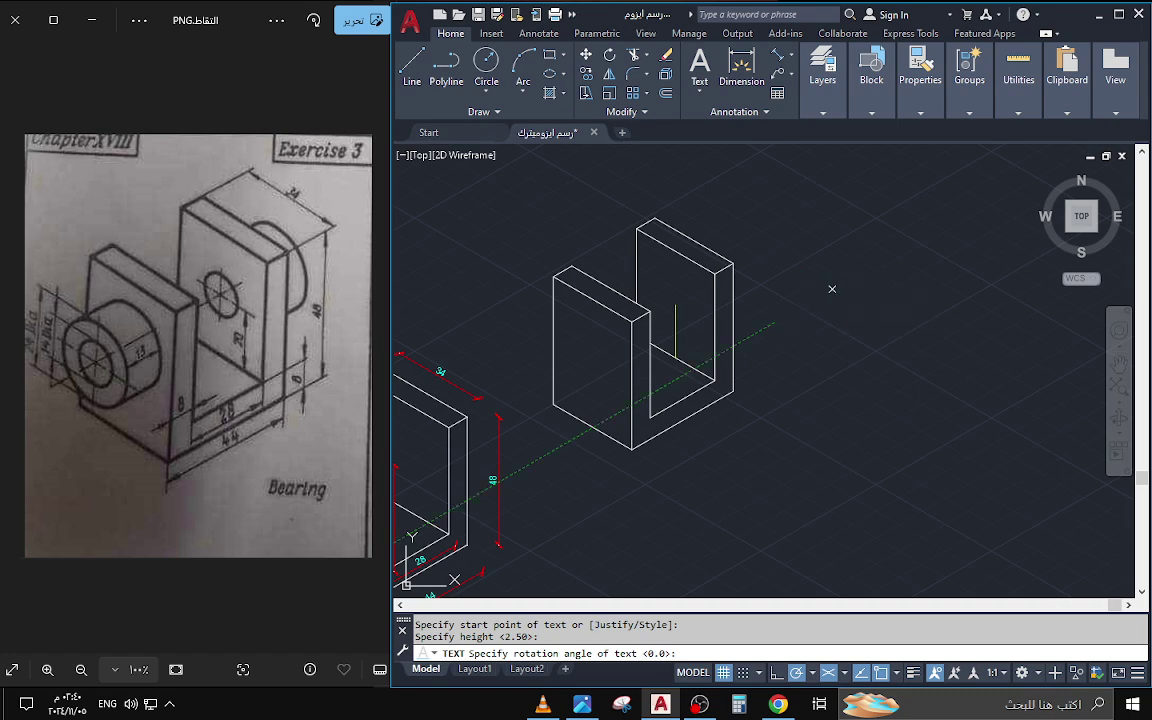
{"action": "left_click", "coordinate": [830, 289]}
{"action": "type", "text": "d"}
{"action": "key", "text": "BackSpace"}
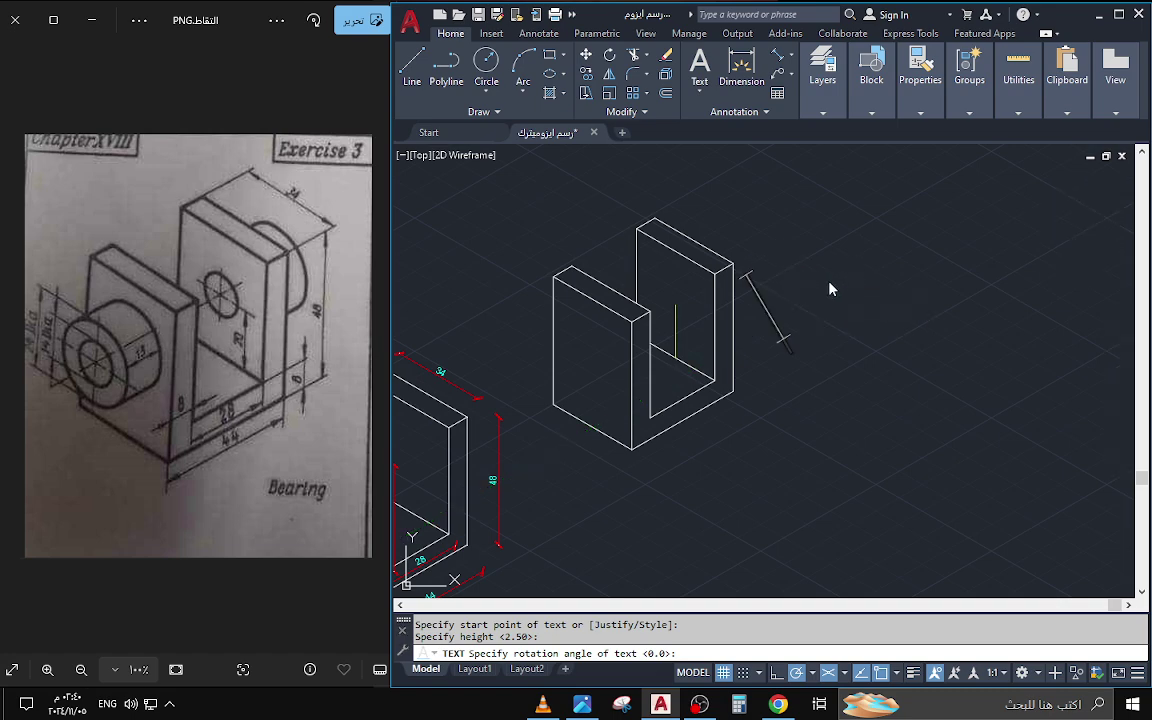
{"action": "key", "text": "alt+shift"}
{"action": "type", "text": "من ه"}
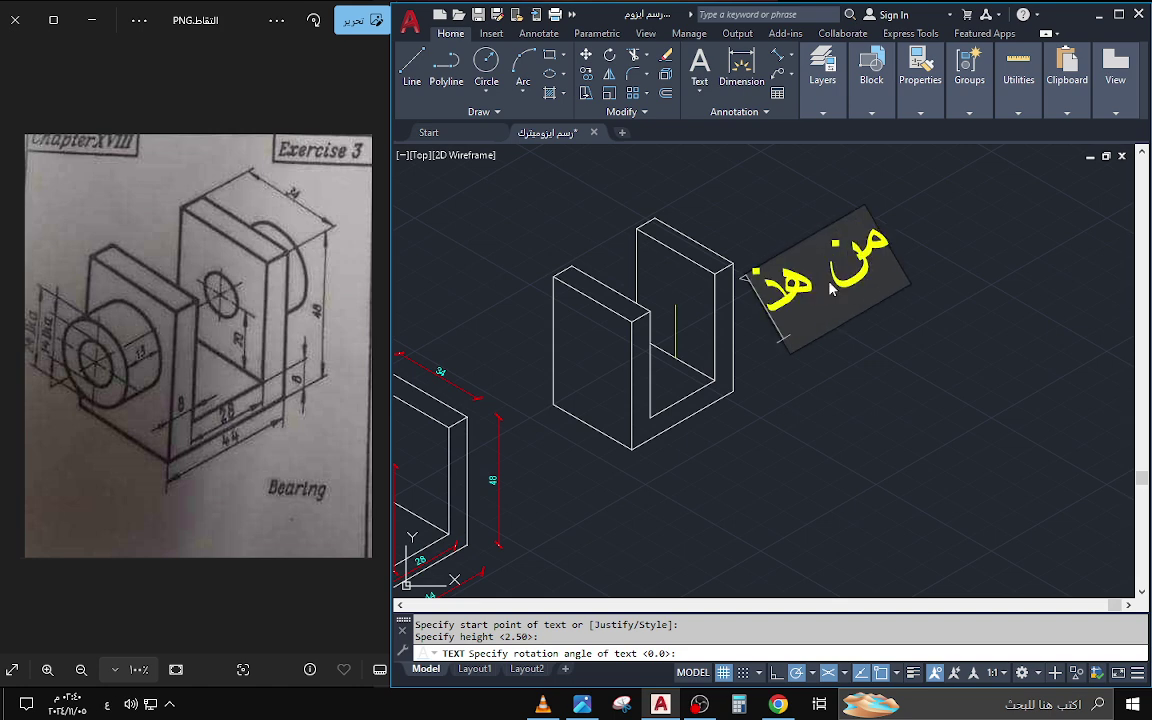
{"action": "type", "text": "ذا الجانب"}
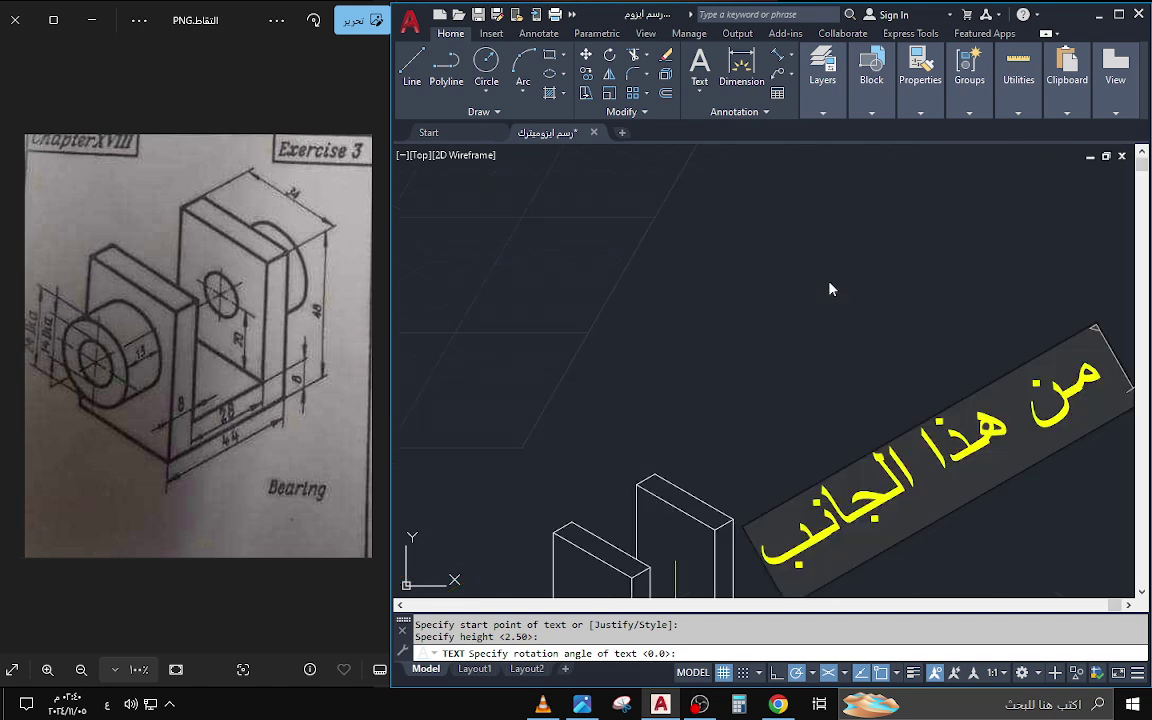
{"action": "scroll", "coordinate": [830, 289], "scroll_direction": "down", "scroll_amount": 3}
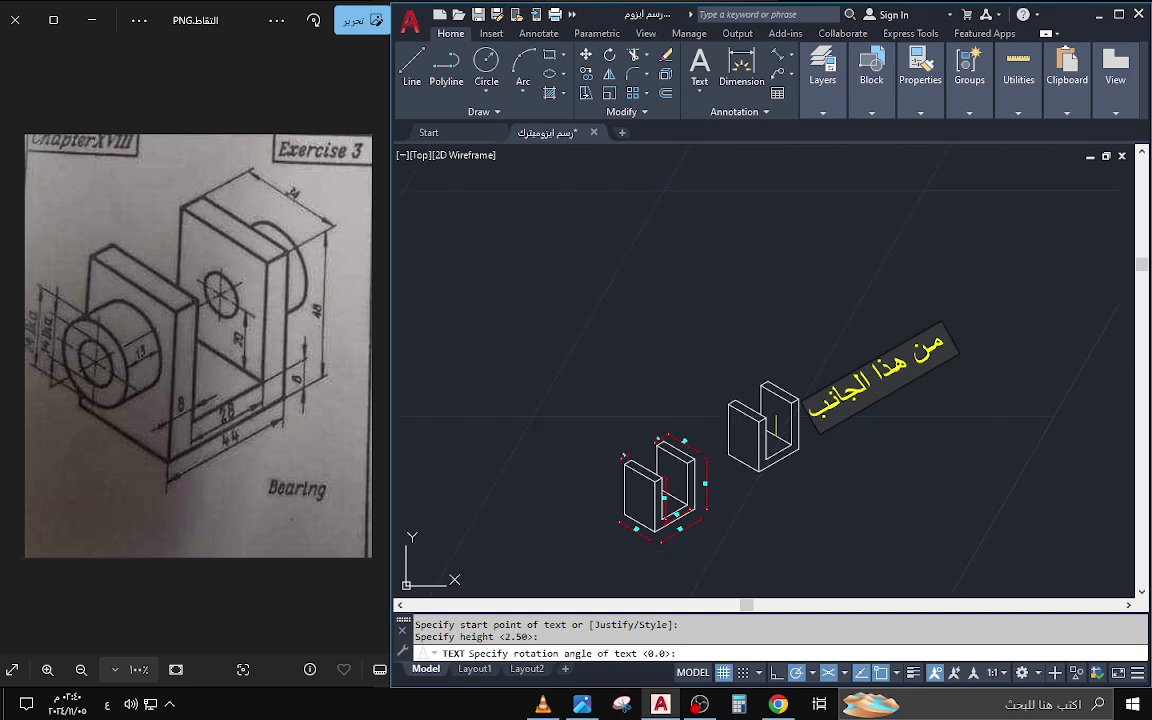
{"action": "scroll", "coordinate": [800, 350], "scroll_direction": "up", "scroll_amount": 2}
{"action": "scroll", "coordinate": [788, 345], "scroll_direction": "up", "scroll_amount": 1}
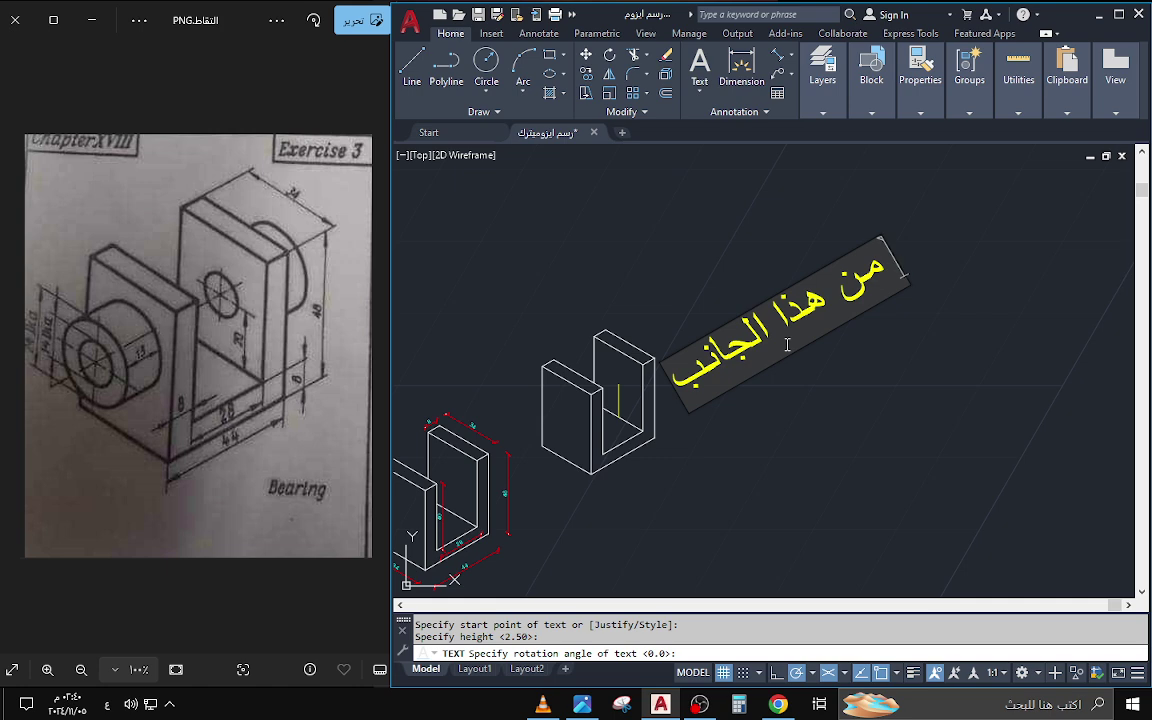
{"action": "type", "text": " ٢٠"}
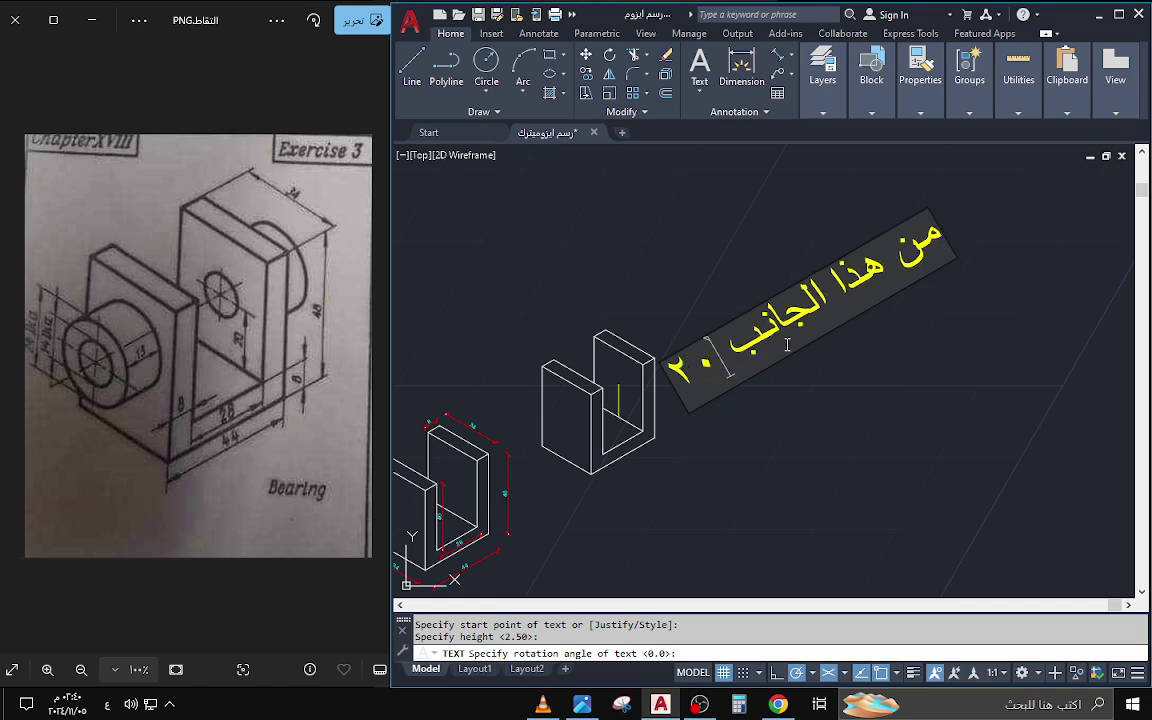
{"action": "key", "text": "Escape"}
{"action": "key", "text": "Escape"}
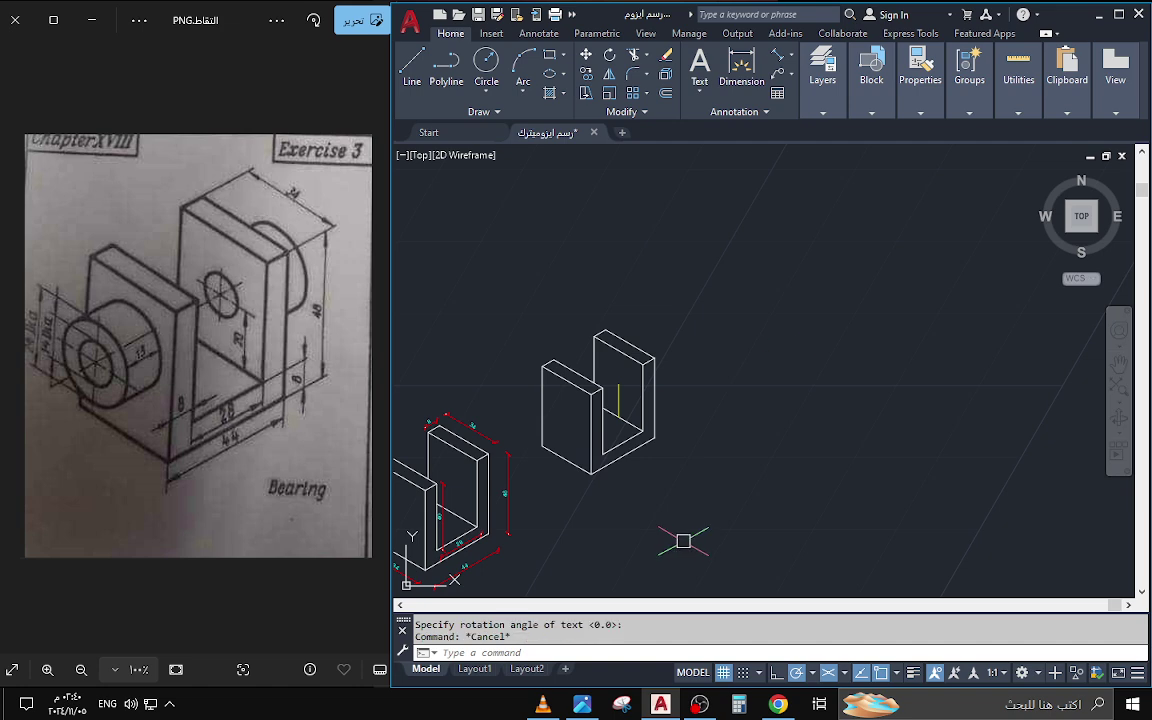
{"action": "key", "text": "Escape"}
{"action": "scroll", "coordinate": [694, 481], "scroll_direction": "up", "scroll_amount": 2}
{"action": "scroll", "coordinate": [737, 381], "scroll_direction": "up", "scroll_amount": 1}
- Draw a 28-unit vertical guide line up from the midpoint of the upright's bottom front edge
{"action": "middle_click_drag", "start_coordinate": [737, 381], "coordinate": [742, 416]}
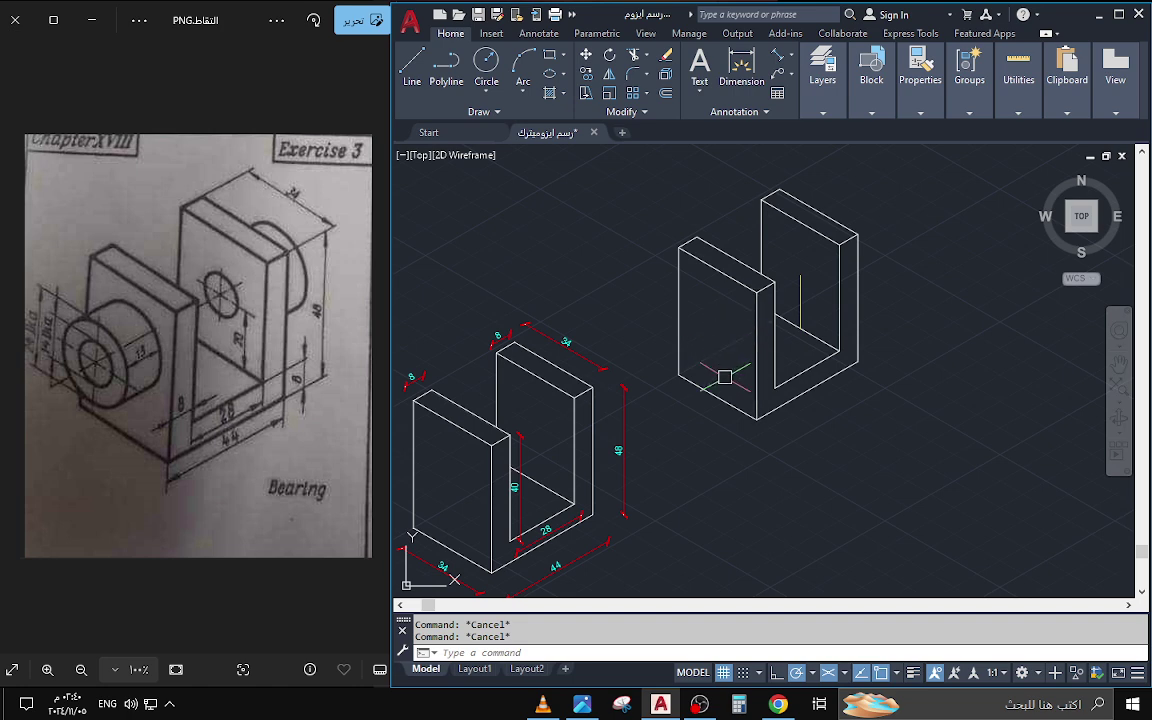
{"action": "type", "text": "l"}
{"action": "key", "text": "Return"}
{"action": "left_click", "coordinate": [717, 397]}
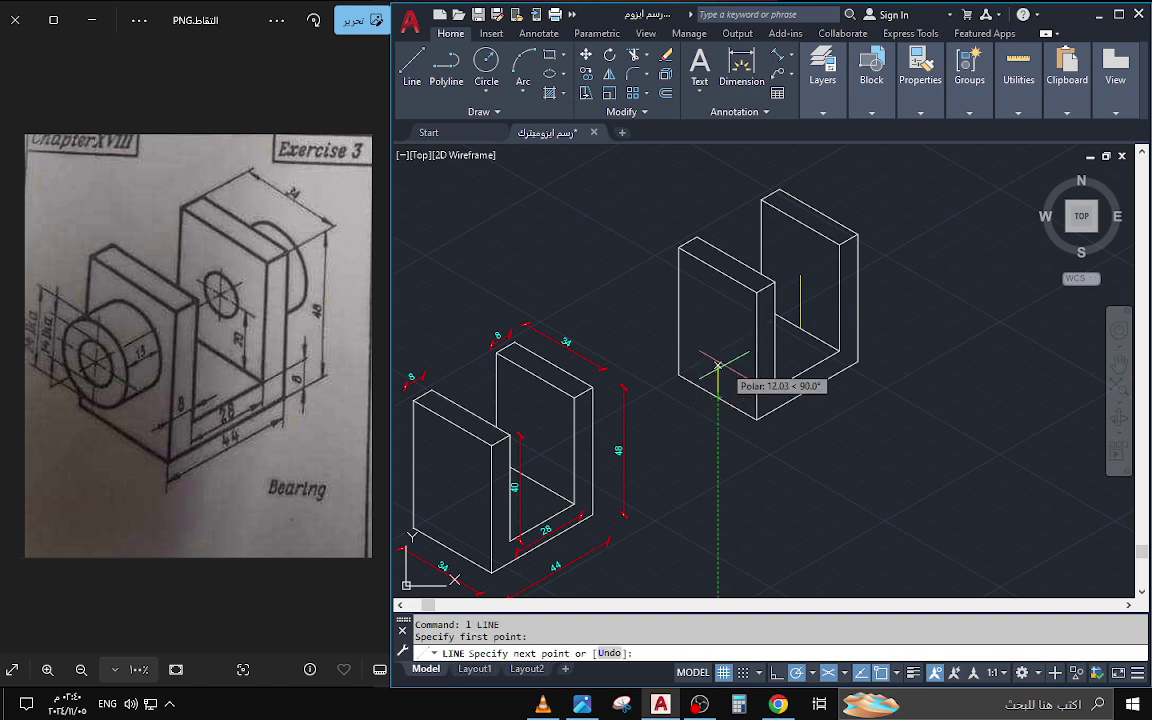
{"action": "type", "text": "8"}
{"action": "key", "text": "Return"}
{"action": "key", "text": "Escape"}
{"action": "scroll", "coordinate": [815, 380], "scroll_direction": "up", "scroll_amount": 2}
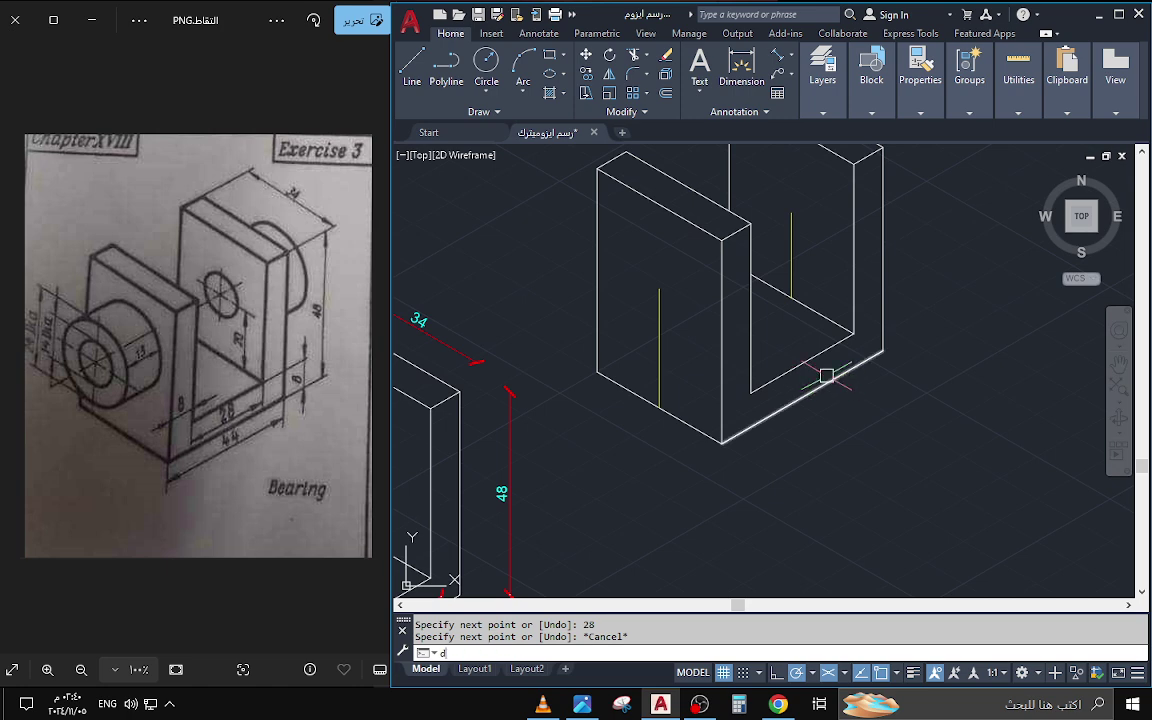
- Try aligned dimensions on the guide lines, cancelling each without placing one
{"action": "type", "text": "d"}
{"action": "key", "text": "BackSpace"}
{"action": "left_click", "coordinate": [789, 63]}
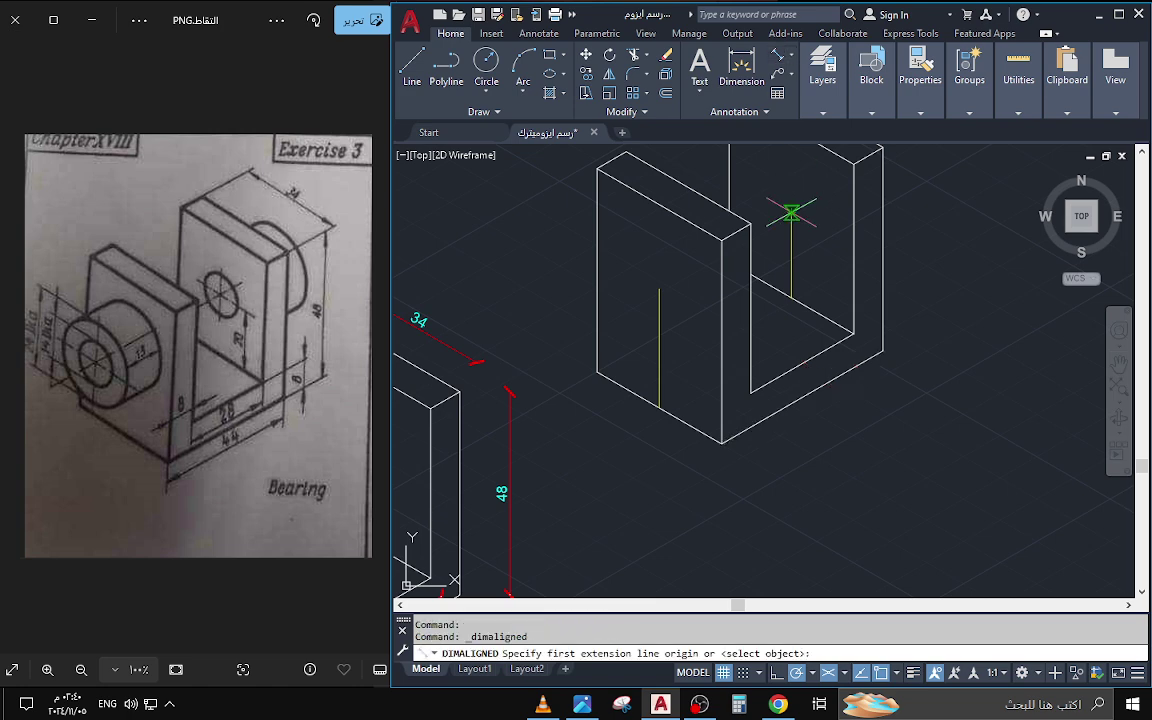
{"action": "left_click", "coordinate": [791, 213]}
{"action": "left_click", "coordinate": [791, 297]}
{"action": "key", "text": "Escape"}
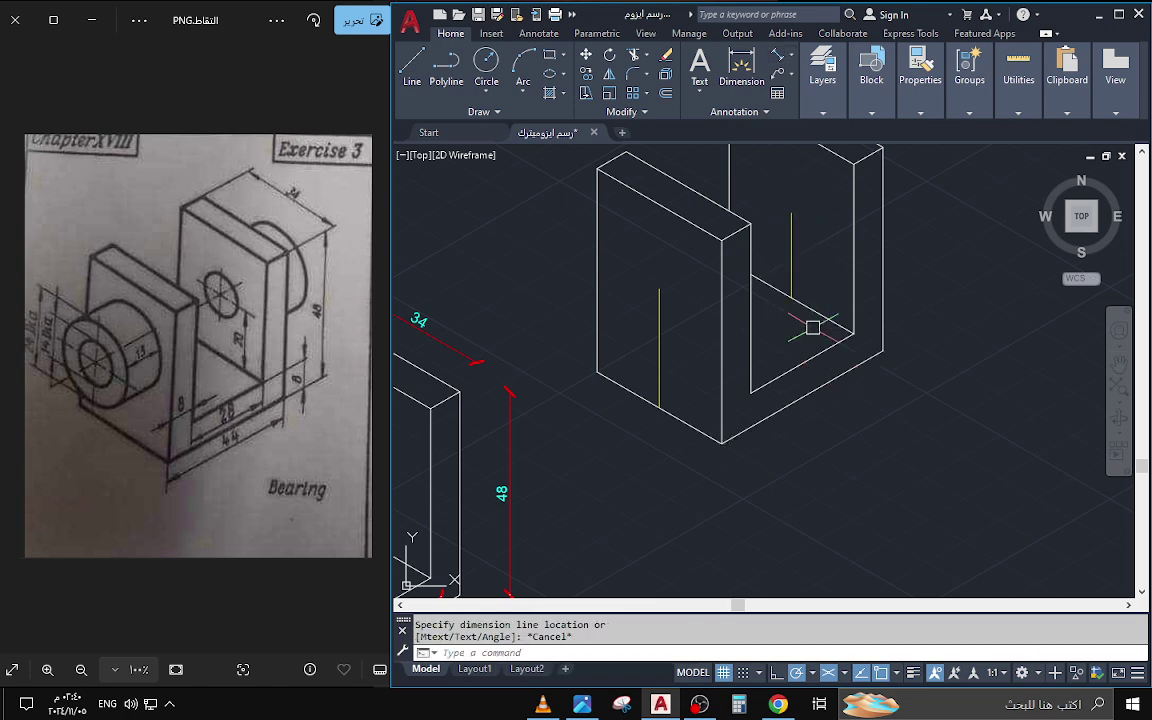
{"action": "key", "text": "Return"}
{"action": "left_click", "coordinate": [751, 391]}
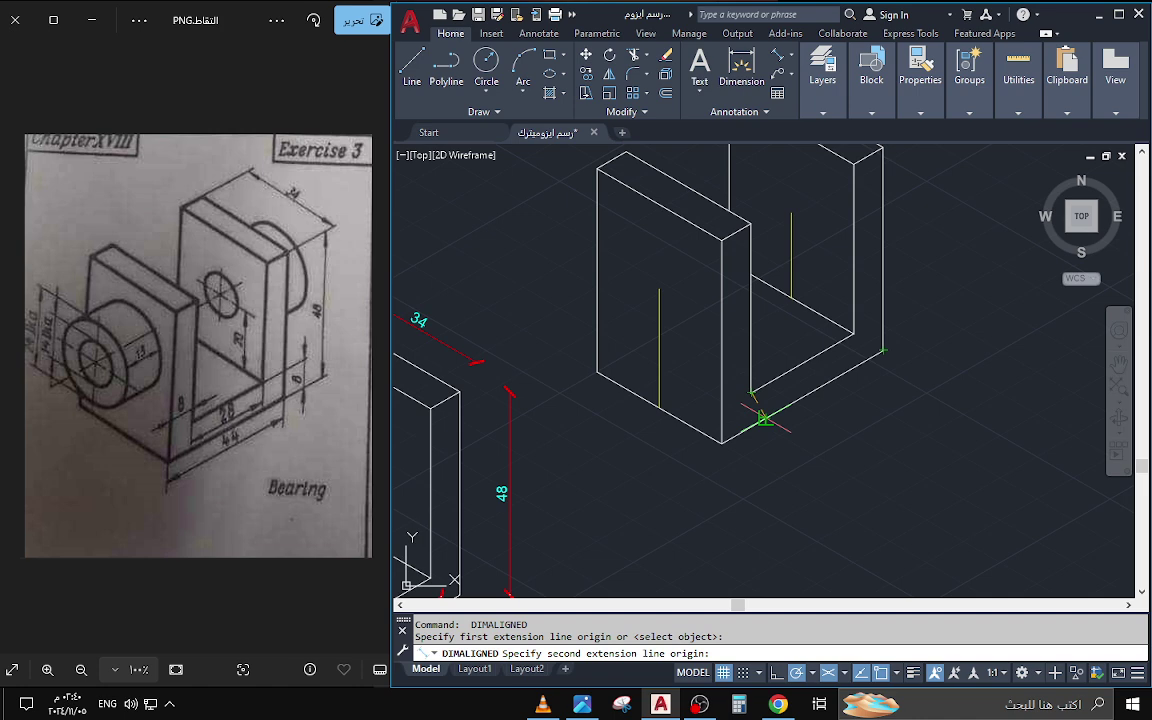
{"action": "left_click", "coordinate": [762, 418]}
{"action": "key", "text": "Escape"}
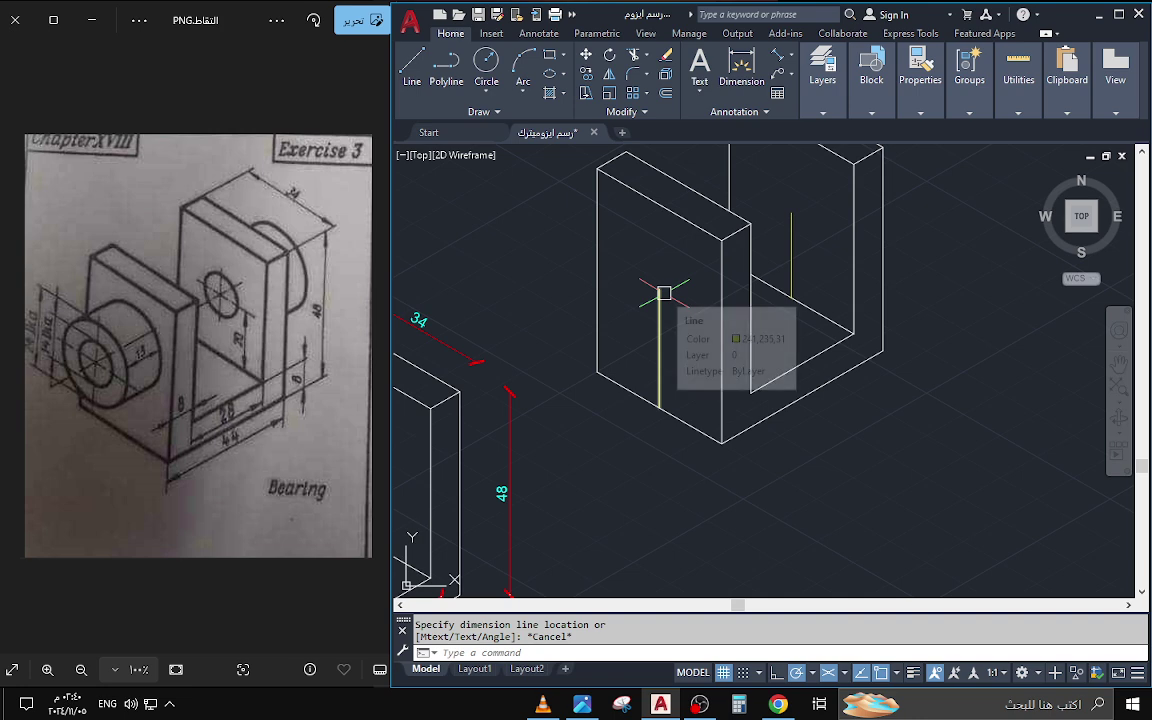
{"action": "left_click", "coordinate": [563, 74]}
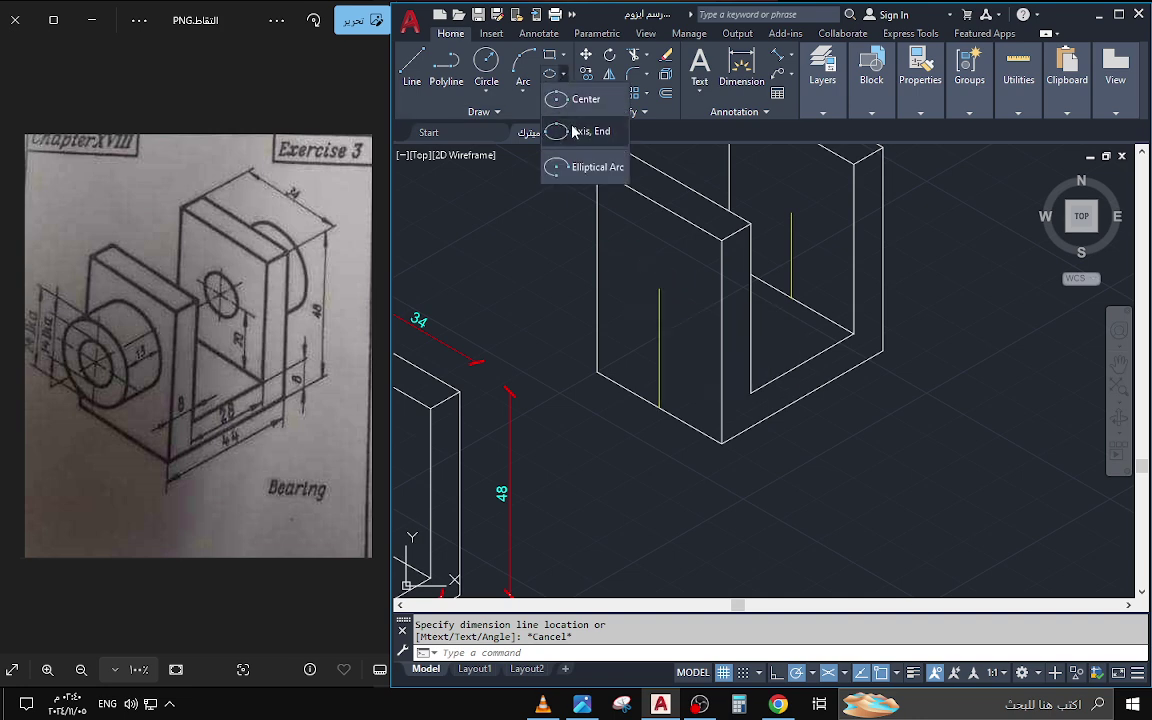
- Draw a diameter-12 isocircle on the left isoplane at the hole centre
{"action": "left_click", "coordinate": [576, 132]}
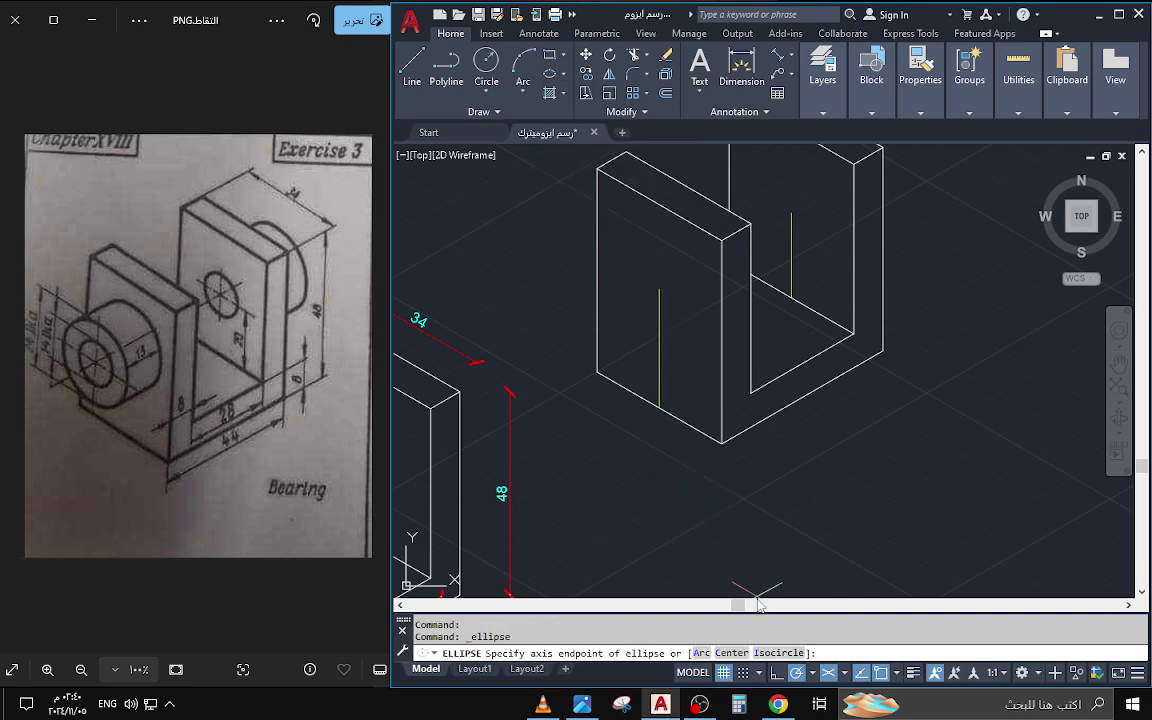
{"action": "left_click", "coordinate": [772, 653]}
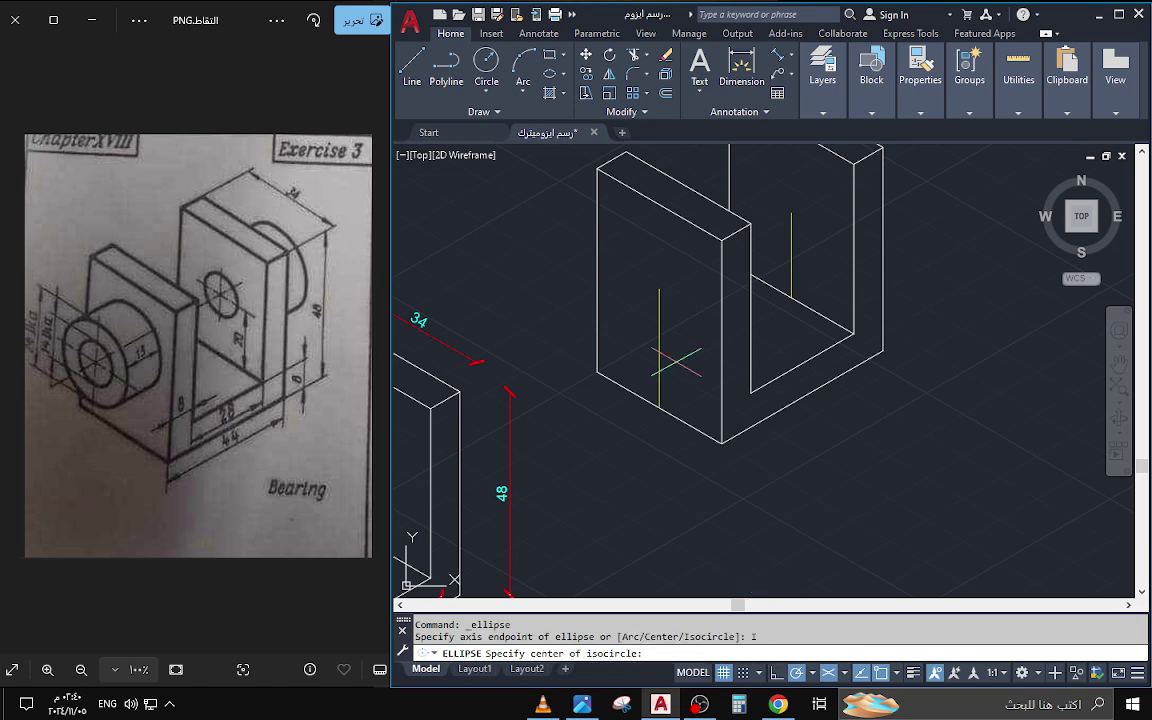
{"action": "left_click", "coordinate": [659, 288]}
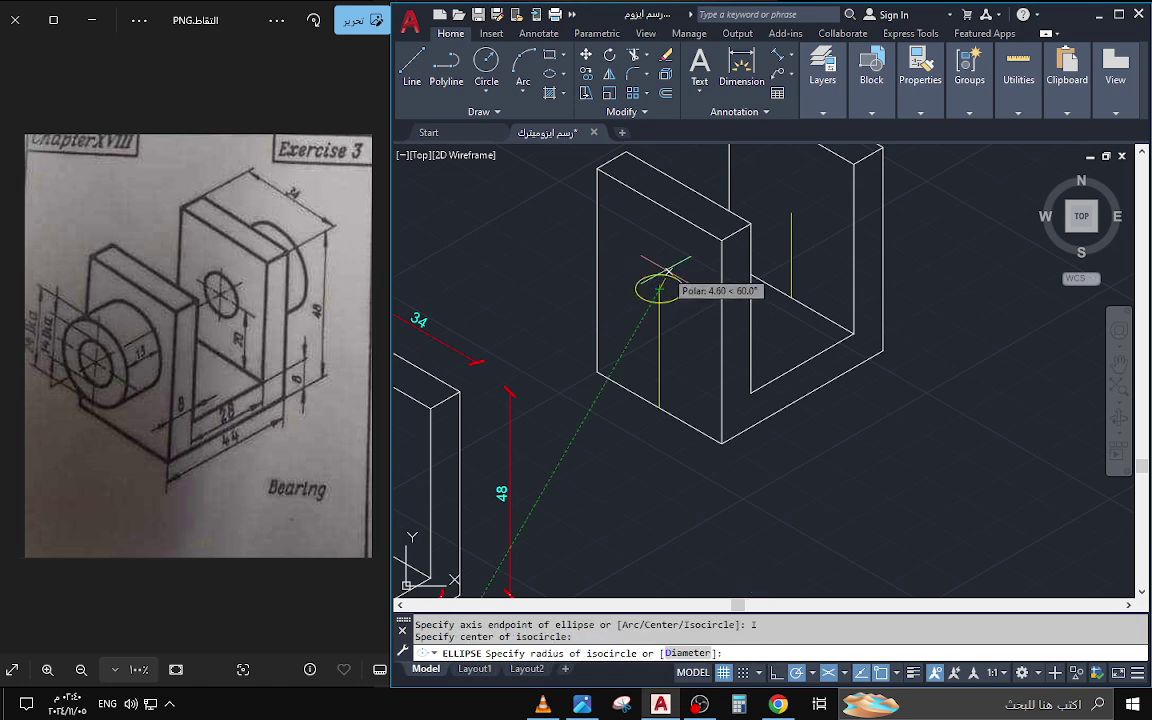
{"action": "key", "text": "F5"}
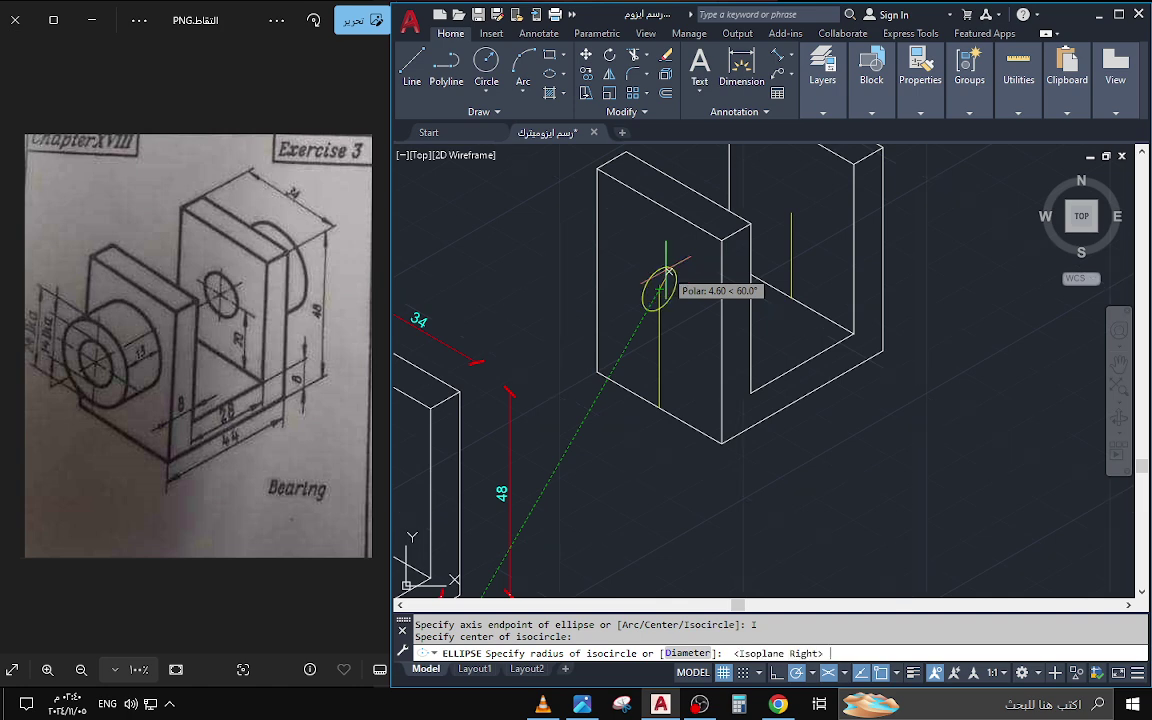
{"action": "key", "text": "F5"}
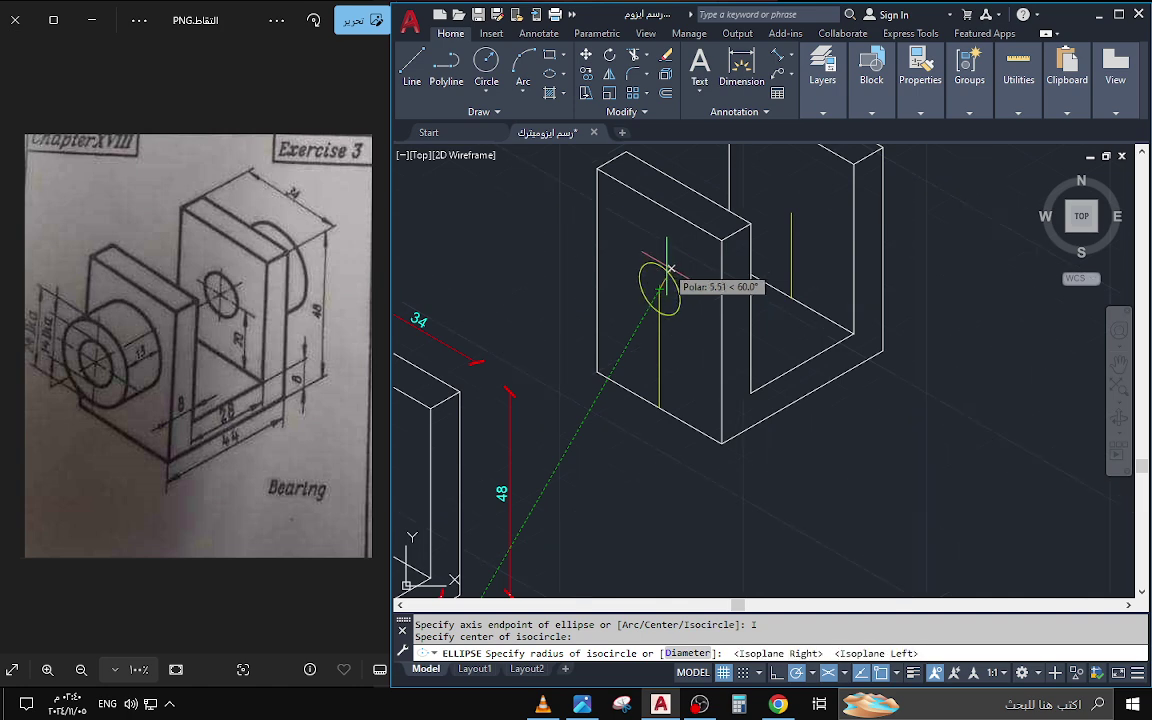
{"action": "type", "text": "d"}
{"action": "key", "text": "Return"}
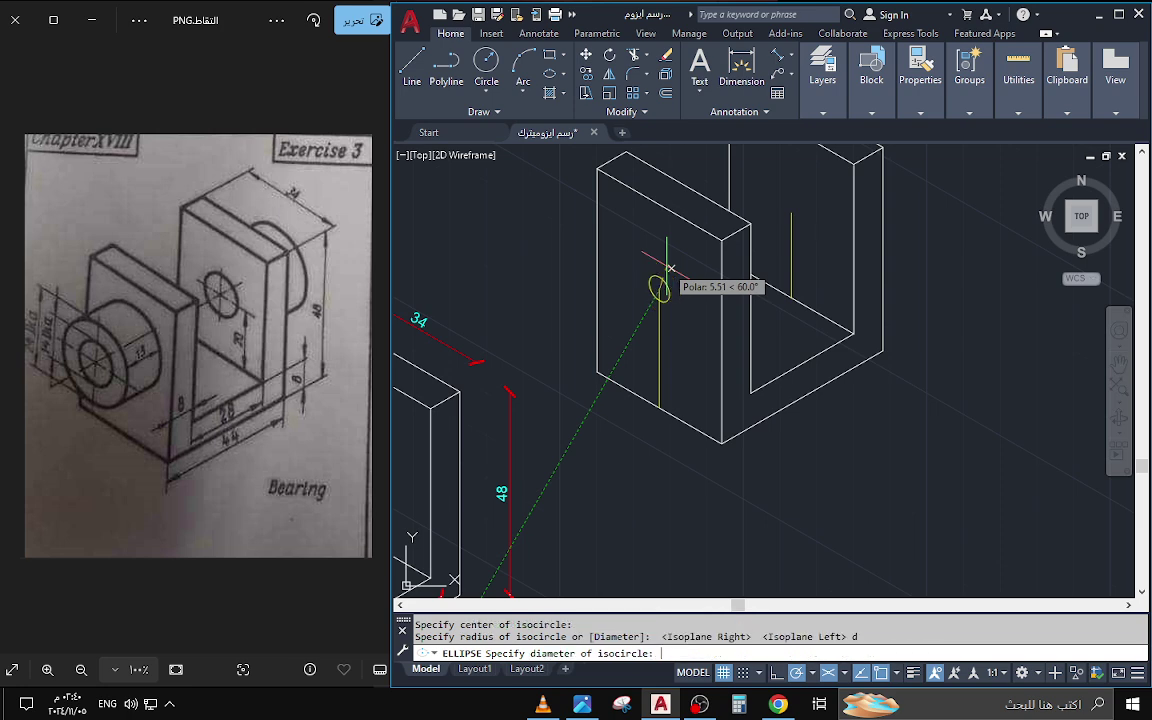
{"action": "key", "text": "Return"}
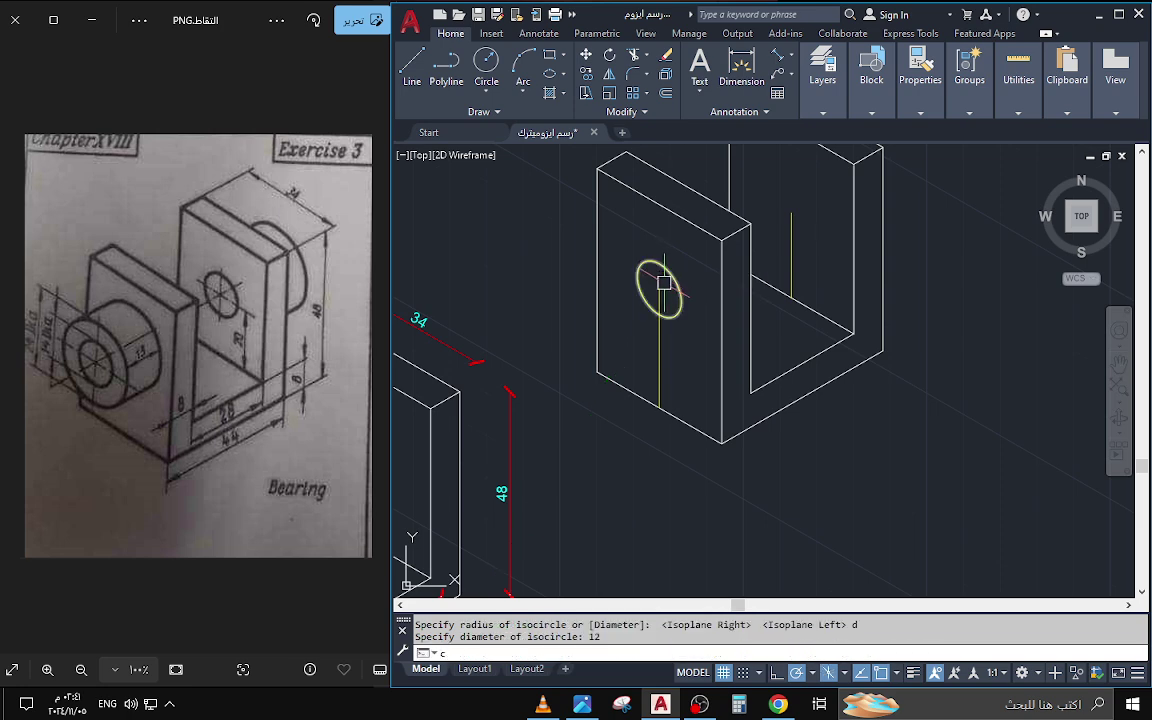
{"action": "type", "text": "c"}
{"action": "key", "text": "Return"}
{"action": "left_click", "coordinate": [659, 288]}
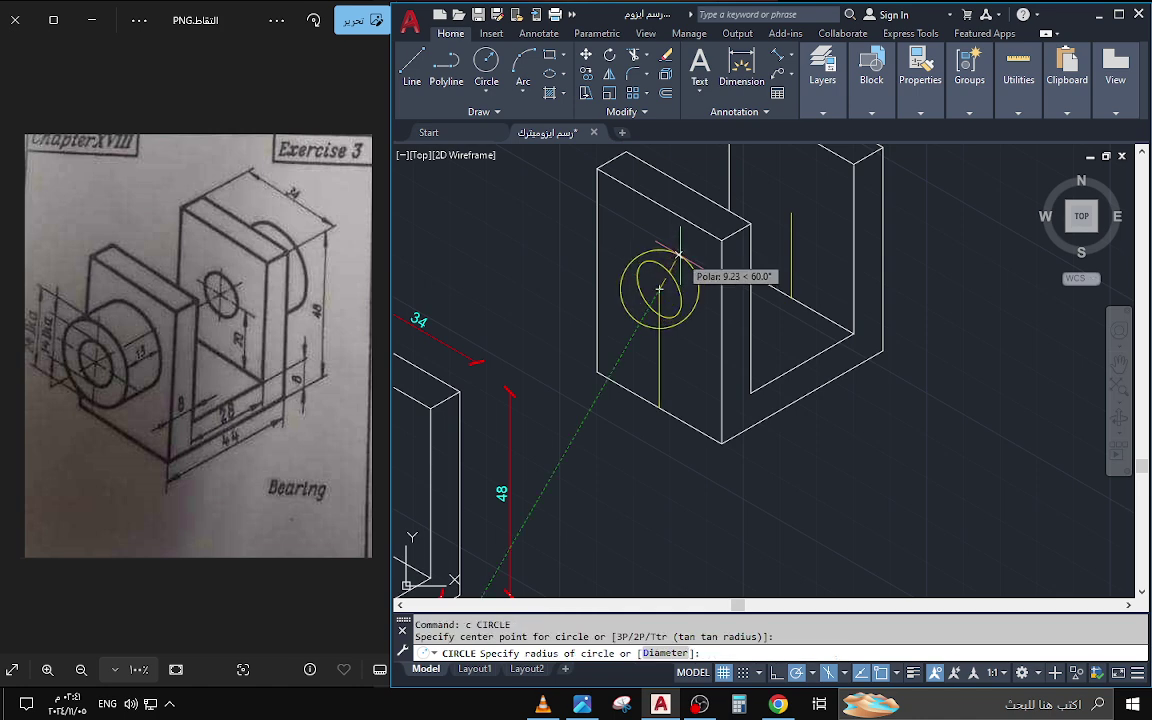
{"action": "key", "text": "Escape"}
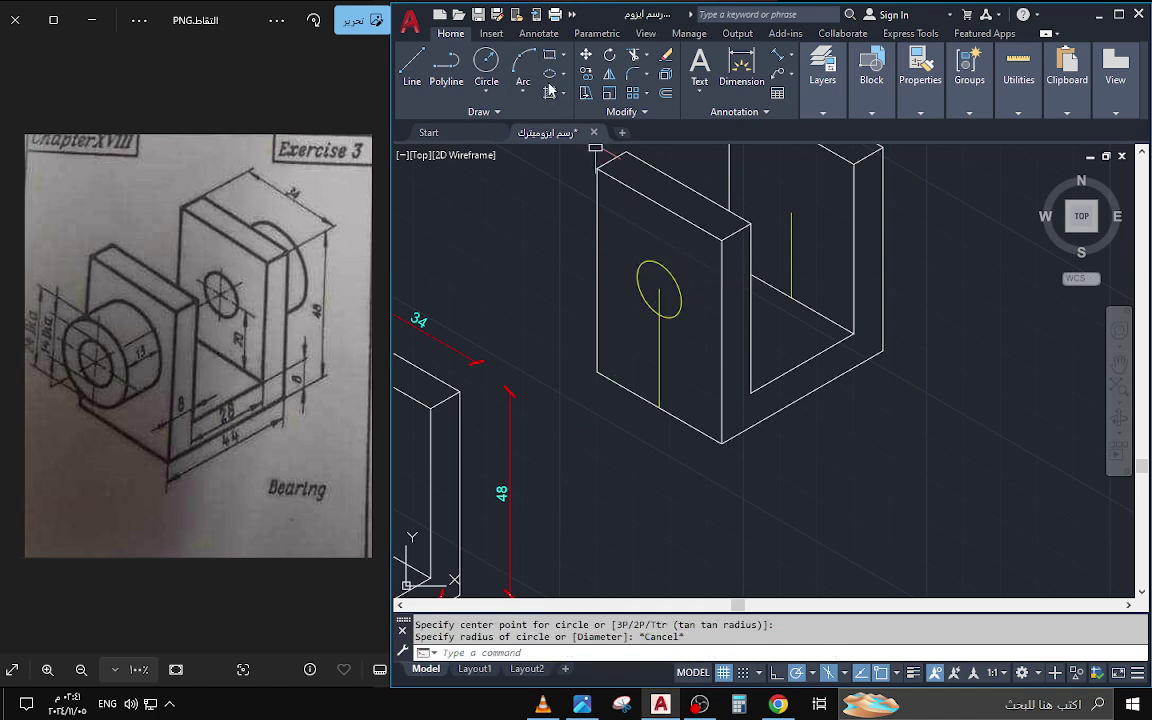
- Draw a radius-24 isocircle at the hole centre, then erase it as oversized
{"action": "left_click", "coordinate": [549, 73]}
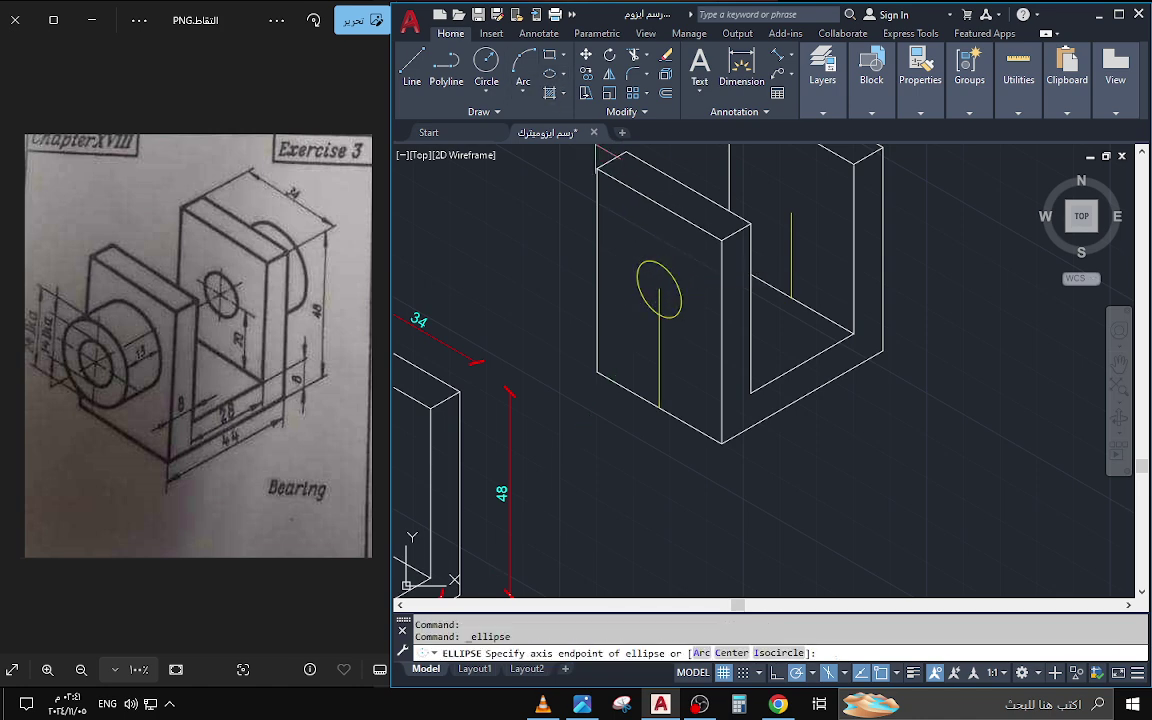
{"action": "type", "text": "i"}
{"action": "key", "text": "Return"}
{"action": "left_click", "coordinate": [659, 288]}
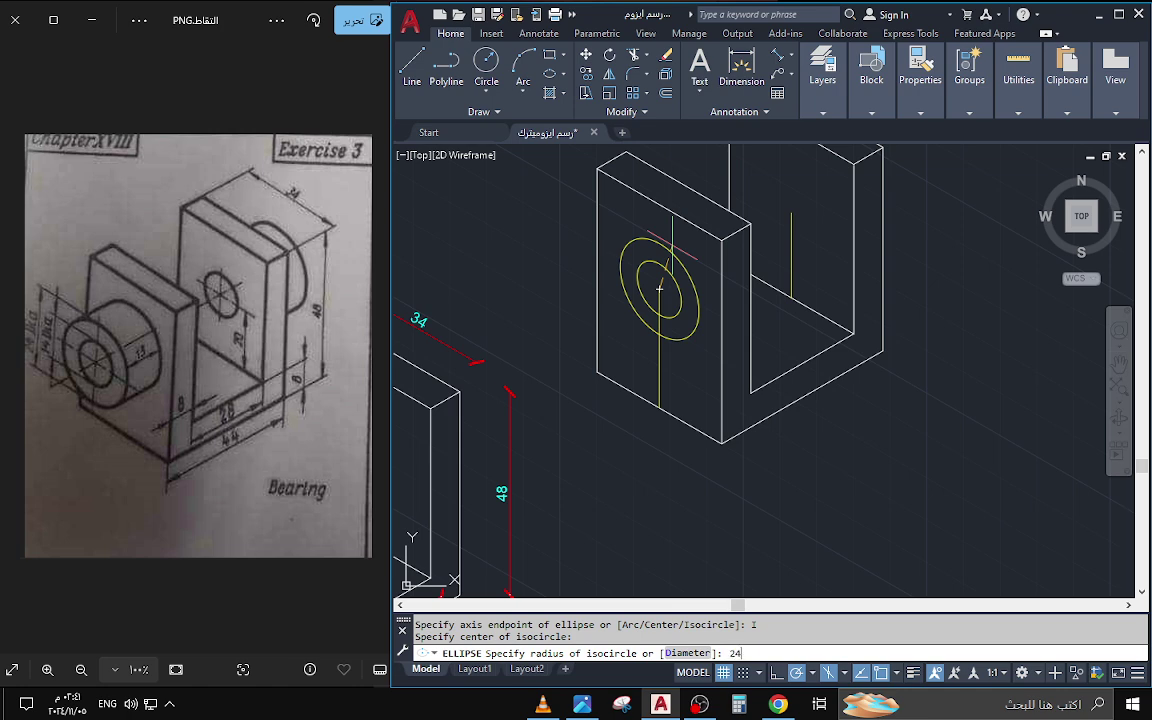
{"action": "key", "text": "Return"}
{"action": "left_click", "coordinate": [598, 195]}
{"action": "type", "text": "e"}
{"action": "key", "text": "Return"}
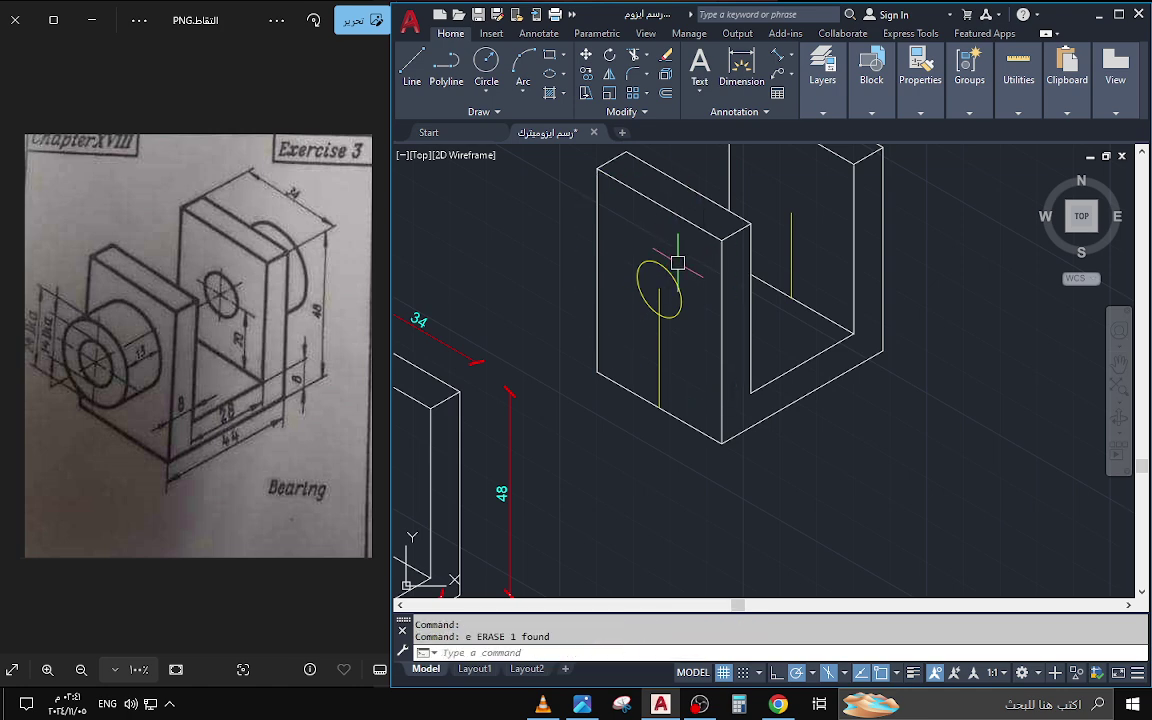
{"action": "key", "text": "Return"}
{"action": "key", "text": "Escape"}
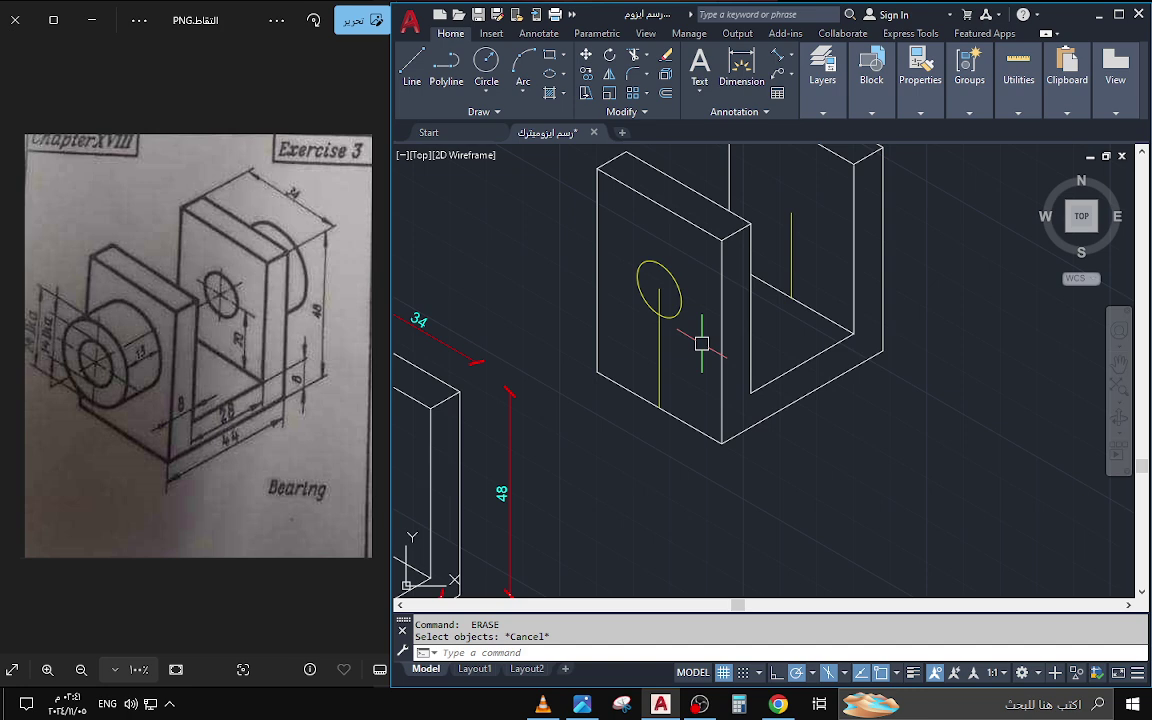
- Add a concentric isocircle of diameter 24 at the hole centre
{"action": "left_click", "coordinate": [549, 73]}
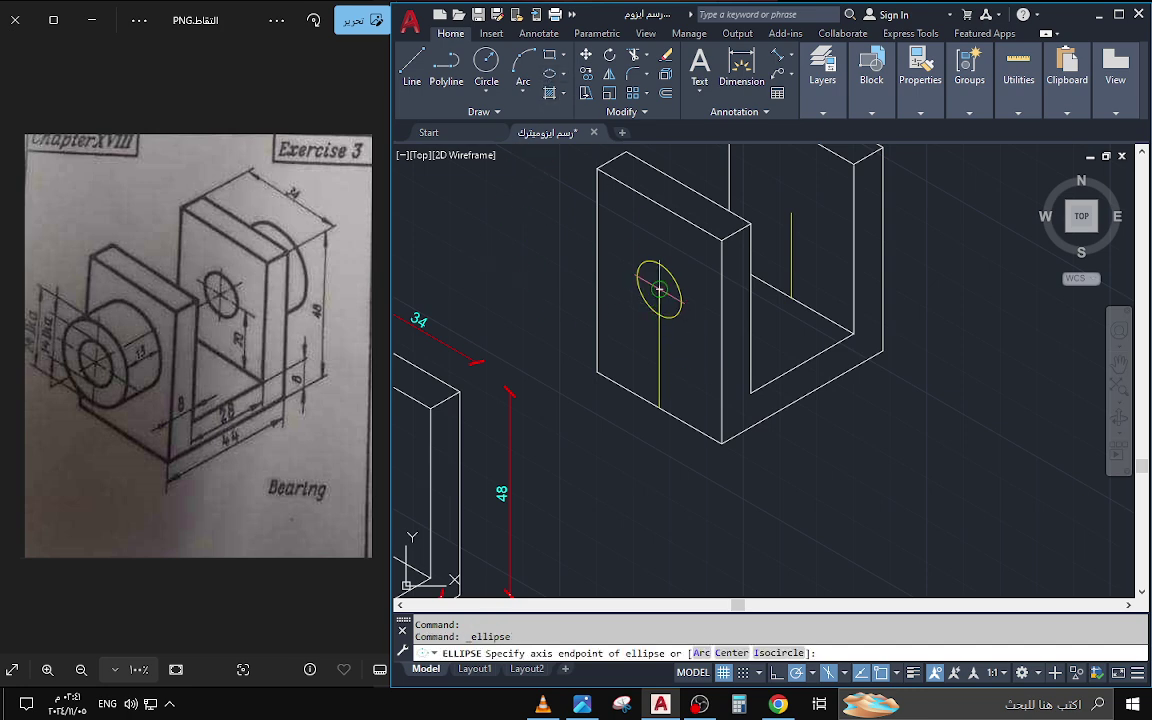
{"action": "left_click", "coordinate": [659, 292]}
{"action": "key", "text": "Escape"}
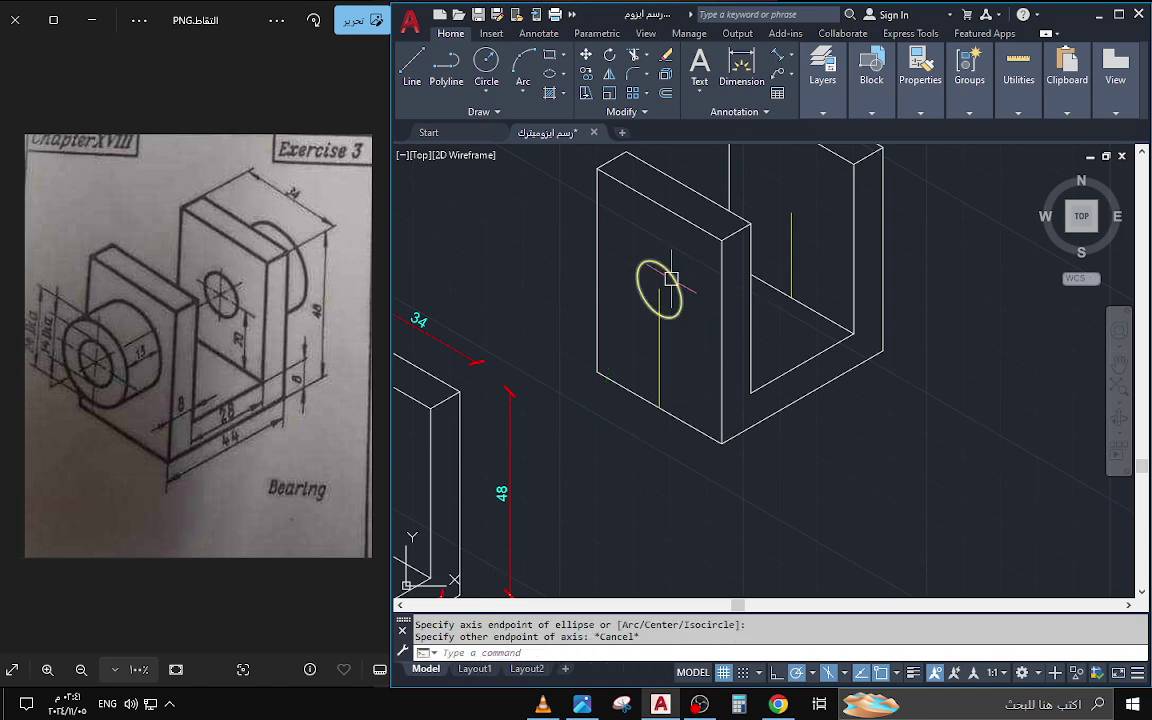
{"action": "left_click", "coordinate": [549, 75]}
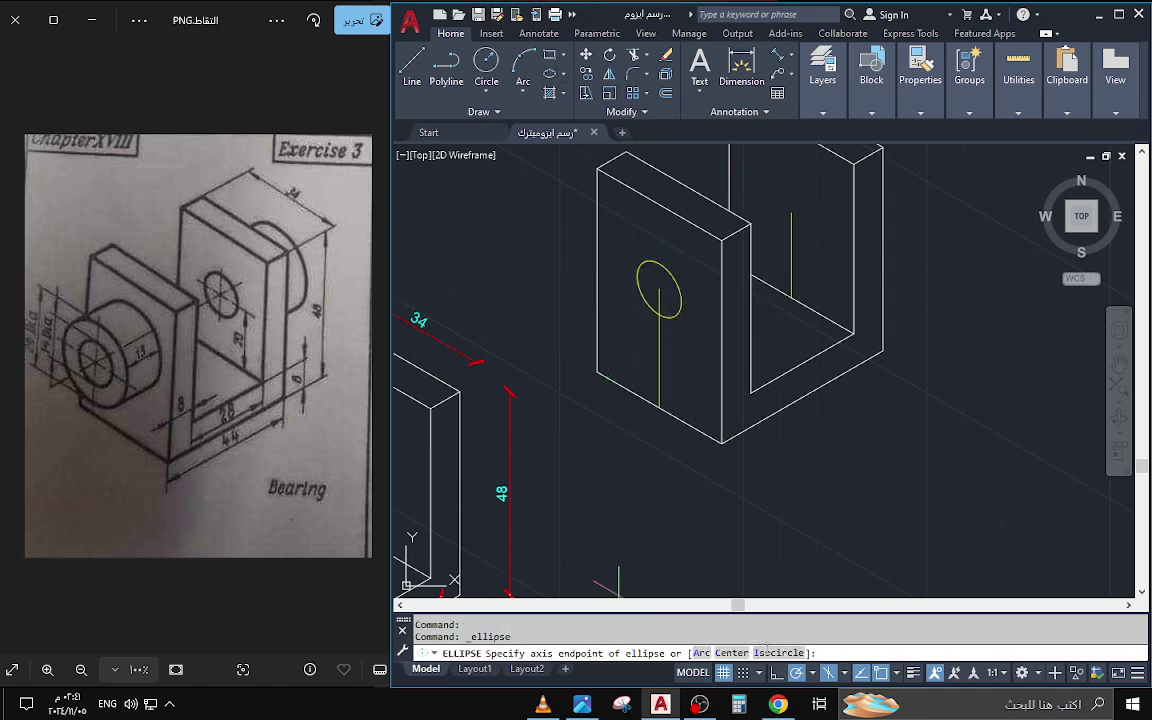
{"action": "type", "text": "I"}
{"action": "key", "text": "Return"}
{"action": "left_click", "coordinate": [659, 290]}
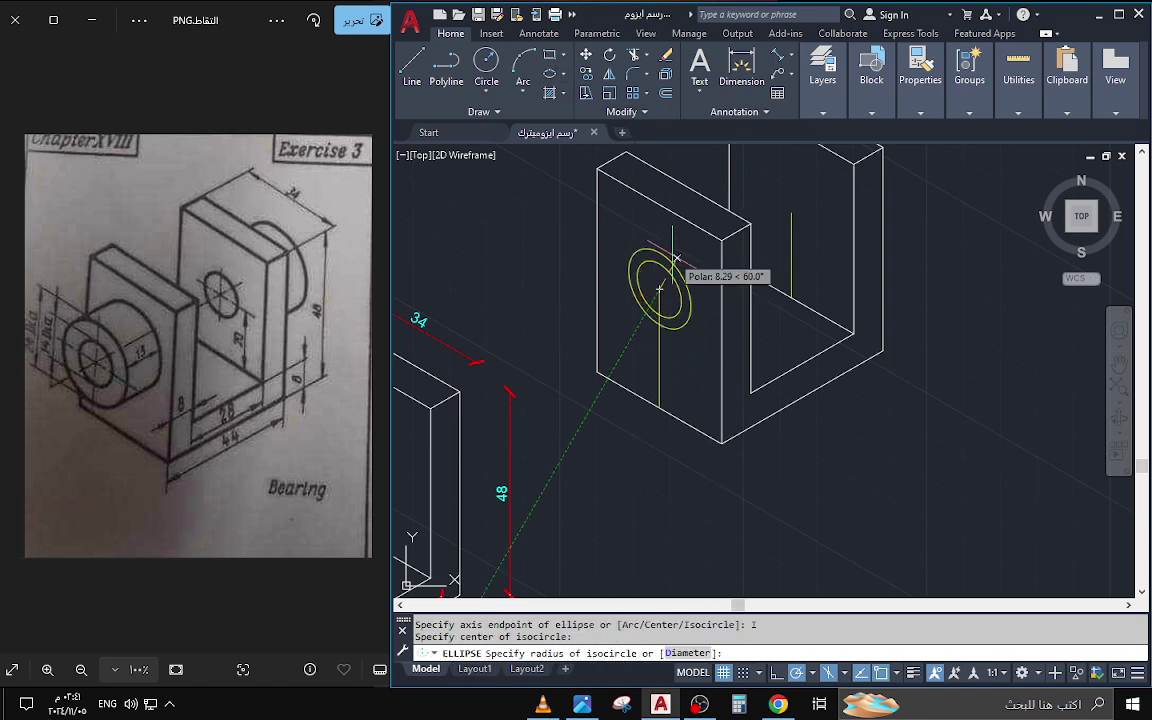
{"action": "type", "text": "d"}
{"action": "key", "text": "Return"}
{"action": "type", "text": "24"}
{"action": "key", "text": "Return"}
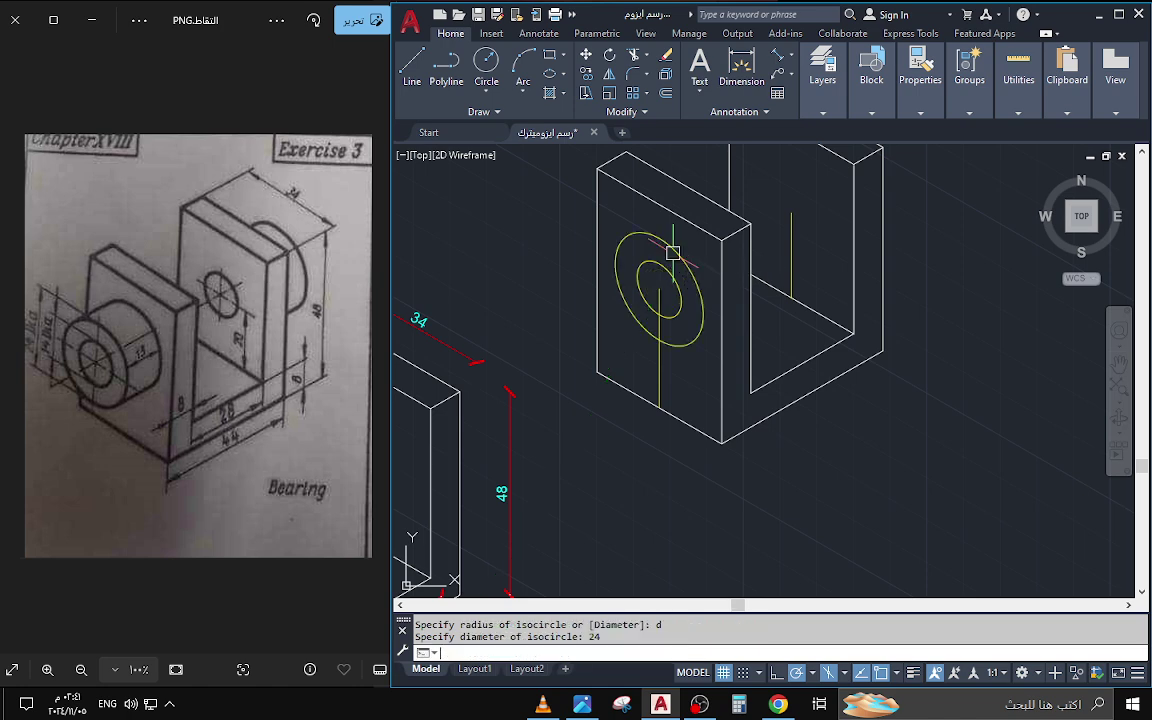
{"action": "left_click", "coordinate": [776, 60]}
{"action": "scroll", "coordinate": [657, 285], "scroll_direction": "up", "scroll_amount": 4}
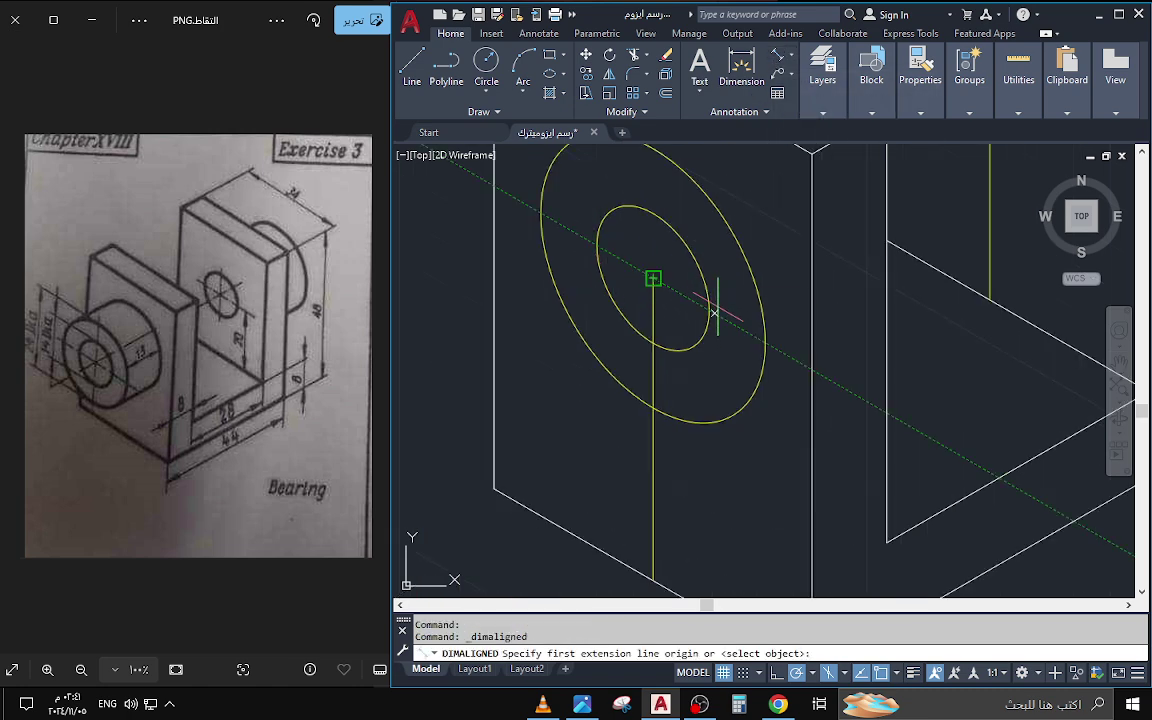
- Switch isometric drafting to the top isoplane and try a dimension from the hole centre, then cancel it
{"action": "left_click", "coordinate": [833, 671]}
{"action": "left_click", "coordinate": [830, 672]}
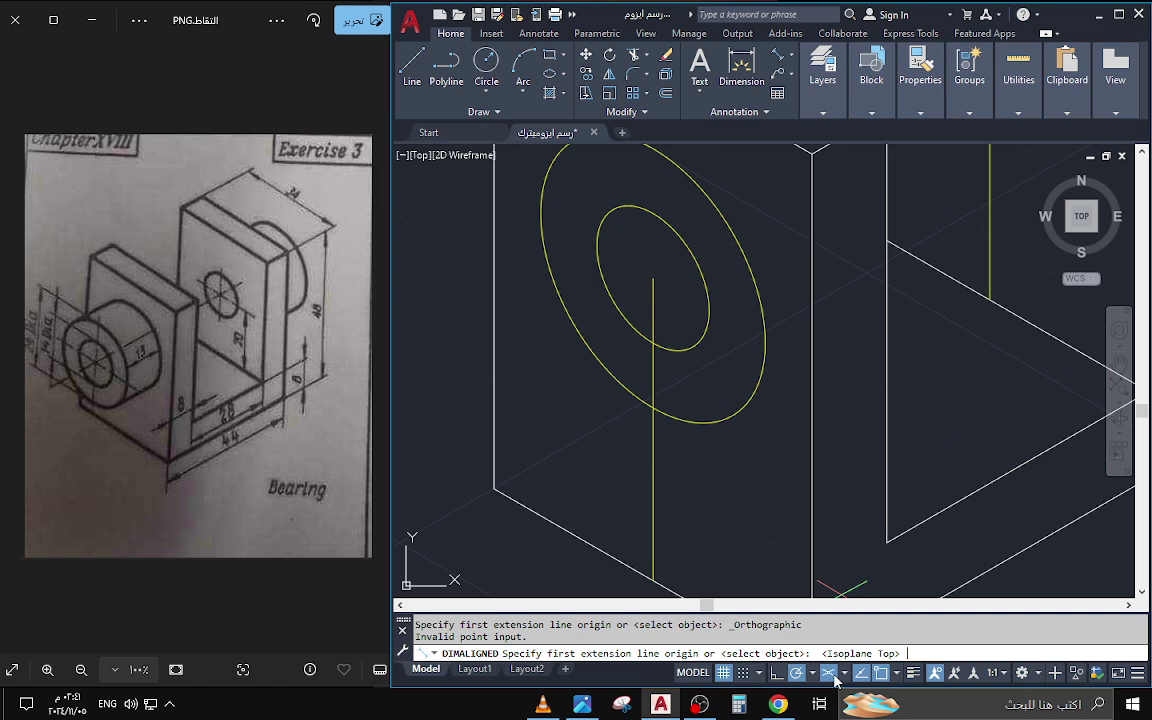
{"action": "left_click", "coordinate": [653, 278]}
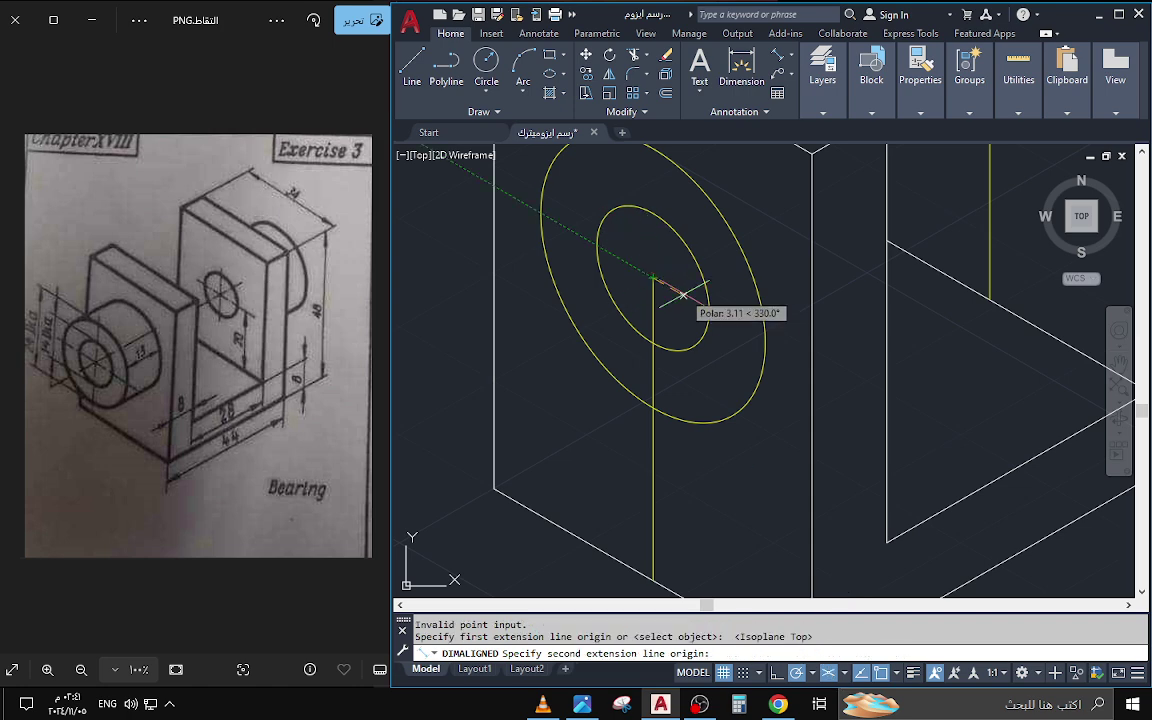
{"action": "left_click", "coordinate": [708, 307]}
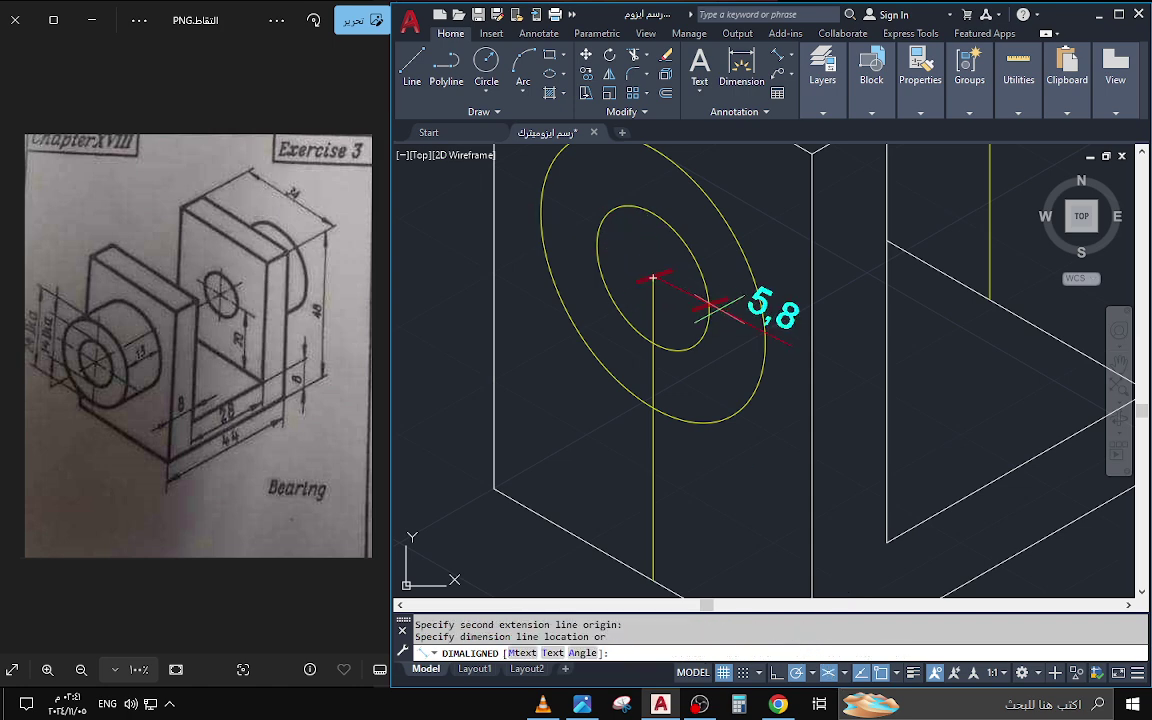
{"action": "key", "text": "Escape"}
{"action": "scroll", "coordinate": [712, 309], "scroll_direction": "down", "scroll_amount": 3}
{"action": "scroll", "coordinate": [680, 332], "scroll_direction": "down", "scroll_amount": 1}
{"action": "scroll", "coordinate": [680, 332], "scroll_direction": "up", "scroll_amount": 2}
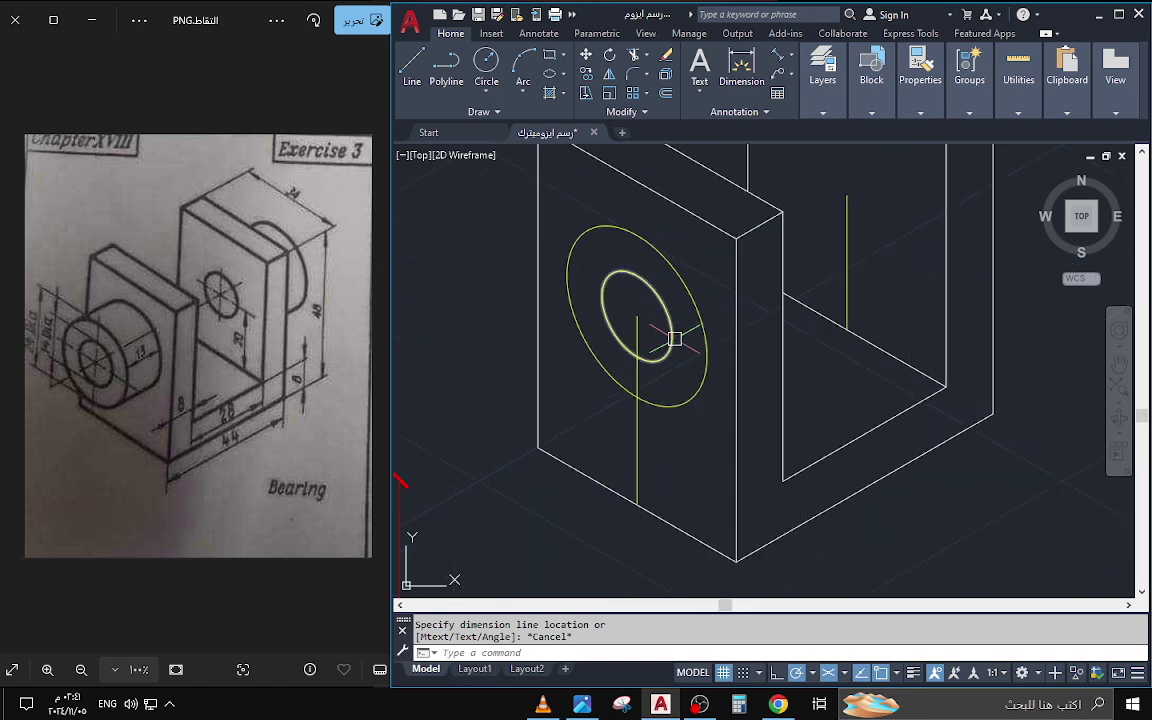
{"action": "type", "text": "1"}
- With Ortho on, draw a 7-unit line from the hole centre along the isometric depth direction
{"action": "left_click", "coordinate": [778, 678]}
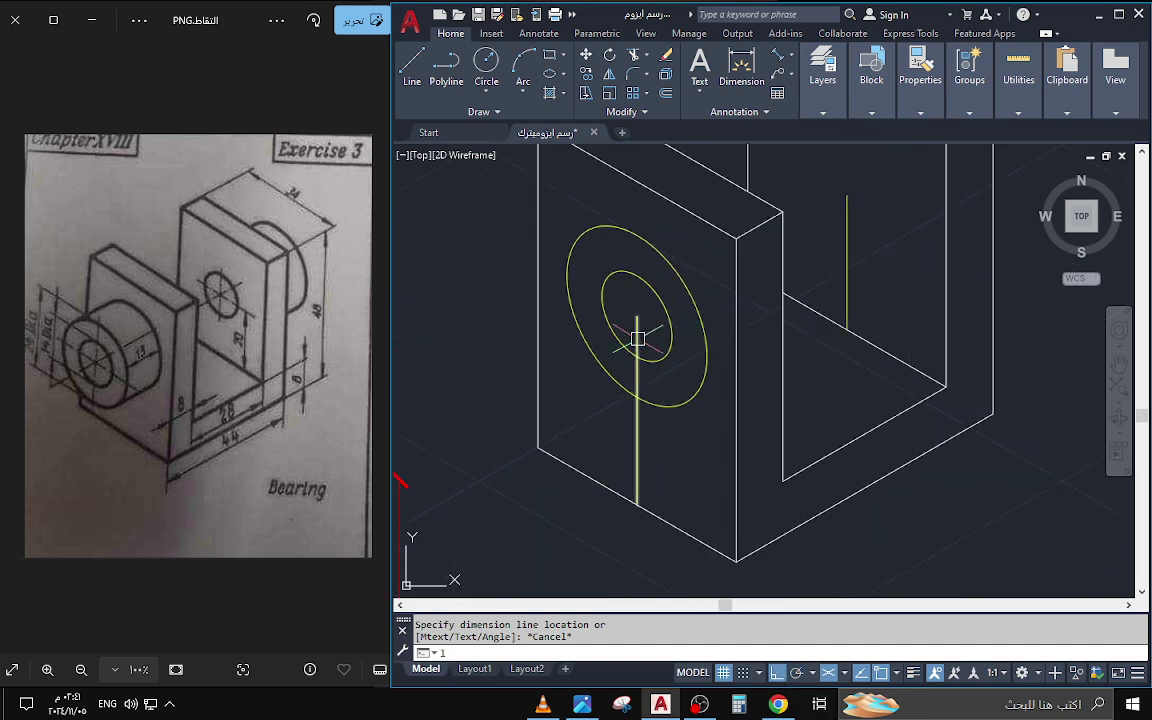
{"action": "key", "text": "Return"}
{"action": "left_click", "coordinate": [636, 316]}
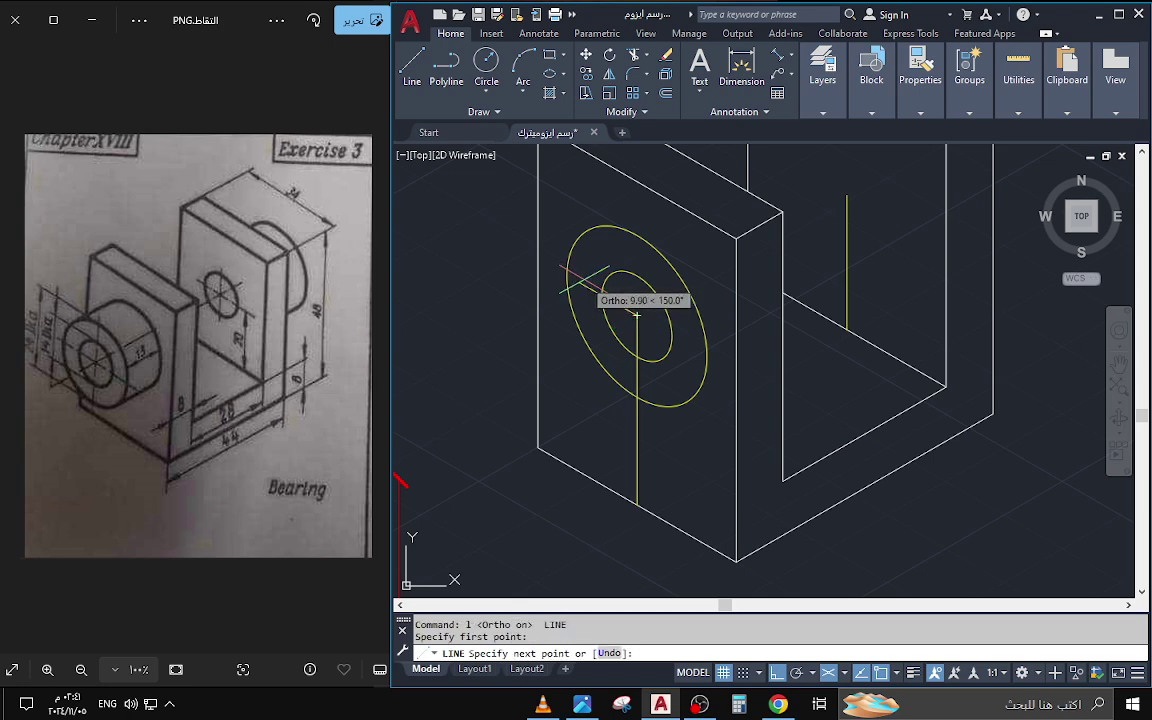
{"action": "type", "text": "7"}
{"action": "key", "text": "Return"}
{"action": "key", "text": "Escape"}
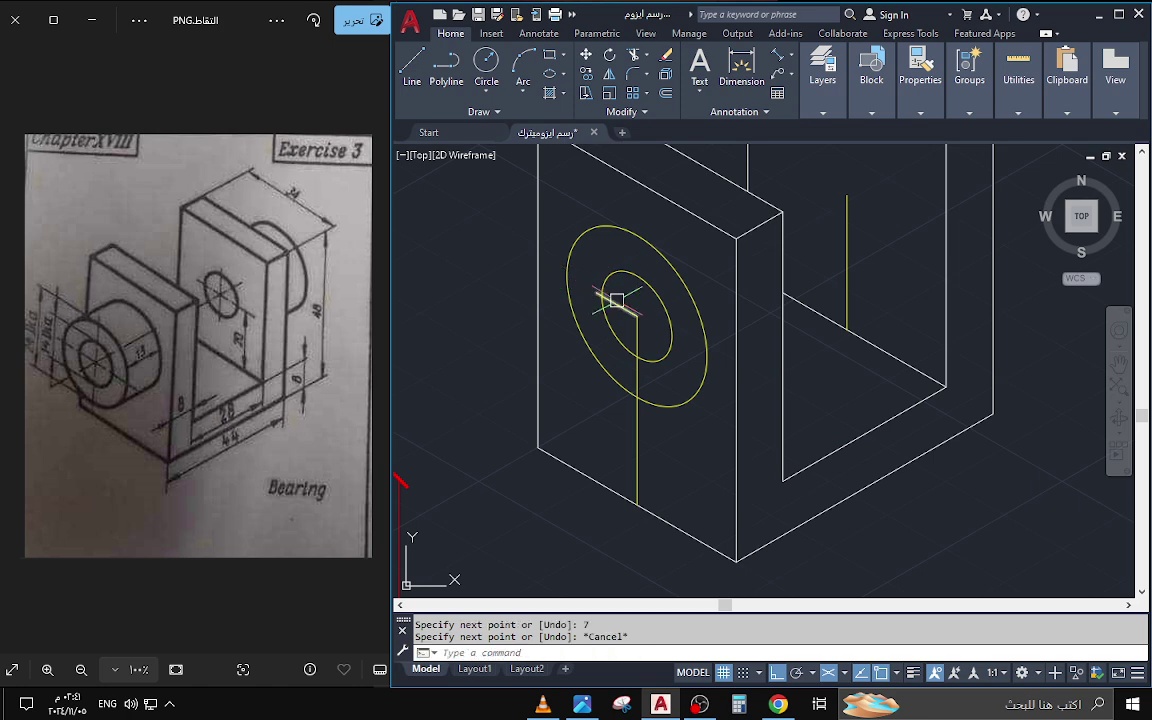
- Erase the inner isocircle from the front plate
{"action": "scroll", "coordinate": [615, 304], "scroll_direction": "up", "scroll_amount": 2}
{"action": "left_click", "coordinate": [607, 334]}
{"action": "type", "text": "e"}
{"action": "key", "text": "Return"}
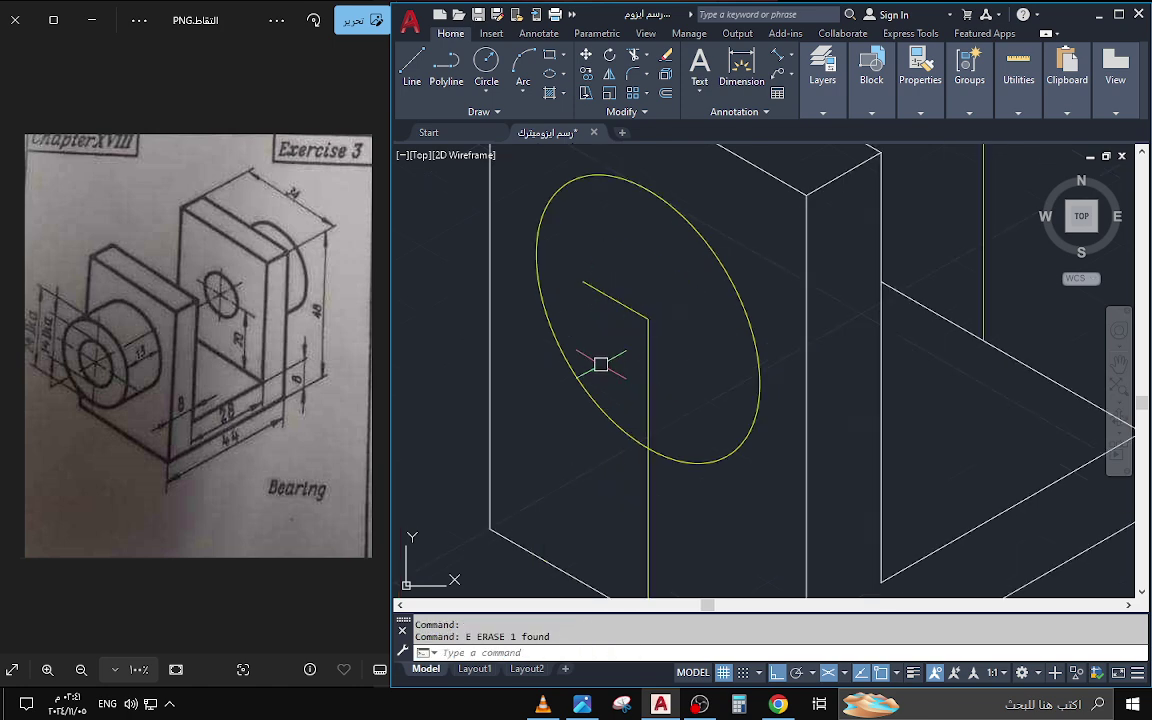
{"action": "type", "text": "d"}
{"action": "key", "text": "Escape"}
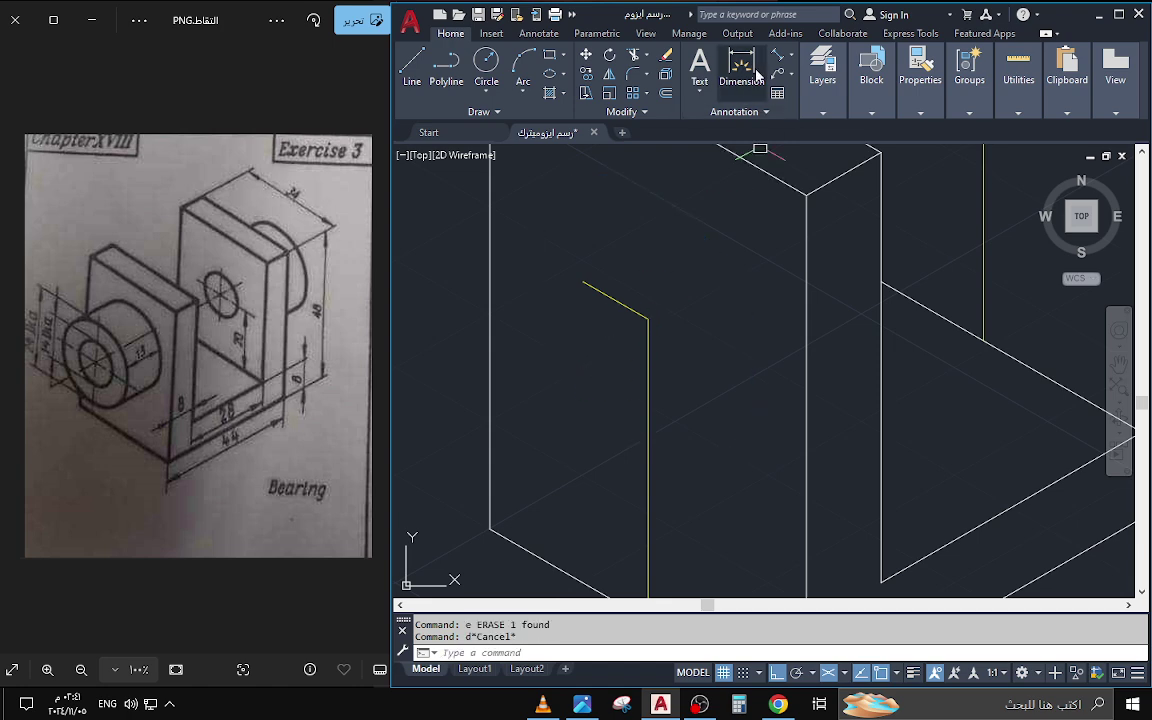
- Check the new 7-unit line with a trial aligned dimension, then cancel it
{"action": "left_click", "coordinate": [783, 57]}
{"action": "left_click", "coordinate": [583, 282]}
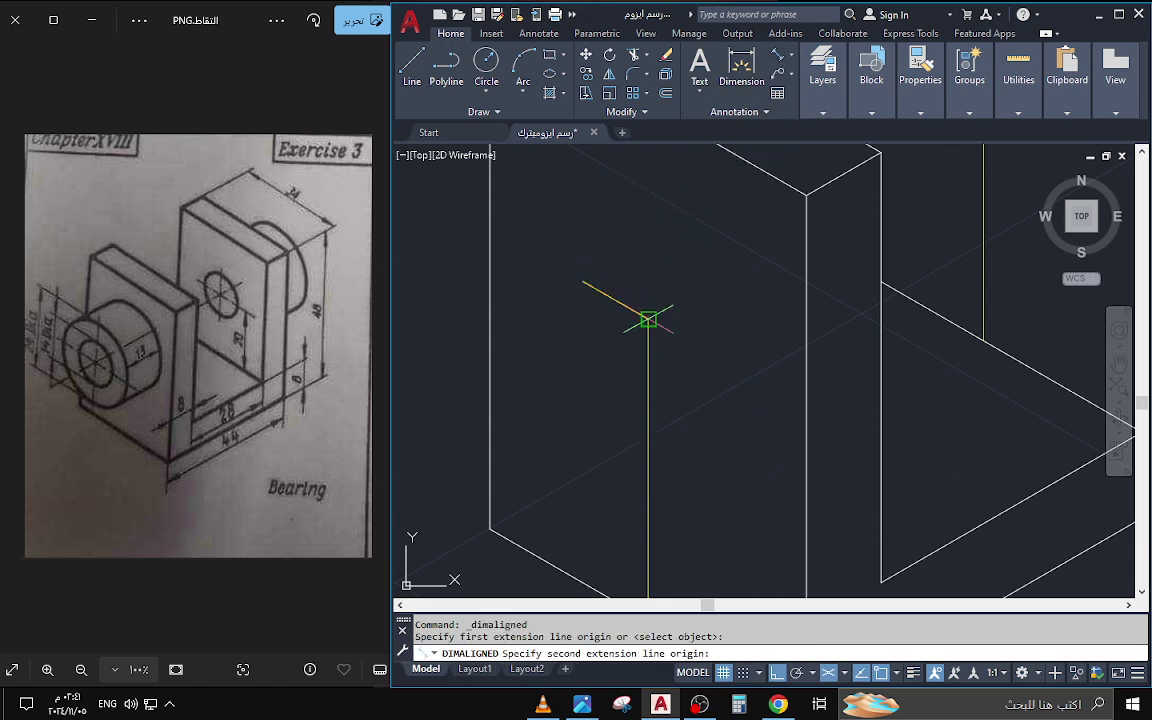
{"action": "left_click", "coordinate": [648, 318]}
{"action": "key", "text": "Escape"}
{"action": "scroll", "coordinate": [650, 318], "scroll_direction": "down", "scroll_amount": 2}
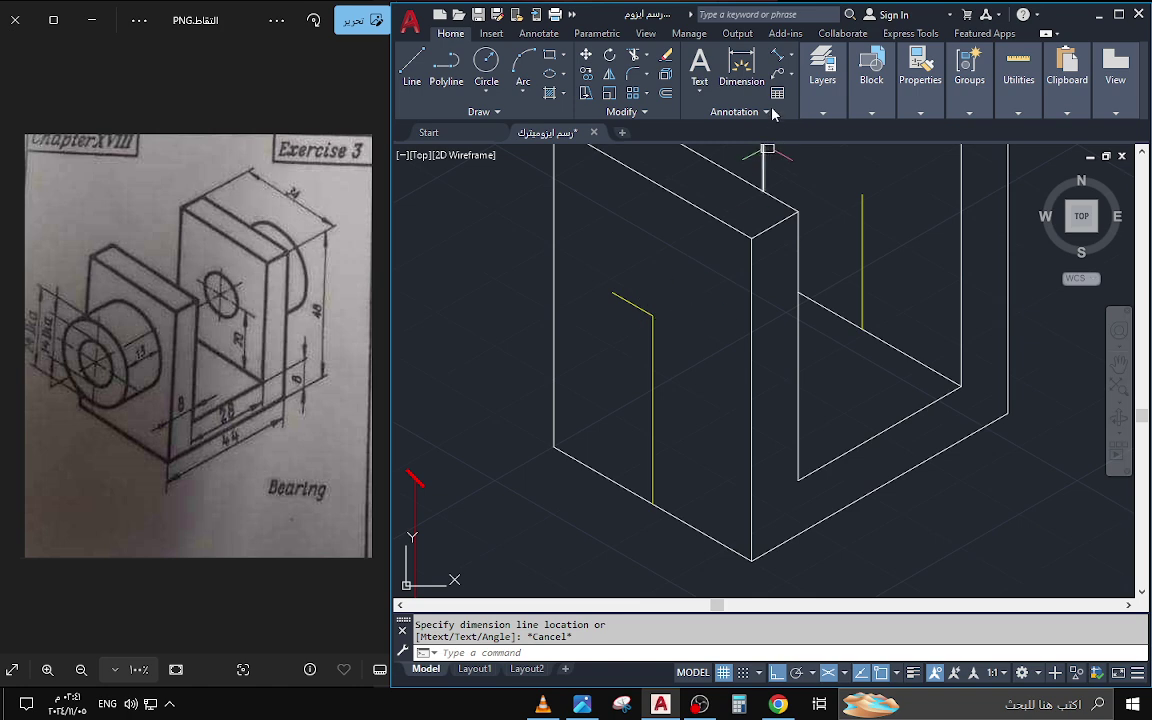
{"action": "left_click", "coordinate": [822, 112]}
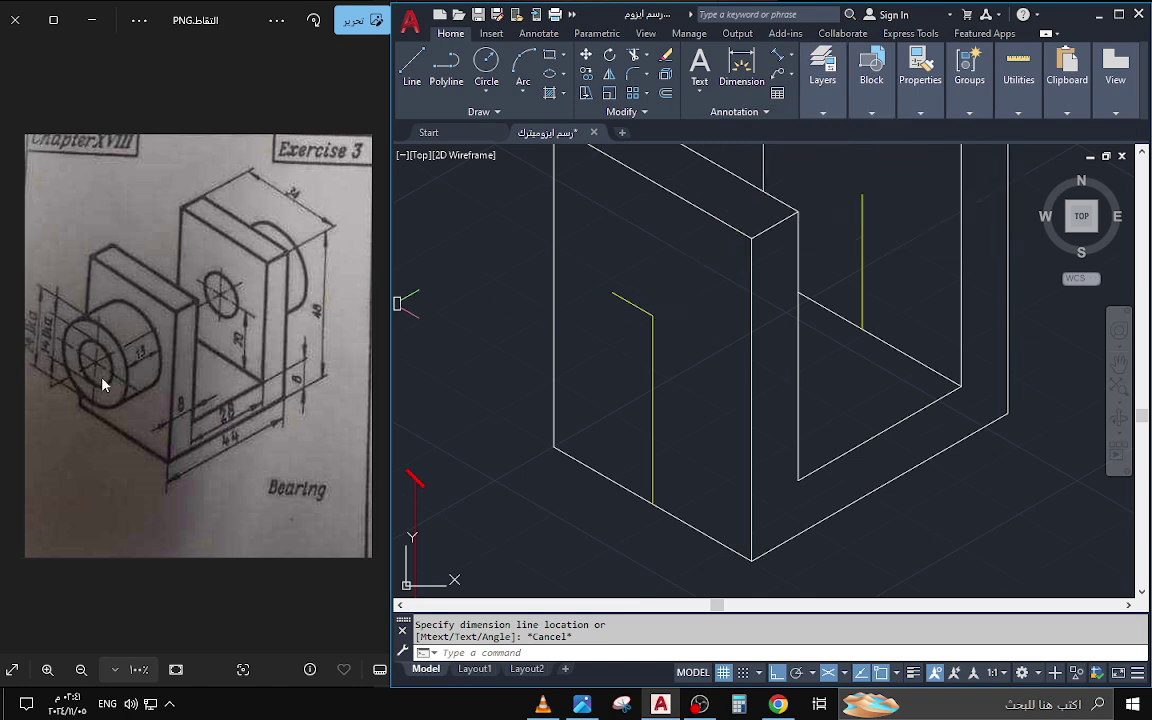
- Draw an isocircle on the left isoplane centred at the yellow line's end
{"action": "left_click", "coordinate": [563, 73]}
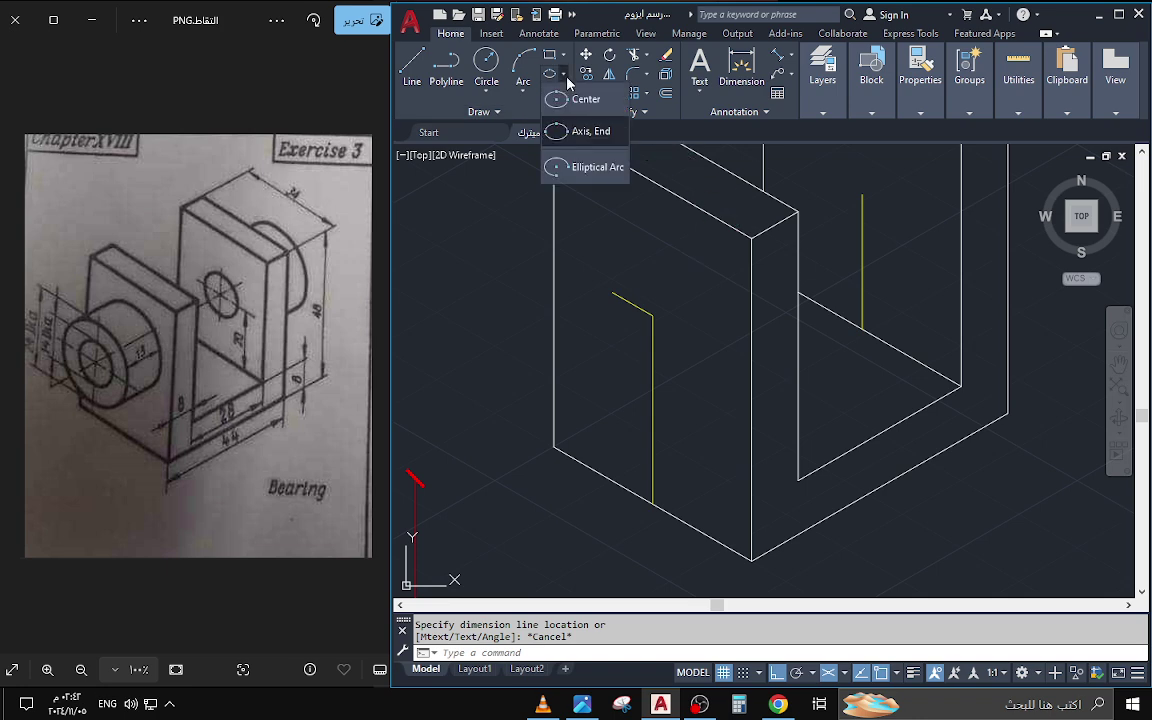
{"action": "left_click", "coordinate": [572, 131]}
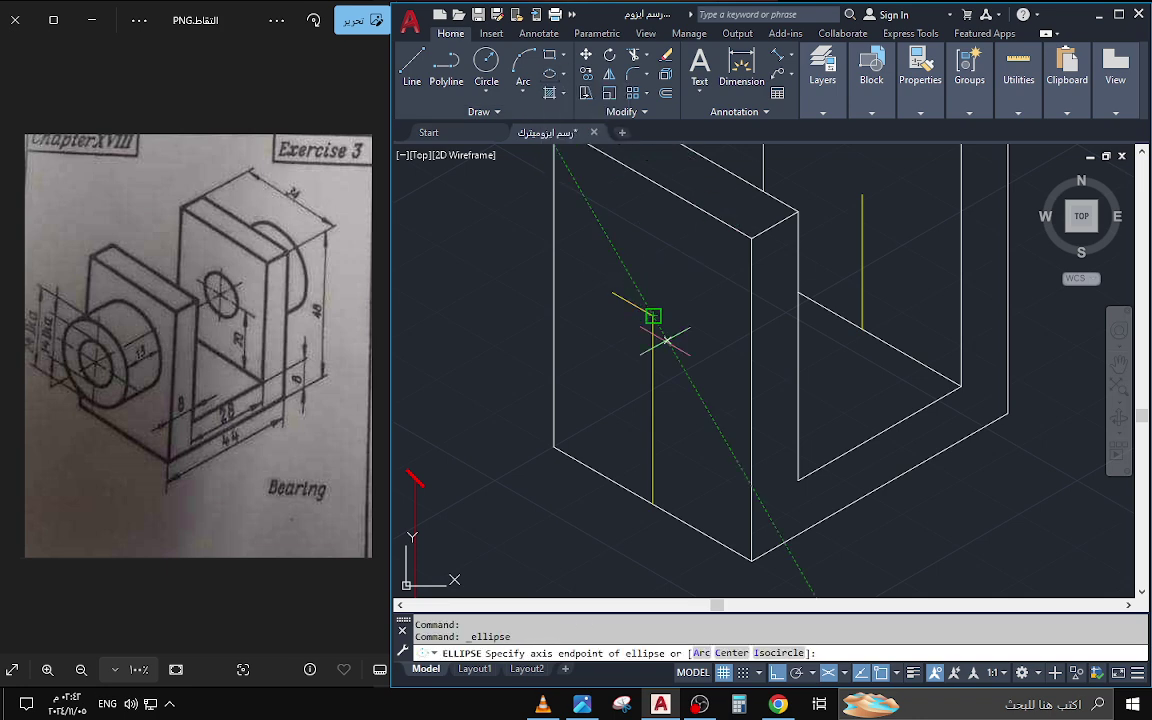
{"action": "type", "text": "i"}
{"action": "key", "text": "Return"}
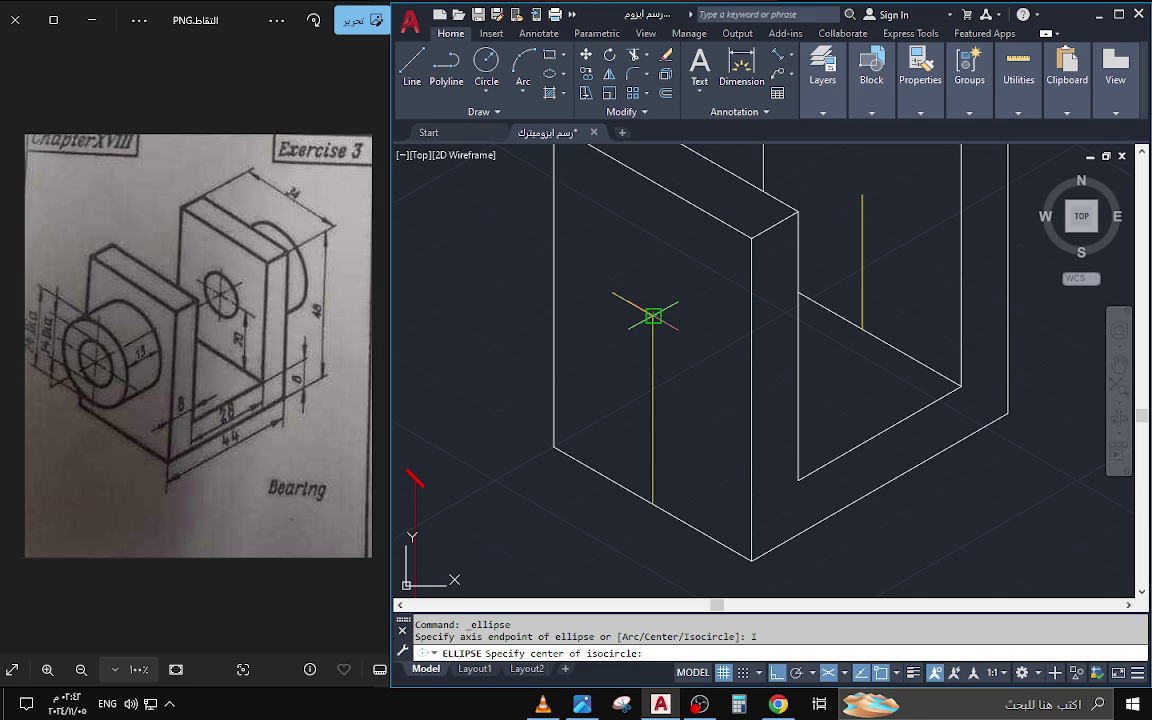
{"action": "left_click", "coordinate": [653, 316]}
{"action": "key", "text": "F5"}
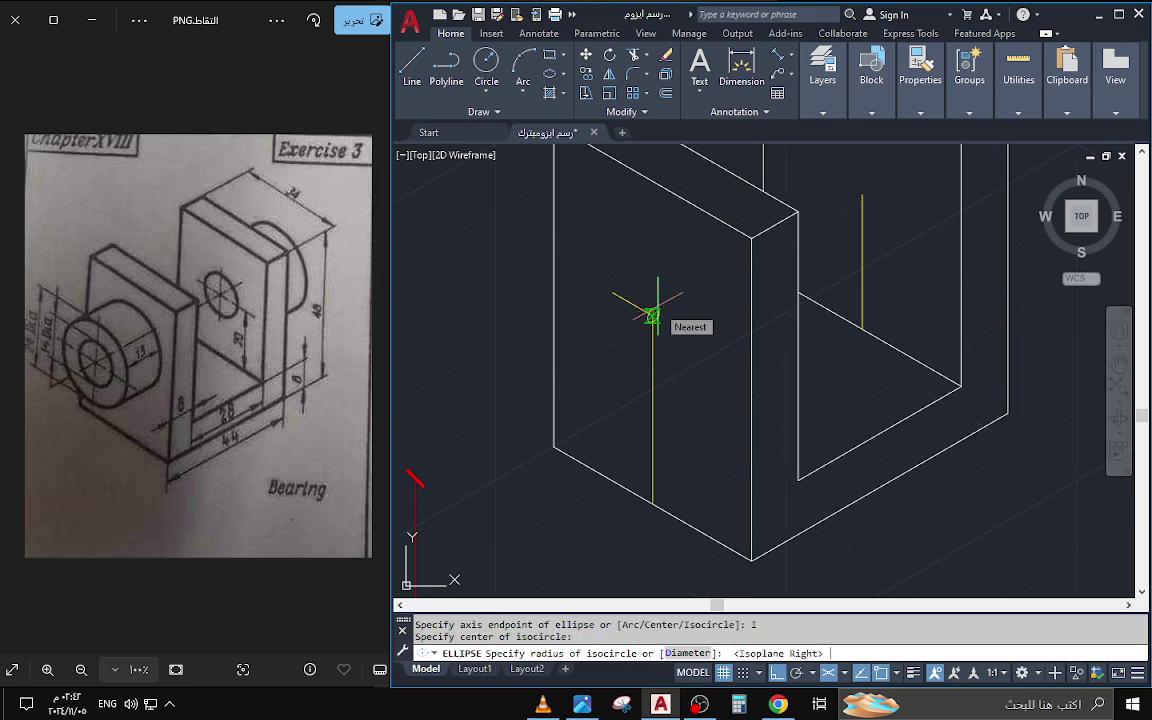
{"action": "key", "text": "F5"}
{"action": "left_click", "coordinate": [612, 292]}
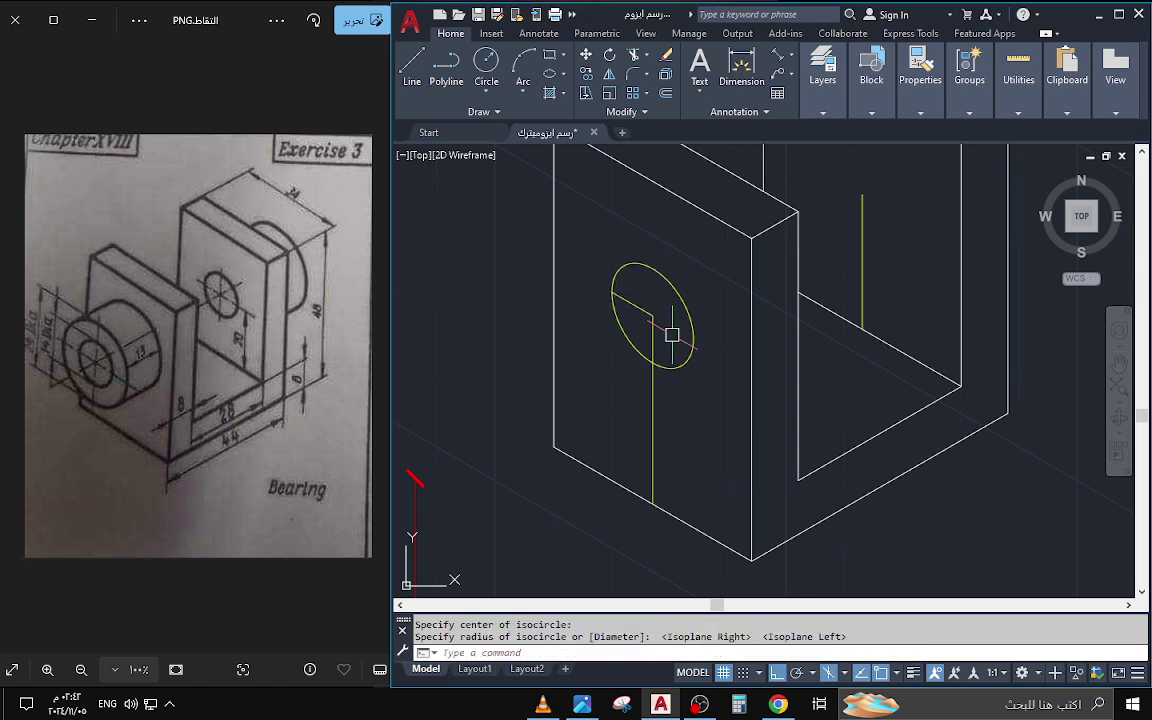
- Erase the diagonal construction line and draw a 12-unit line from the ellipse centre
{"action": "left_click", "coordinate": [640, 310]}
{"action": "type", "text": "e"}
{"action": "key", "text": "Return"}
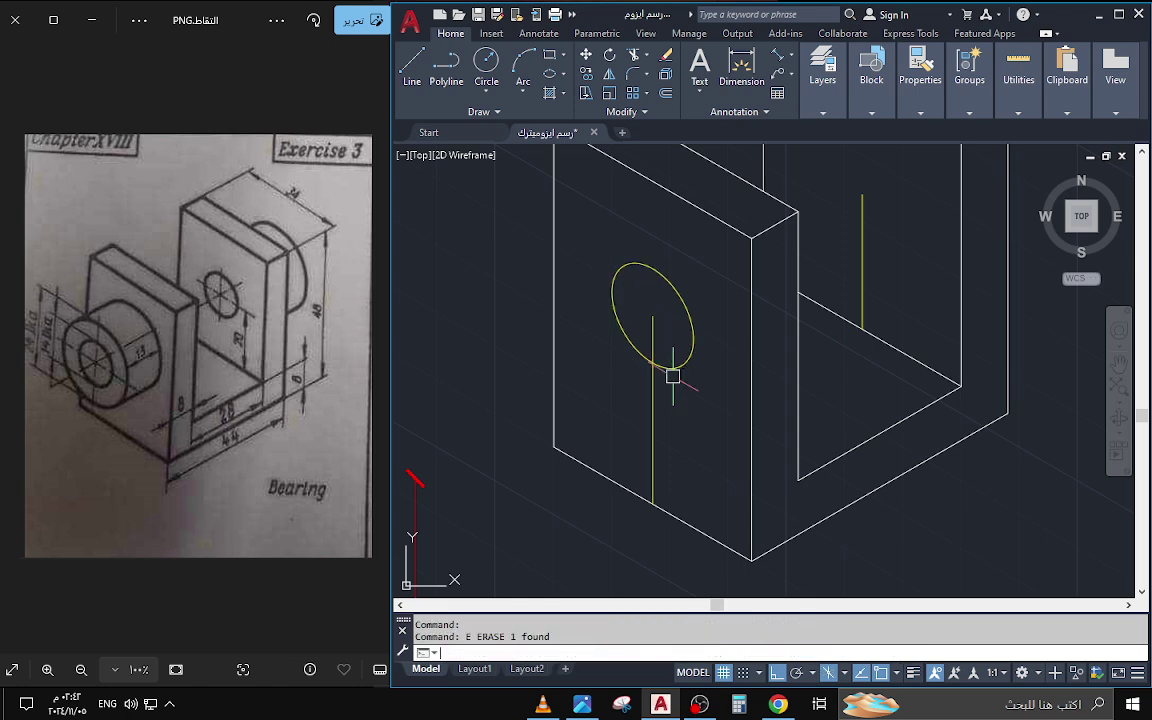
{"action": "type", "text": "l"}
{"action": "key", "text": "Return"}
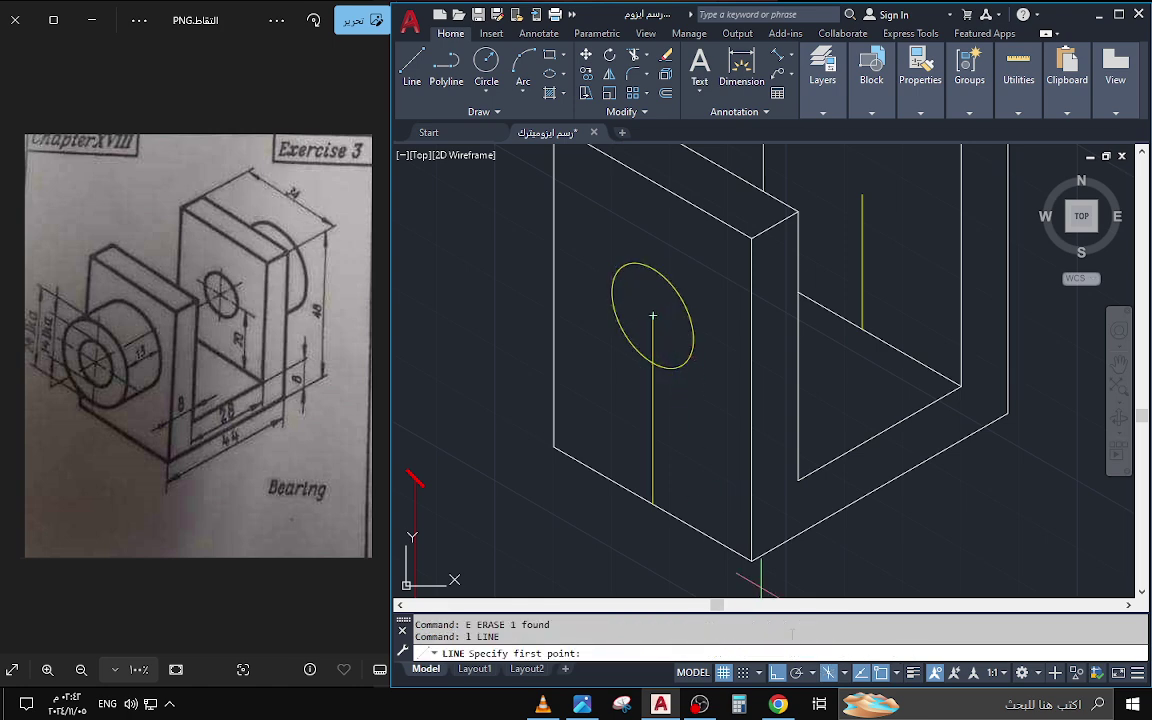
{"action": "left_click", "coordinate": [827, 677]}
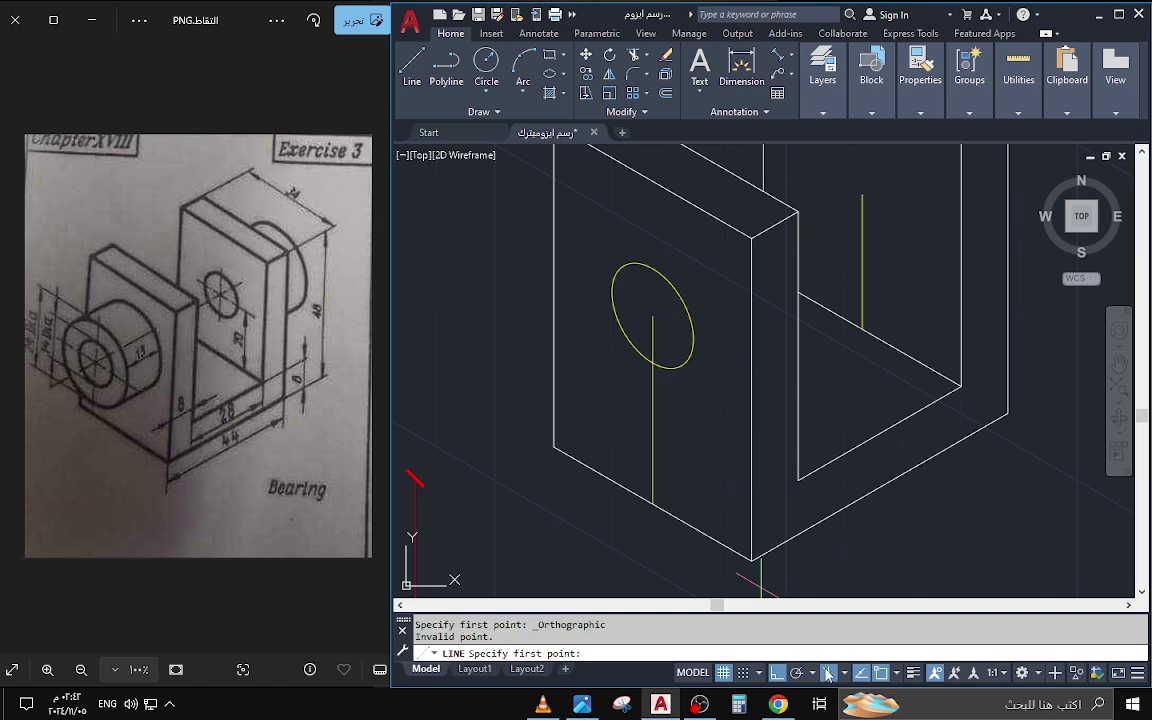
{"action": "left_click", "coordinate": [652, 317]}
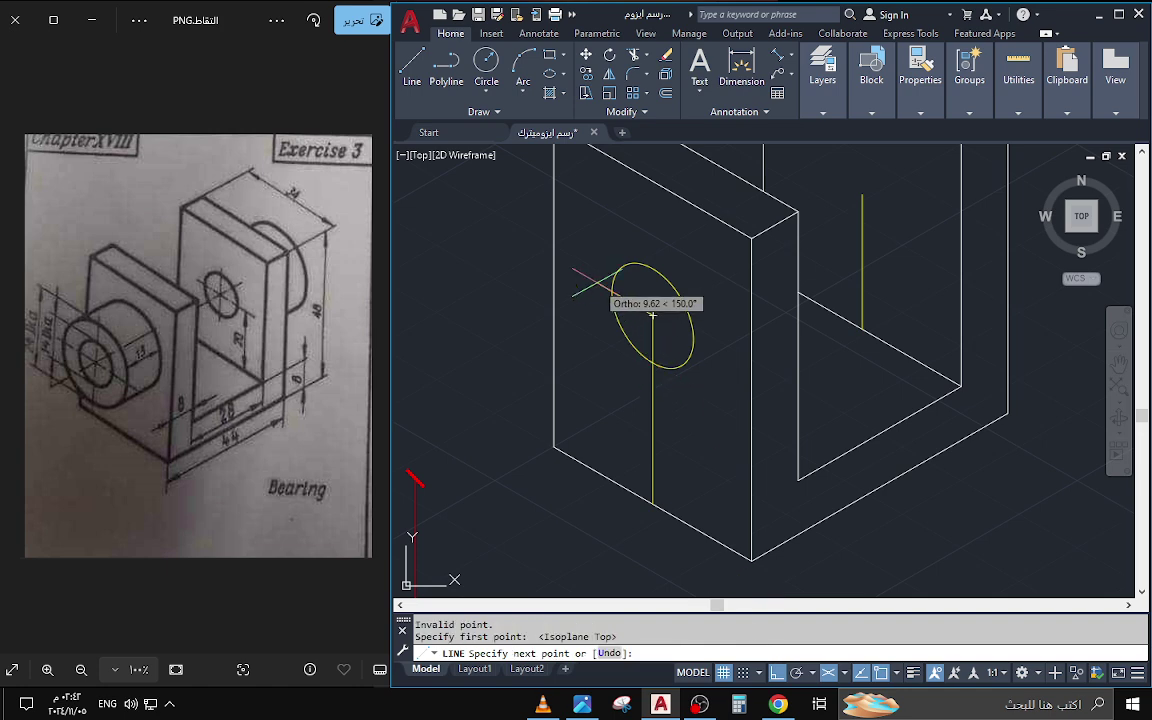
{"action": "type", "text": "12"}
{"action": "key", "text": "Return"}
{"action": "key", "text": "Escape"}
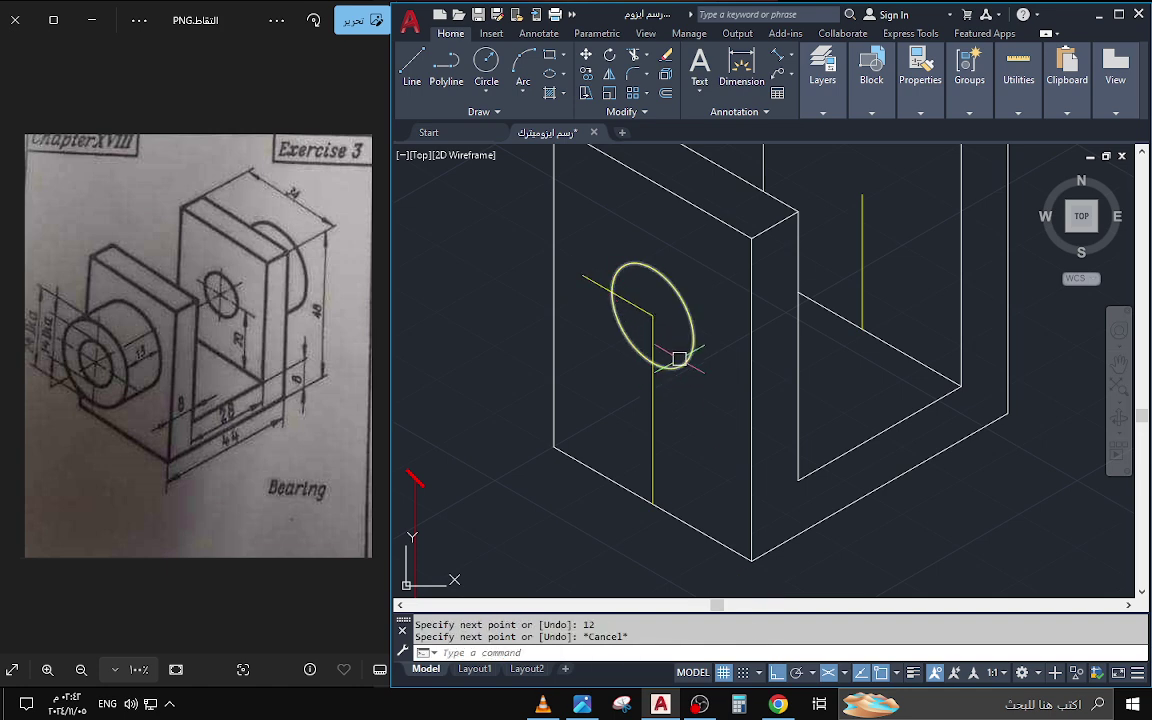
- Add a larger concentric isocircle on the left isoplane around the first one
{"action": "type", "text": "c"}
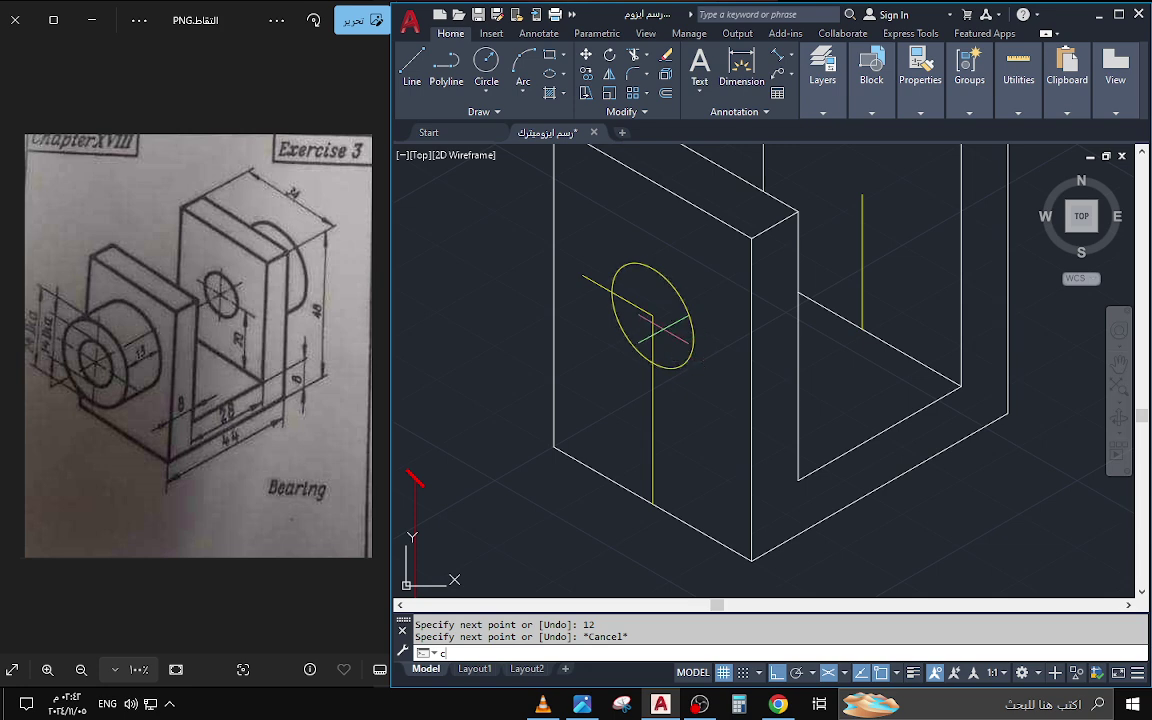
{"action": "key", "text": "Return"}
{"action": "key", "text": "Escape"}
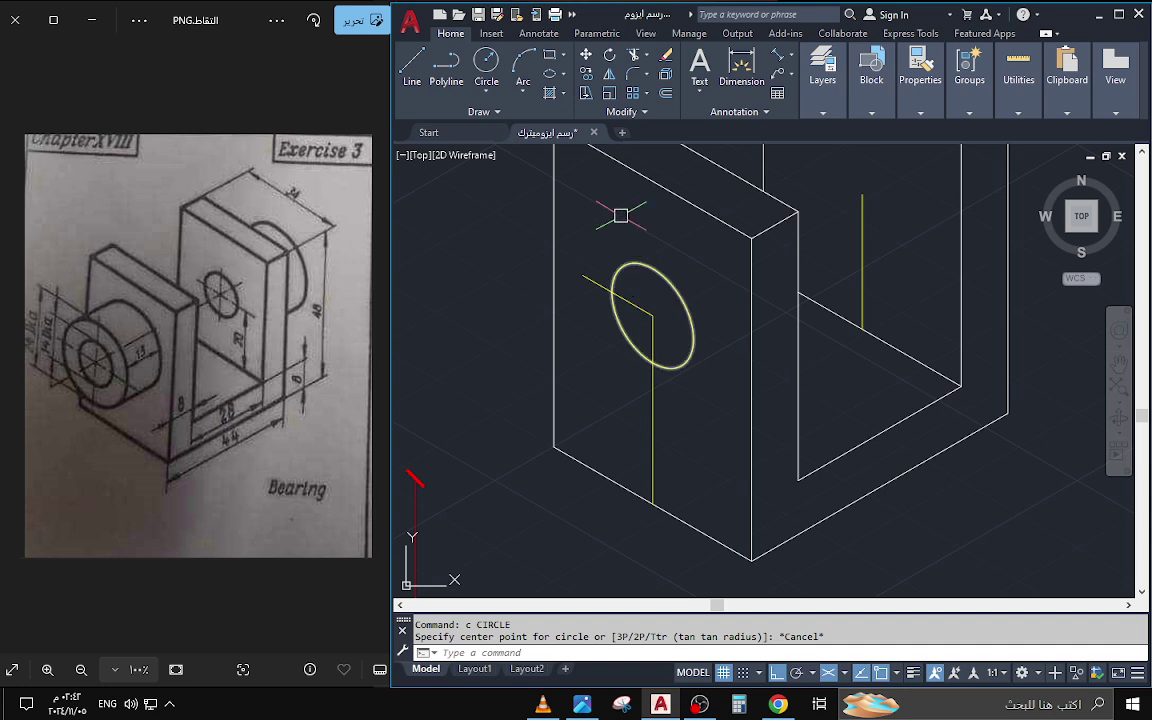
{"action": "left_click", "coordinate": [553, 78]}
{"action": "type", "text": "i"}
{"action": "key", "text": "Return"}
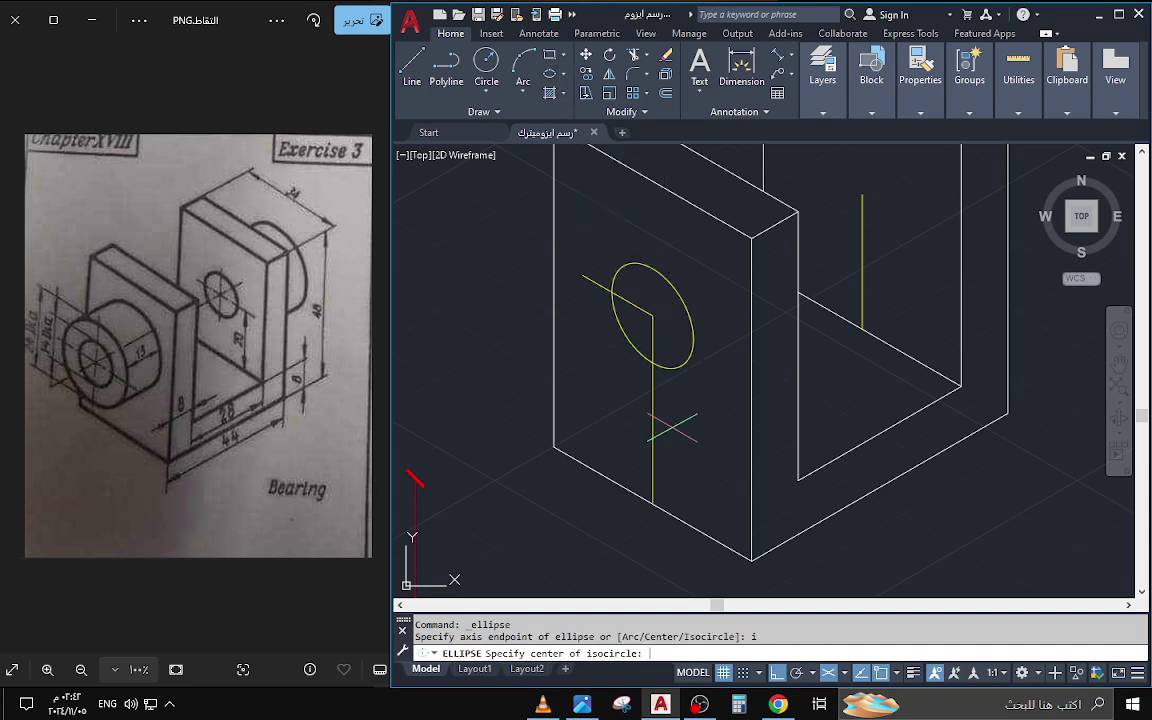
{"action": "left_click", "coordinate": [652, 316]}
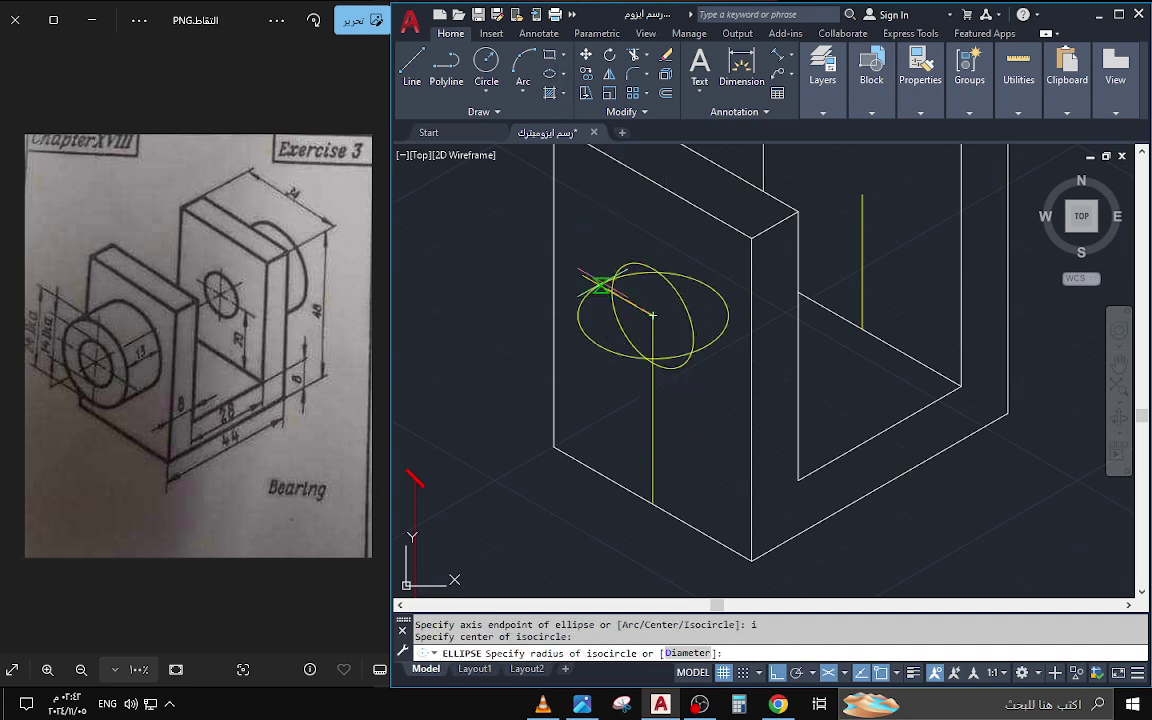
{"action": "key", "text": "F5"}
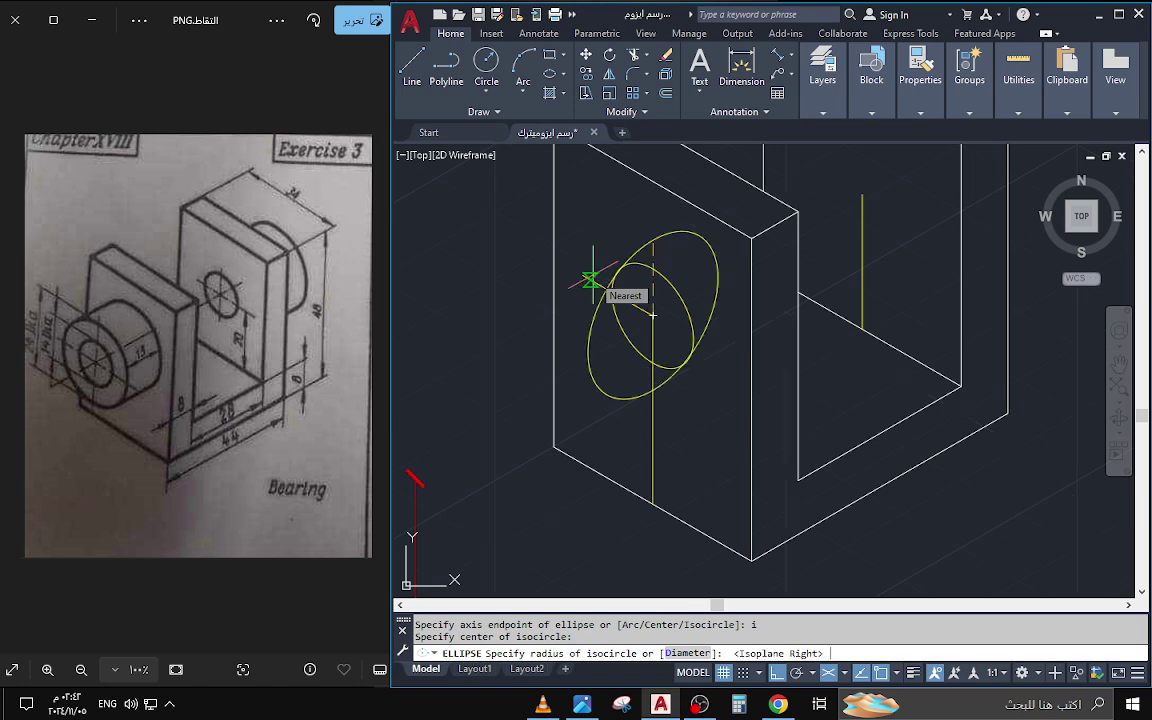
{"action": "key", "text": "F5"}
{"action": "left_click", "coordinate": [584, 276]}
{"action": "key", "text": "Escape"}
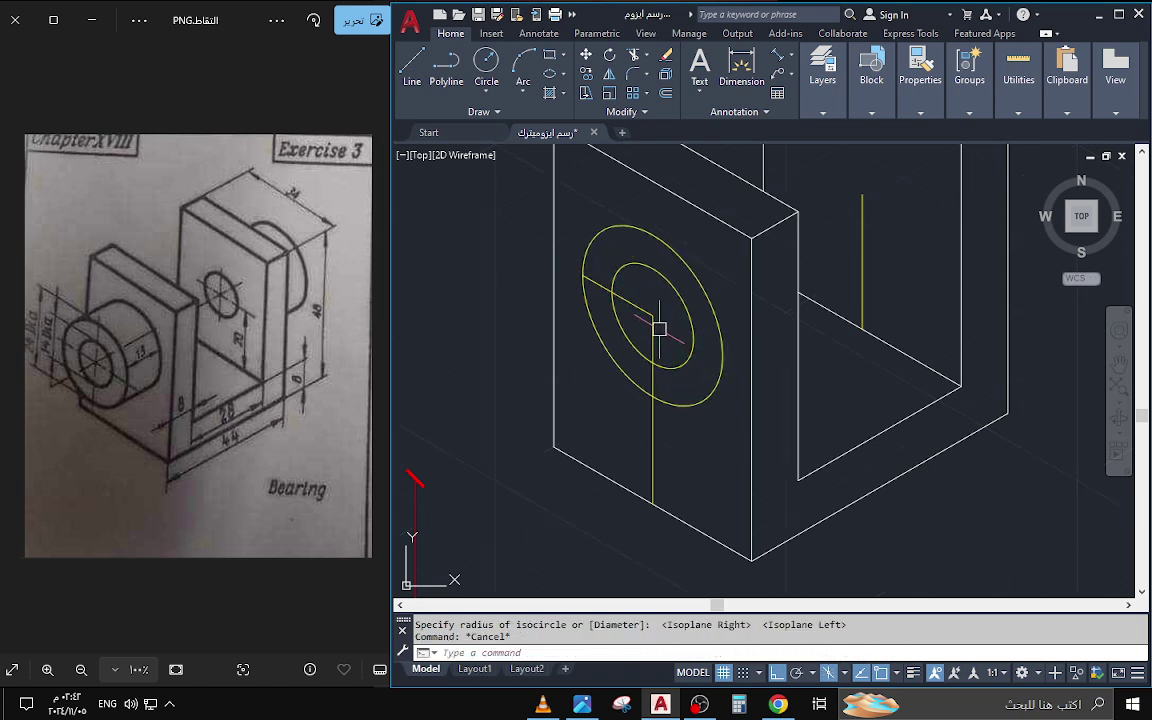
- Erase the construction lines inside the ellipses
{"action": "left_click_drag", "start_coordinate": [665, 325], "coordinate": [640, 305]}
{"action": "type", "text": "e"}
{"action": "key", "text": "Return"}
- Undo the accidental orbit to restore the closer view, then select the outer and inner hole ellipses
{"action": "scroll", "coordinate": [646, 325], "scroll_direction": "down", "scroll_amount": 2}
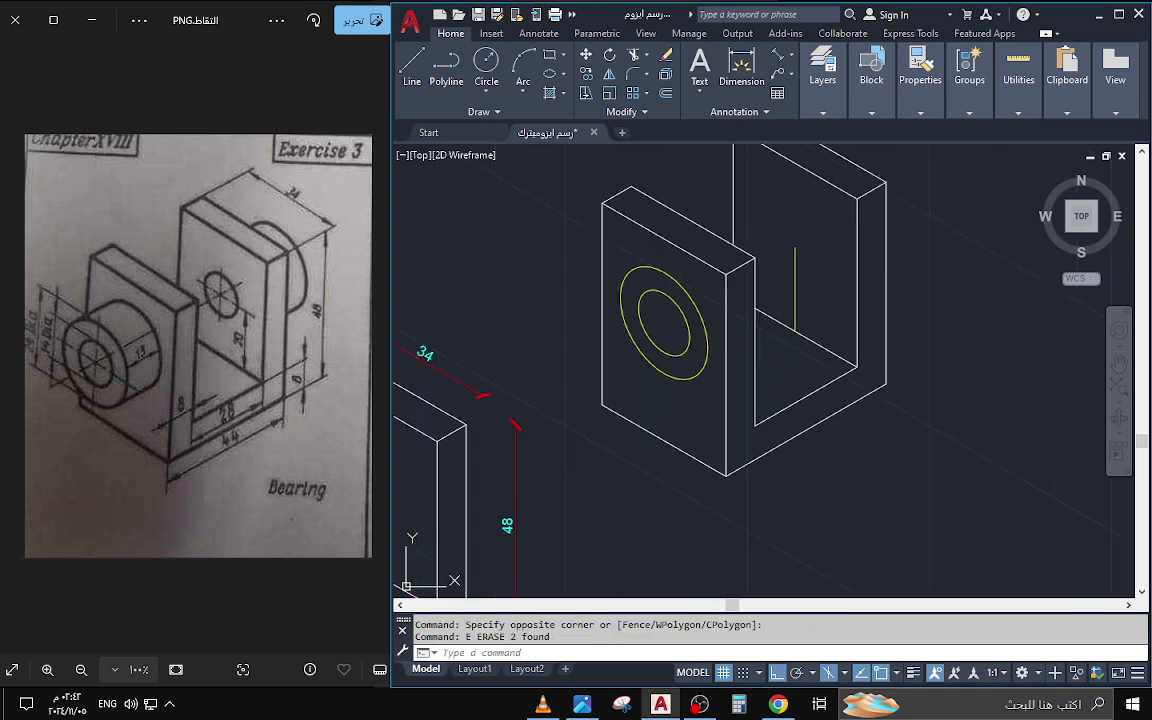
{"action": "mouse_move", "coordinate": [646, 325]}
{"action": "middle_mouse_down"}
{"action": "mouse_move", "coordinate": [635, 388]}
{"action": "mouse_move", "coordinate": [655, 381]}
{"action": "middle_mouse_up"}
{"action": "scroll", "coordinate": [635, 388], "scroll_direction": "down", "scroll_amount": 2}
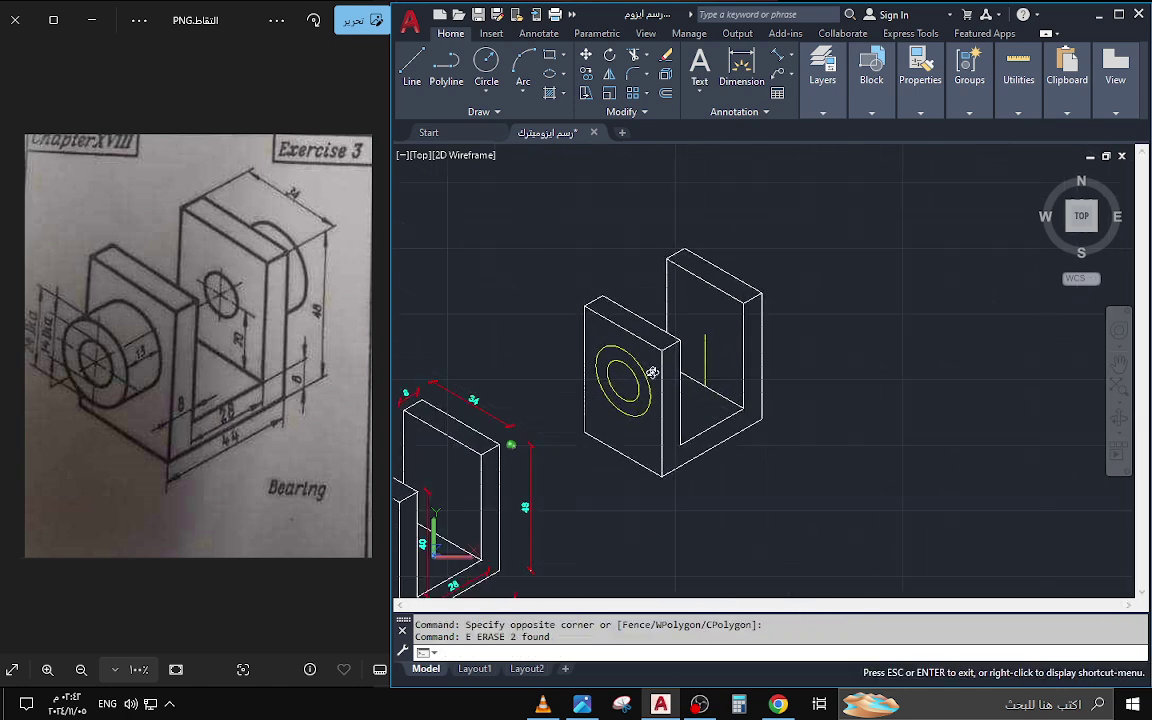
{"action": "key", "text": "ctrl+z"}
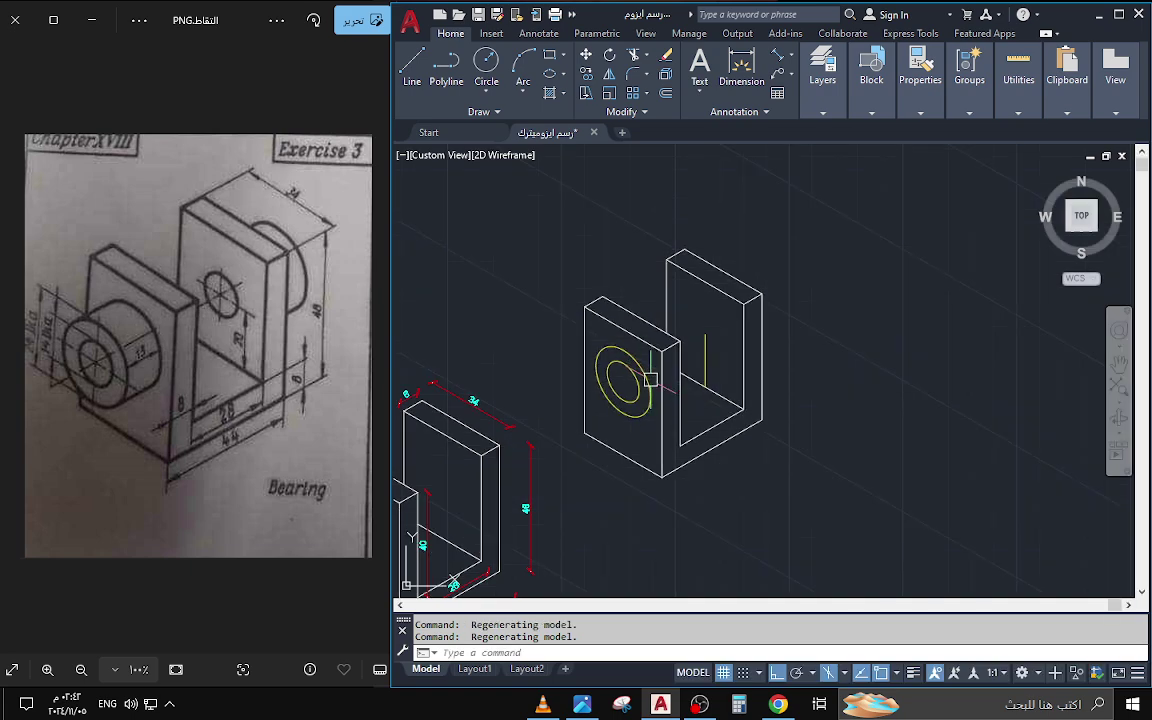
{"action": "key", "text": "ctrl+z"}
{"action": "key", "text": "ctrl+z"}
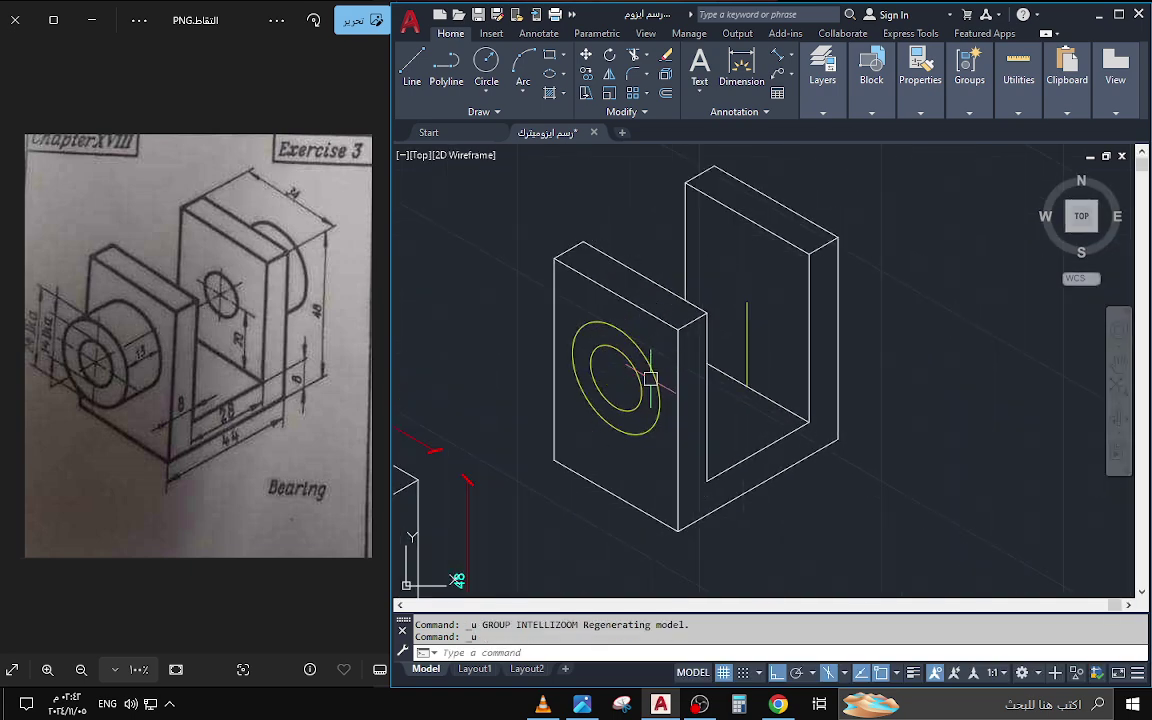
{"action": "key", "text": "ctrl+z"}
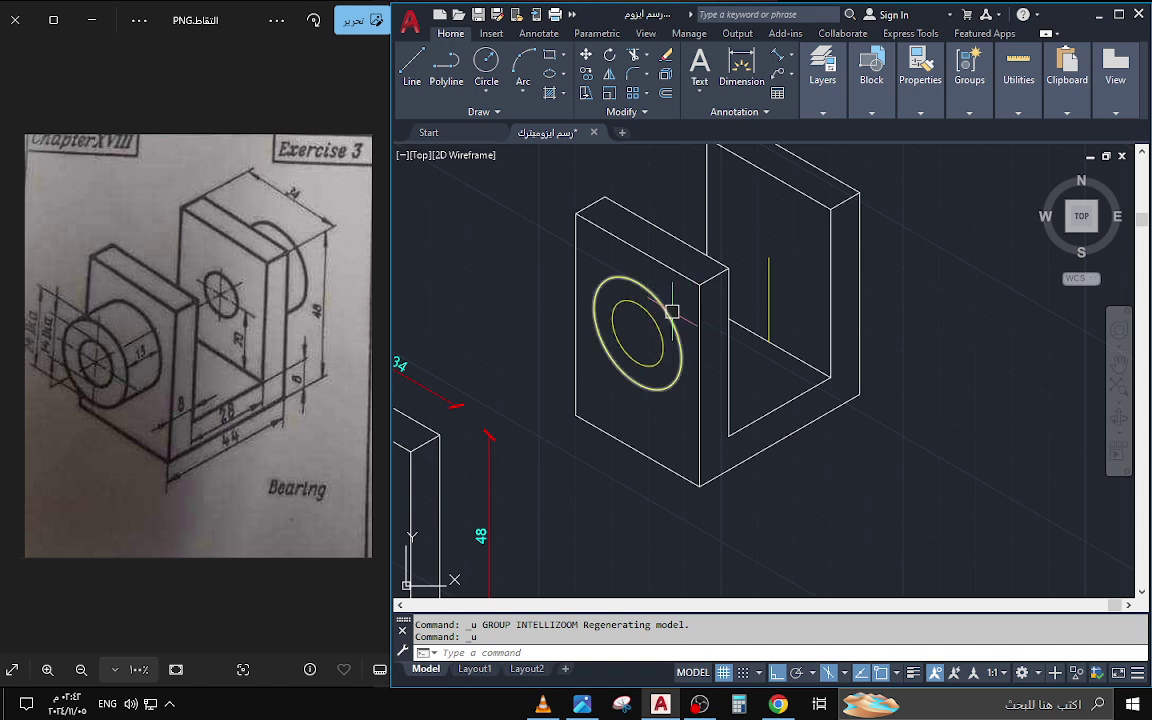
{"action": "left_click", "coordinate": [669, 315]}
{"action": "left_click", "coordinate": [614, 322]}
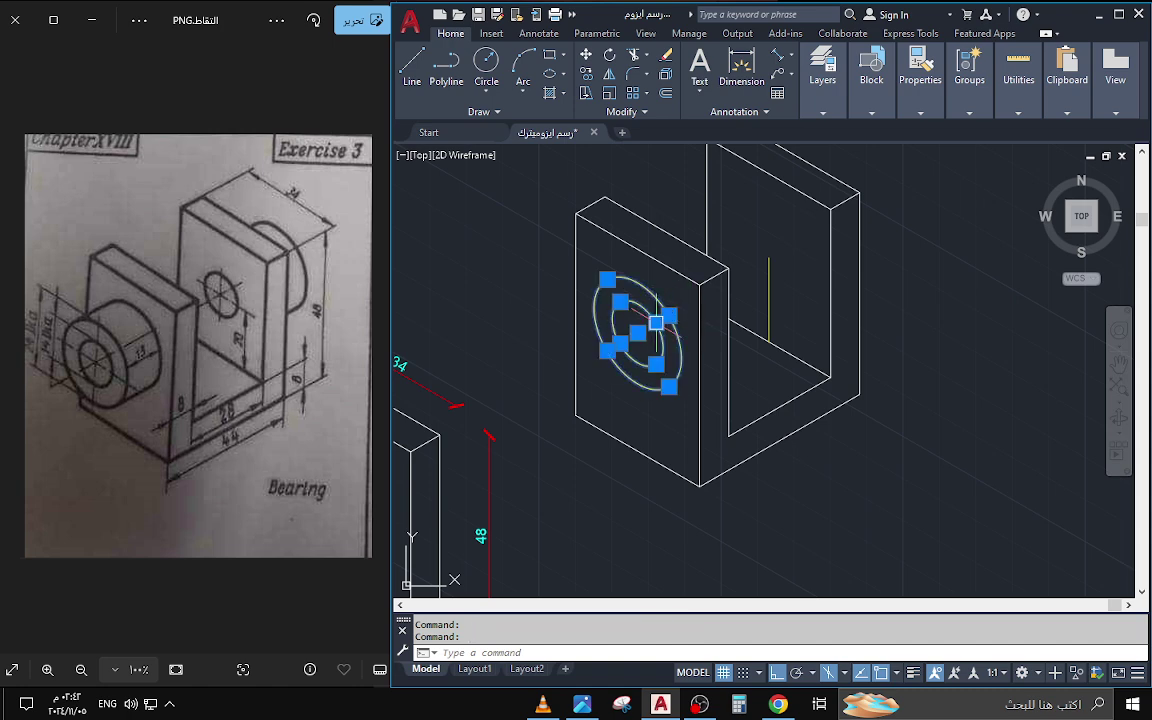
- With isometric drafting on, copy both hole ellipses from their centre 13 units back for depth
{"action": "left_click", "coordinate": [831, 673]}
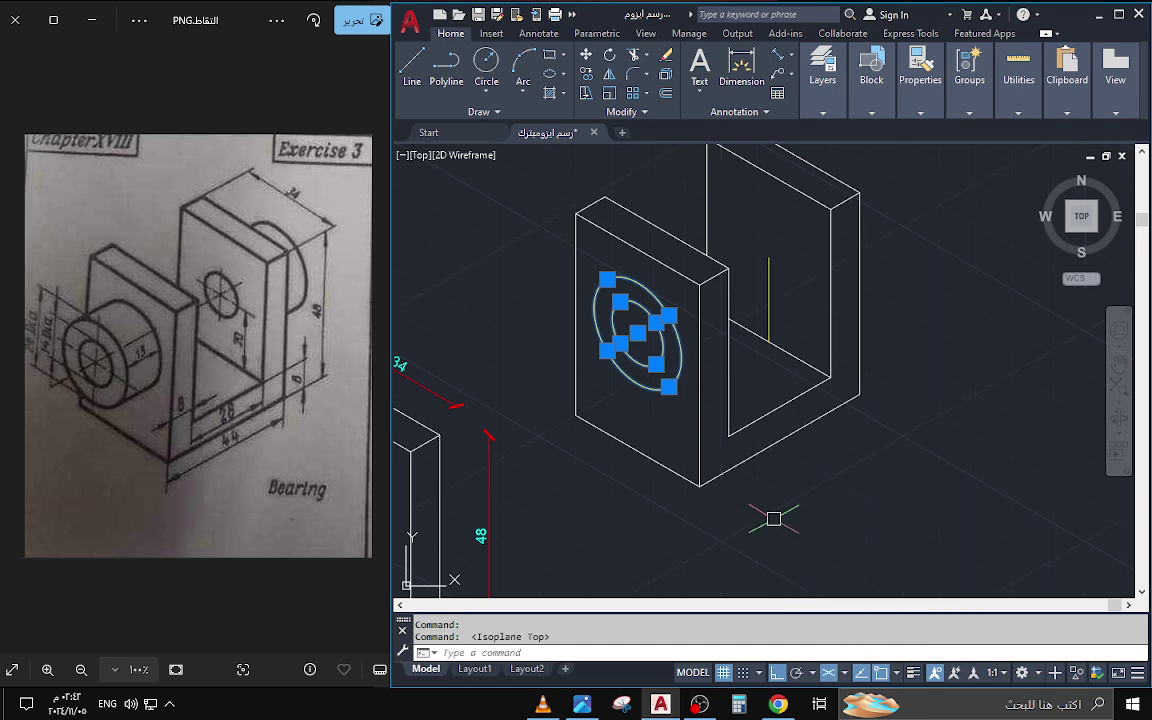
{"action": "type", "text": "co"}
{"action": "key", "text": "Return"}
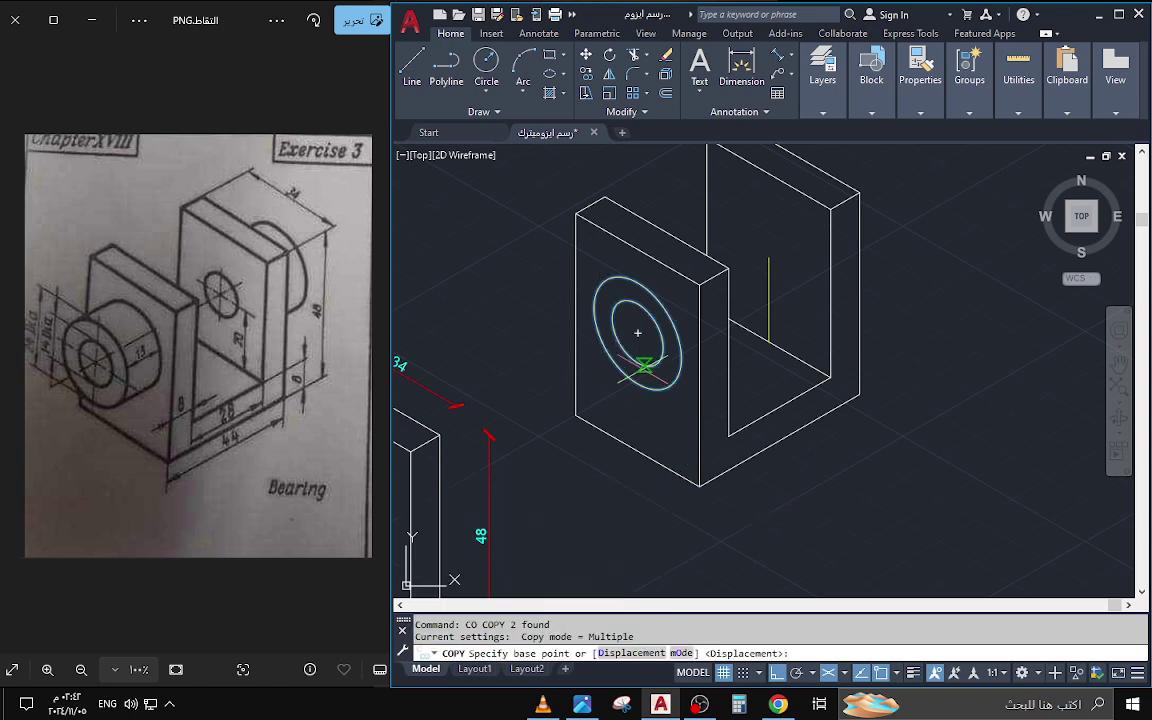
{"action": "left_click", "coordinate": [637, 332]}
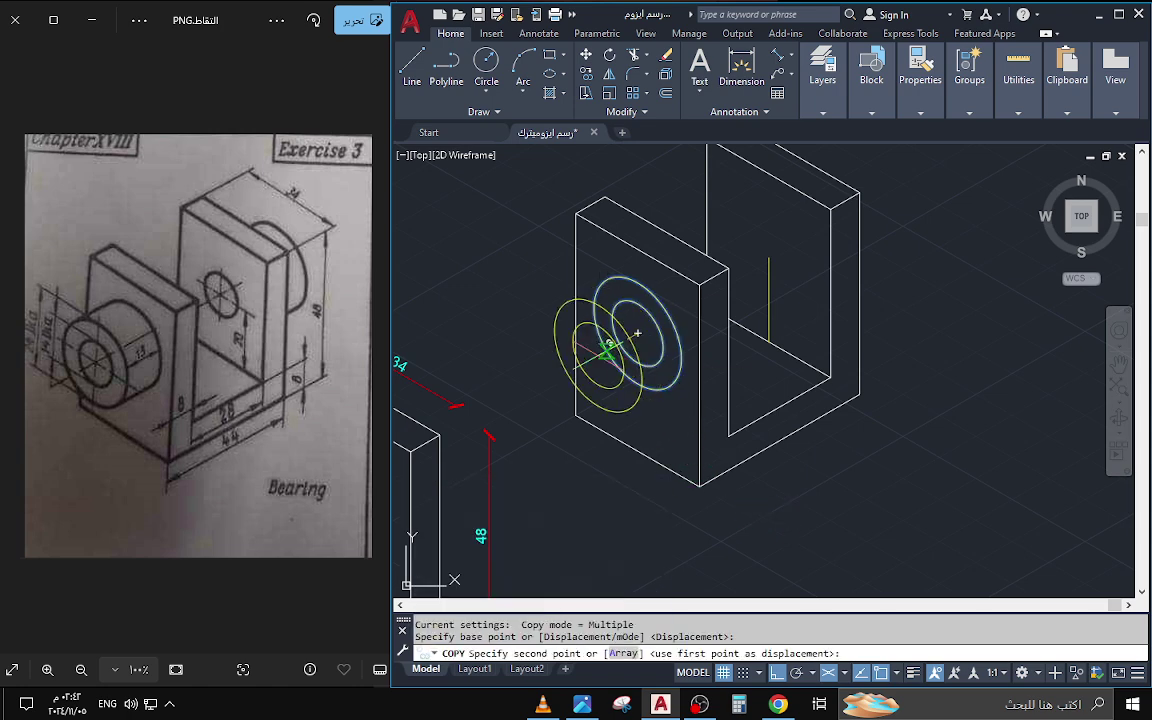
{"action": "type", "text": "13"}
{"action": "key", "text": "Return"}
{"action": "key", "text": "Escape"}
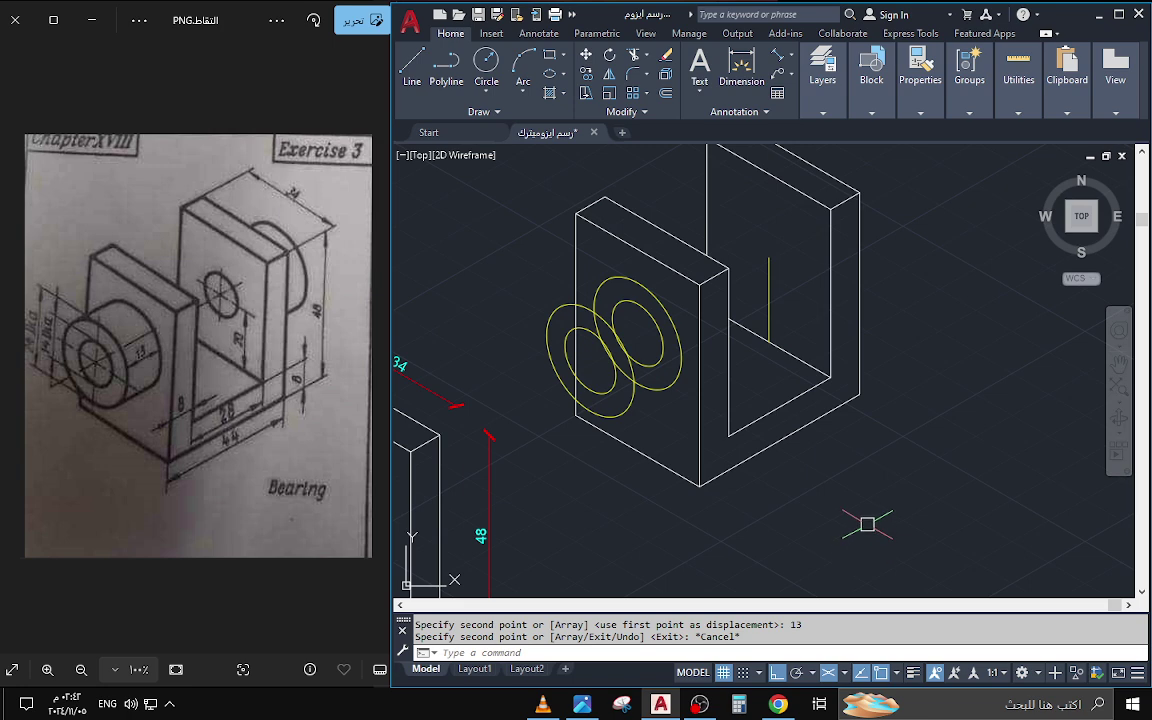
- Draw a multiline text box beside the part by picking its two corners
{"action": "type", "text": "tex"}
{"action": "key", "text": "Return"}
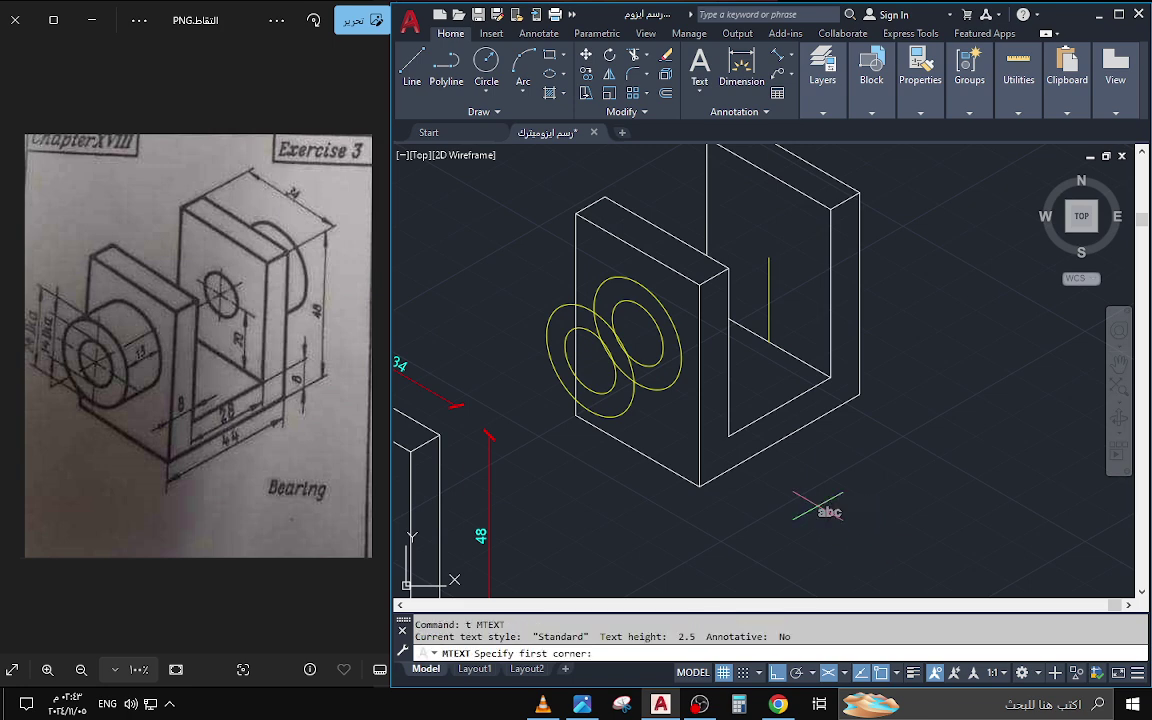
{"action": "left_click", "coordinate": [818, 505]}
{"action": "left_click", "coordinate": [943, 453]}
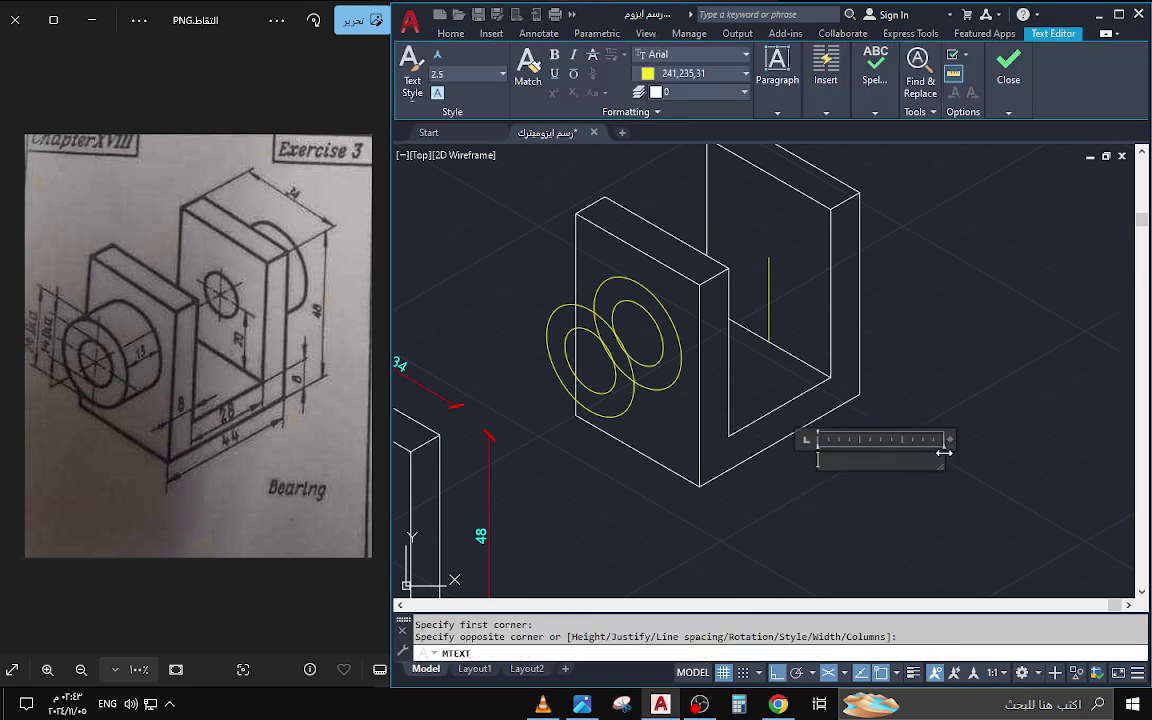
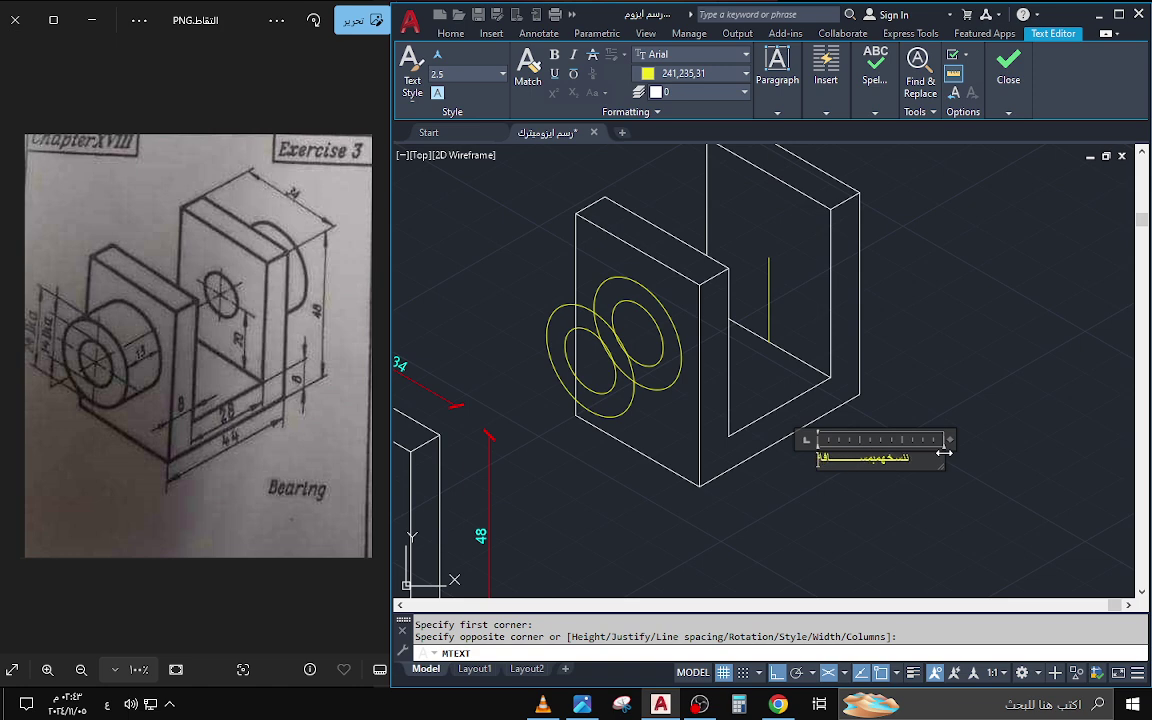
- Replace the note's text with '13 للح' and commit the edit
{"action": "key", "text": "ctrl+a"}
{"action": "key", "text": "BackSpace"}
{"action": "type", "text": "13"}
{"action": "type", "text": " للح"}
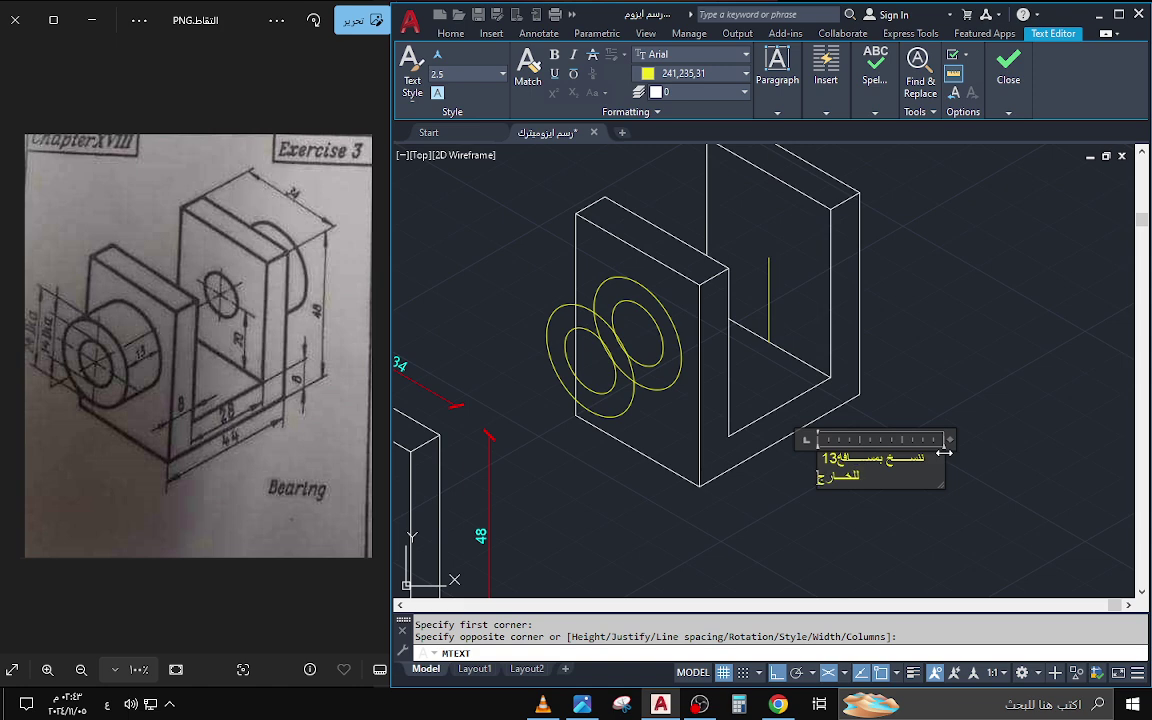
{"action": "key", "text": "ctrl+Return"}
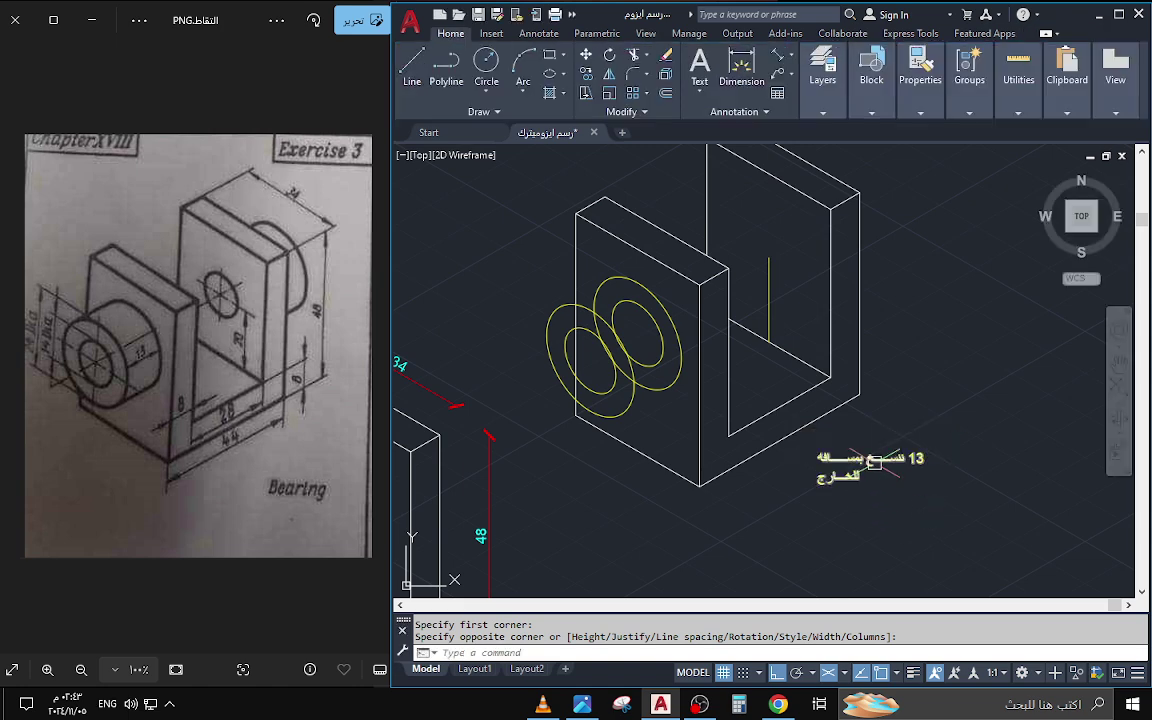
- Select the note, try SCALE and cancel it, then erase the note
{"action": "left_click", "coordinate": [873, 460]}
{"action": "type", "text": "sc"}
{"action": "key", "text": "Return"}
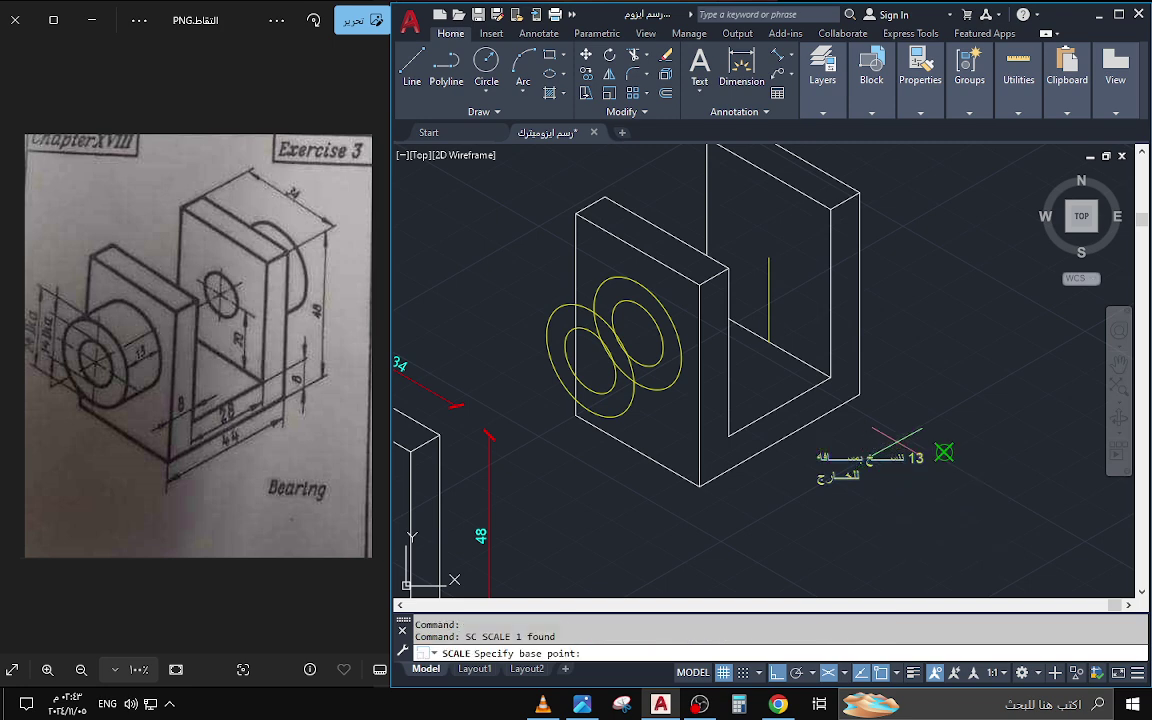
{"action": "left_click", "coordinate": [944, 452]}
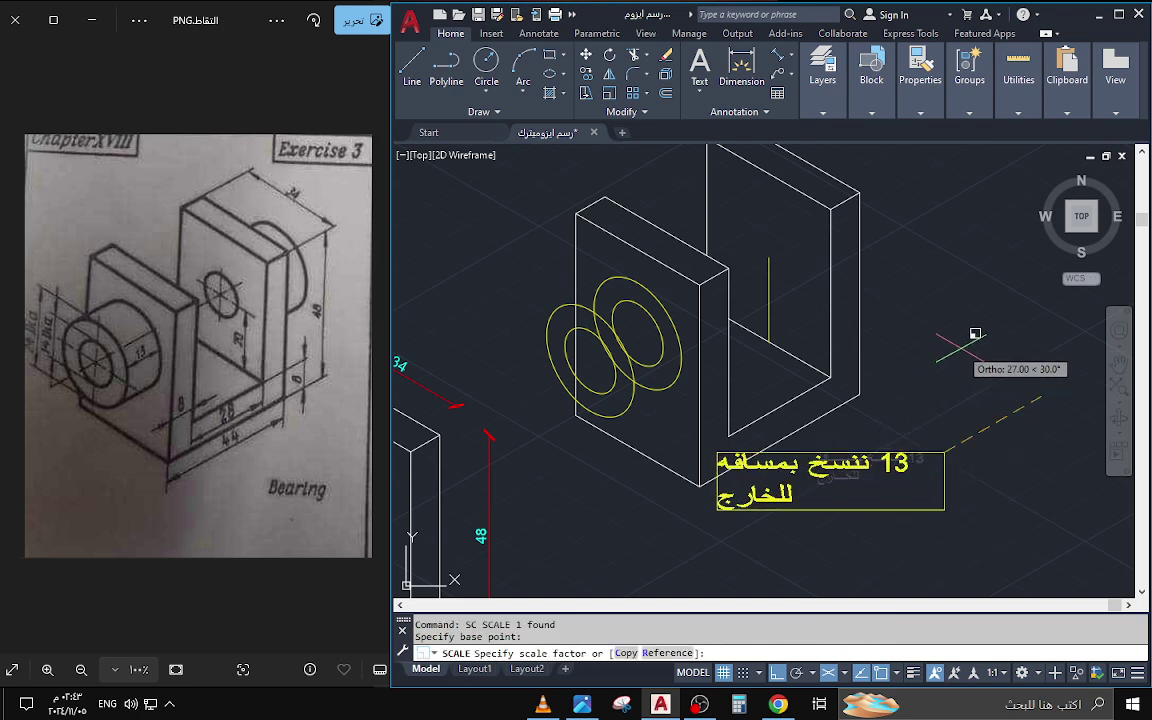
{"action": "key", "text": "Escape"}
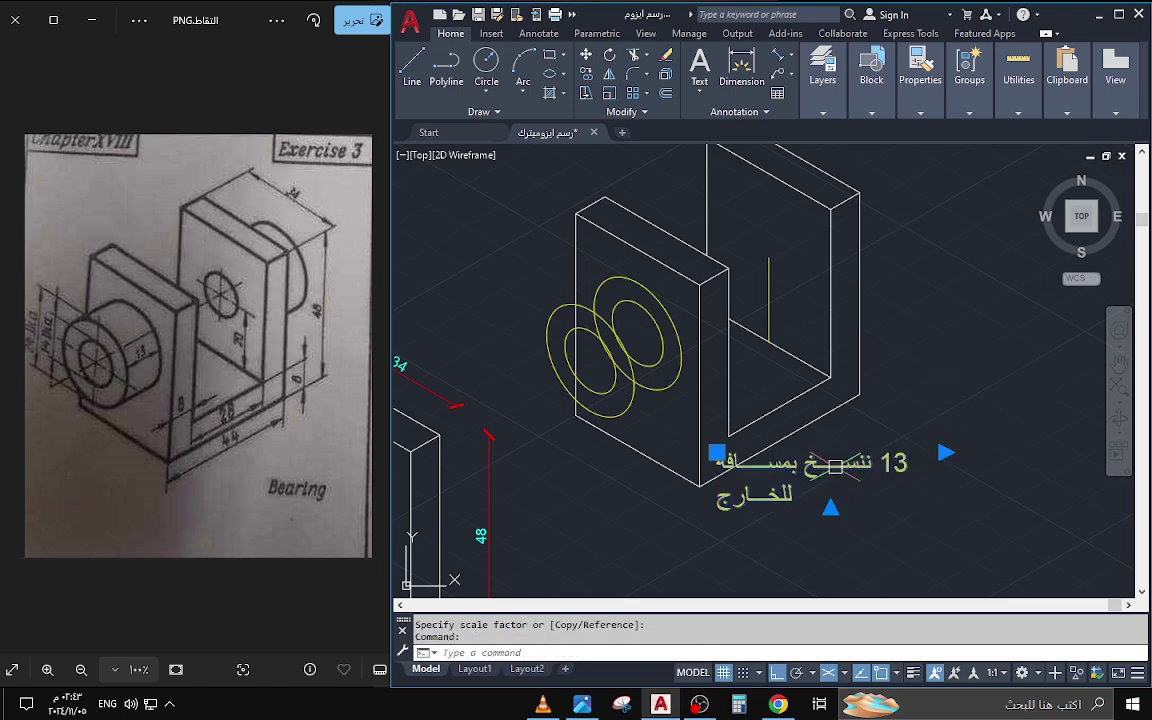
{"action": "type", "text": "e"}
{"action": "key", "text": "Return"}
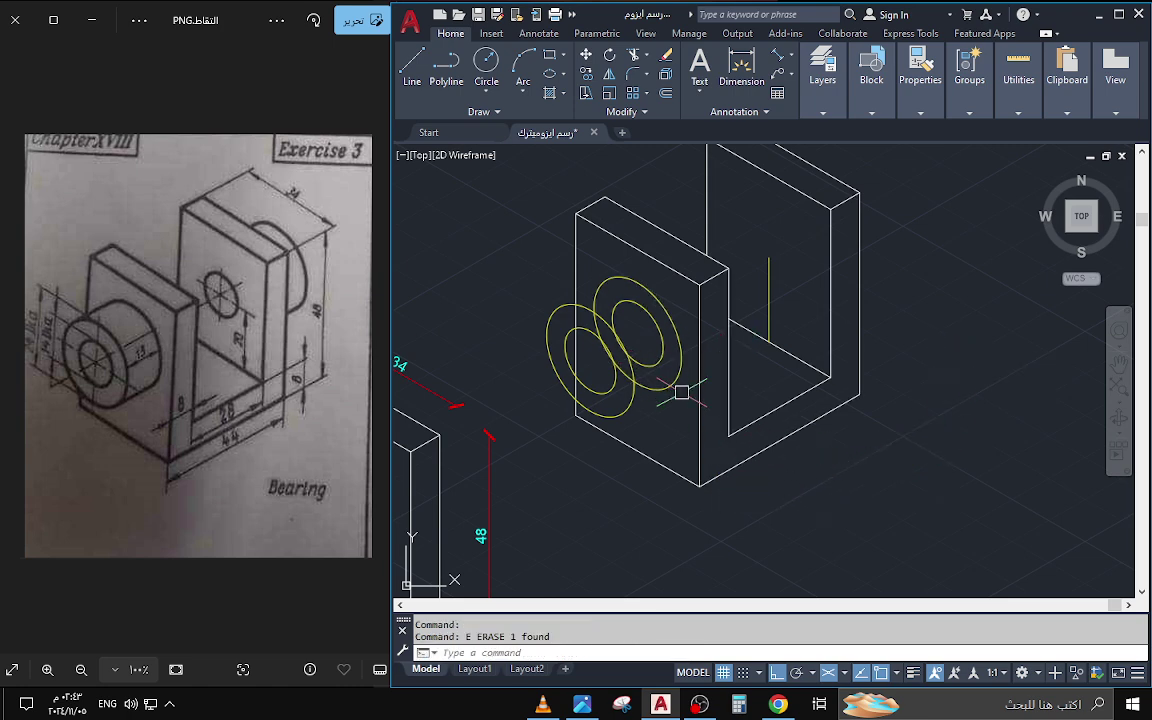
- Draw two tangent lines joining the bottom and top edges of the two ellipses
{"action": "type", "text": "l"}
{"action": "key", "text": "Return"}
{"action": "left_click", "coordinate": [668, 386]}
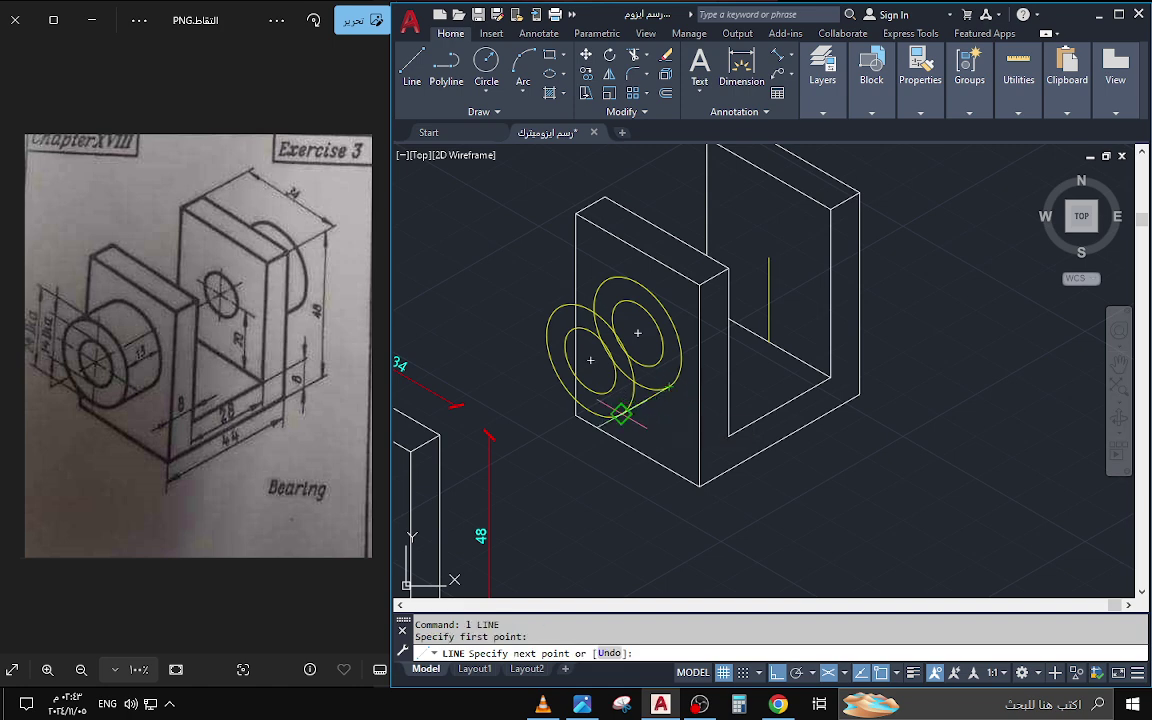
{"action": "left_click", "coordinate": [620, 413]}
{"action": "key", "text": "Return"}
{"action": "key", "text": "Return"}
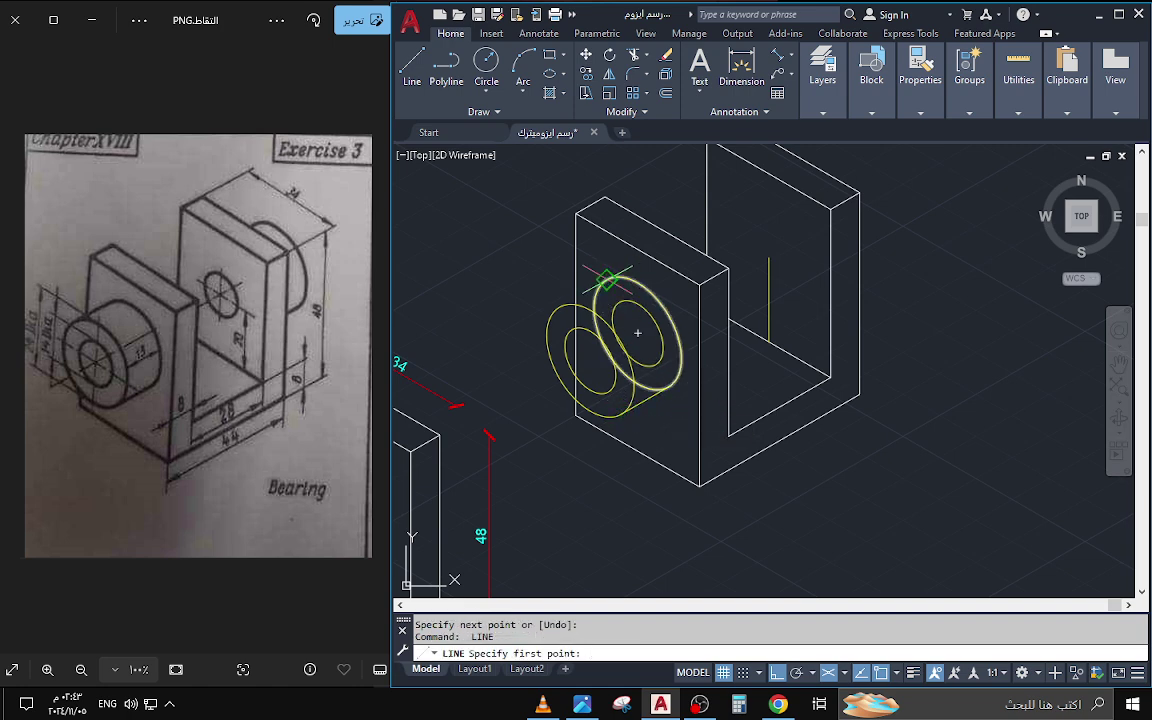
{"action": "left_click", "coordinate": [590, 282]}
{"action": "left_click", "coordinate": [628, 278]}
{"action": "key", "text": "Escape"}
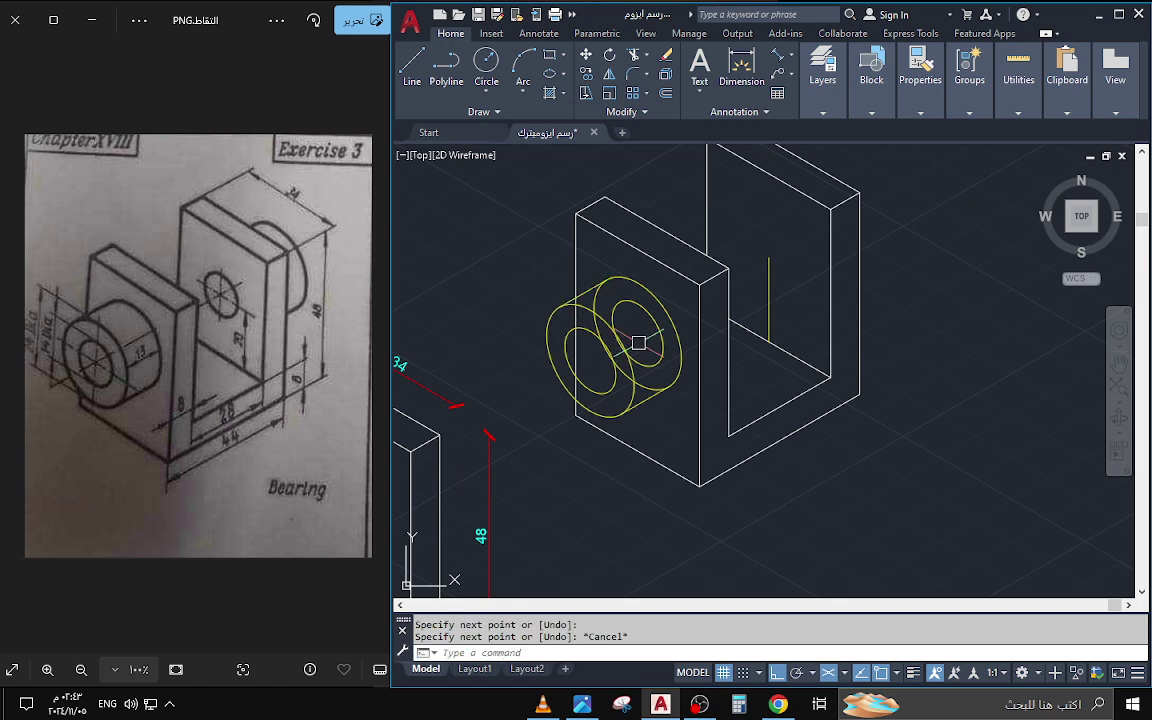
- Trim the hidden ellipse arcs of the hole, then pan to show the whole bearing model
{"action": "scroll", "coordinate": [635, 352], "scroll_direction": "up", "scroll_amount": 2}
{"action": "type", "text": "tr"}
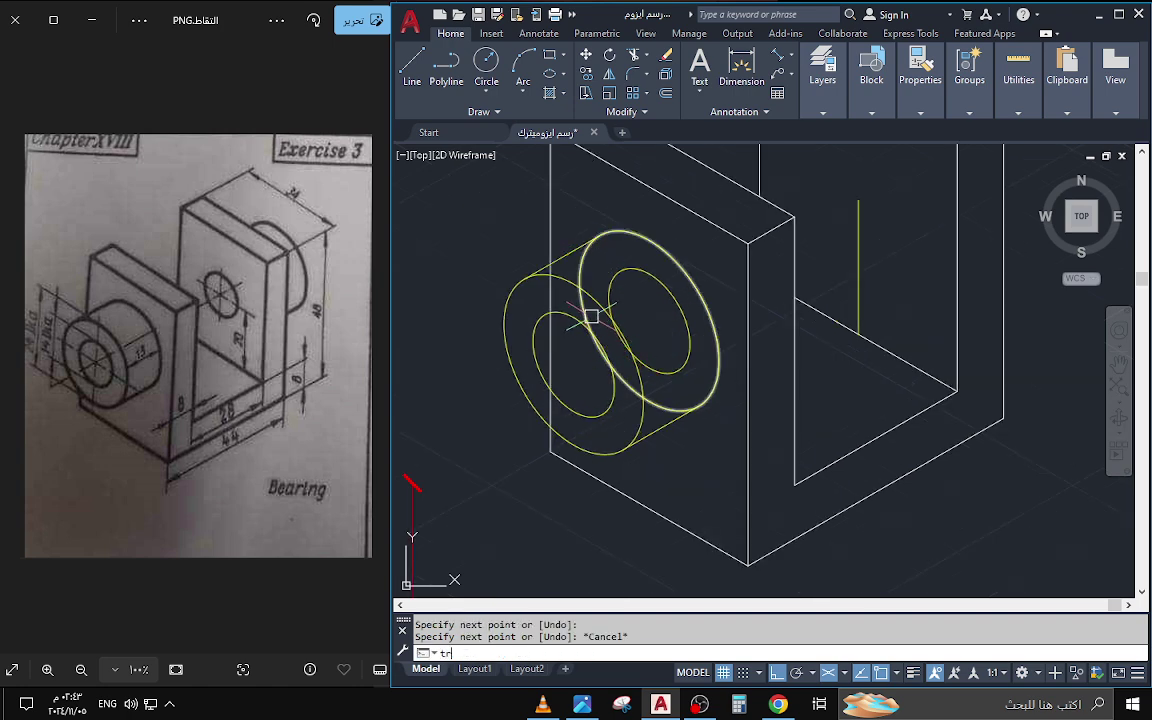
{"action": "key", "text": "Return"}
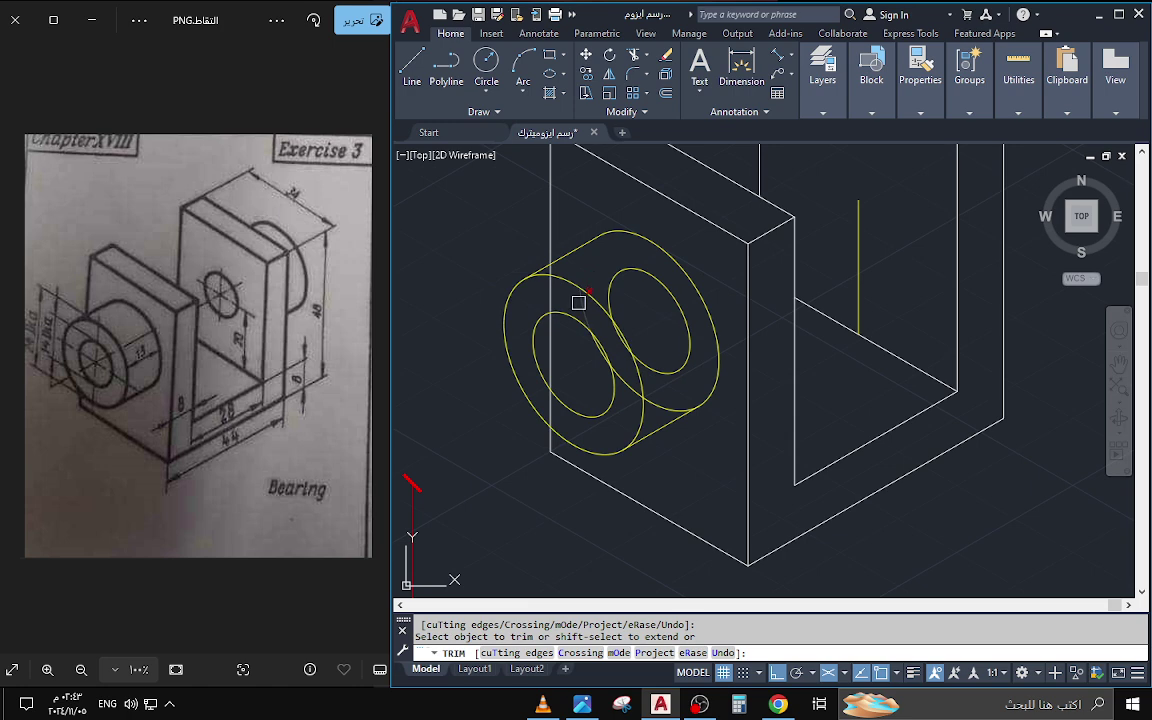
{"action": "scroll", "coordinate": [584, 309], "scroll_direction": "up", "scroll_amount": 3}
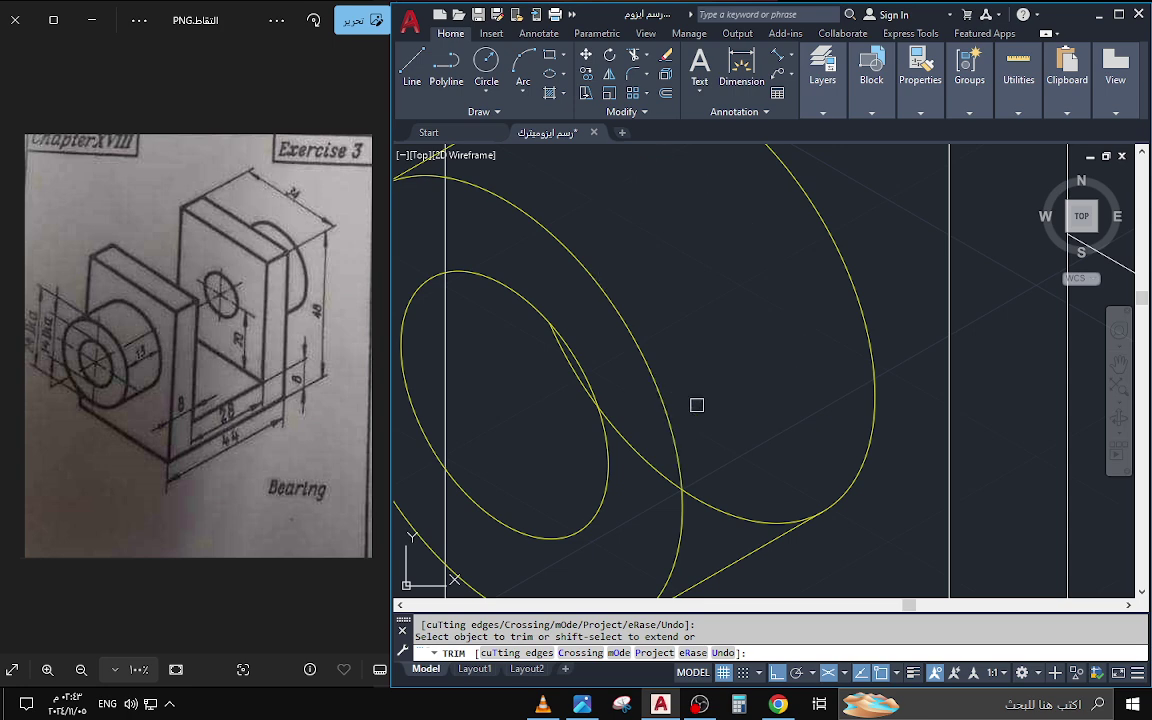
{"action": "key", "text": "Escape"}
{"action": "scroll", "coordinate": [700, 400], "scroll_direction": "down", "scroll_amount": 3}
{"action": "key", "text": "Return"}
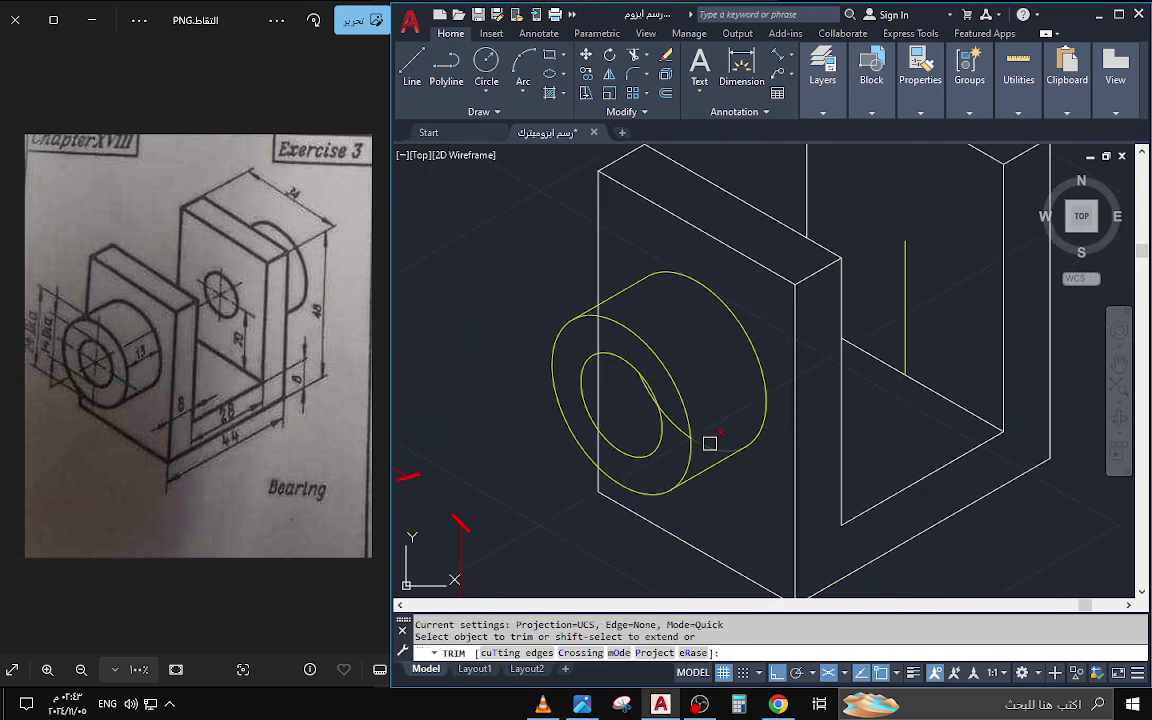
{"action": "left_click", "coordinate": [688, 437]}
{"action": "scroll", "coordinate": [678, 426], "scroll_direction": "up", "scroll_amount": 3}
{"action": "left_click", "coordinate": [645, 388]}
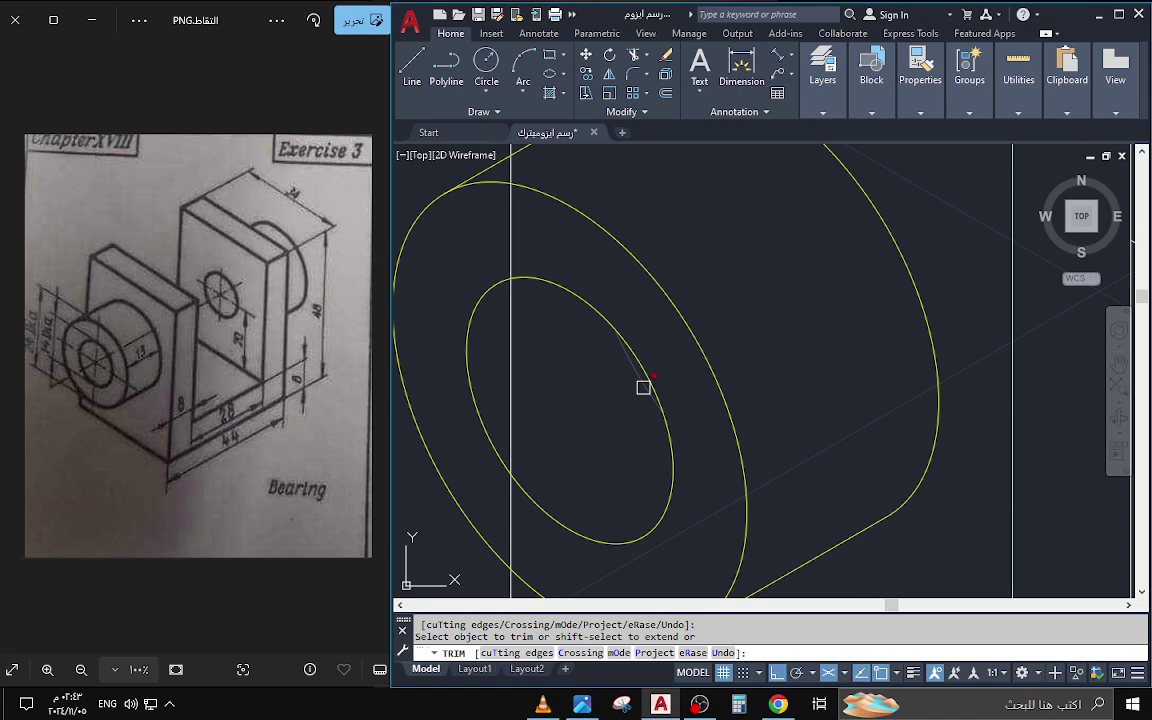
{"action": "key", "text": "Escape"}
{"action": "scroll", "coordinate": [643, 387], "scroll_direction": "down", "scroll_amount": 4}
{"action": "middle_click_drag", "start_coordinate": [720, 419], "coordinate": [645, 408]}
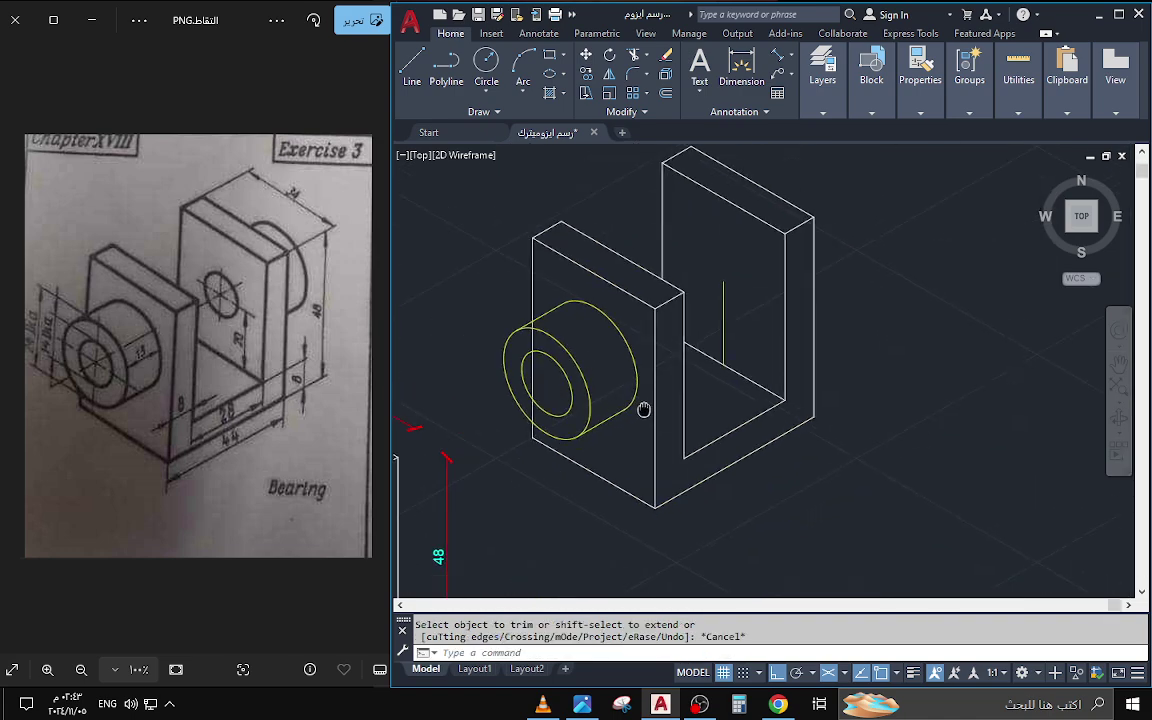
{"action": "type", "text": "t"}
{"action": "key", "text": "Return"}
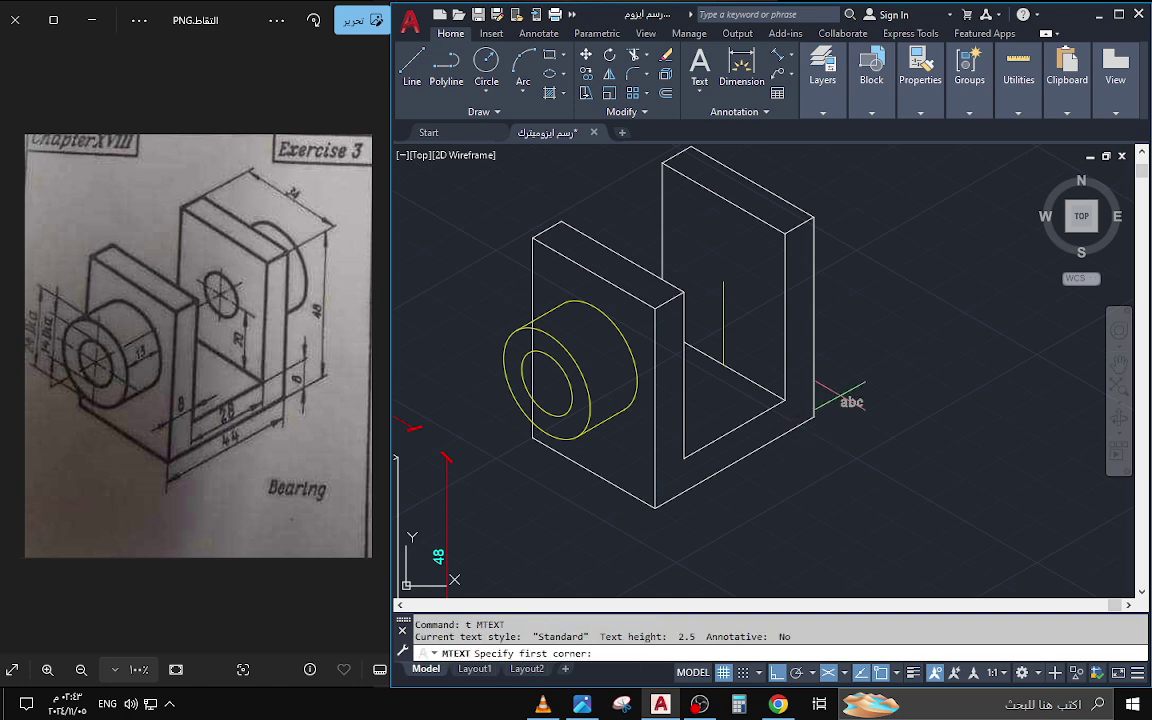
{"action": "left_click", "coordinate": [850, 376]}
{"action": "left_click", "coordinate": [1011, 270]}
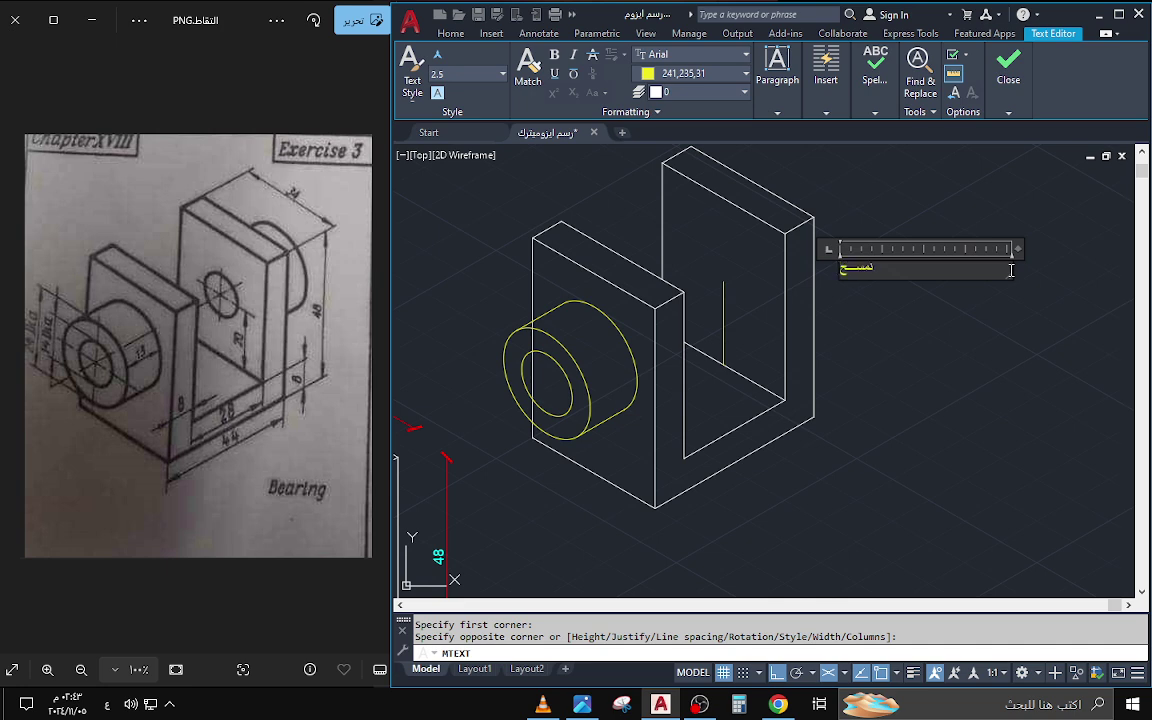
{"action": "type", "text": "الزوائد"}
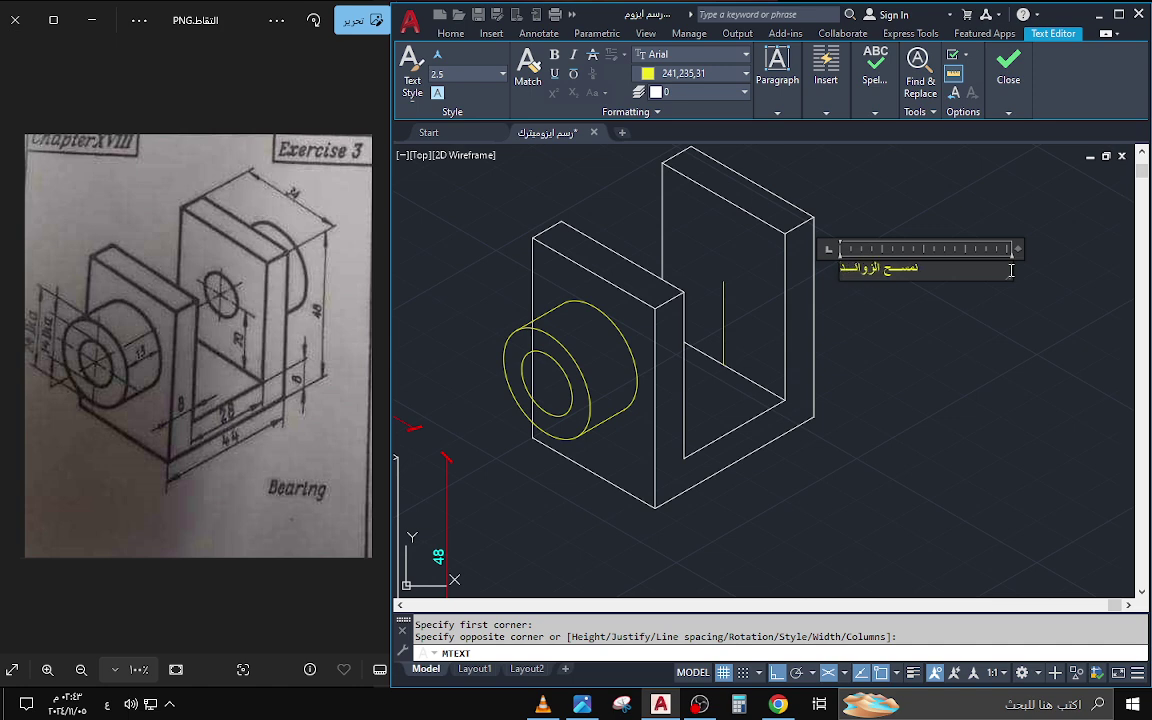
{"action": "key", "text": "ctrl+Return"}
{"action": "left_click", "coordinate": [905, 266]}
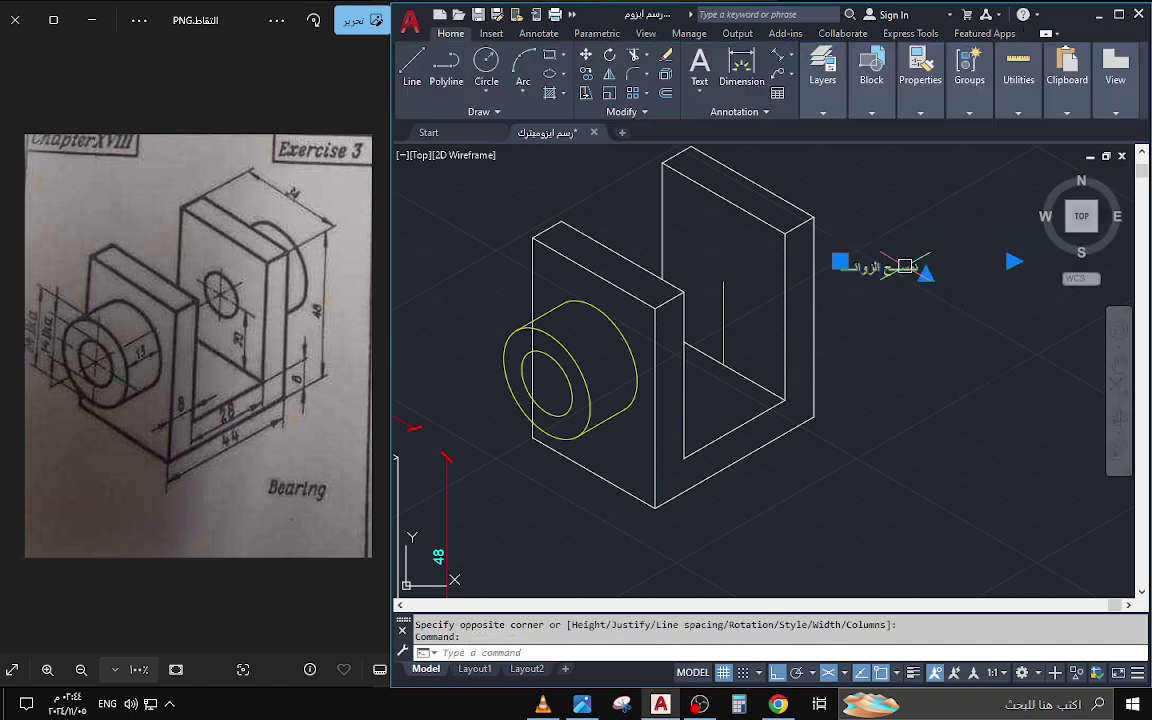
{"action": "type", "text": "sc"}
{"action": "key", "text": "Return"}
{"action": "left_click", "coordinate": [840, 262]}
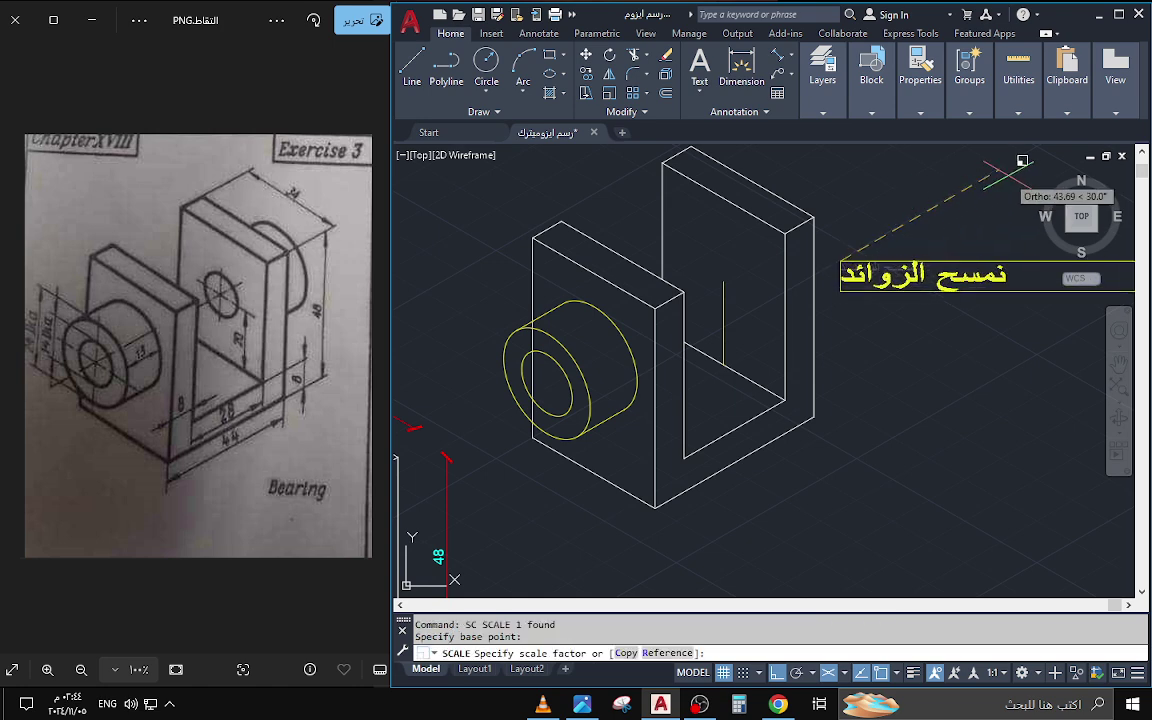
{"action": "key", "text": "Escape"}
{"action": "type", "text": "m"}
{"action": "key", "text": "Return"}
{"action": "left_click", "coordinate": [835, 205]}
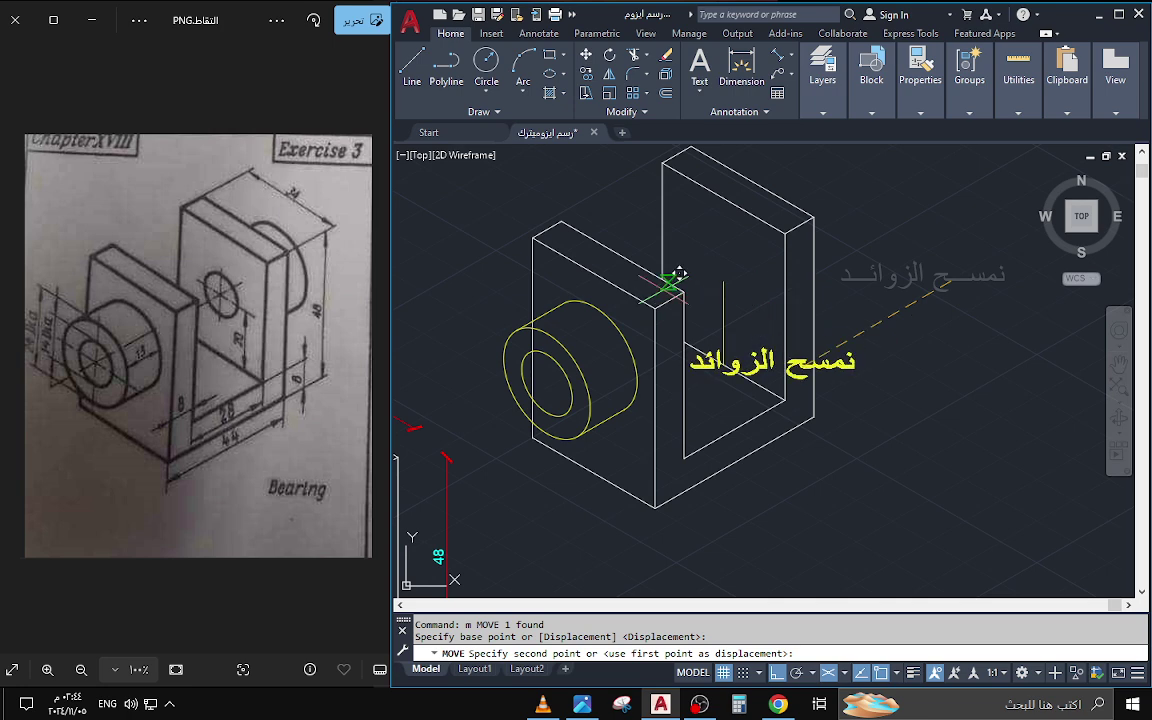
{"action": "key", "text": "F8"}
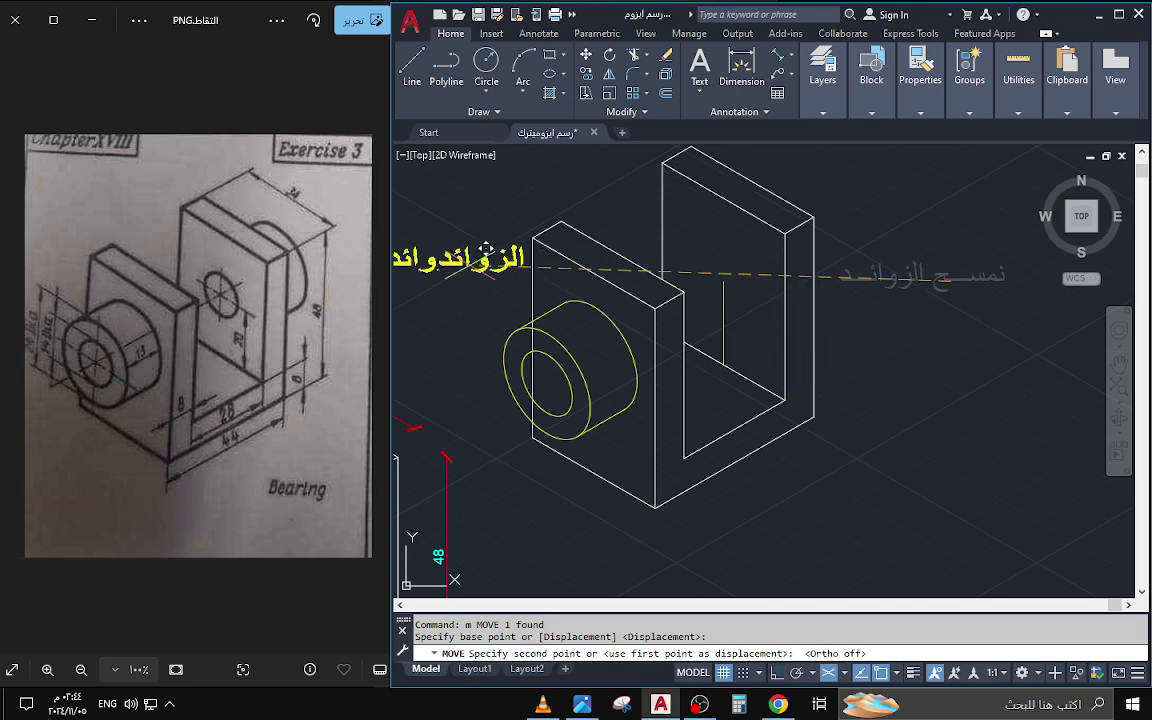
{"action": "scroll", "coordinate": [540, 310], "scroll_direction": "up", "scroll_amount": 2}
{"action": "scroll", "coordinate": [560, 295], "scroll_direction": "up", "scroll_amount": 1}
{"action": "left_click", "coordinate": [690, 248]}
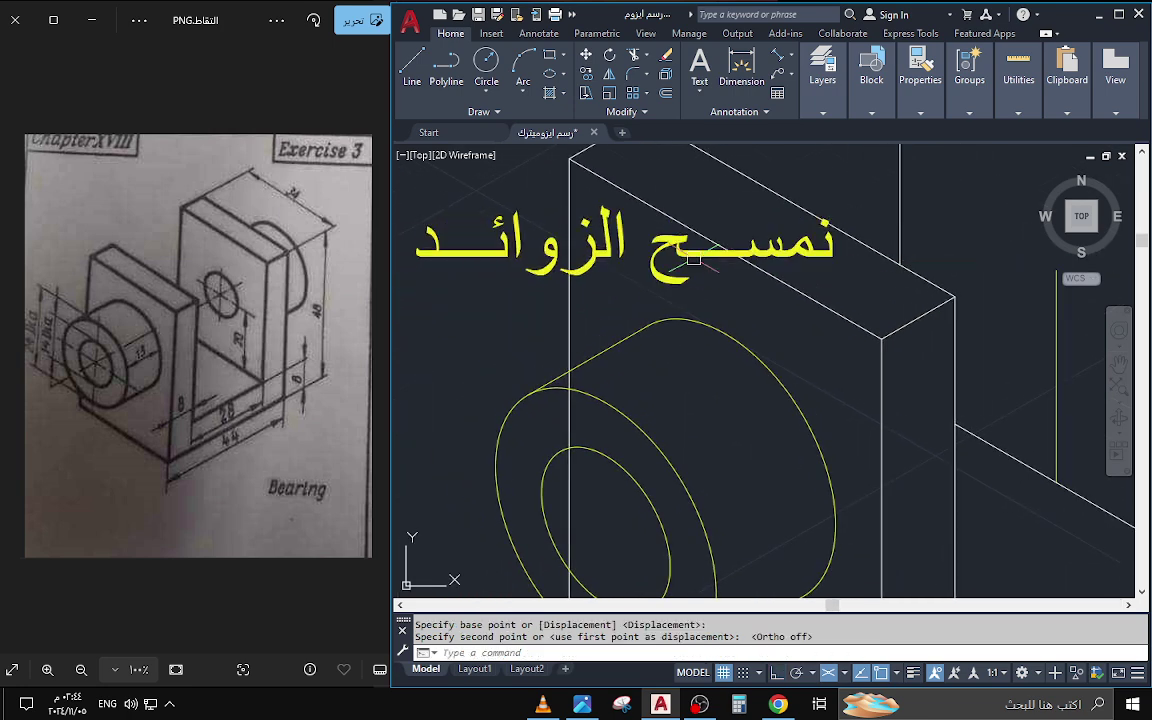
{"action": "scroll", "coordinate": [752, 352], "scroll_direction": "down", "scroll_amount": 1}
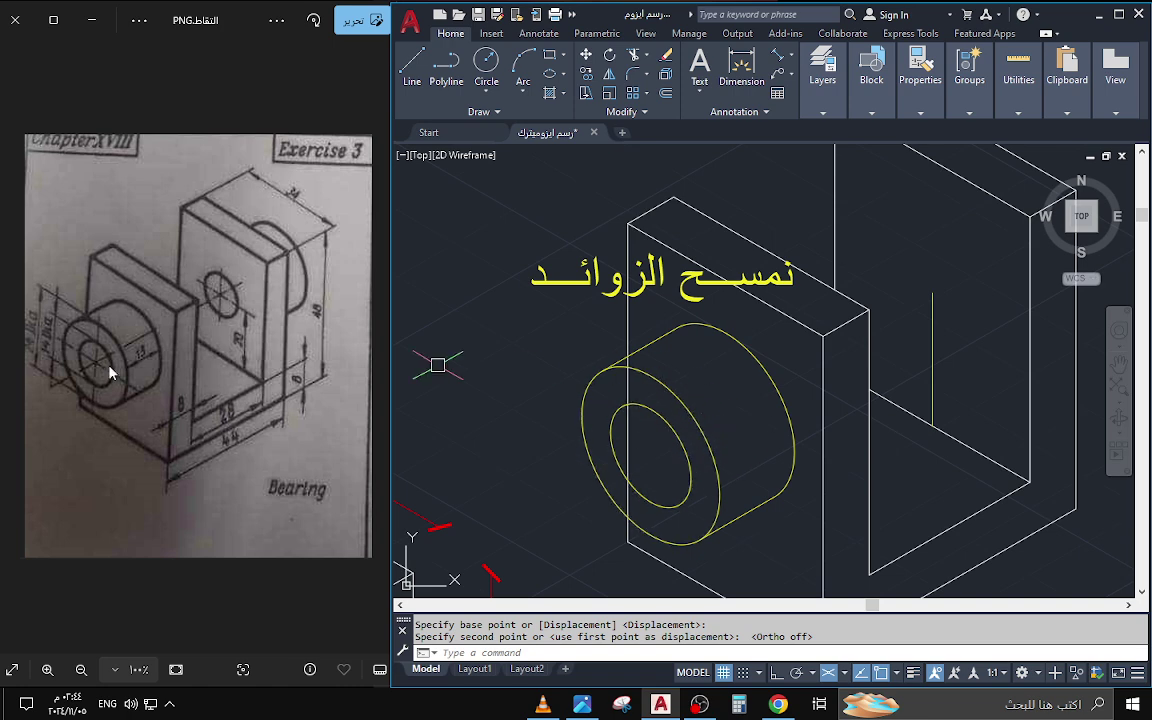
{"action": "left_click", "coordinate": [600, 268]}
{"action": "type", "text": "e"}
{"action": "key", "text": "Return"}
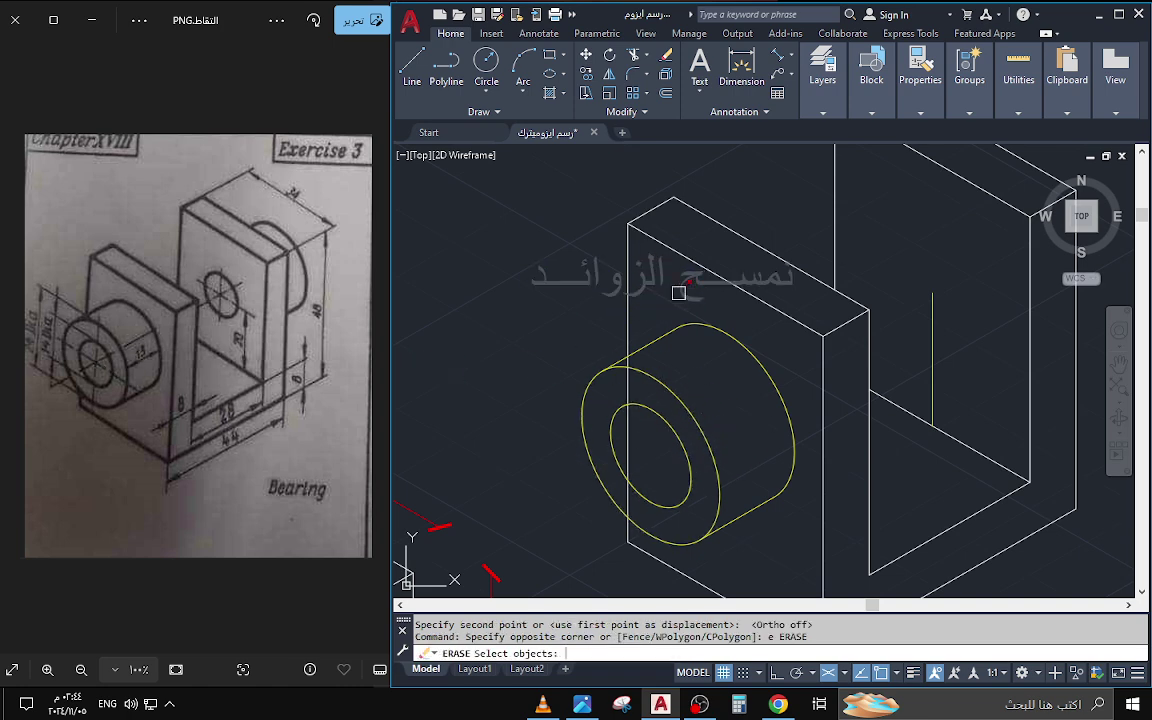
{"action": "key", "text": "Escape"}
{"action": "left_click", "coordinate": [656, 281]}
{"action": "type", "text": "e"}
{"action": "key", "text": "Return"}
{"action": "scroll", "coordinate": [662, 283], "scroll_direction": "down", "scroll_amount": 3}
- With Ortho on, draw a 7-unit line at 150° from the top of the yellow guide line
{"action": "scroll", "coordinate": [688, 300], "scroll_direction": "up", "scroll_amount": 1}
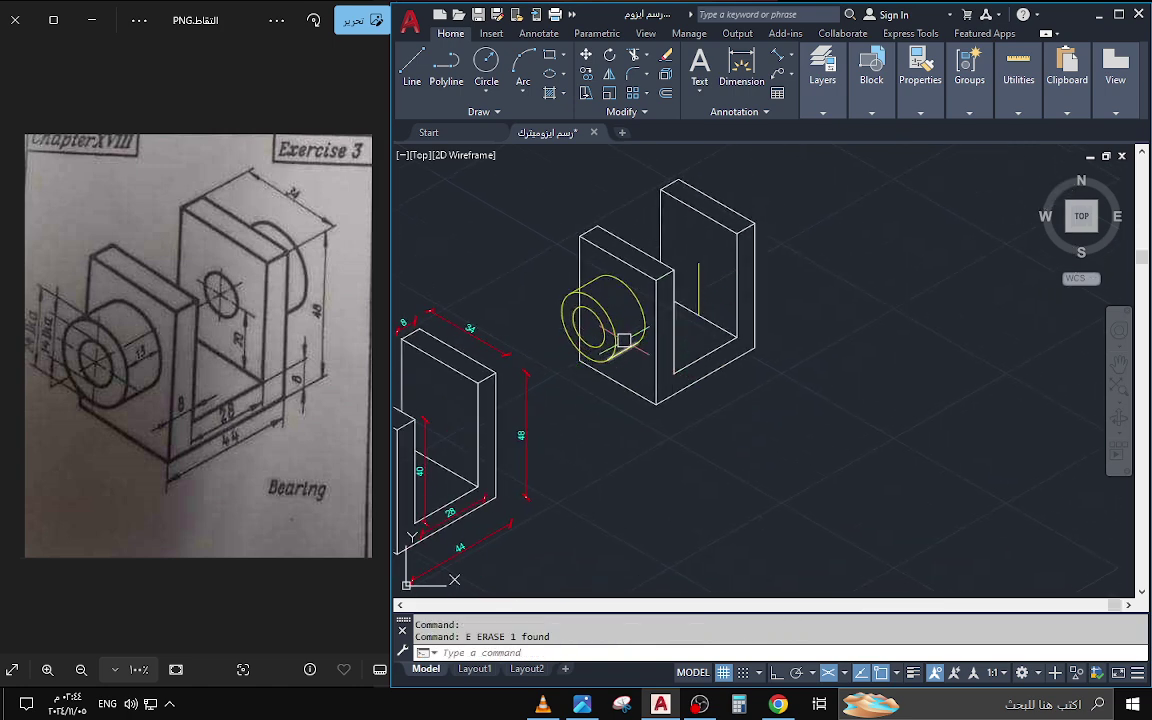
{"action": "scroll", "coordinate": [599, 339], "scroll_direction": "up", "scroll_amount": 2}
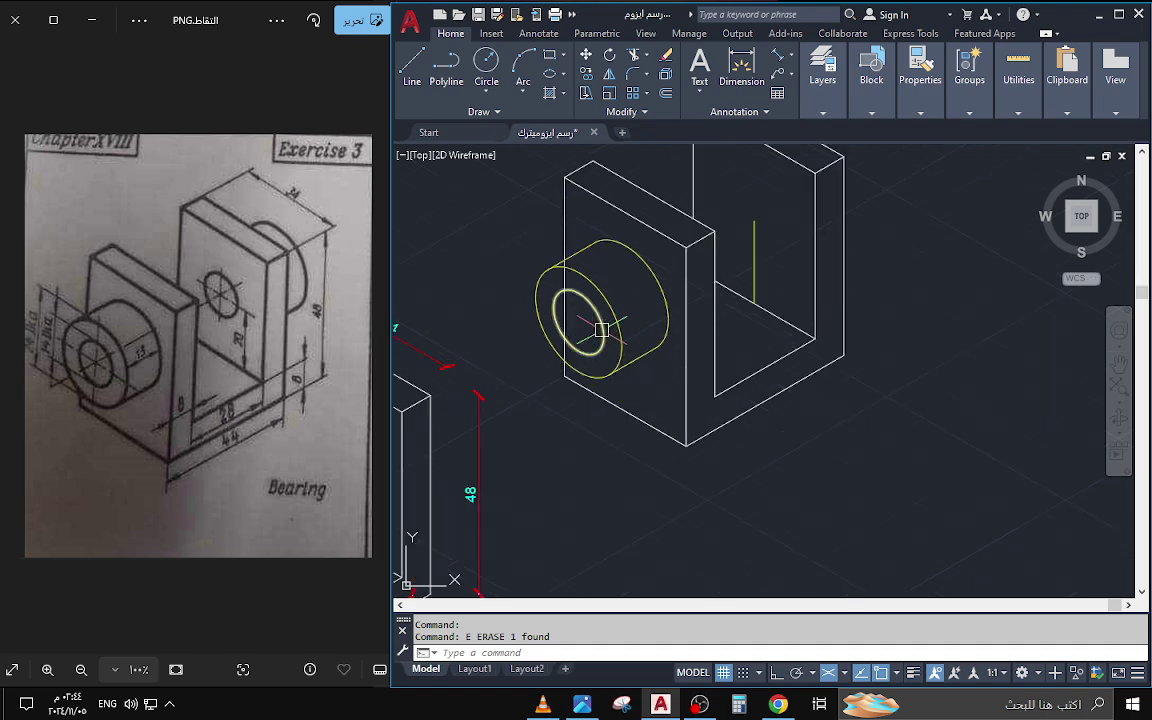
{"action": "middle_click_drag", "start_coordinate": [756, 228], "coordinate": [714, 278]}
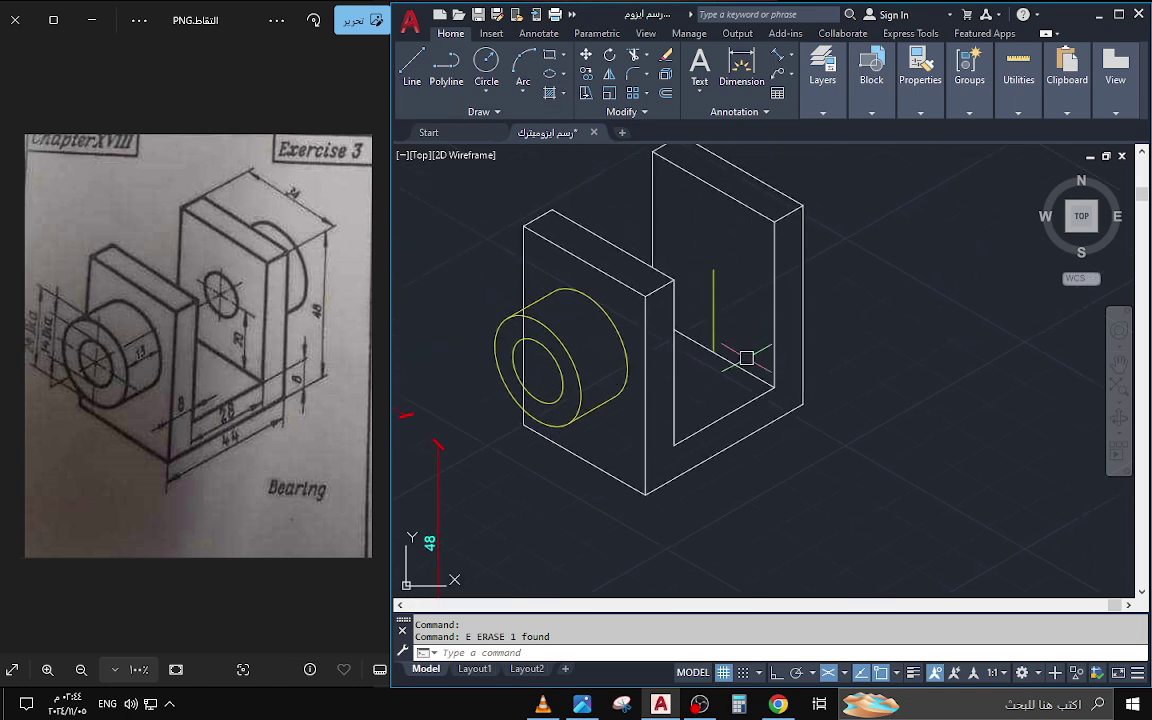
{"action": "type", "text": "l"}
{"action": "key", "text": "Return"}
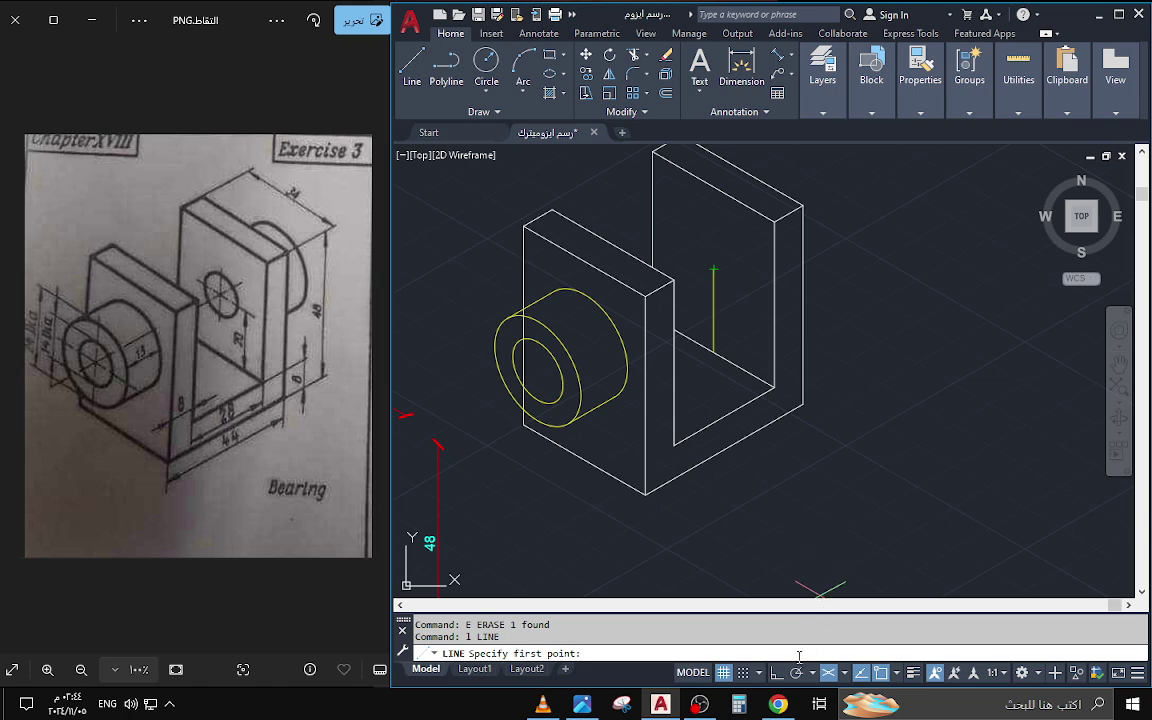
{"action": "left_click", "coordinate": [775, 673]}
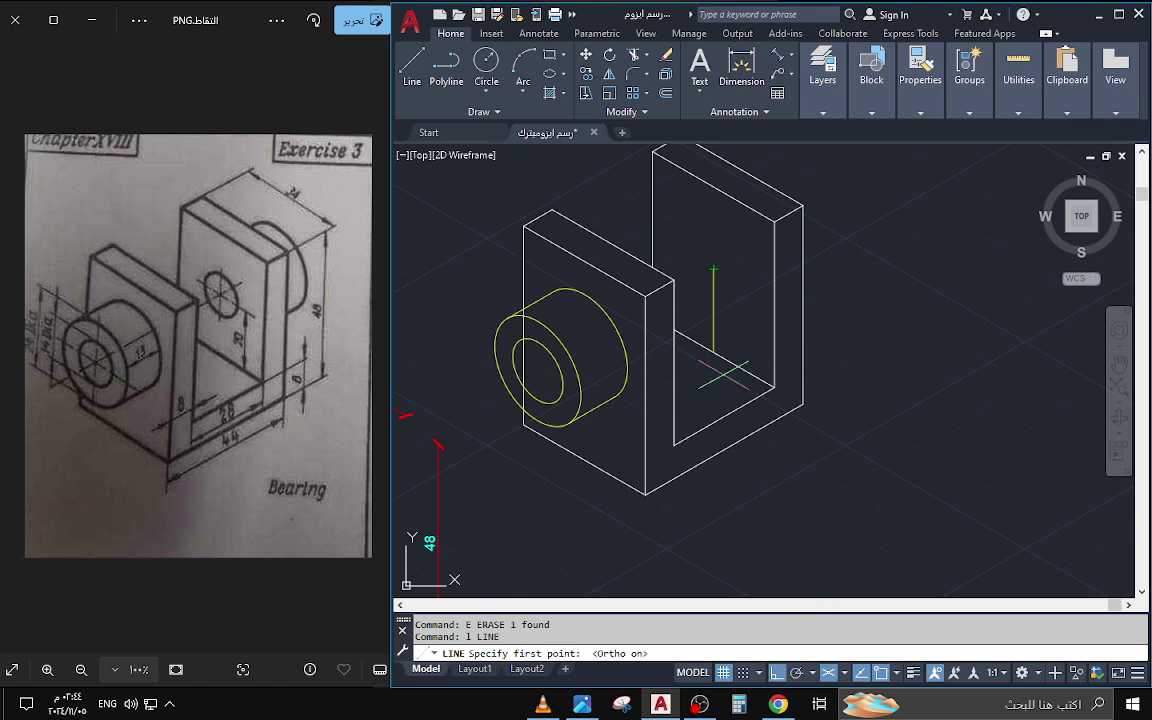
{"action": "left_click", "coordinate": [714, 270]}
{"action": "type", "text": "7"}
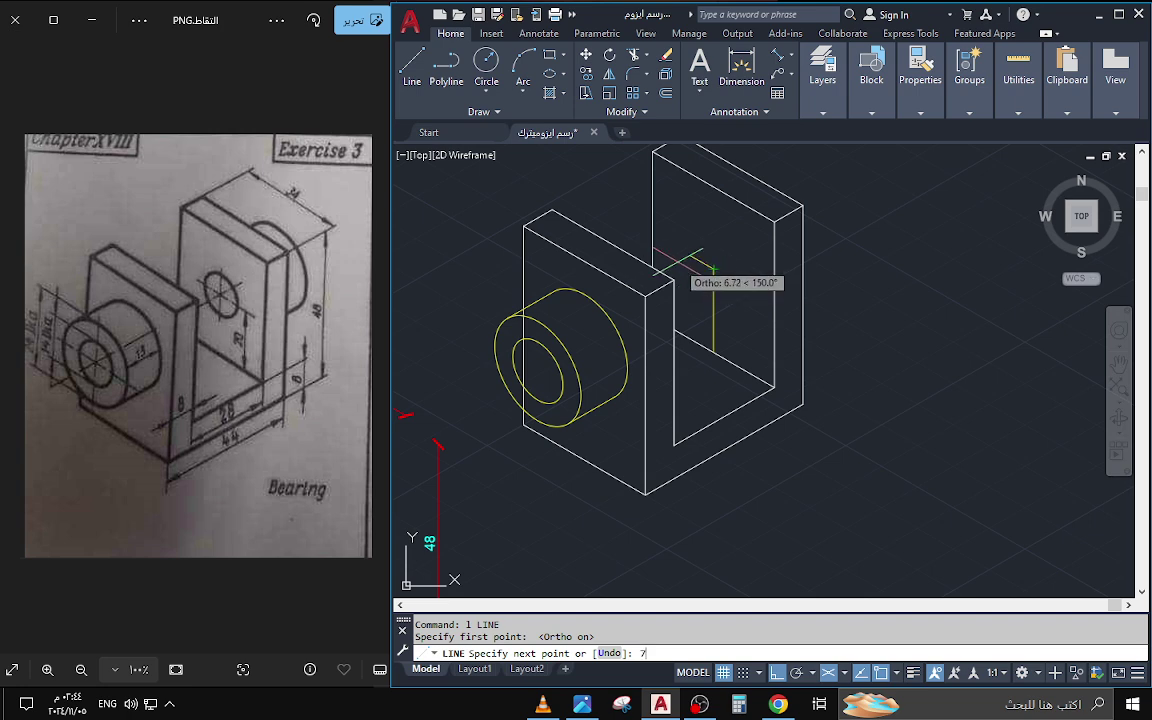
{"action": "key", "text": "Return"}
{"action": "key", "text": "Escape"}
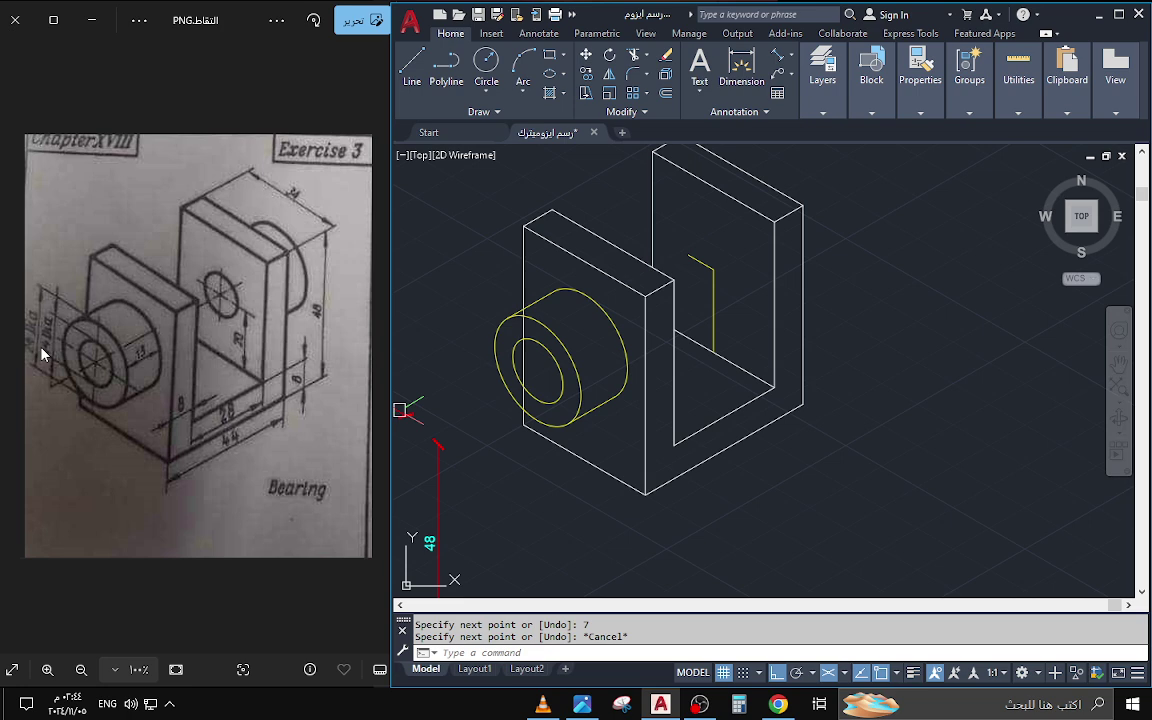
{"action": "scroll", "coordinate": [48, 353], "scroll_direction": "up", "scroll_amount": 2}
{"action": "scroll", "coordinate": [48, 353], "scroll_direction": "down", "scroll_amount": 2}
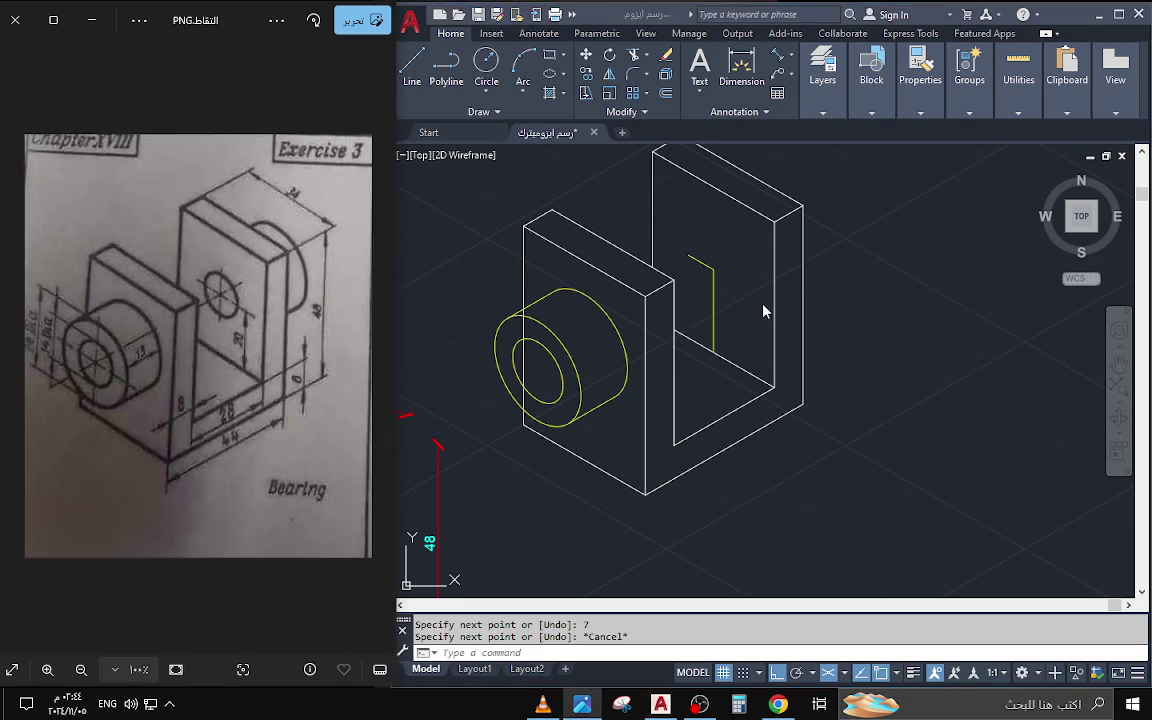
{"action": "scroll", "coordinate": [699, 250], "scroll_direction": "up", "scroll_amount": 3}
{"action": "scroll", "coordinate": [718, 268], "scroll_direction": "down", "scroll_amount": 1}
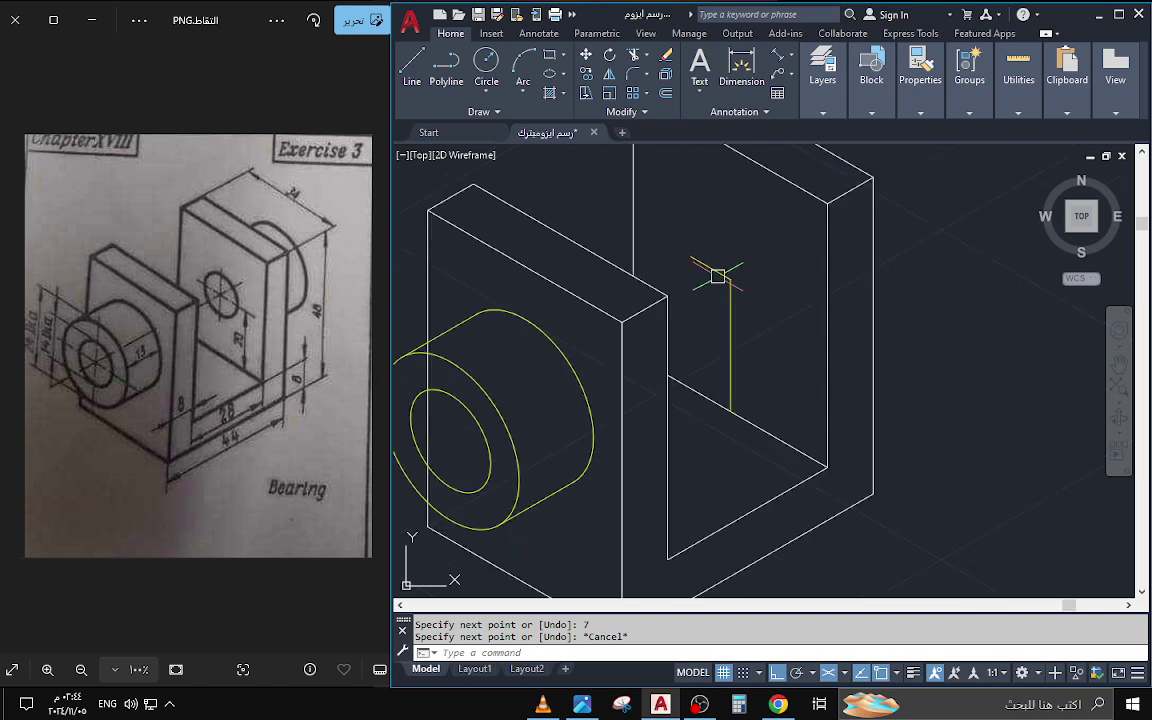
- Draw an isocircle on the Left isoplane, centred at the guide line's top, radius to the helper line's end
{"action": "left_click", "coordinate": [567, 77]}
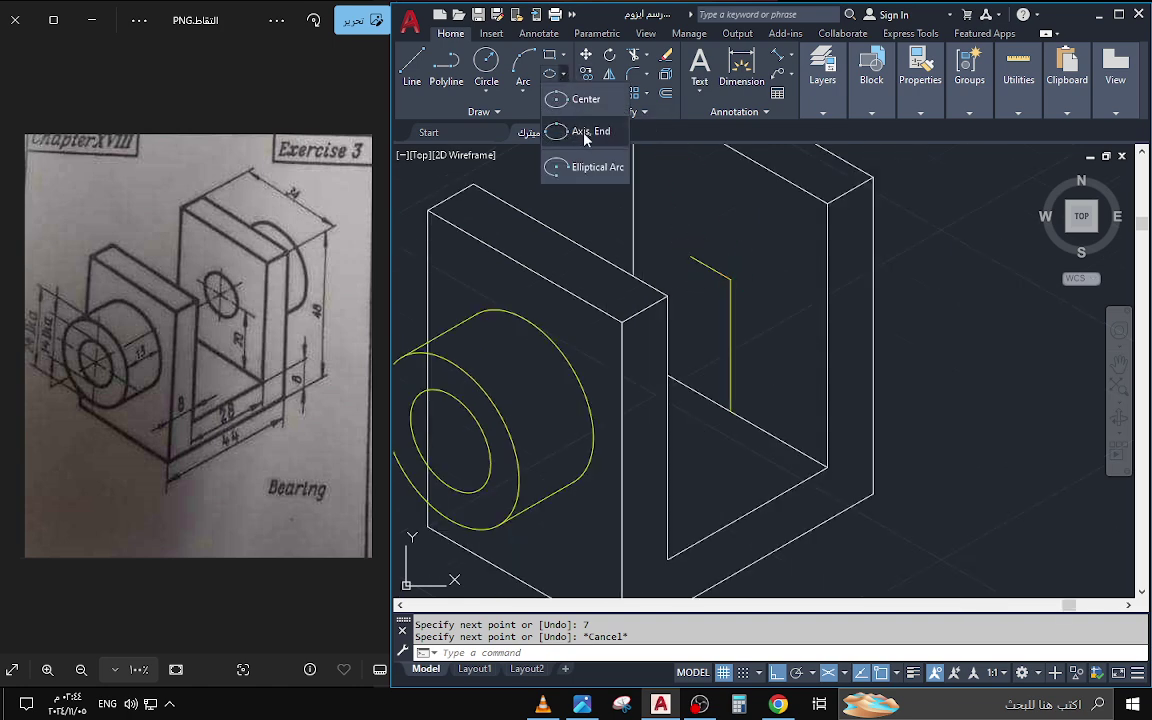
{"action": "left_click", "coordinate": [565, 120]}
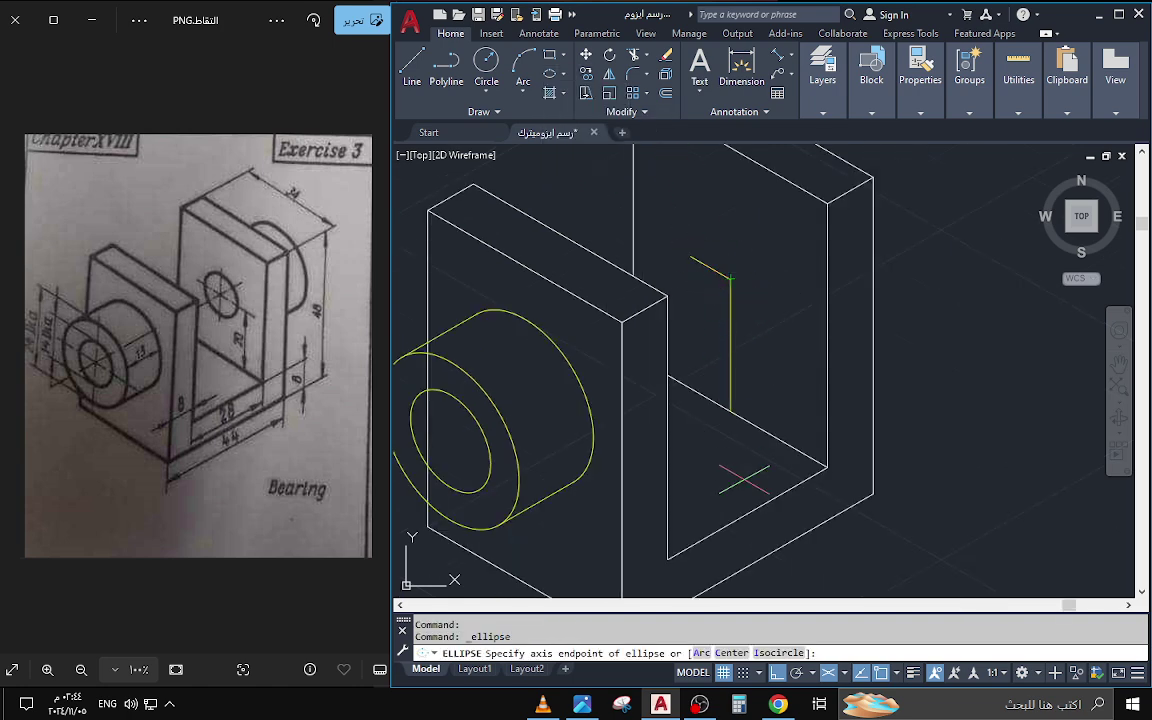
{"action": "type", "text": "i"}
{"action": "key", "text": "Return"}
{"action": "left_click", "coordinate": [731, 278]}
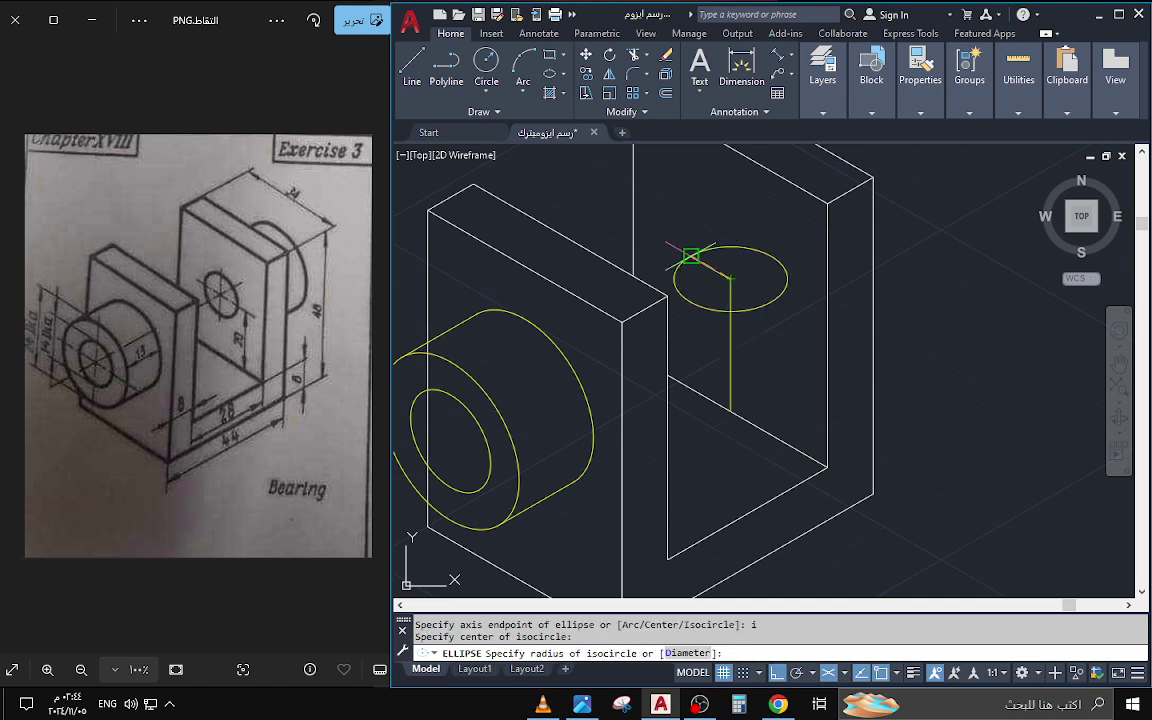
{"action": "key", "text": "F5"}
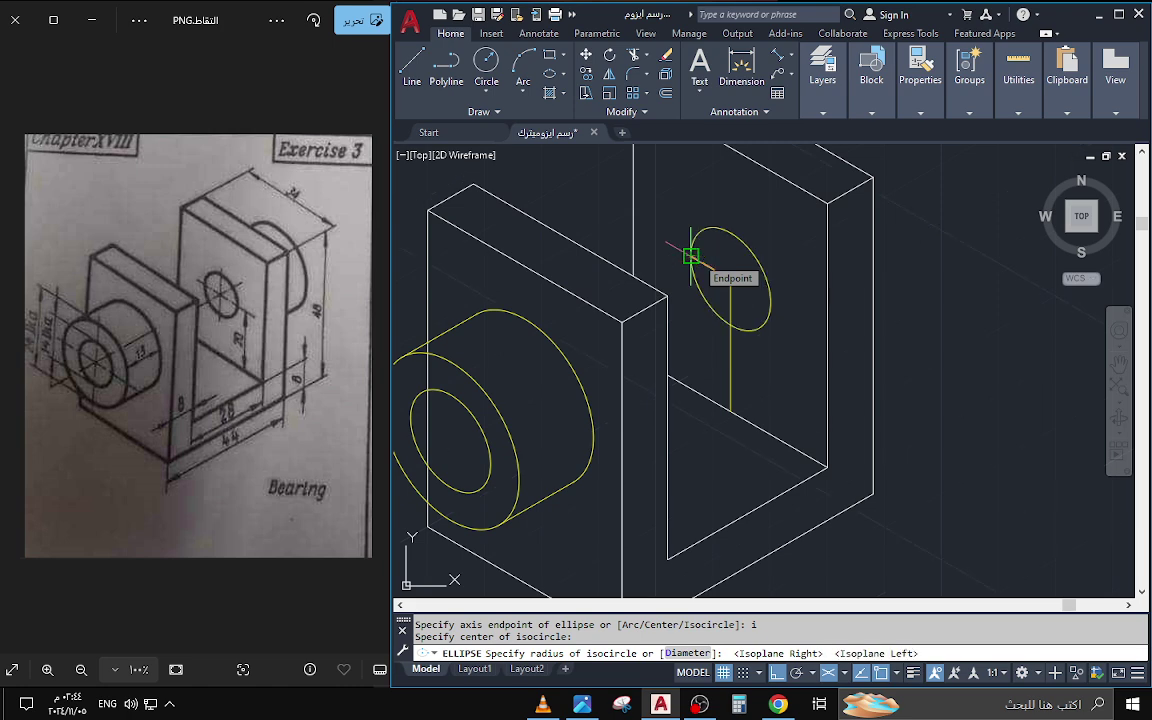
{"action": "left_click", "coordinate": [691, 256]}
{"action": "scroll", "coordinate": [760, 350], "scroll_direction": "down", "scroll_amount": 3}
{"action": "scroll", "coordinate": [741, 325], "scroll_direction": "up", "scroll_amount": 3}
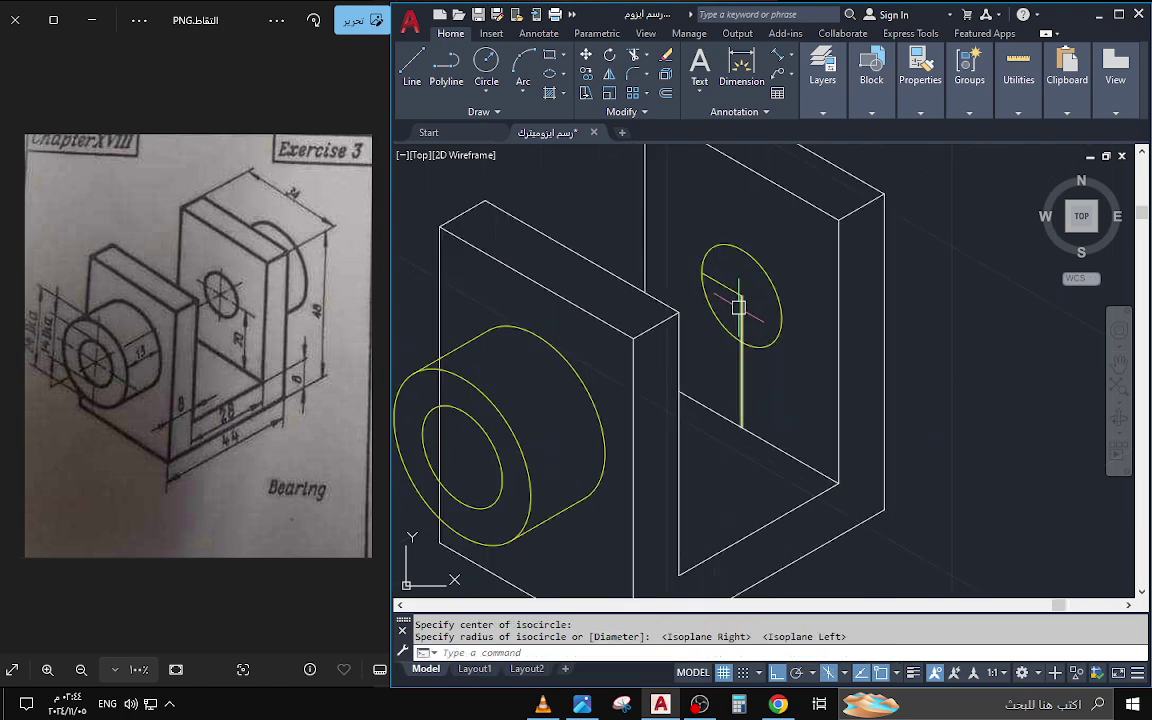
- Erase the short helper line and select the hole isocircle
{"action": "left_click", "coordinate": [741, 300]}
{"action": "type", "text": "e"}
{"action": "key", "text": "Return"}
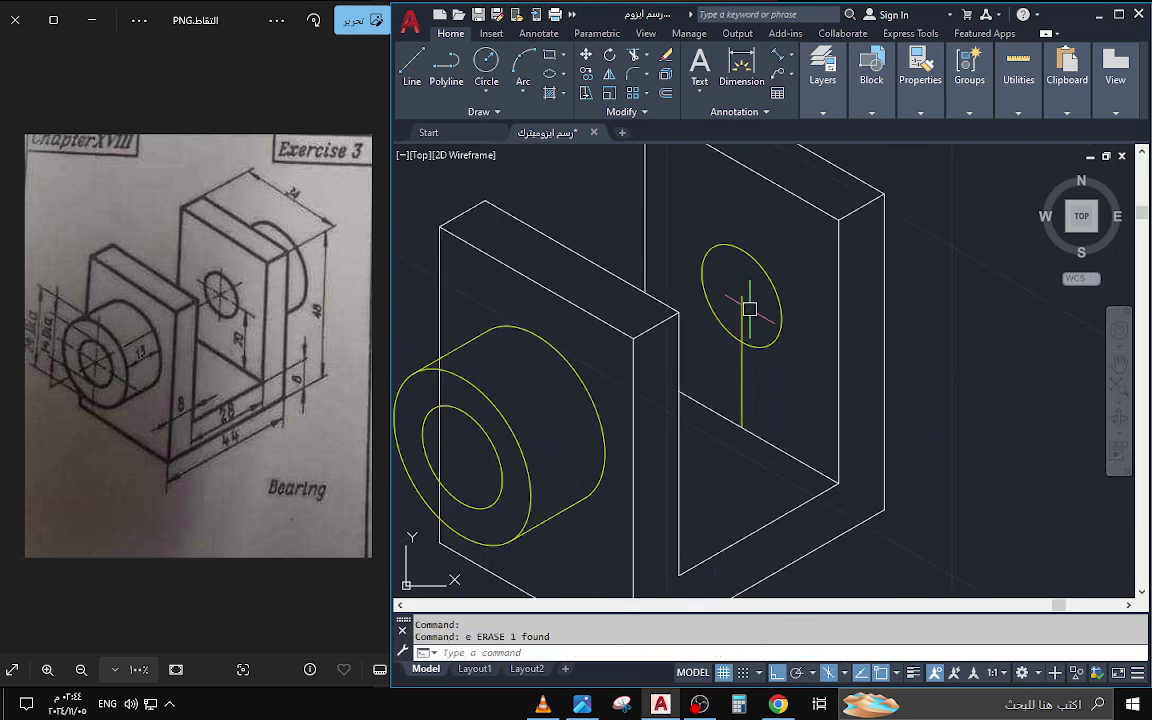
{"action": "scroll", "coordinate": [778, 346], "scroll_direction": "down", "scroll_amount": 3}
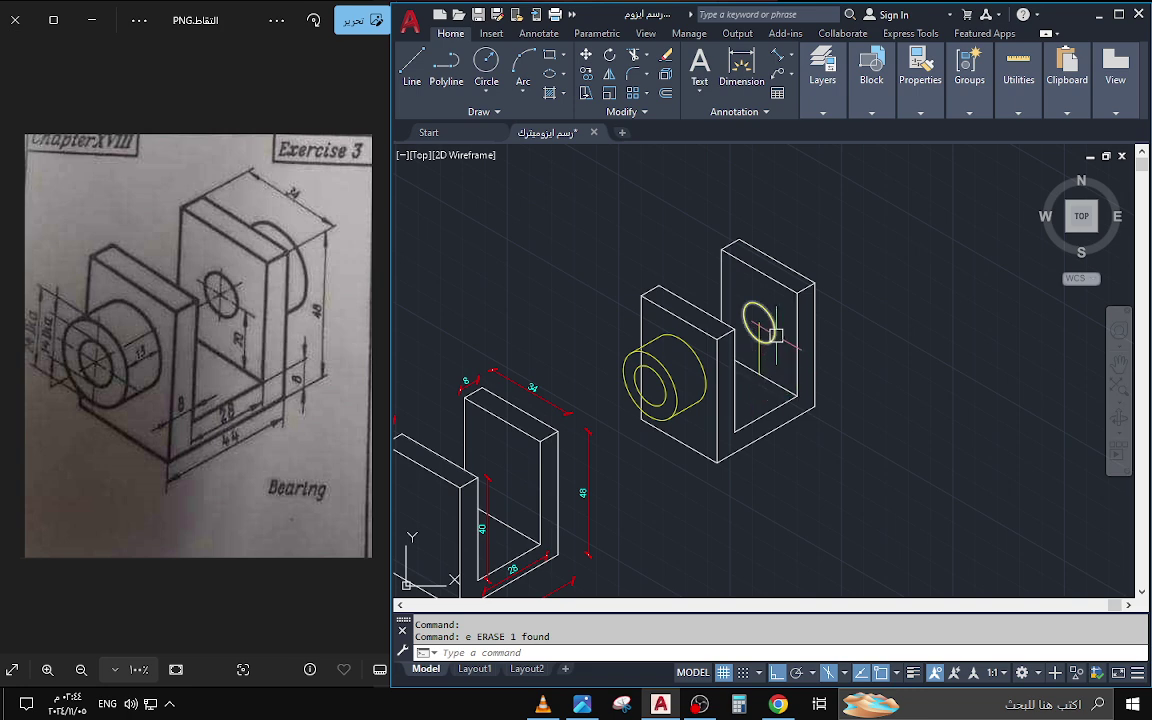
{"action": "left_click", "coordinate": [772, 338]}
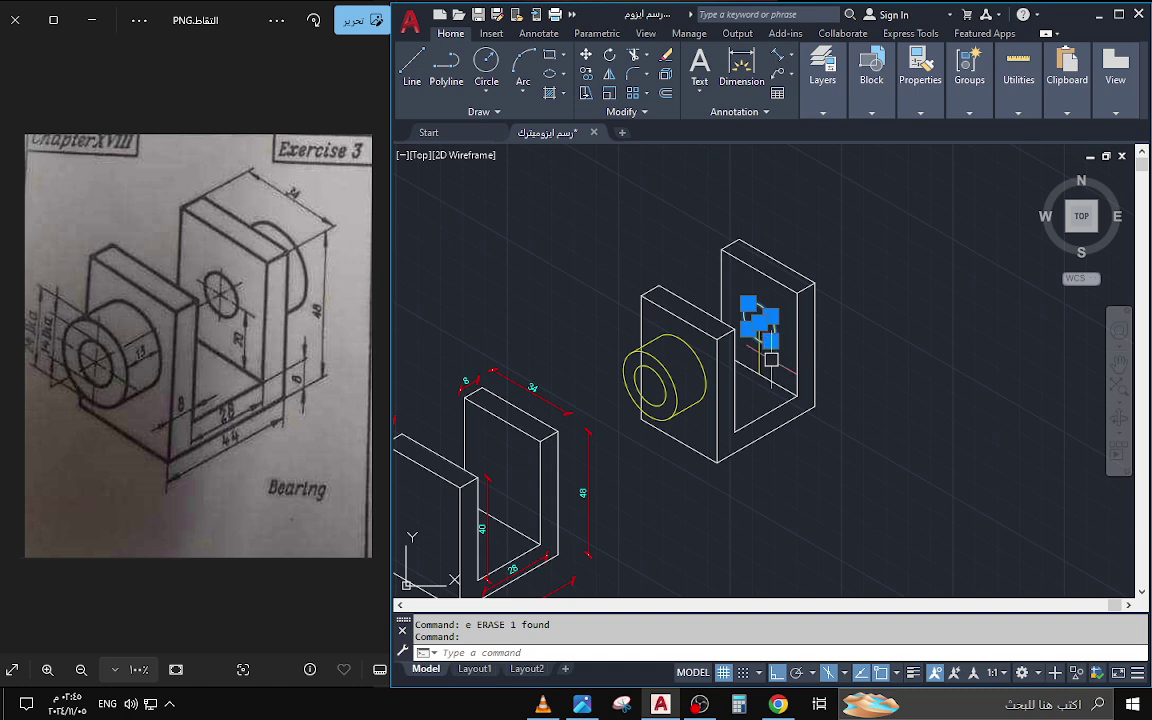
- Copy the boss isocircles from the boss centre to the hole centre on the upright plate
{"action": "key", "text": "Escape"}
{"action": "left_click", "coordinate": [601, 313]}
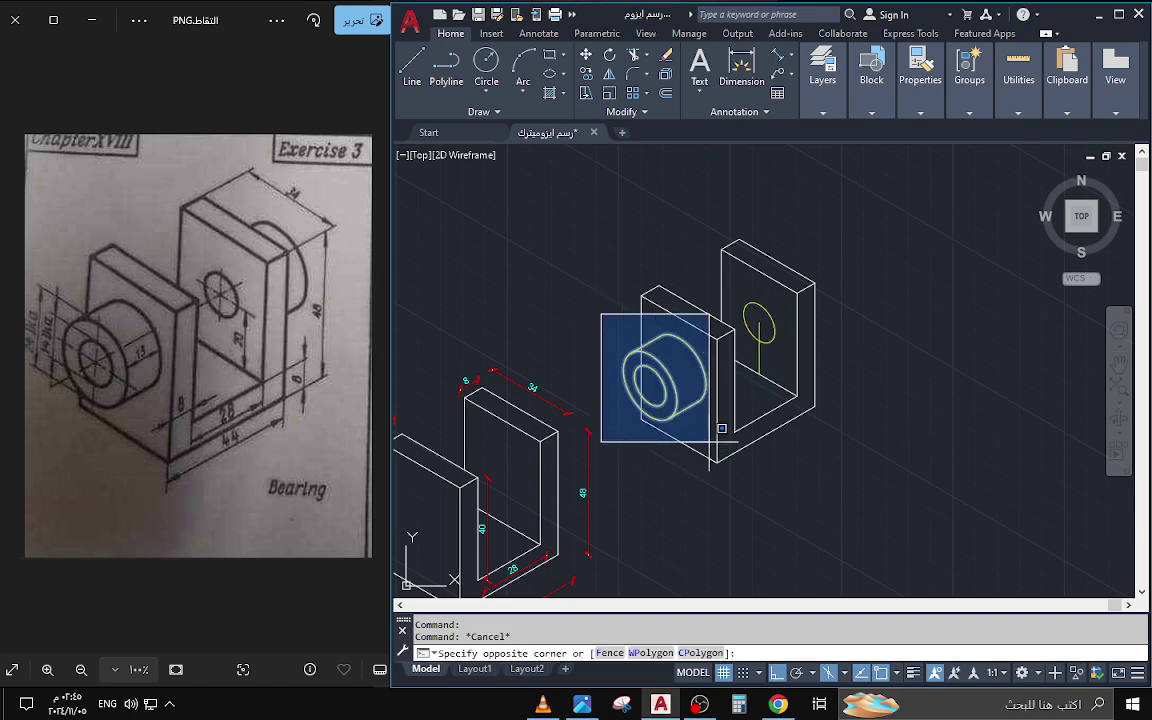
{"action": "left_click", "coordinate": [709, 439]}
{"action": "type", "text": "c"}
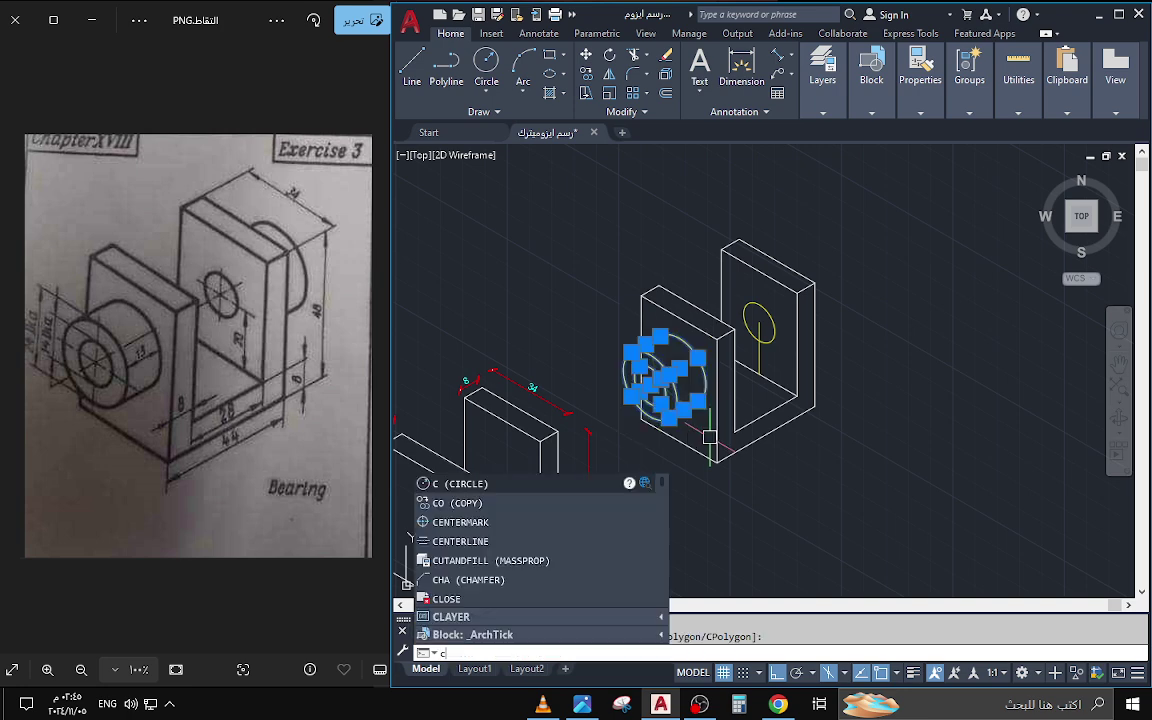
{"action": "type", "text": "o"}
{"action": "key", "text": "Return"}
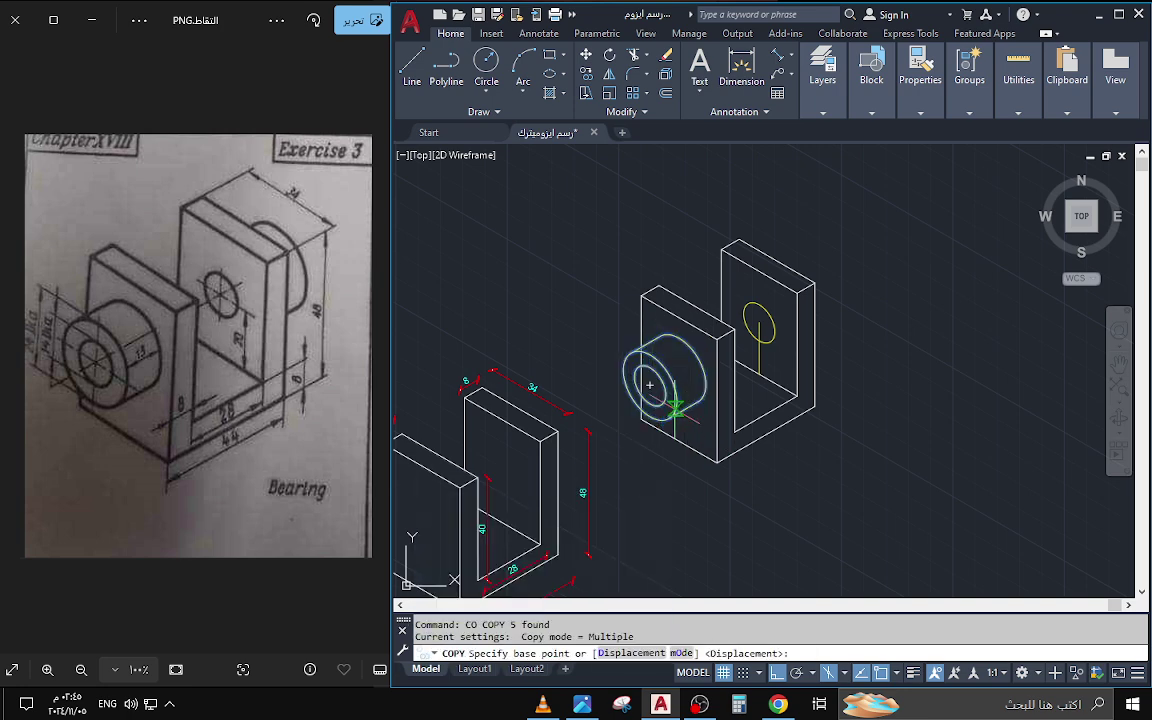
{"action": "left_click", "coordinate": [649, 385]}
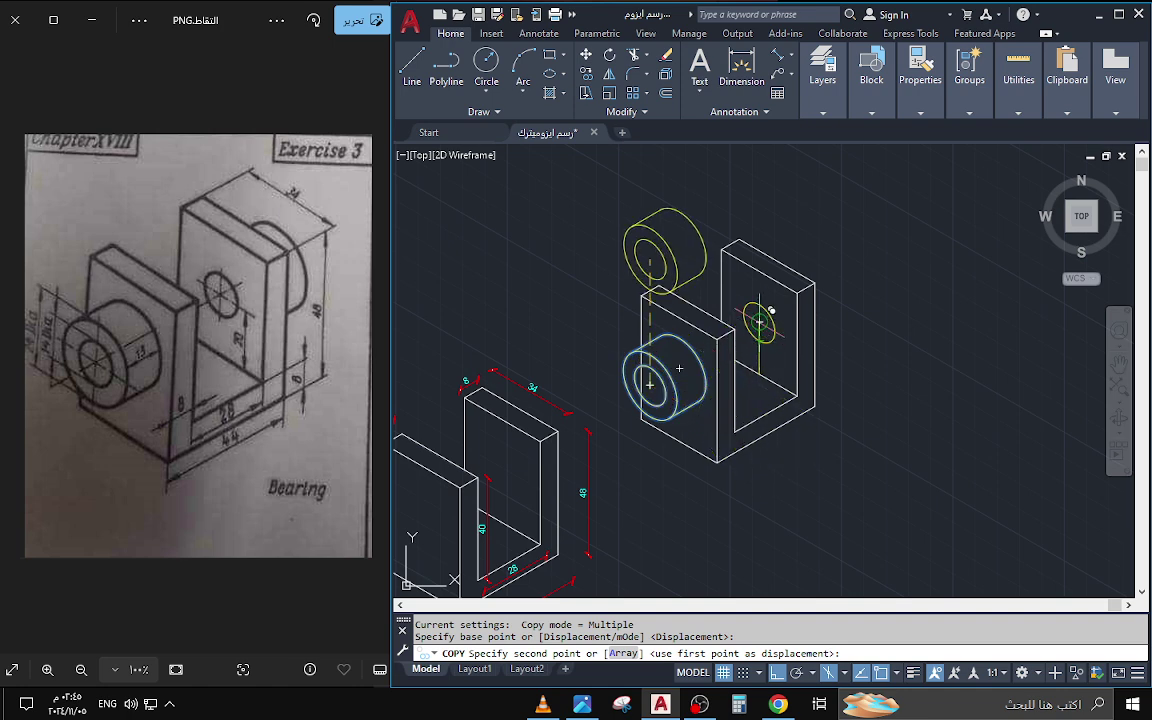
{"action": "left_click", "coordinate": [771, 311]}
{"action": "key", "text": "Escape"}
- Try moving the copied circles, cancel the move, and reset the Ortho and isometric drafting settings
{"action": "scroll", "coordinate": [771, 311], "scroll_direction": "up", "scroll_amount": 2}
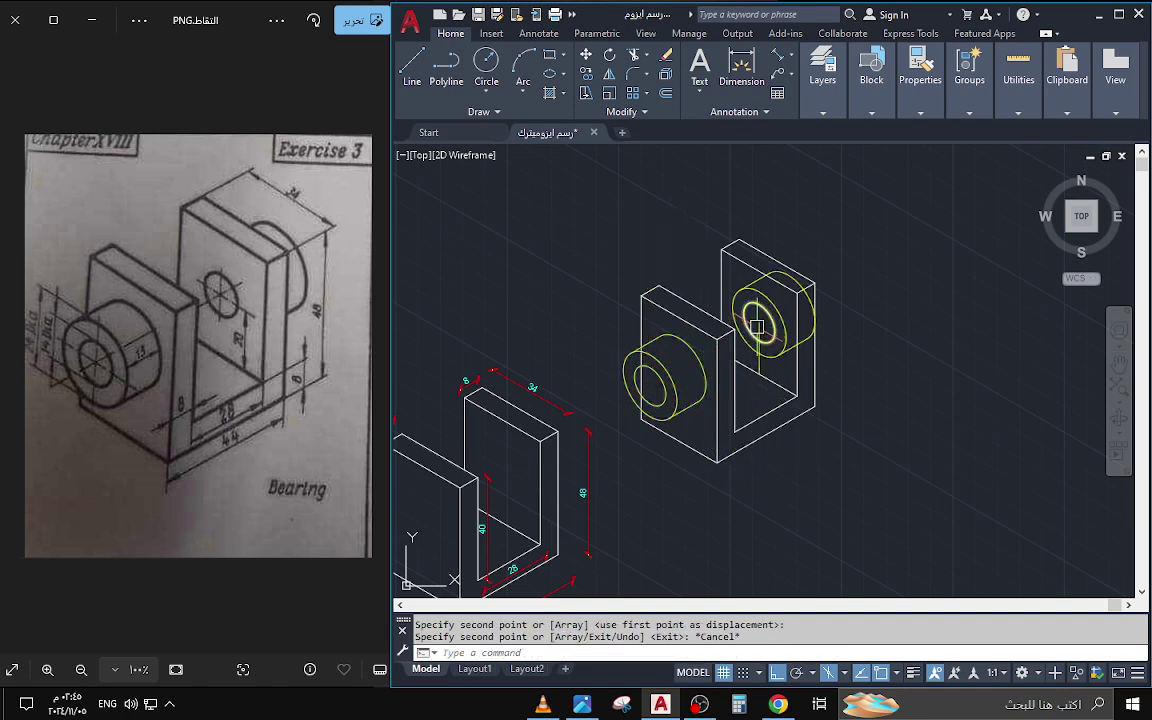
{"action": "scroll", "coordinate": [771, 311], "scroll_direction": "up", "scroll_amount": 3}
{"action": "left_click", "coordinate": [721, 300]}
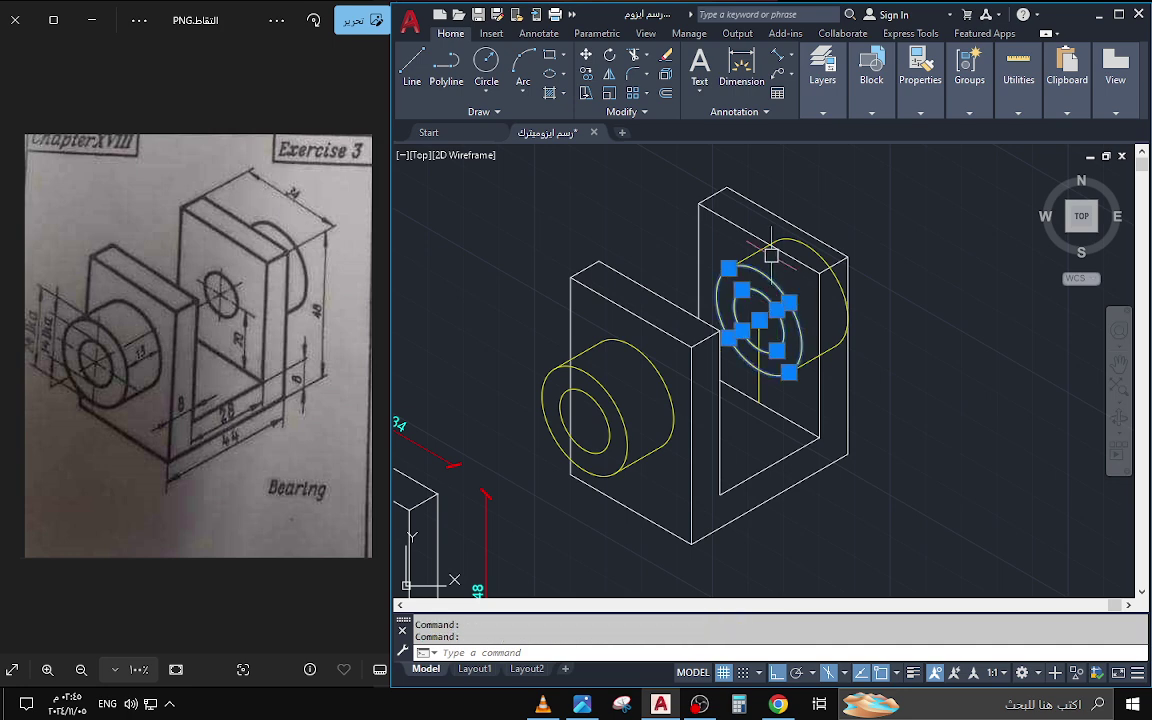
{"action": "left_click", "coordinate": [836, 329]}
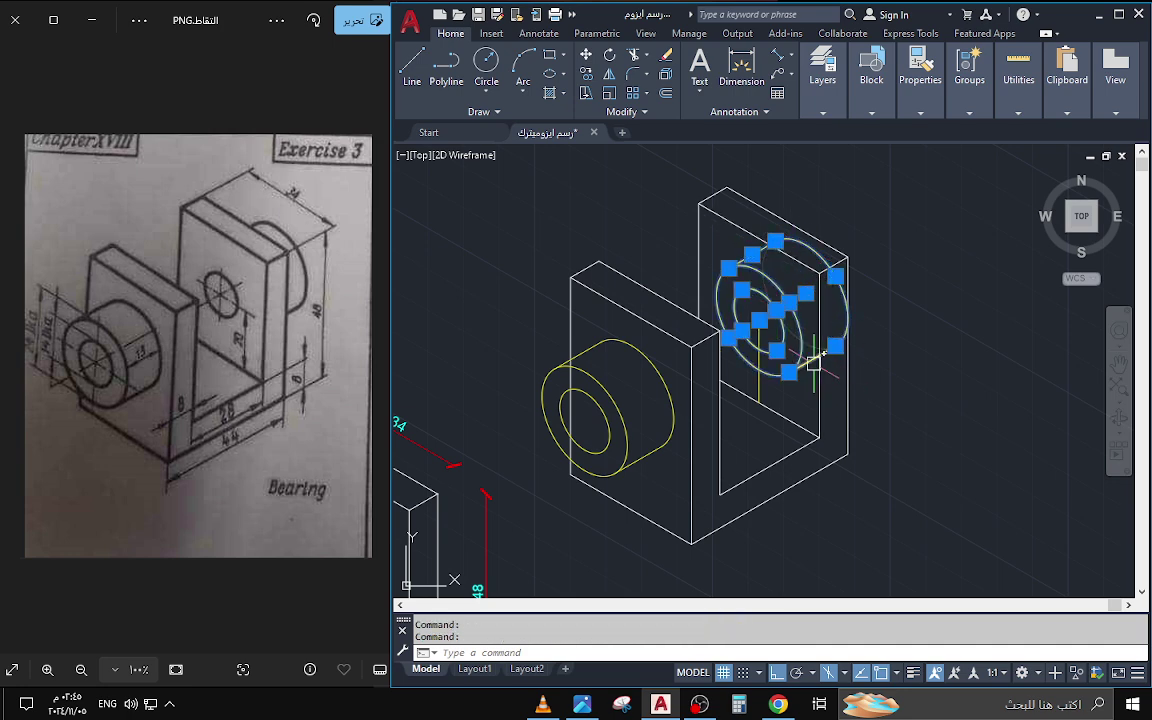
{"action": "scroll", "coordinate": [964, 399], "scroll_direction": "down", "scroll_amount": 3}
{"action": "type", "text": "m"}
{"action": "key", "text": "Return"}
{"action": "left_click", "coordinate": [887, 386]}
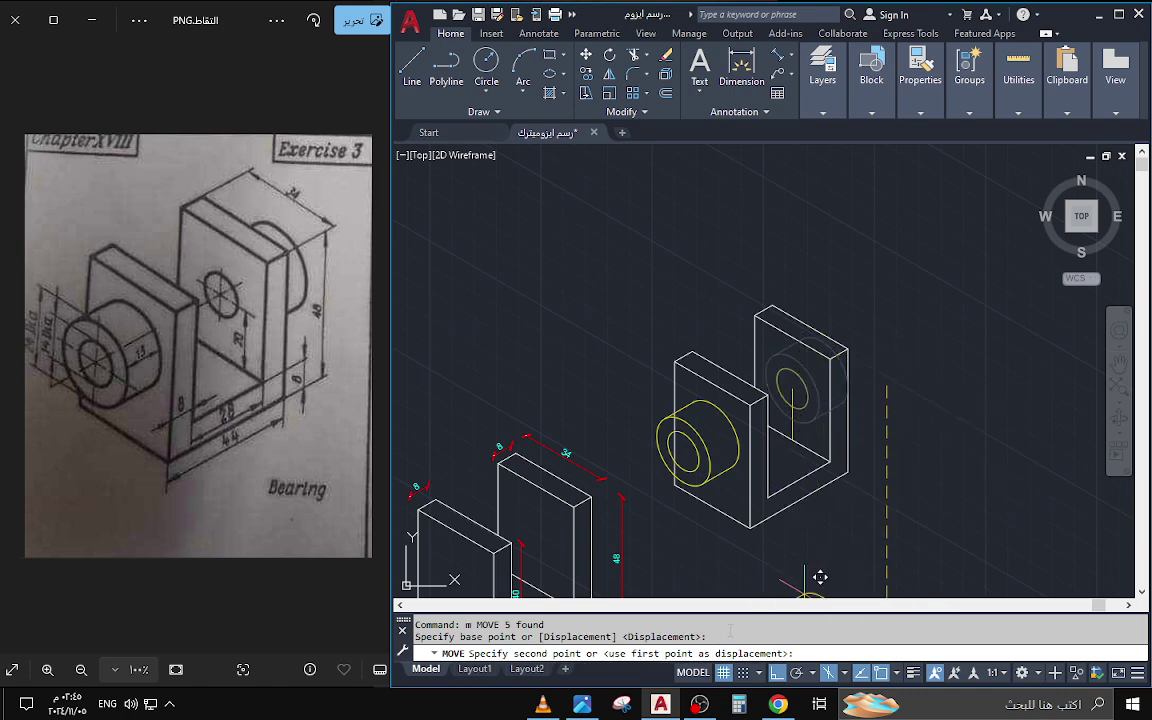
{"action": "left_click", "coordinate": [779, 673]}
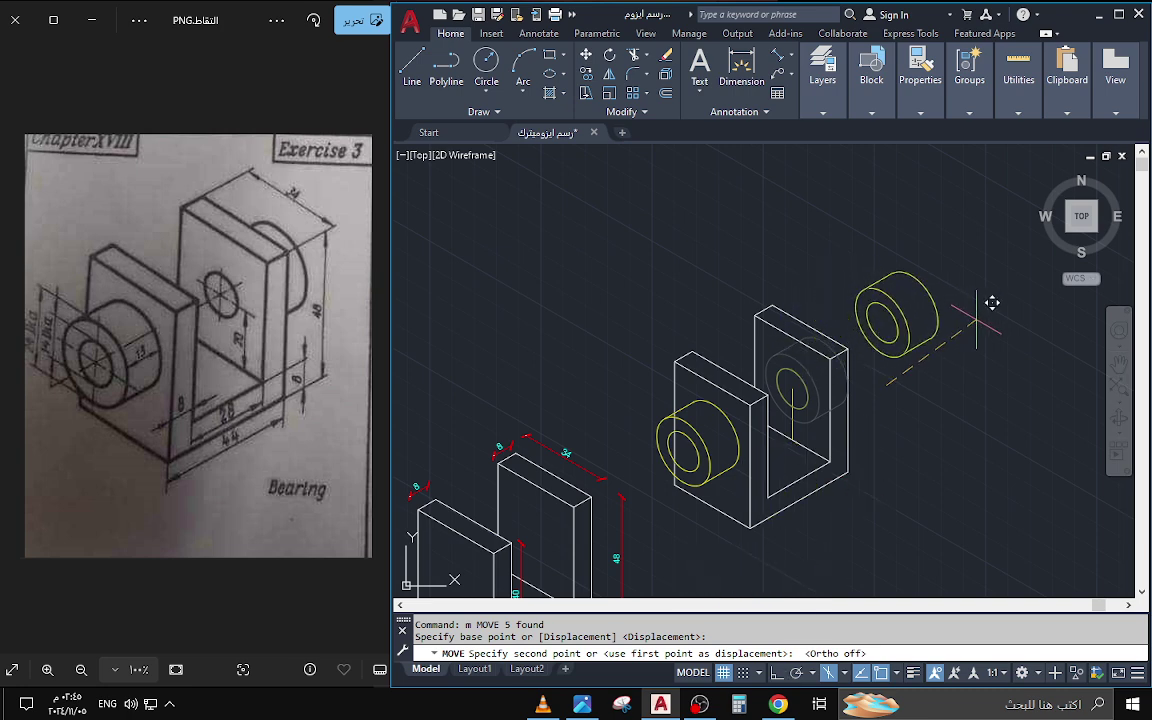
{"action": "key", "text": "F8"}
{"action": "key", "text": "Escape"}
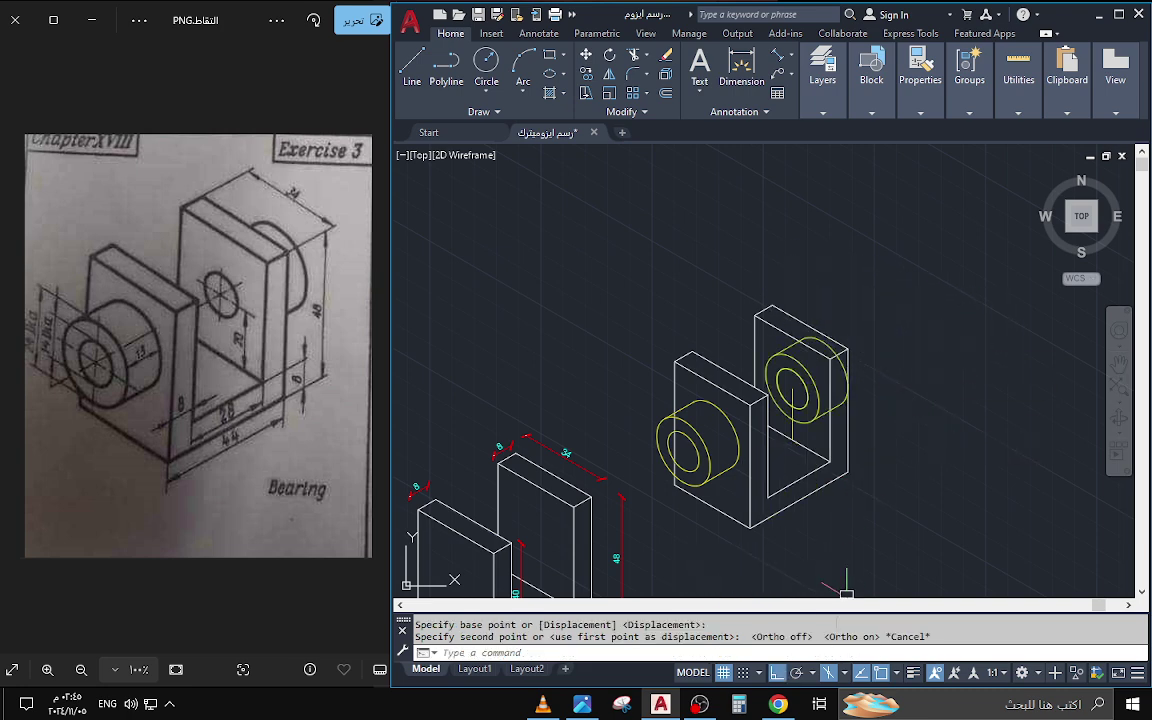
{"action": "left_click", "coordinate": [828, 676]}
- Set the isoplane to Top and move the boss ellipses 8 units back from their centre
{"action": "left_click", "coordinate": [831, 672]}
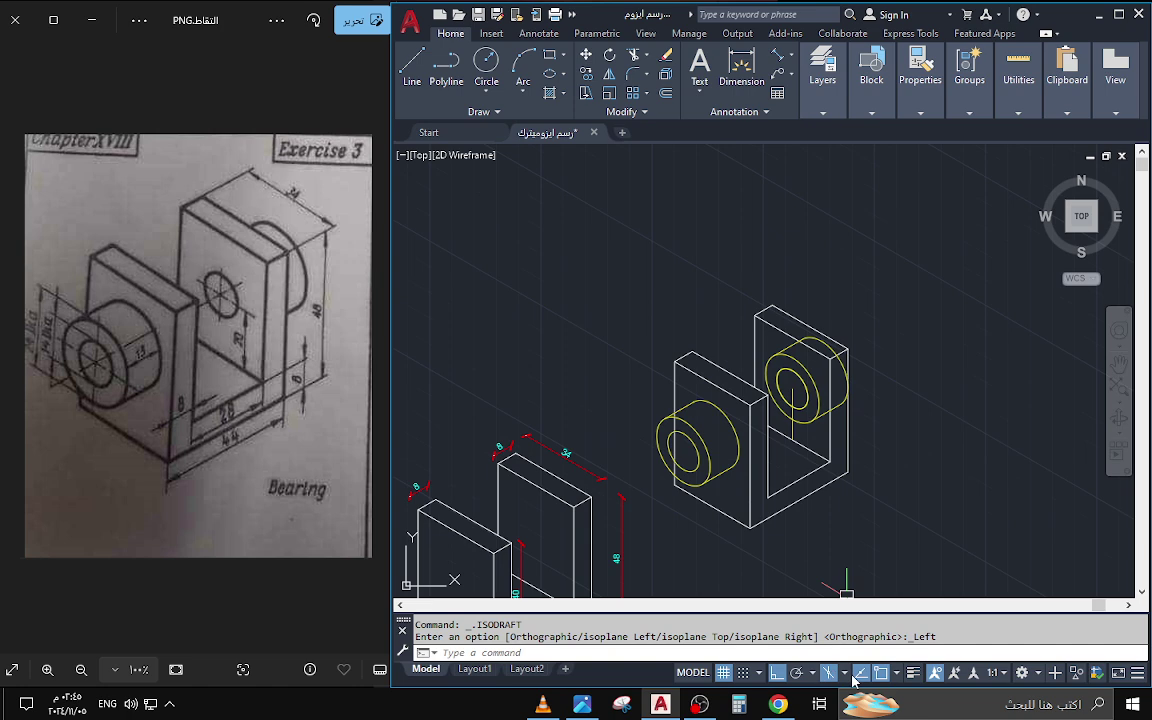
{"action": "left_click", "coordinate": [845, 672]}
{"action": "left_click", "coordinate": [858, 620]}
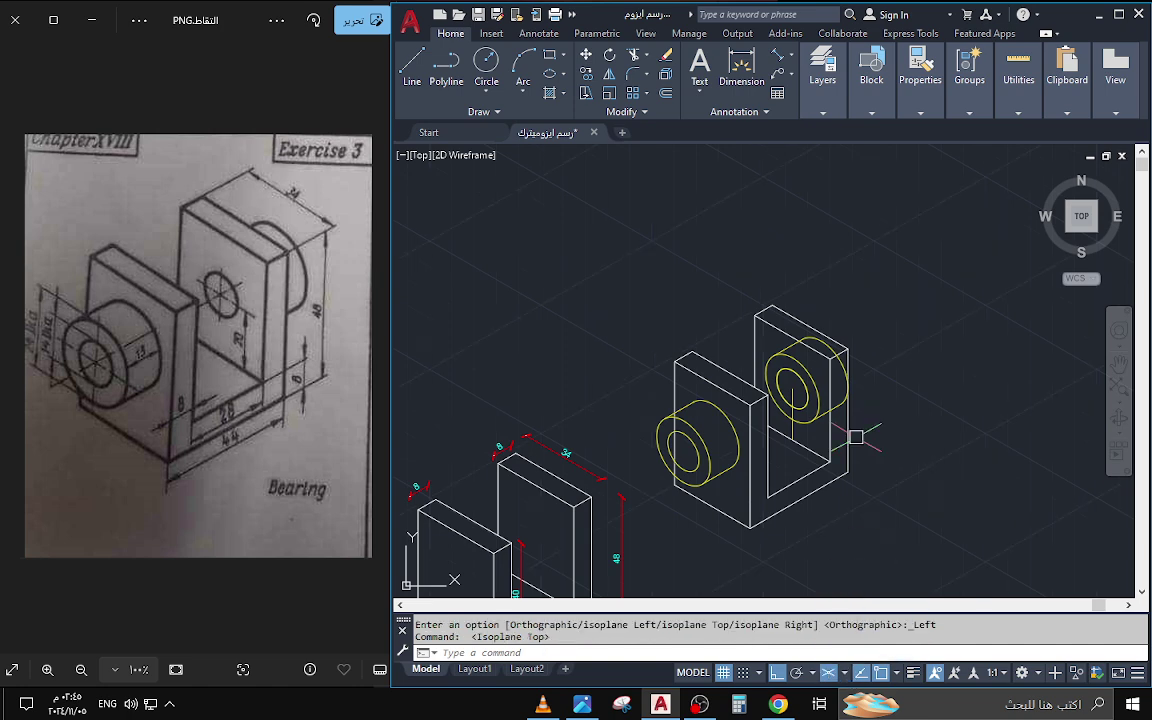
{"action": "scroll", "coordinate": [798, 378], "scroll_direction": "up", "scroll_amount": 3}
{"action": "left_click", "coordinate": [802, 380]}
{"action": "left_click", "coordinate": [811, 355]}
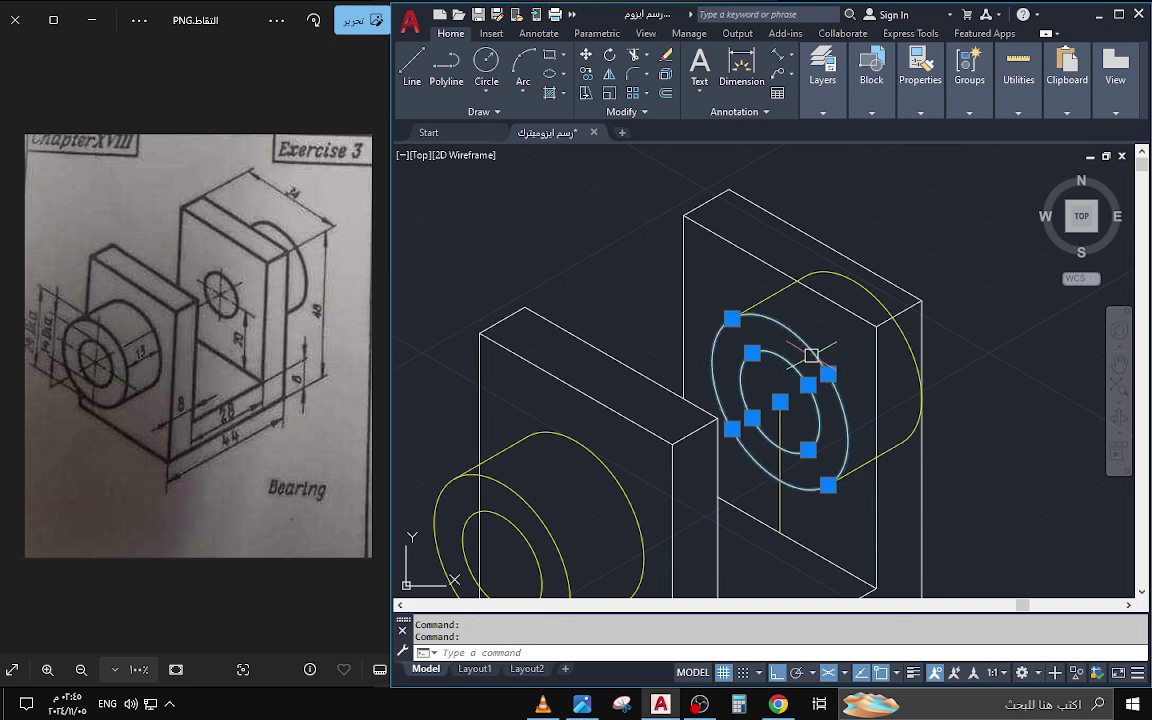
{"action": "left_click", "coordinate": [803, 275]}
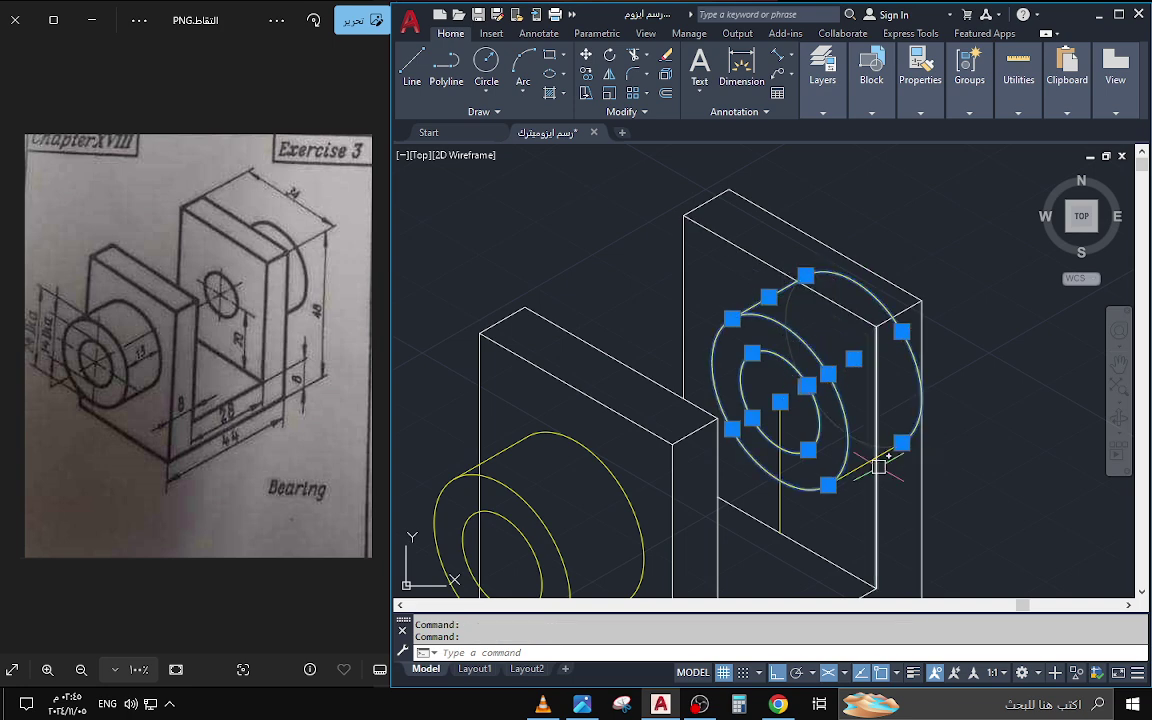
{"action": "scroll", "coordinate": [872, 465], "scroll_direction": "down", "scroll_amount": 3}
{"action": "type", "text": "m"}
{"action": "key", "text": "Return"}
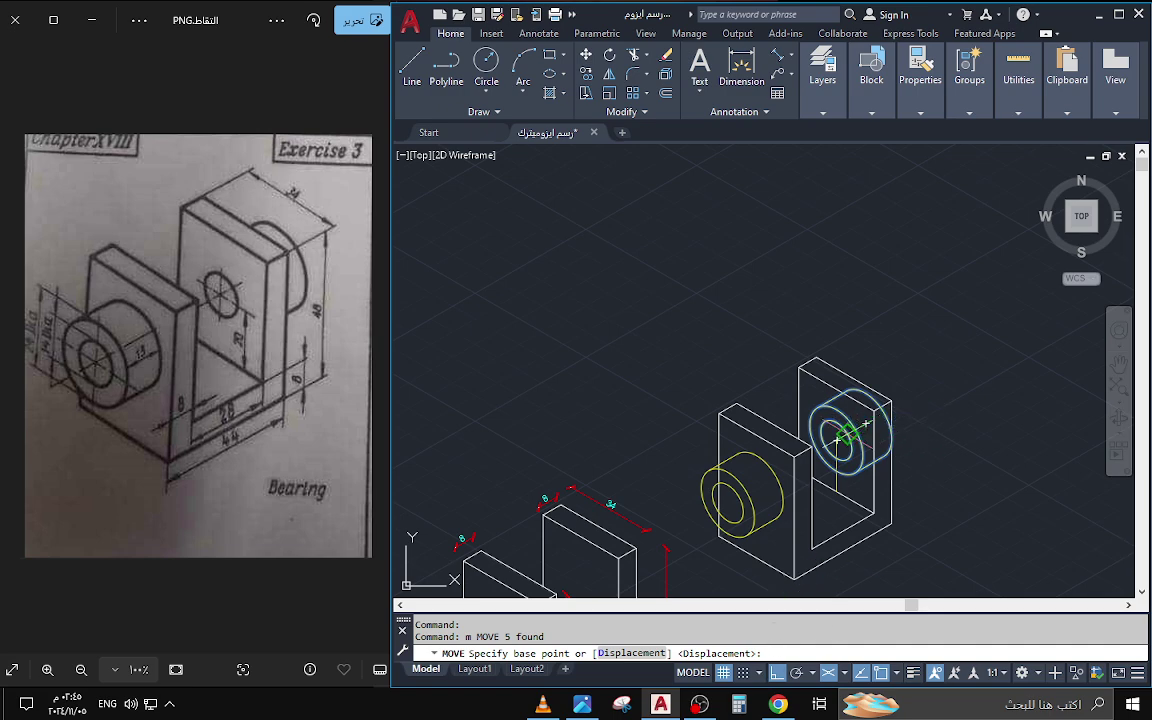
{"action": "left_click", "coordinate": [865, 424]}
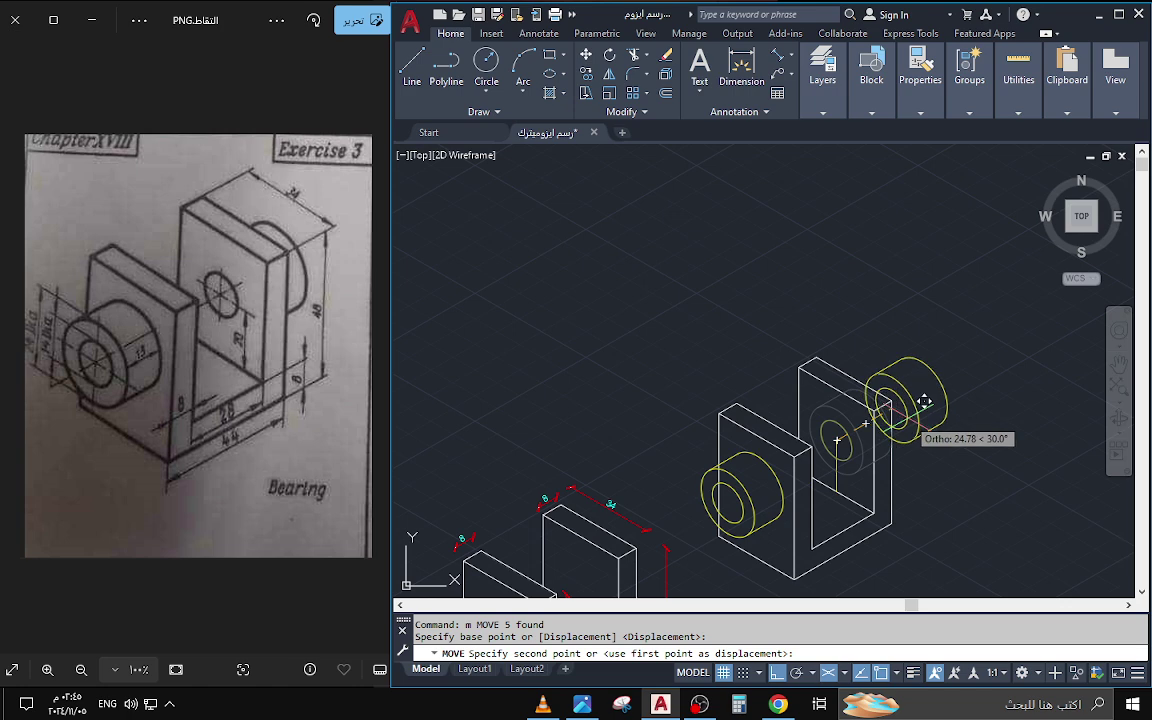
{"action": "type", "text": "8"}
{"action": "key", "text": "Return"}
{"action": "key", "text": "Escape"}
- Erase the boss's surplus inner ellipse
{"action": "scroll", "coordinate": [838, 414], "scroll_direction": "up", "scroll_amount": 2}
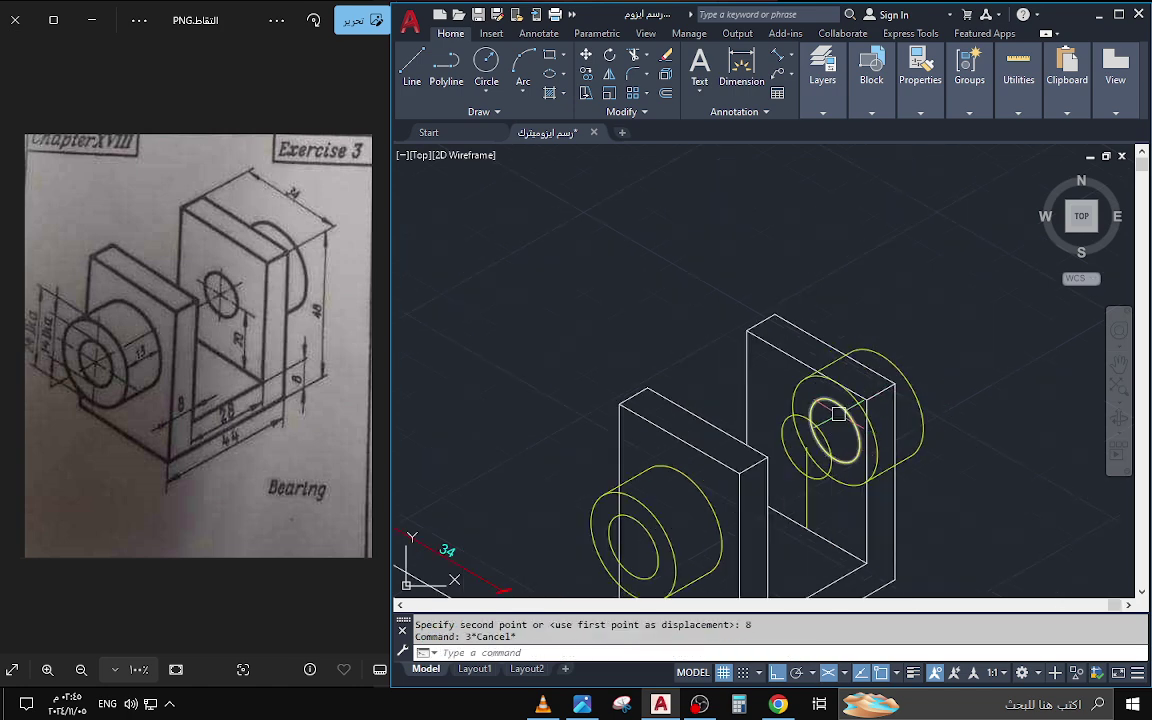
{"action": "left_click", "coordinate": [816, 406]}
{"action": "type", "text": "e"}
{"action": "key", "text": "Return"}
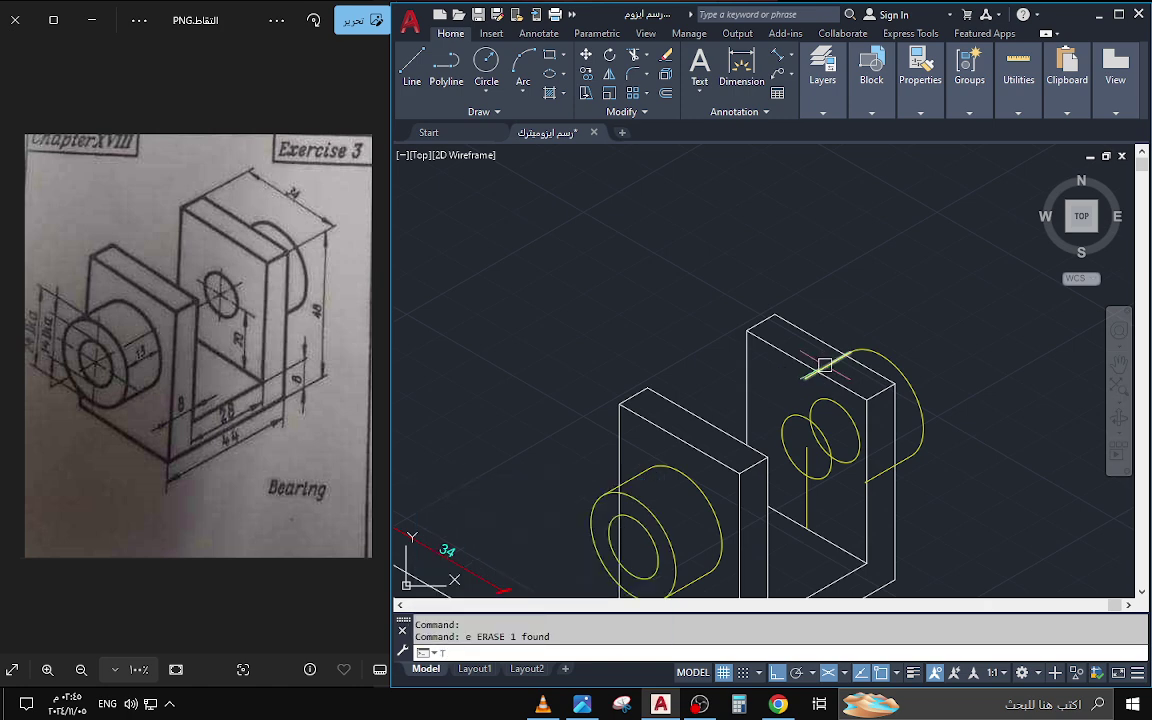
- Cancel the accidental text command and erase the short stray line near the plate top
{"action": "key", "text": "Return"}
{"action": "key", "text": "Escape"}
{"action": "left_click", "coordinate": [828, 363]}
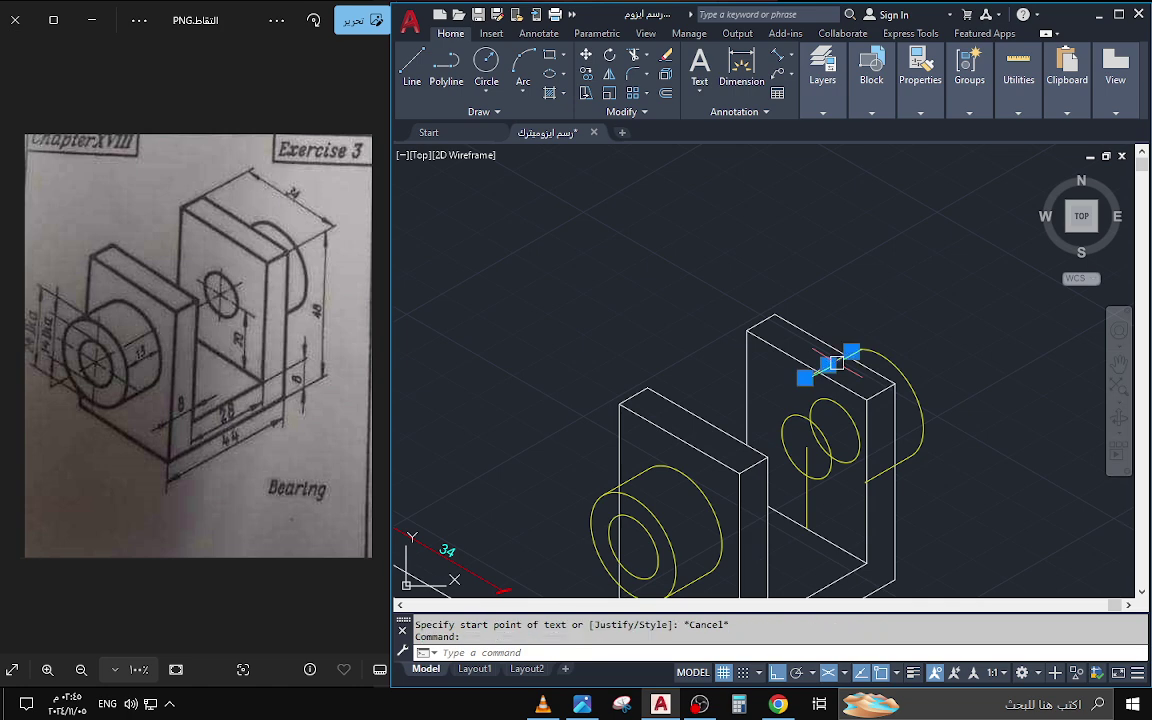
{"action": "type", "text": "e"}
{"action": "key", "text": "Return"}
- Erase the short stray line at the lower right of the plate
{"action": "type", "text": "ex"}
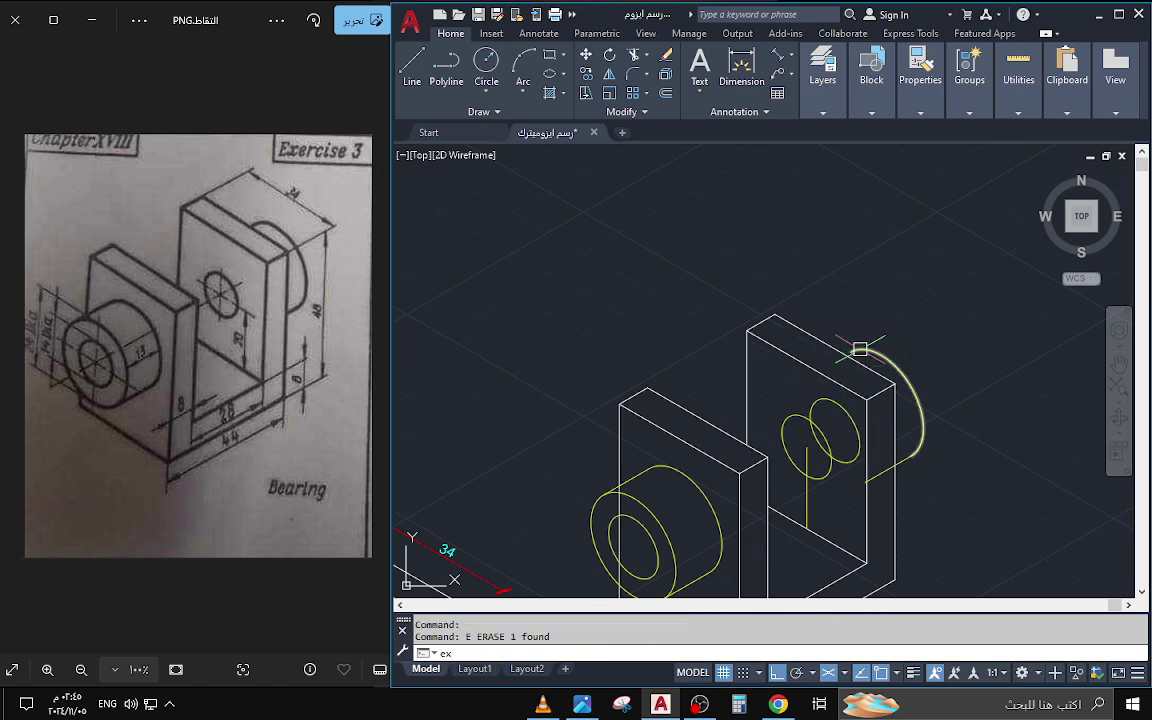
{"action": "key", "text": "Return"}
{"action": "key", "text": "Escape"}
{"action": "scroll", "coordinate": [873, 396], "scroll_direction": "up", "scroll_amount": 2}
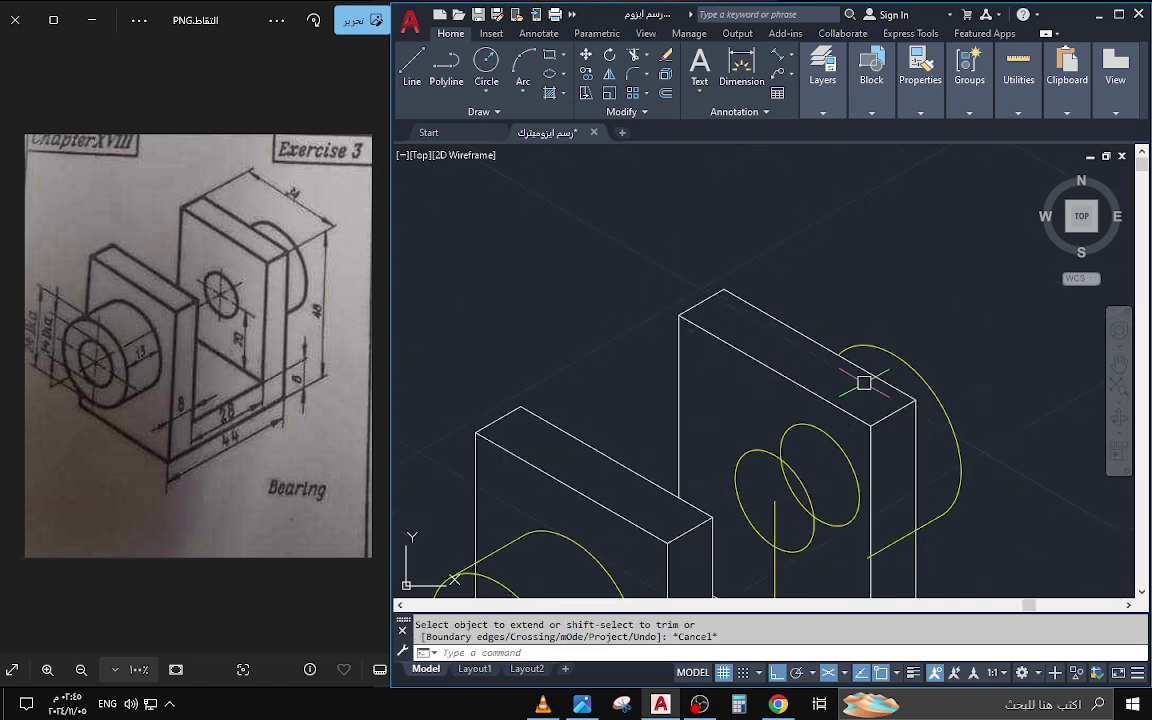
{"action": "left_click", "coordinate": [917, 522]}
{"action": "type", "text": "e"}
{"action": "key", "text": "Return"}
- Cancel a second EXTEND attempt and undo the last erase
{"action": "type", "text": "ex"}
{"action": "key", "text": "Return"}
{"action": "key", "text": "Escape"}
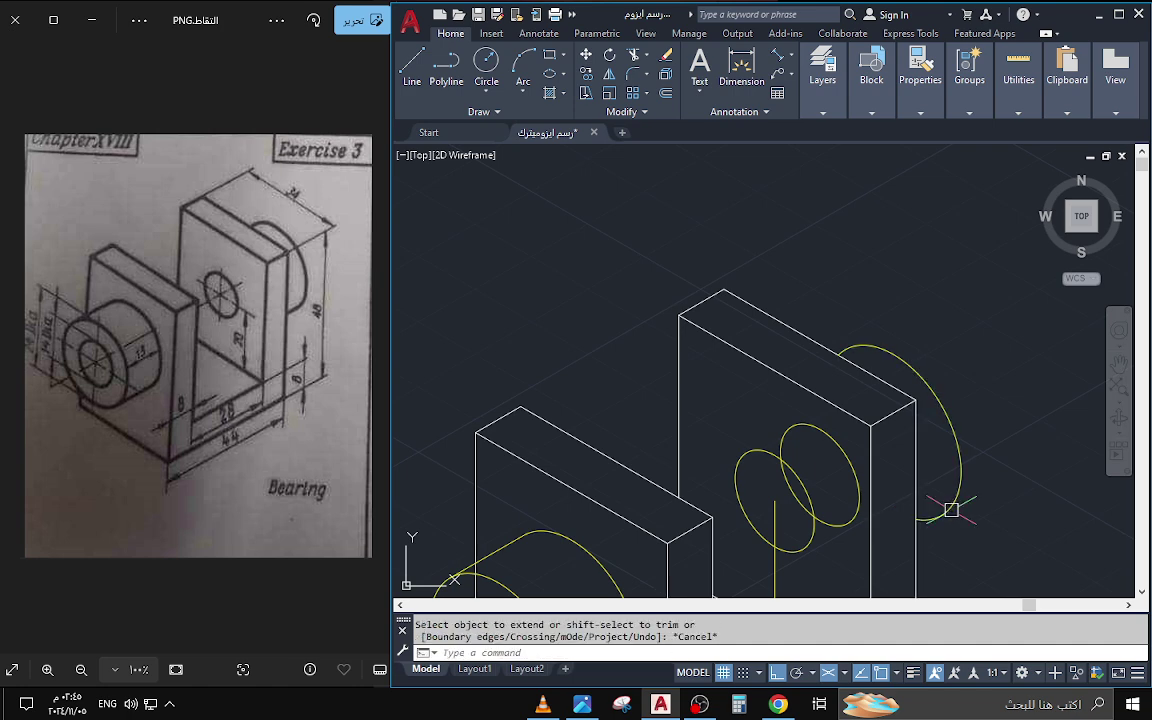
{"action": "middle_click_drag", "start_coordinate": [951, 522], "coordinate": [918, 458]}
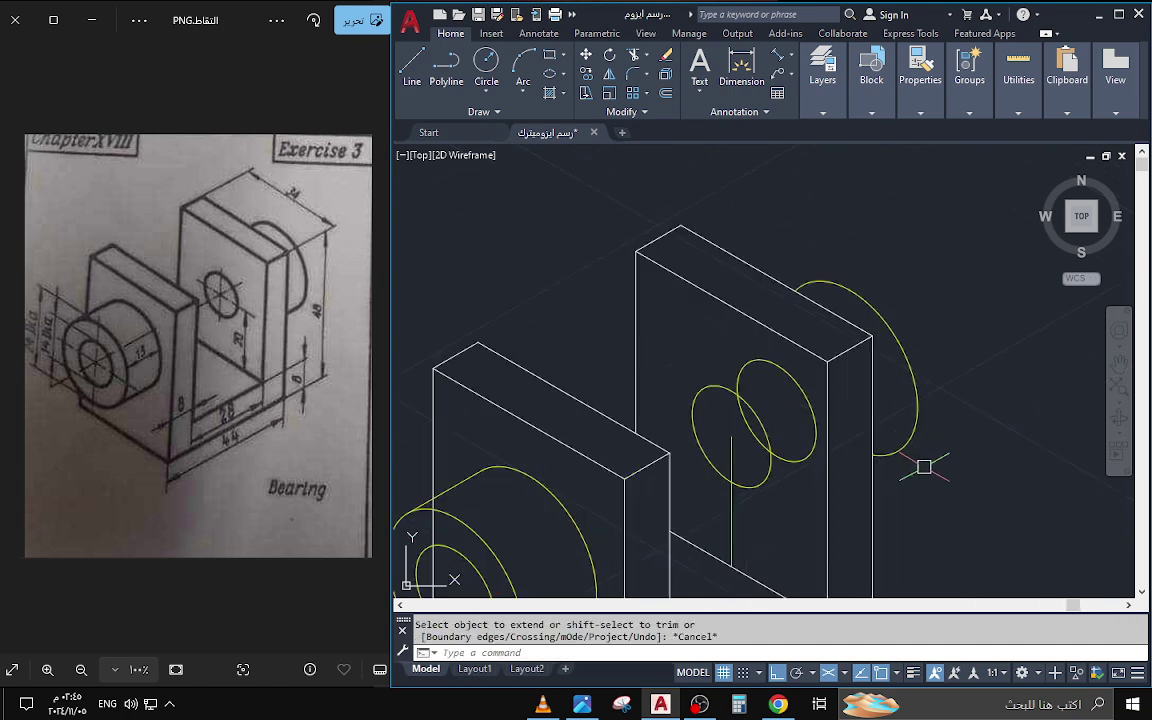
{"action": "key", "text": "ctrl+z"}
{"action": "key", "text": "ctrl+z"}
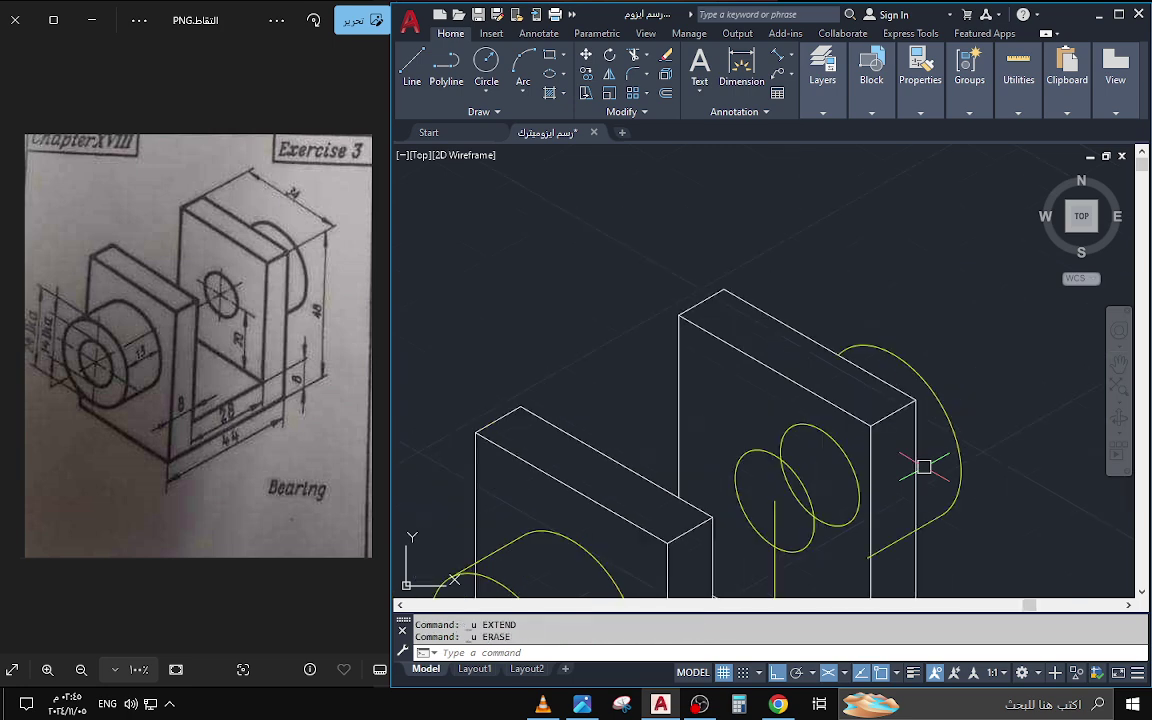
- Cancel a TRIM attempt, then erase the extra hole ellipse on the upright plate
{"action": "scroll", "coordinate": [887, 437], "scroll_direction": "up", "scroll_amount": 1}
{"action": "scroll", "coordinate": [843, 465], "scroll_direction": "up", "scroll_amount": 1}
{"action": "type", "text": "tr"}
{"action": "key", "text": "Return"}
{"action": "scroll", "coordinate": [843, 470], "scroll_direction": "up", "scroll_amount": 1}
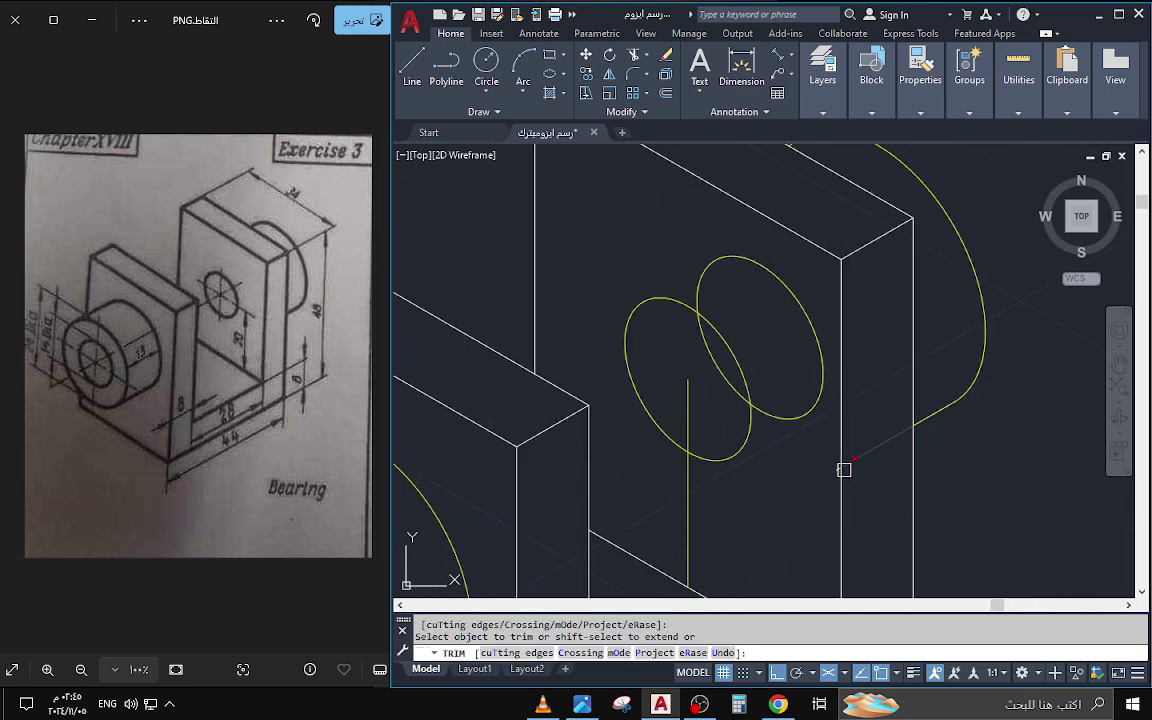
{"action": "key", "text": "Escape"}
{"action": "scroll", "coordinate": [869, 454], "scroll_direction": "down", "scroll_amount": 3}
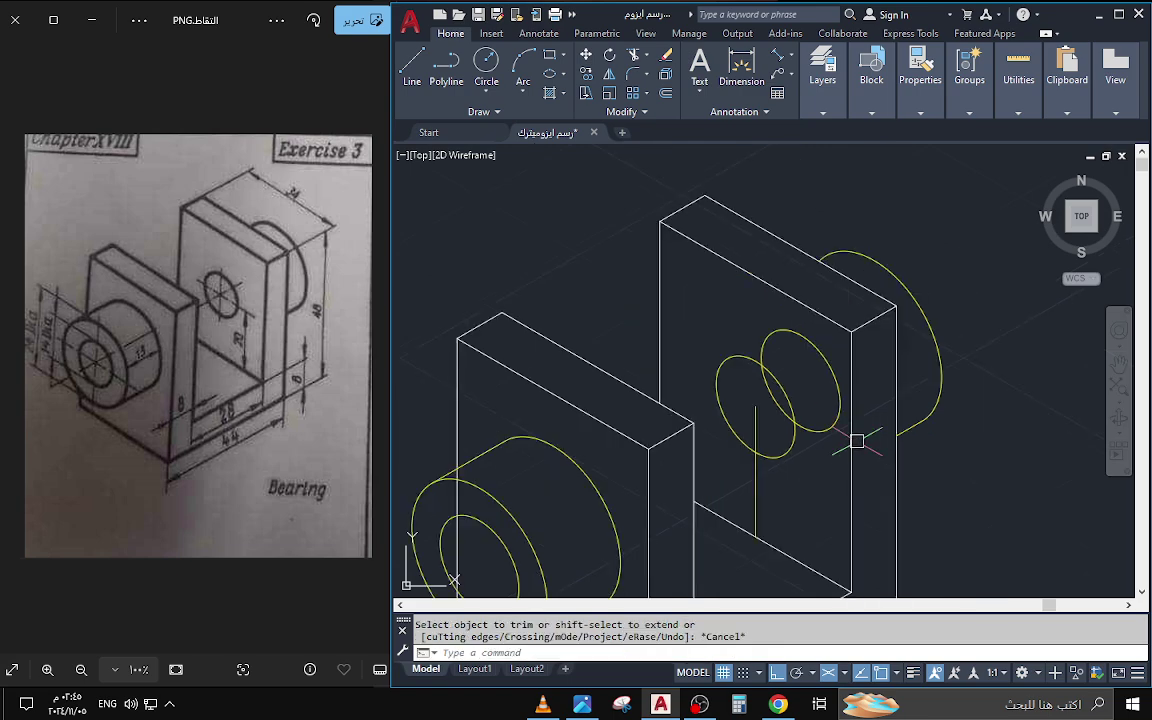
{"action": "left_click", "coordinate": [794, 352]}
{"action": "type", "text": "e"}
{"action": "key", "text": "Return"}
- Try a fence TRIM on the cylinder curves, then cancel it
{"action": "mouse_move", "coordinate": [826, 452]}
{"action": "middle_mouse_down"}
{"action": "mouse_move", "coordinate": [860, 413]}
{"action": "mouse_move", "coordinate": [862, 388]}
{"action": "middle_mouse_up"}
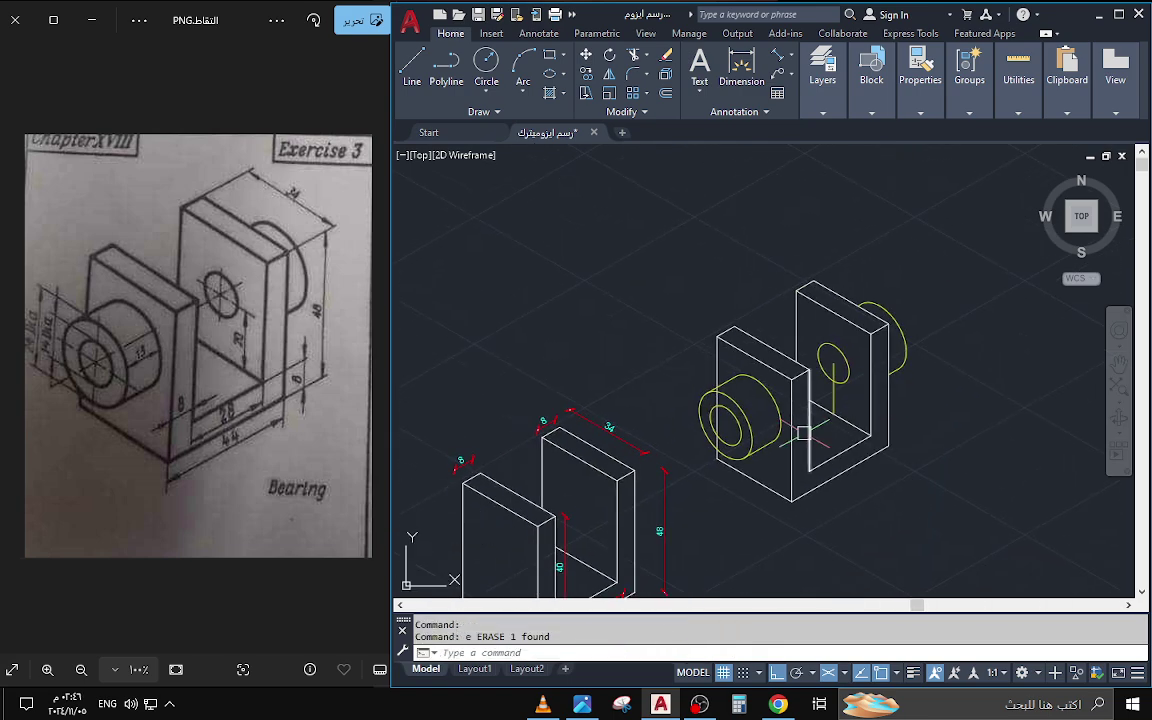
{"action": "scroll", "coordinate": [733, 419], "scroll_direction": "up", "scroll_amount": 3}
{"action": "type", "text": "tr"}
{"action": "key", "text": "Return"}
{"action": "scroll", "coordinate": [694, 308], "scroll_direction": "up", "scroll_amount": 2}
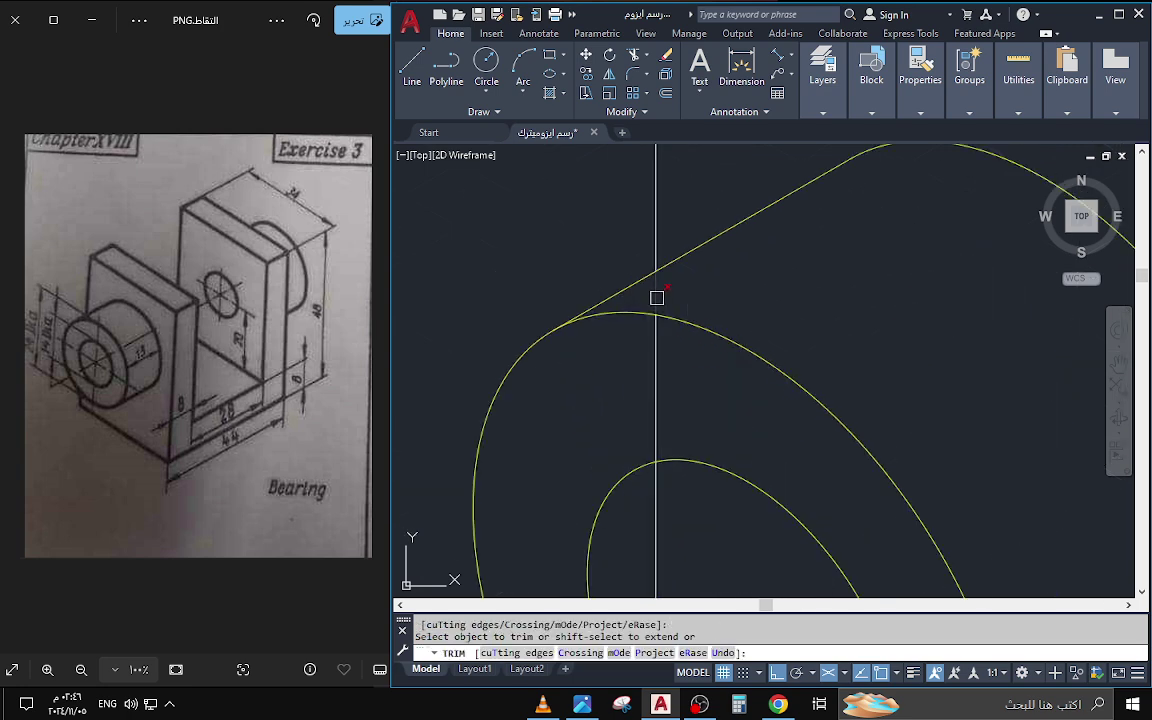
{"action": "scroll", "coordinate": [650, 450], "scroll_direction": "down", "scroll_amount": 2}
{"action": "left_click", "coordinate": [672, 488]}
{"action": "scroll", "coordinate": [663, 500], "scroll_direction": "down", "scroll_amount": 2}
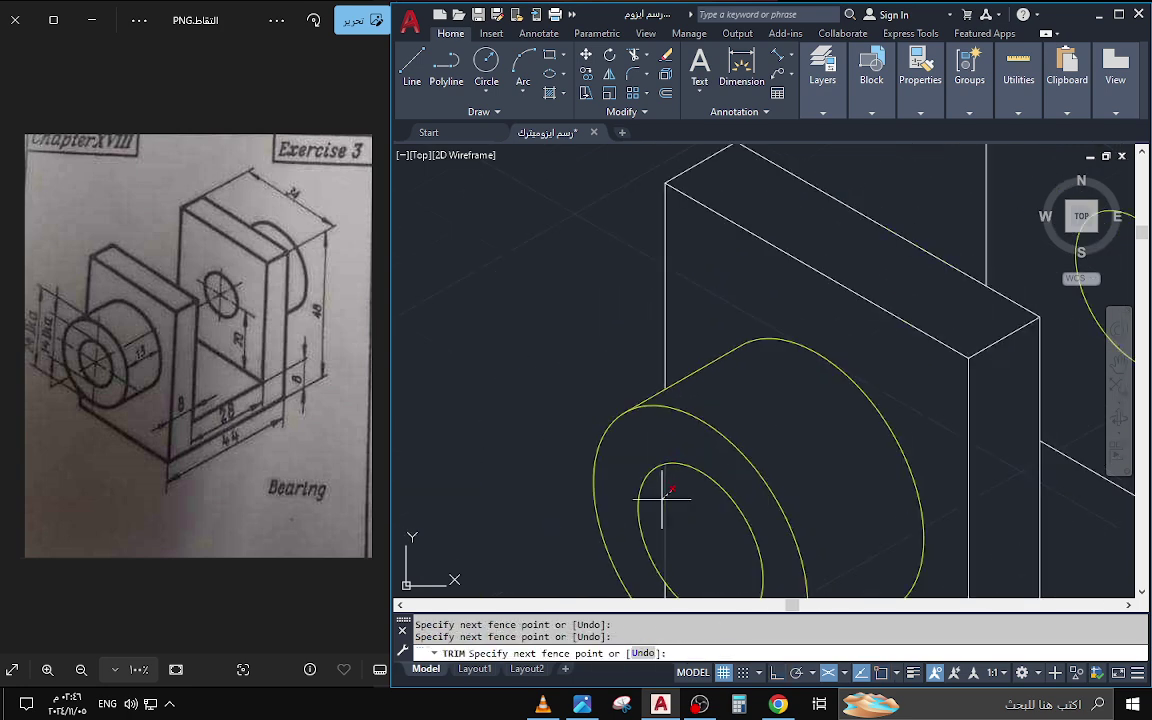
{"action": "scroll", "coordinate": [687, 515], "scroll_direction": "down", "scroll_amount": 2}
{"action": "middle_click_drag", "start_coordinate": [687, 515], "coordinate": [674, 380]}
{"action": "scroll", "coordinate": [674, 424], "scroll_direction": "up", "scroll_amount": 3}
{"action": "key", "text": "Escape"}
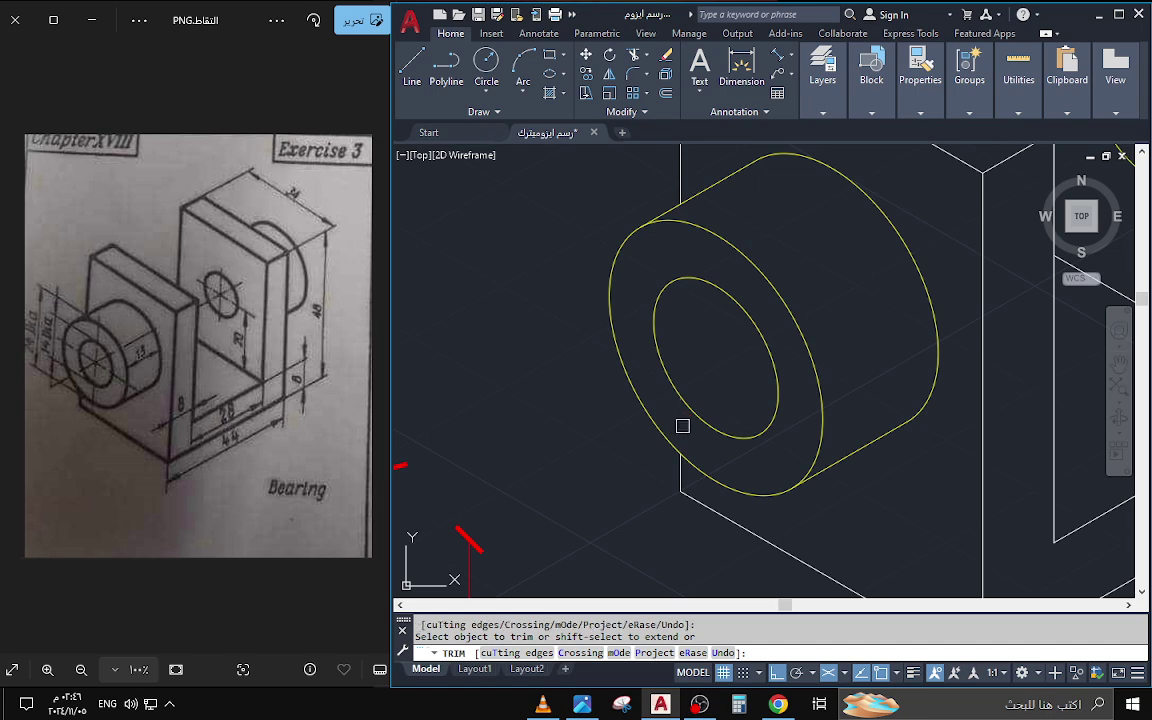
- Erase the yellow vertical line under the hole in the upright plate
{"action": "scroll", "coordinate": [774, 430], "scroll_direction": "down", "scroll_amount": 4}
{"action": "middle_click_drag", "start_coordinate": [774, 430], "coordinate": [684, 390]}
{"action": "scroll", "coordinate": [766, 373], "scroll_direction": "up", "scroll_amount": 2}
{"action": "left_click", "coordinate": [766, 373]}
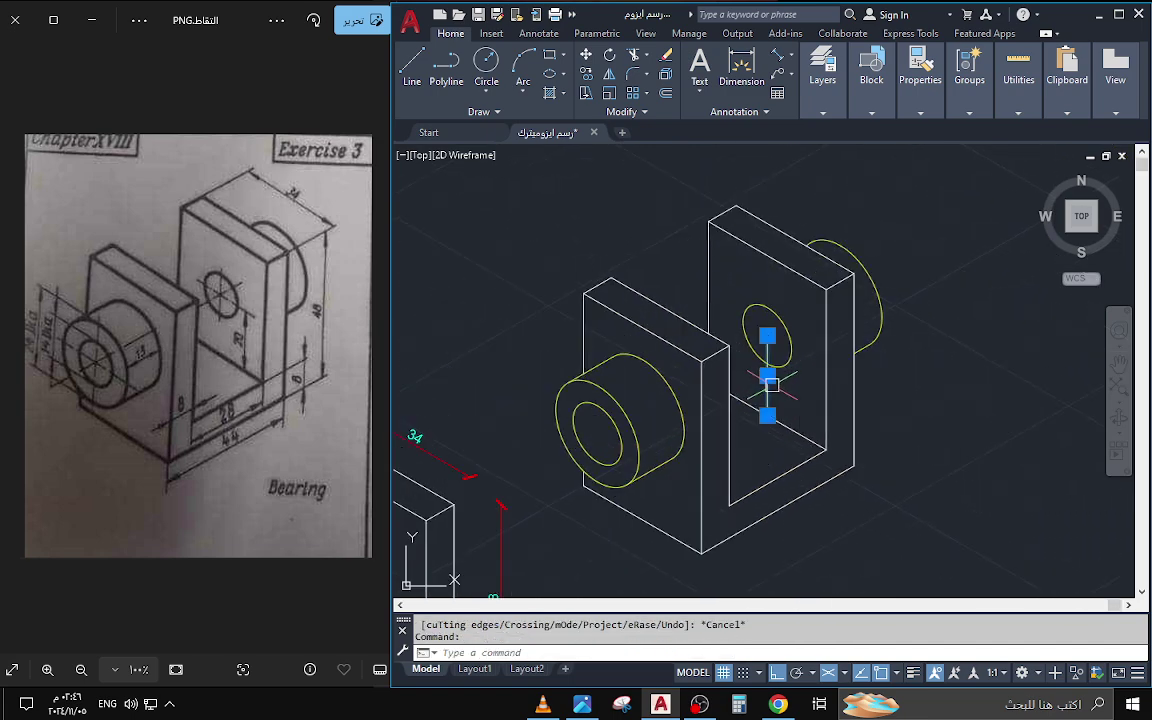
{"action": "type", "text": "e"}
{"action": "key", "text": "Return"}
{"action": "scroll", "coordinate": [838, 400], "scroll_direction": "down", "scroll_amount": 2}
{"action": "middle_click_drag", "start_coordinate": [908, 423], "coordinate": [917, 352]}
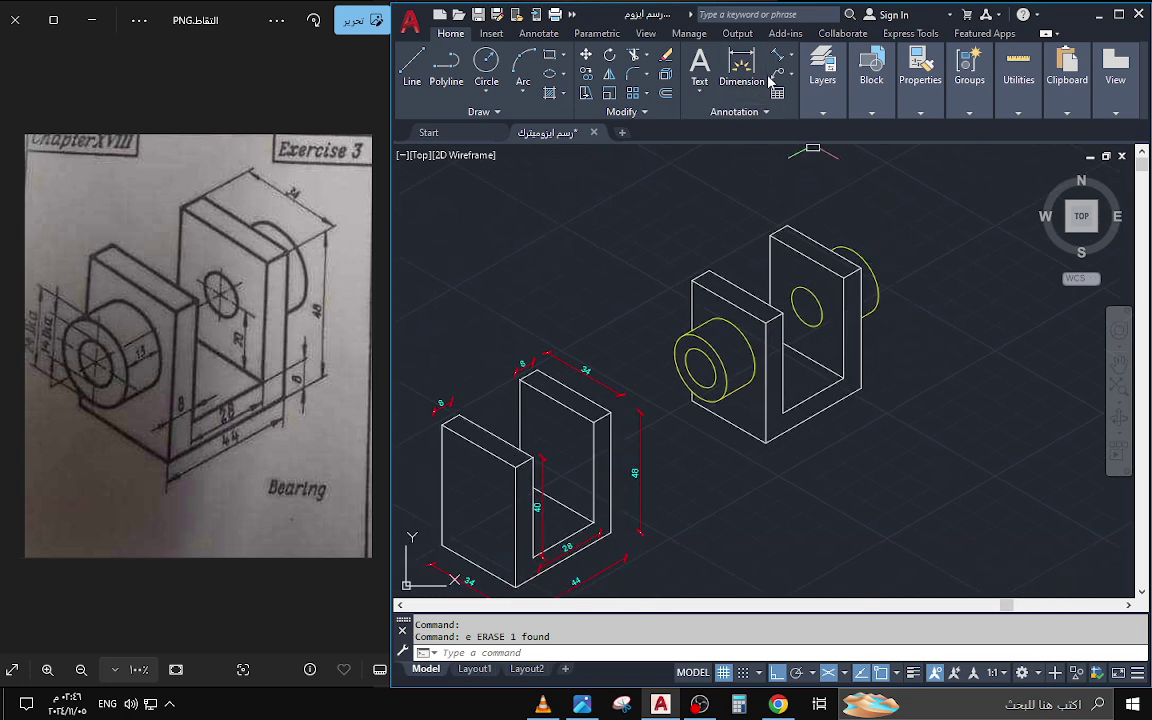
- Match the front cylinder curves and rear boss arc to a white edge's properties
{"action": "type", "text": "a"}
{"action": "key", "text": "Return"}
{"action": "left_click", "coordinate": [727, 303]}
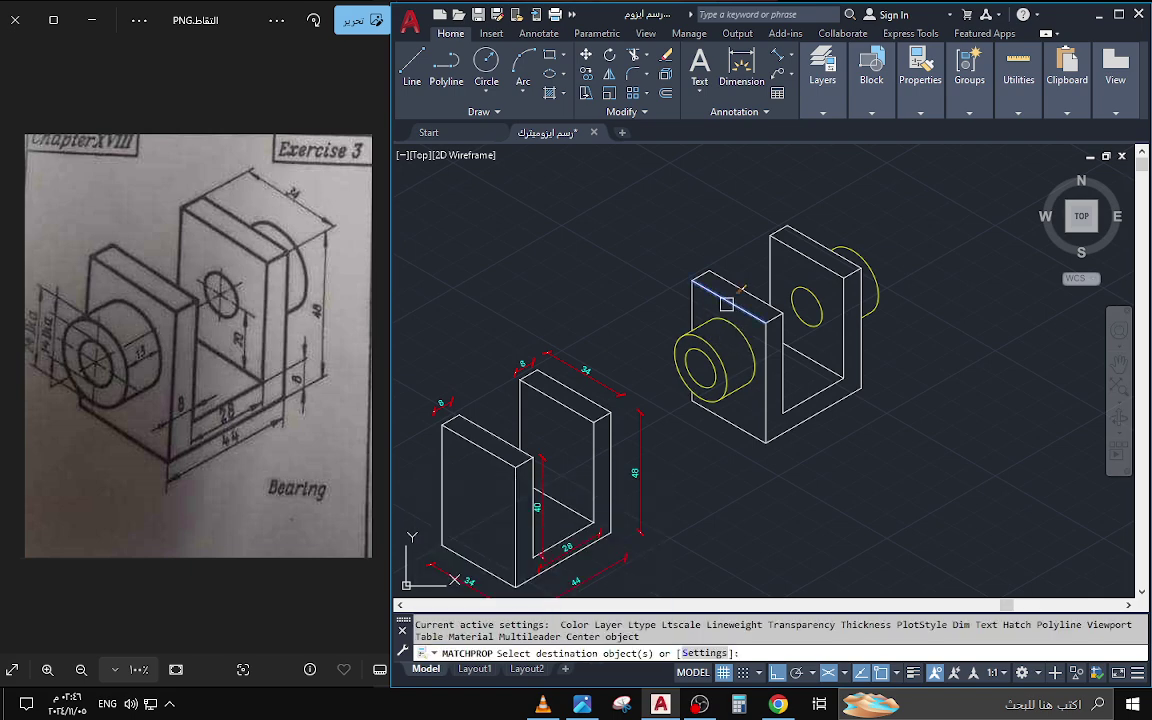
{"action": "left_click", "coordinate": [638, 248]}
{"action": "left_click", "coordinate": [910, 422]}
{"action": "left_click", "coordinate": [915, 400]}
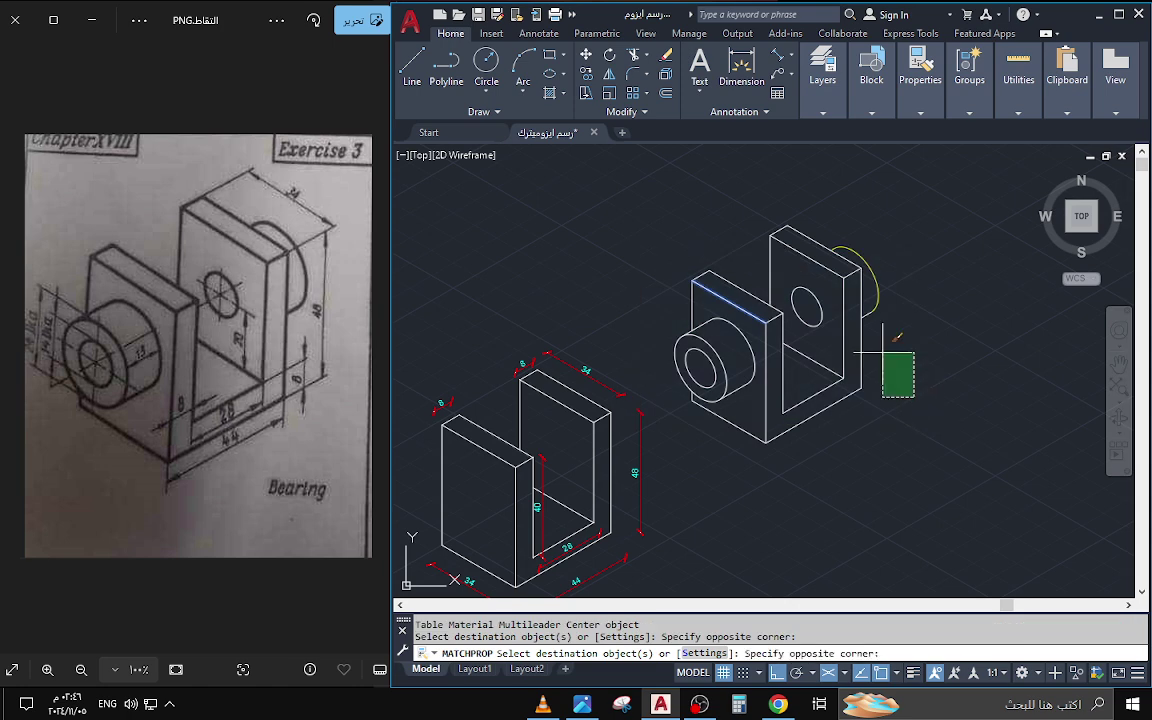
{"action": "left_click", "coordinate": [845, 232]}
{"action": "key", "text": "Escape"}
{"action": "type", "text": "z"}
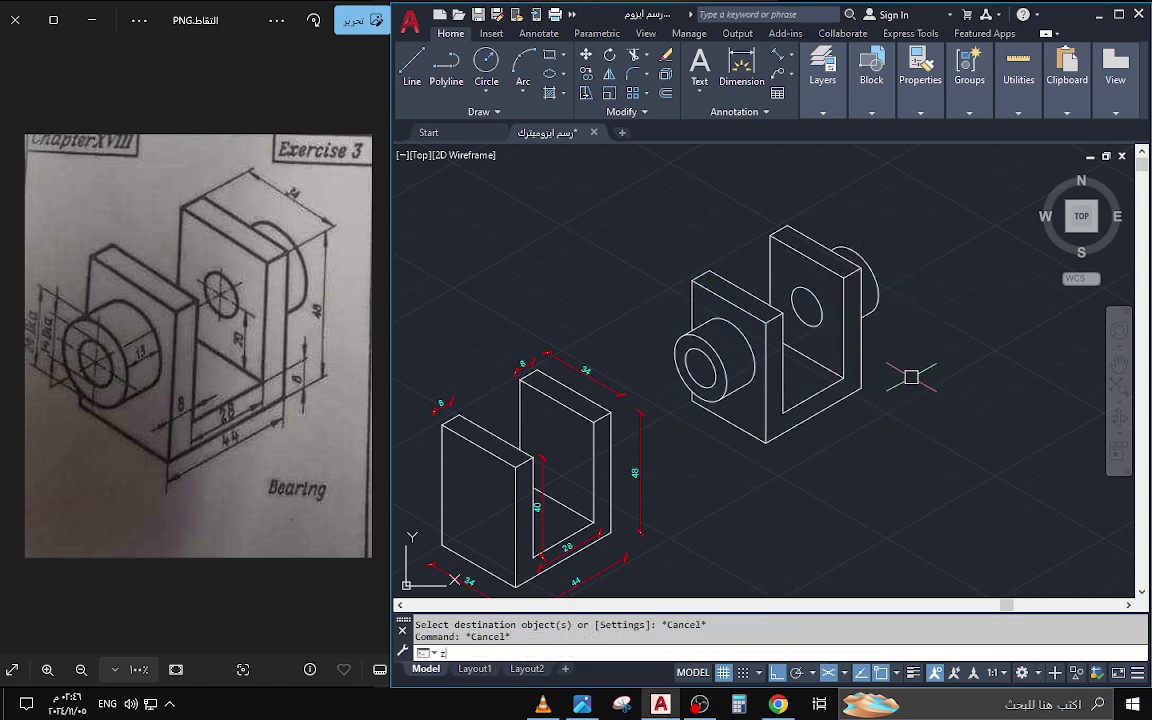
- Zoom to extents, maximize the AutoCAD window, and save the drawing
{"action": "key", "text": "Return"}
{"action": "type", "text": "e"}
{"action": "key", "text": "Return"}
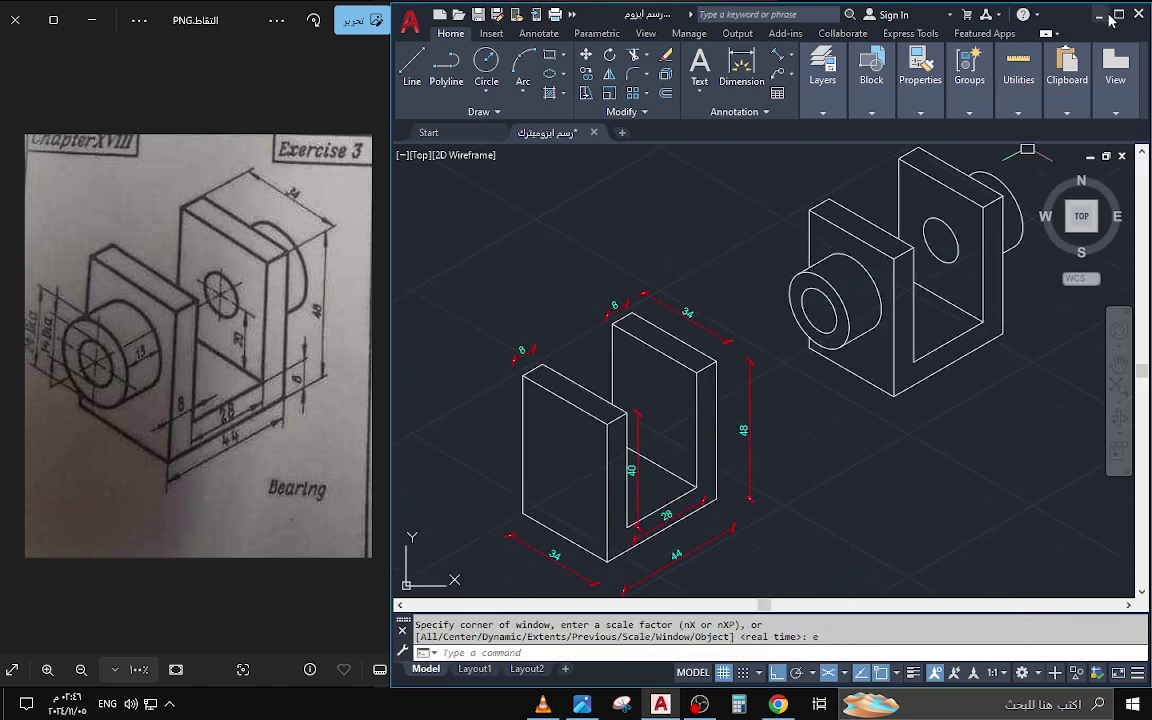
{"action": "left_click", "coordinate": [1112, 15]}
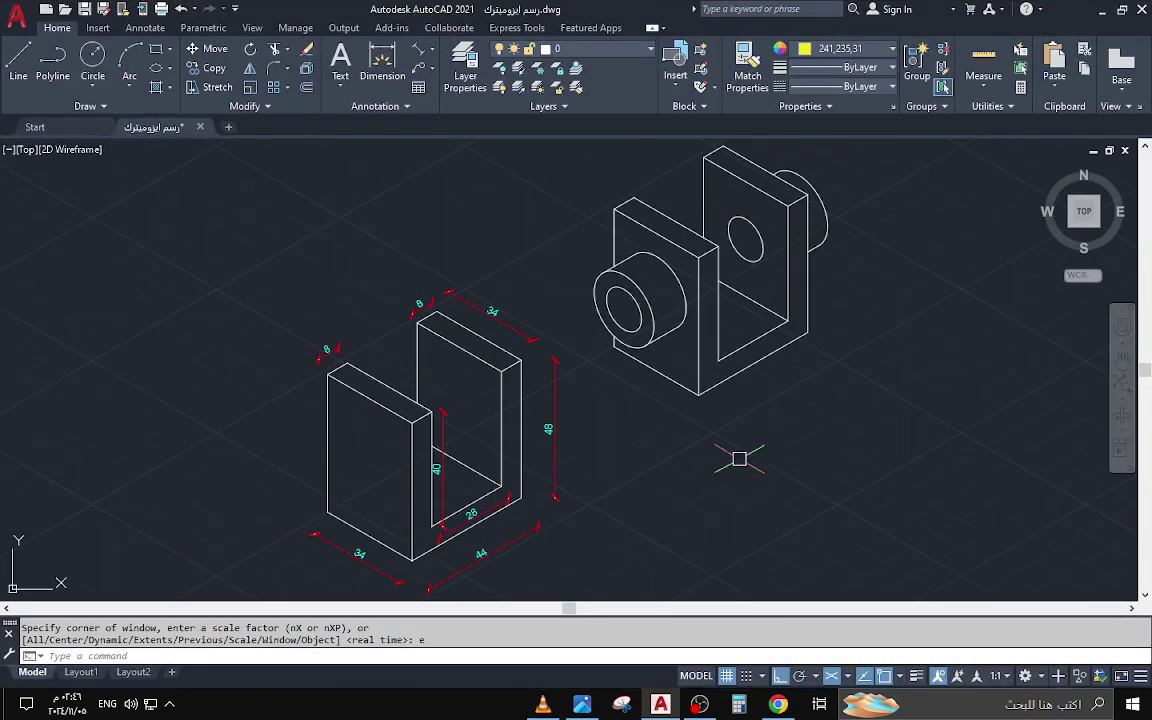
{"action": "scroll", "coordinate": [739, 458], "scroll_direction": "down", "scroll_amount": 2}
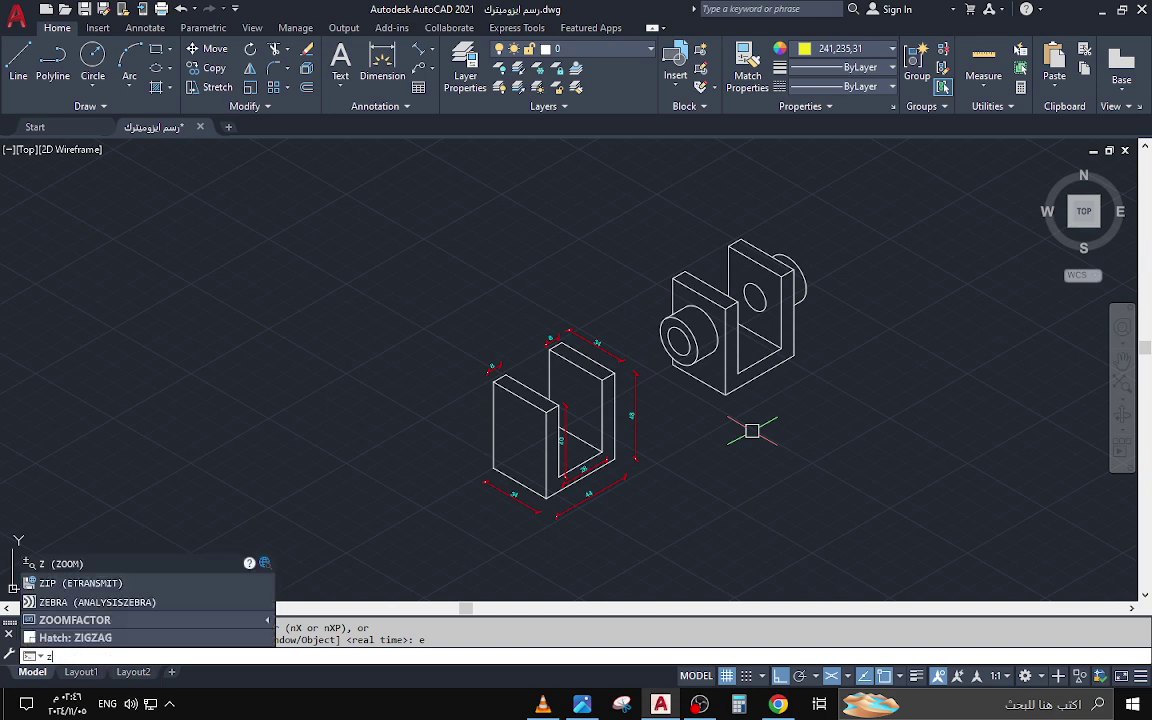
{"action": "scroll", "coordinate": [768, 410], "scroll_direction": "up", "scroll_amount": 2}
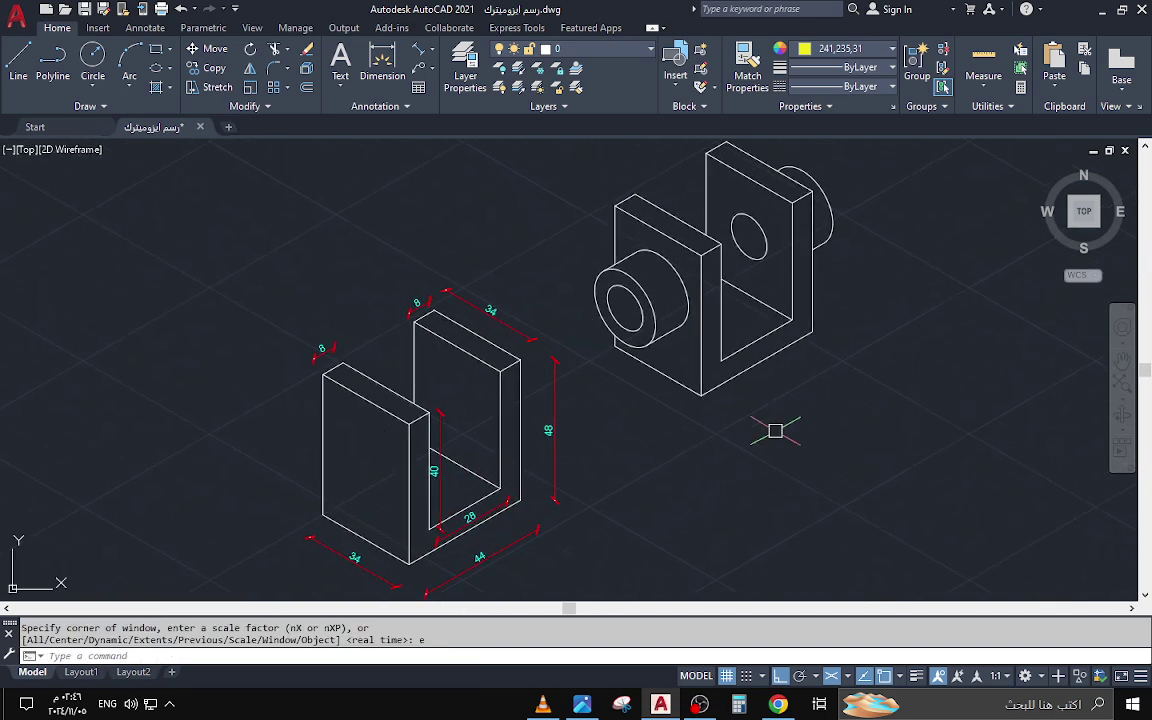
{"action": "key", "text": "ctrl+s"}
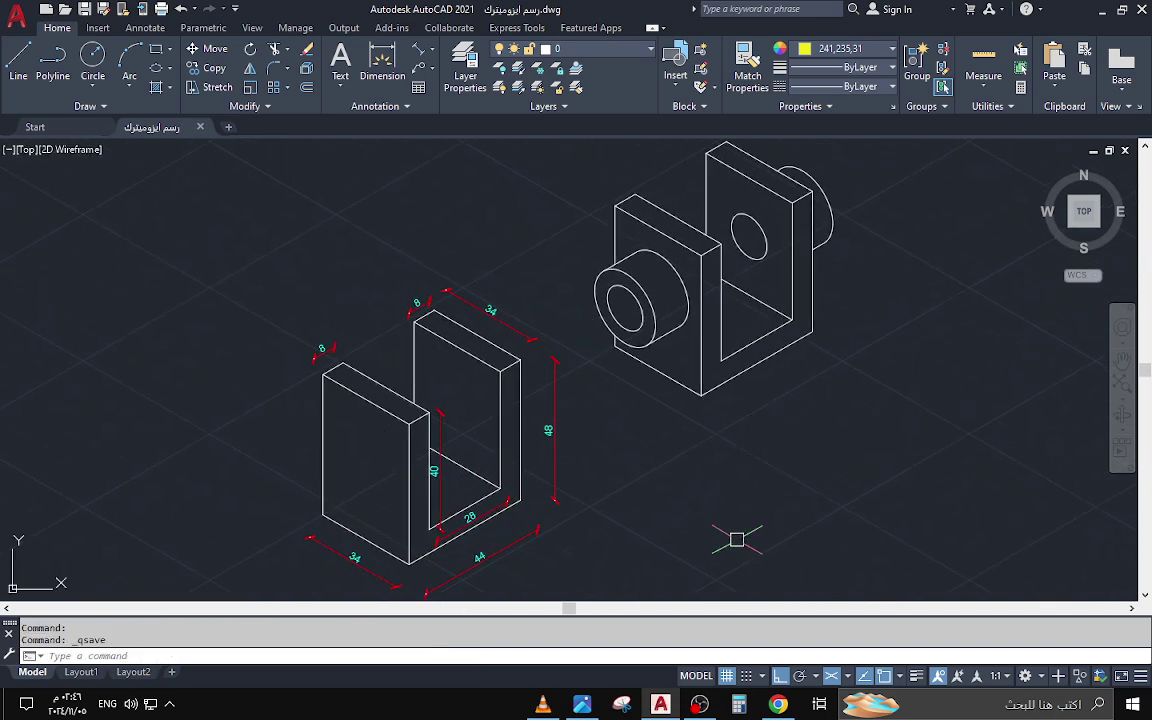